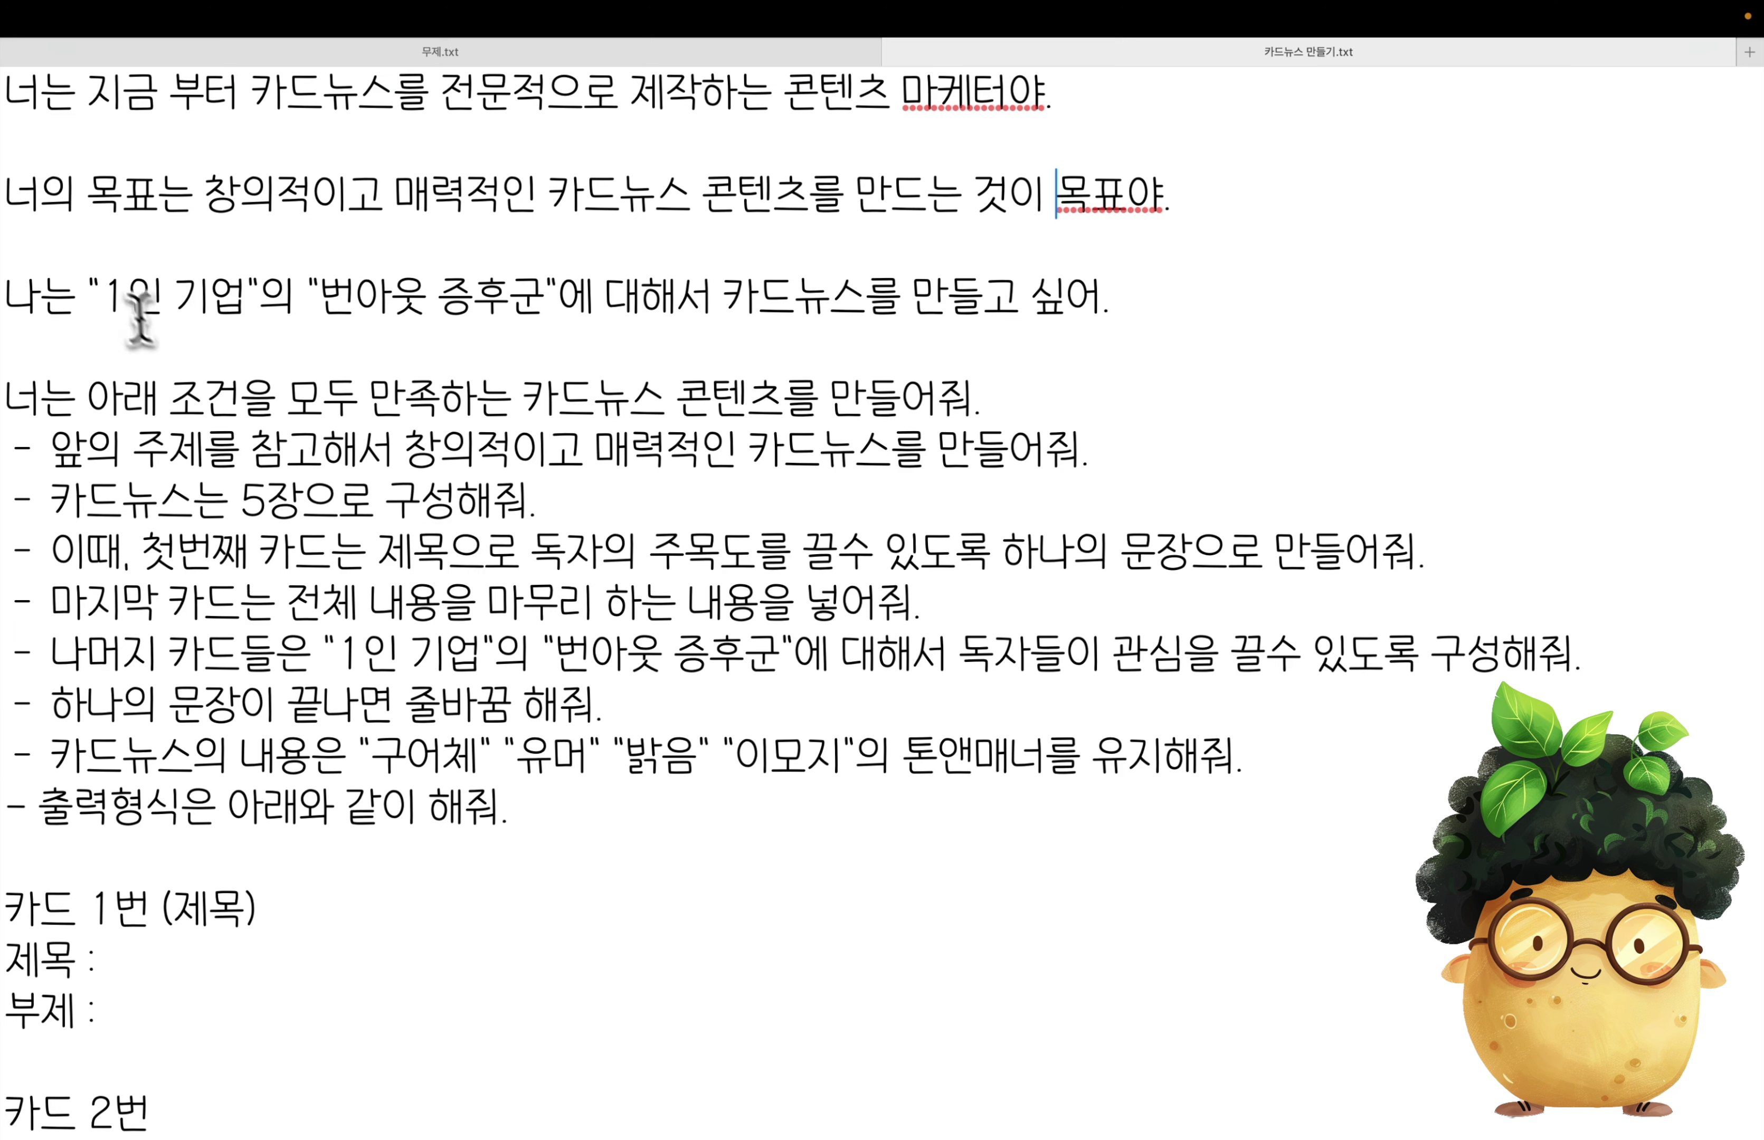
- Review the card-news prompt's topic "1인 기업"의 "번아웃 증후군", its 5장 requirement and the card output format
{"action": "left_click_drag", "start_coordinate": [87, 295], "coordinate": [555, 282]}
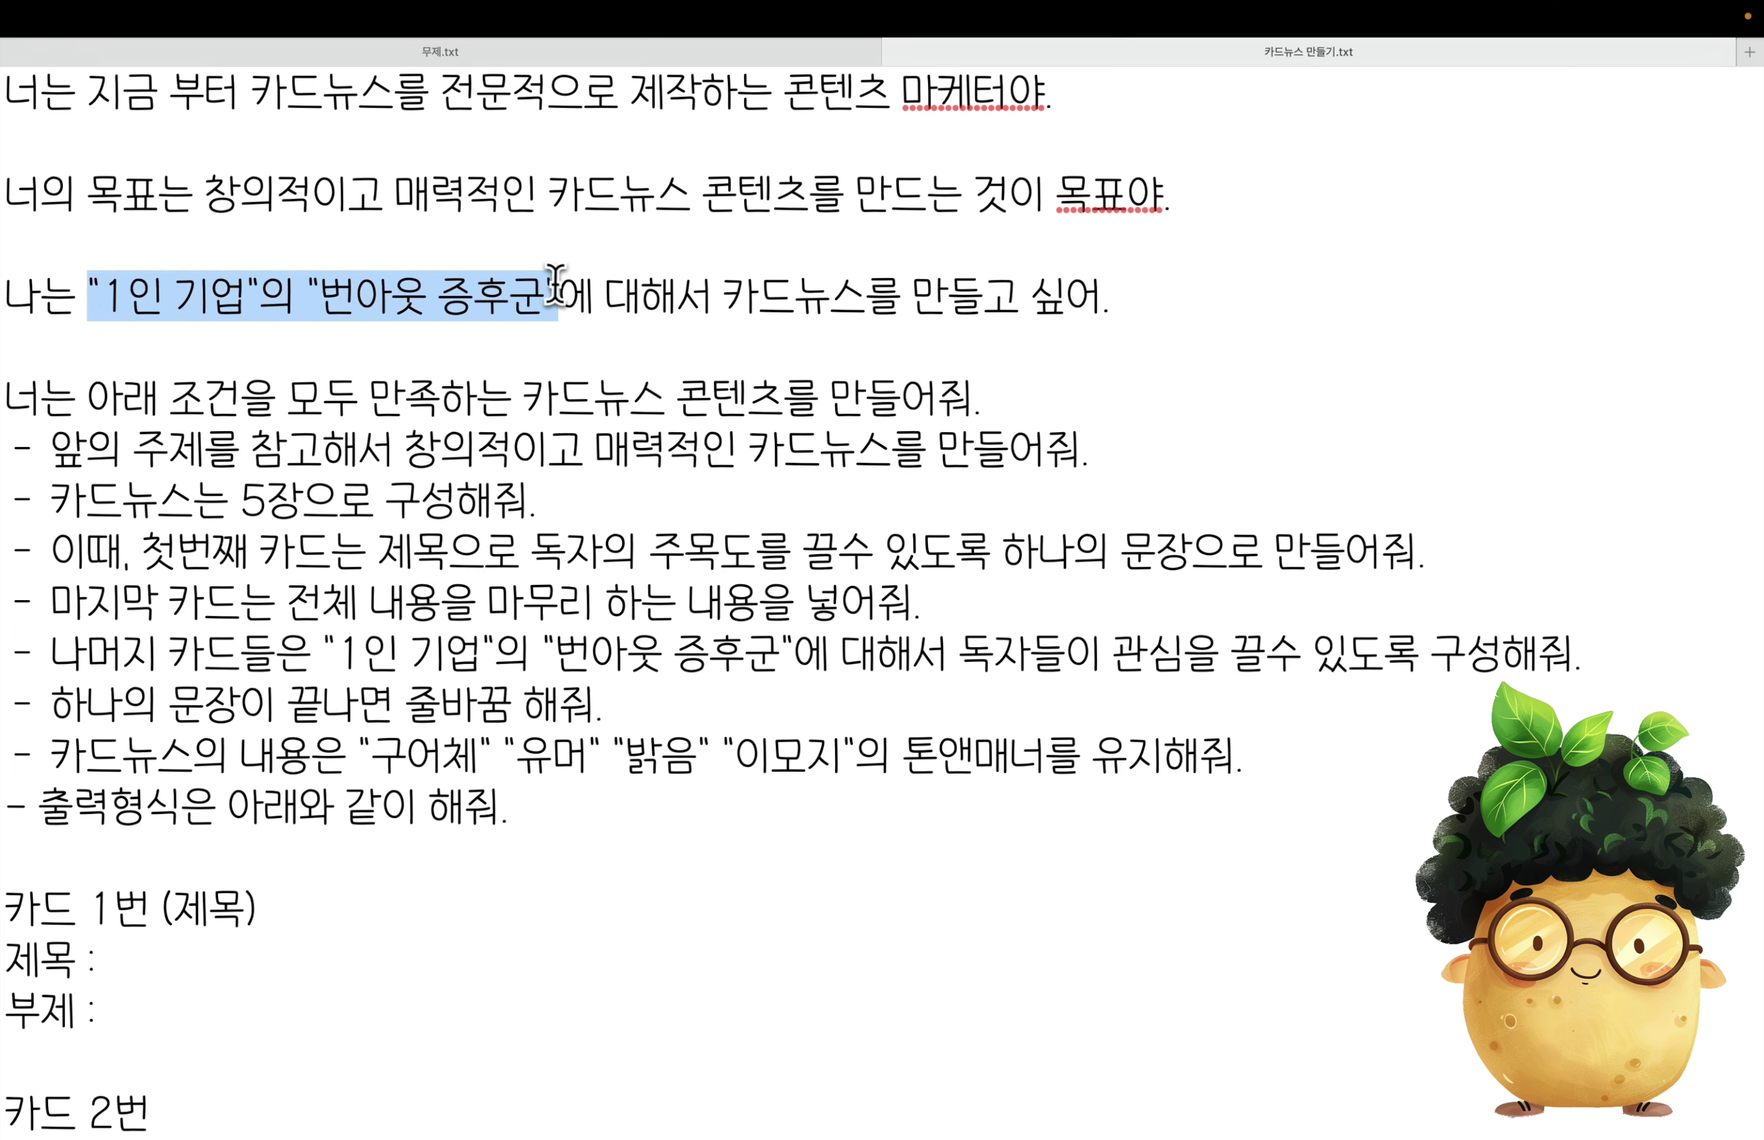
{"action": "left_click_drag", "start_coordinate": [242, 501], "coordinate": [304, 506]}
{"action": "scroll", "coordinate": [358, 799], "scroll_direction": "down", "scroll_amount": 5}
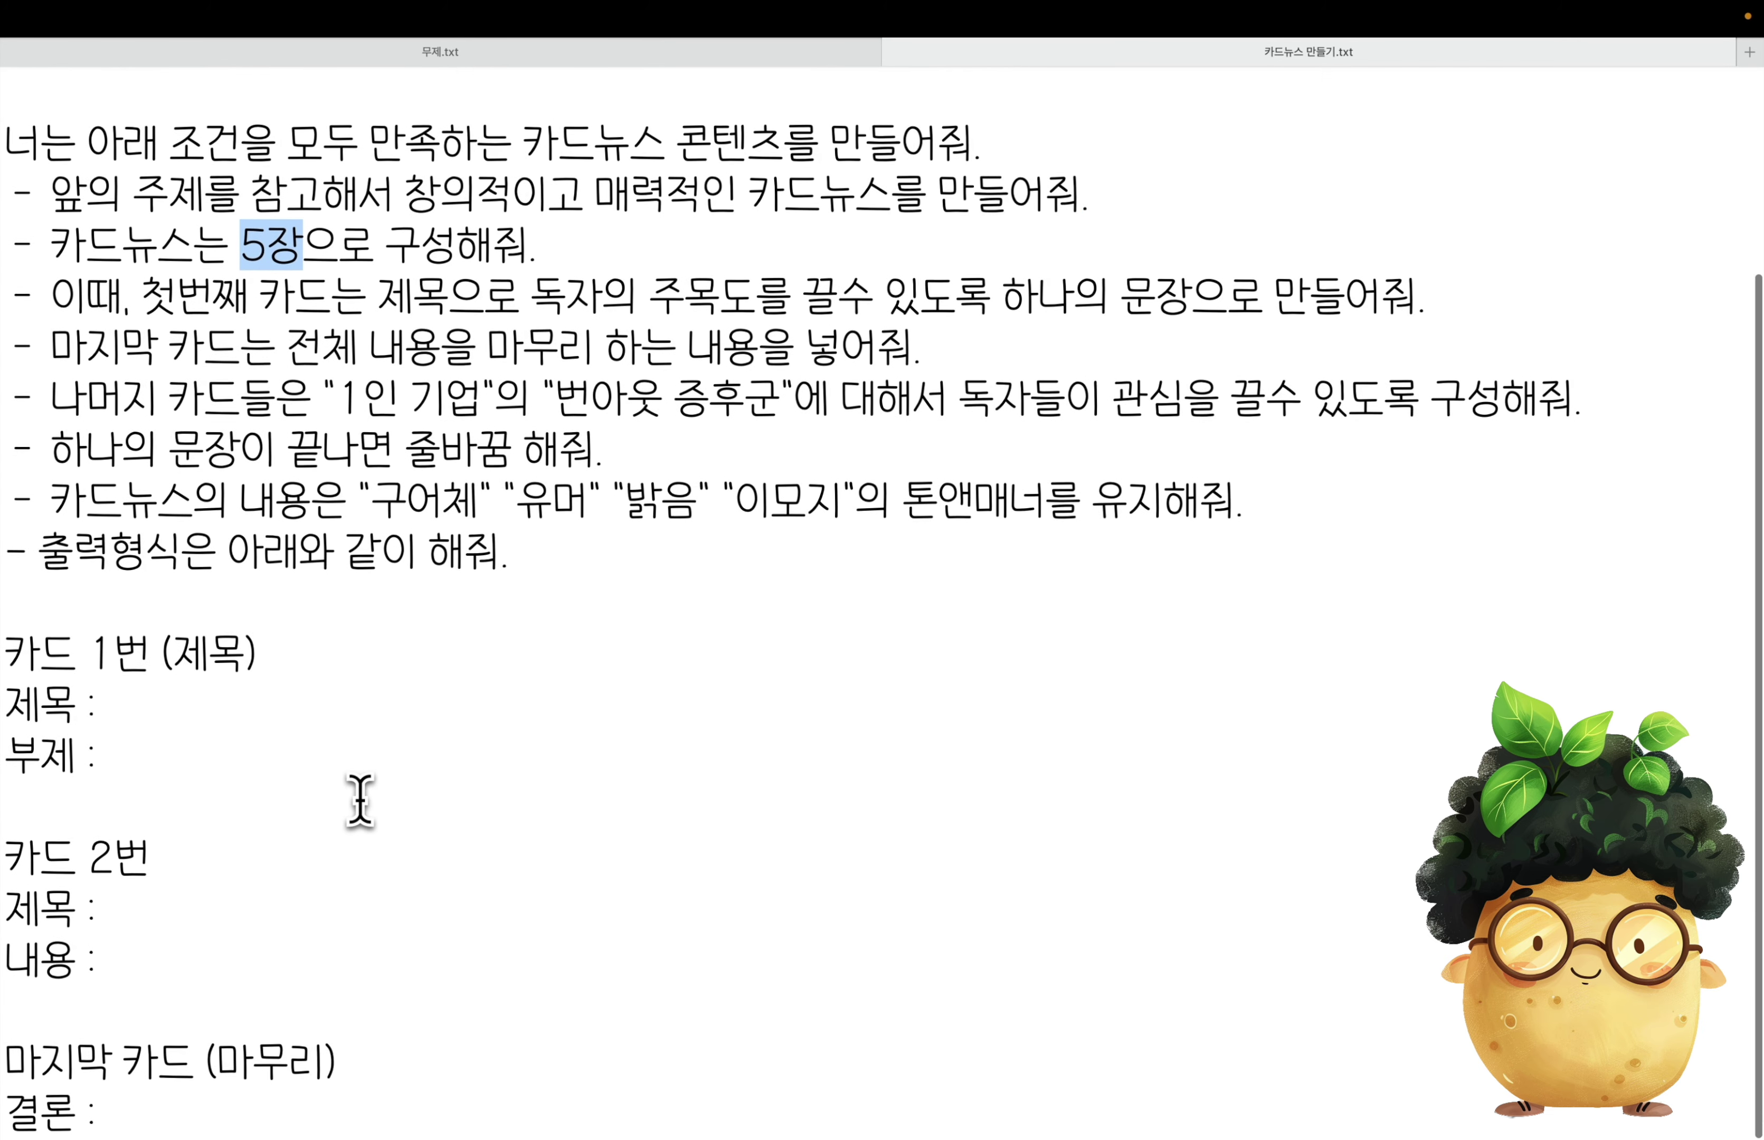
{"action": "left_click_drag", "start_coordinate": [141, 1105], "coordinate": [3, 678]}
{"action": "key", "text": "super+c"}
{"action": "left_click", "coordinate": [405, 660]}
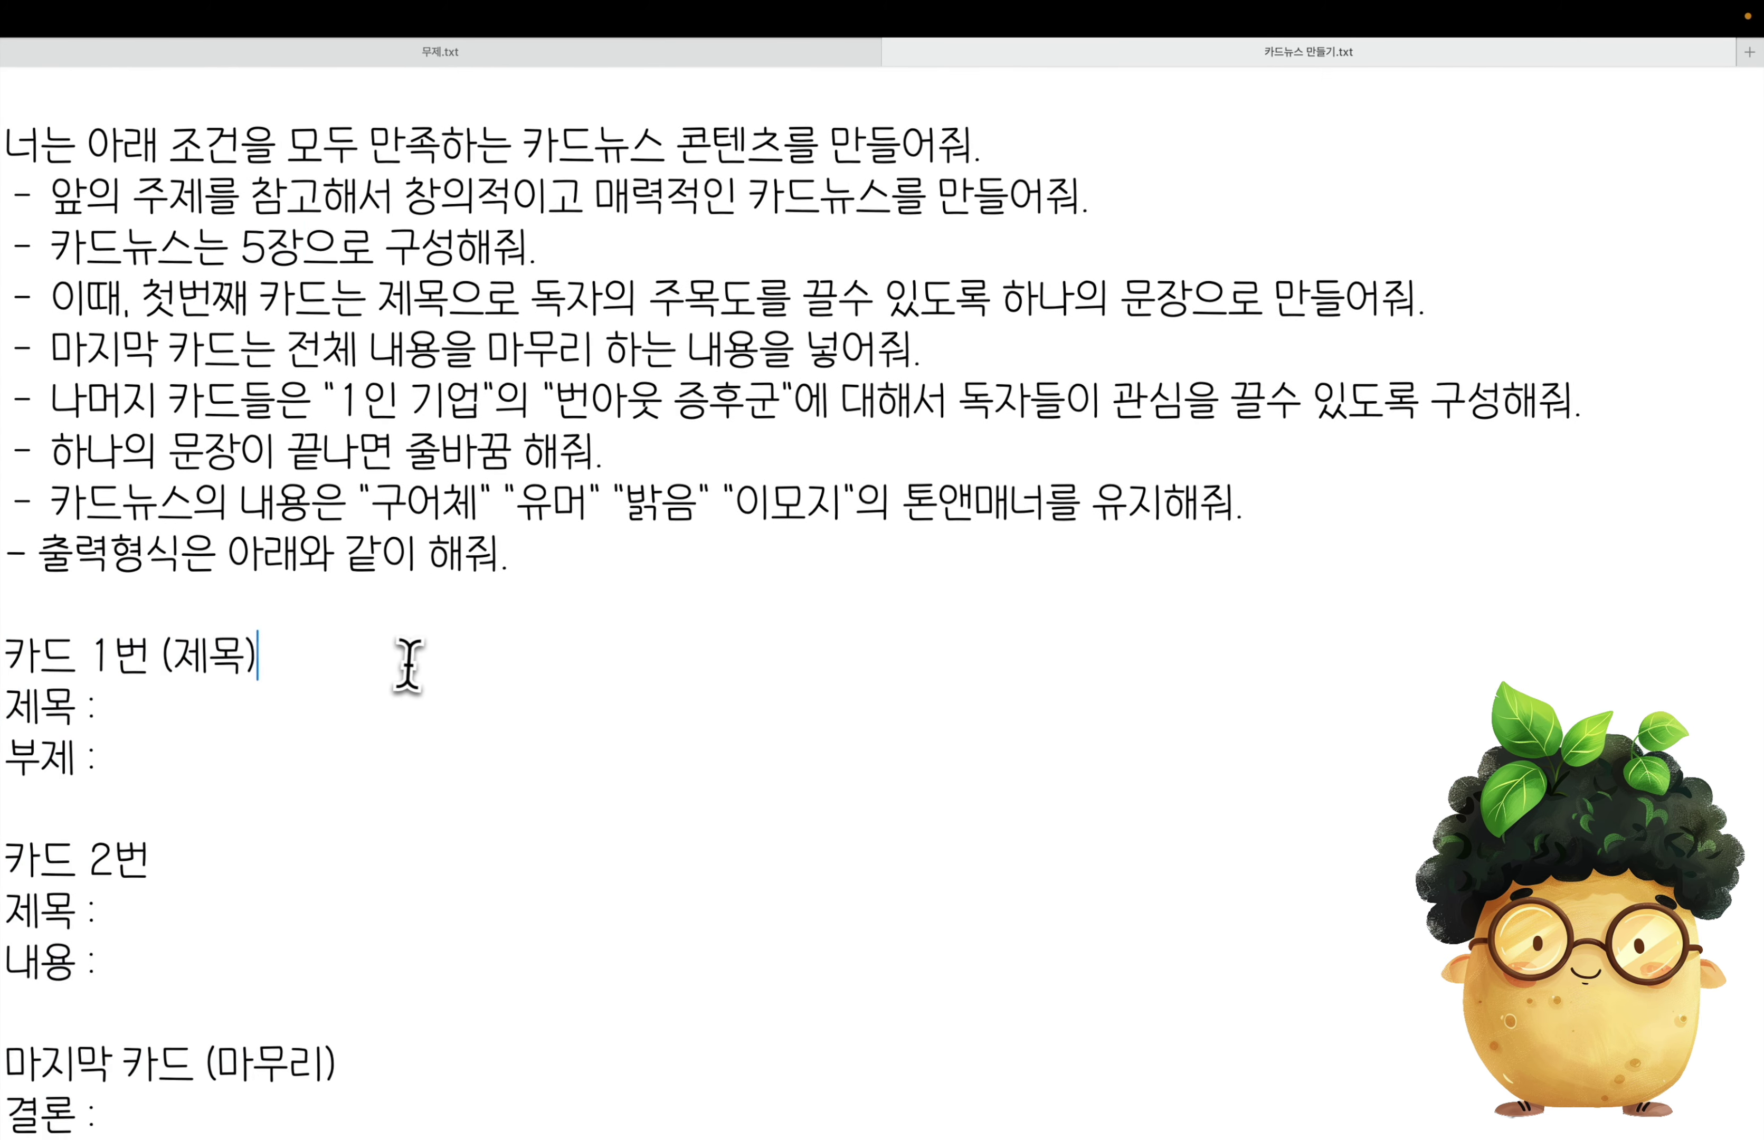
- Copy the whole card-news prompt from the text document and submit it in a new Claude chat
{"action": "scroll", "coordinate": [409, 662], "scroll_direction": "up", "scroll_amount": 5}
{"action": "key", "text": "super+a"}
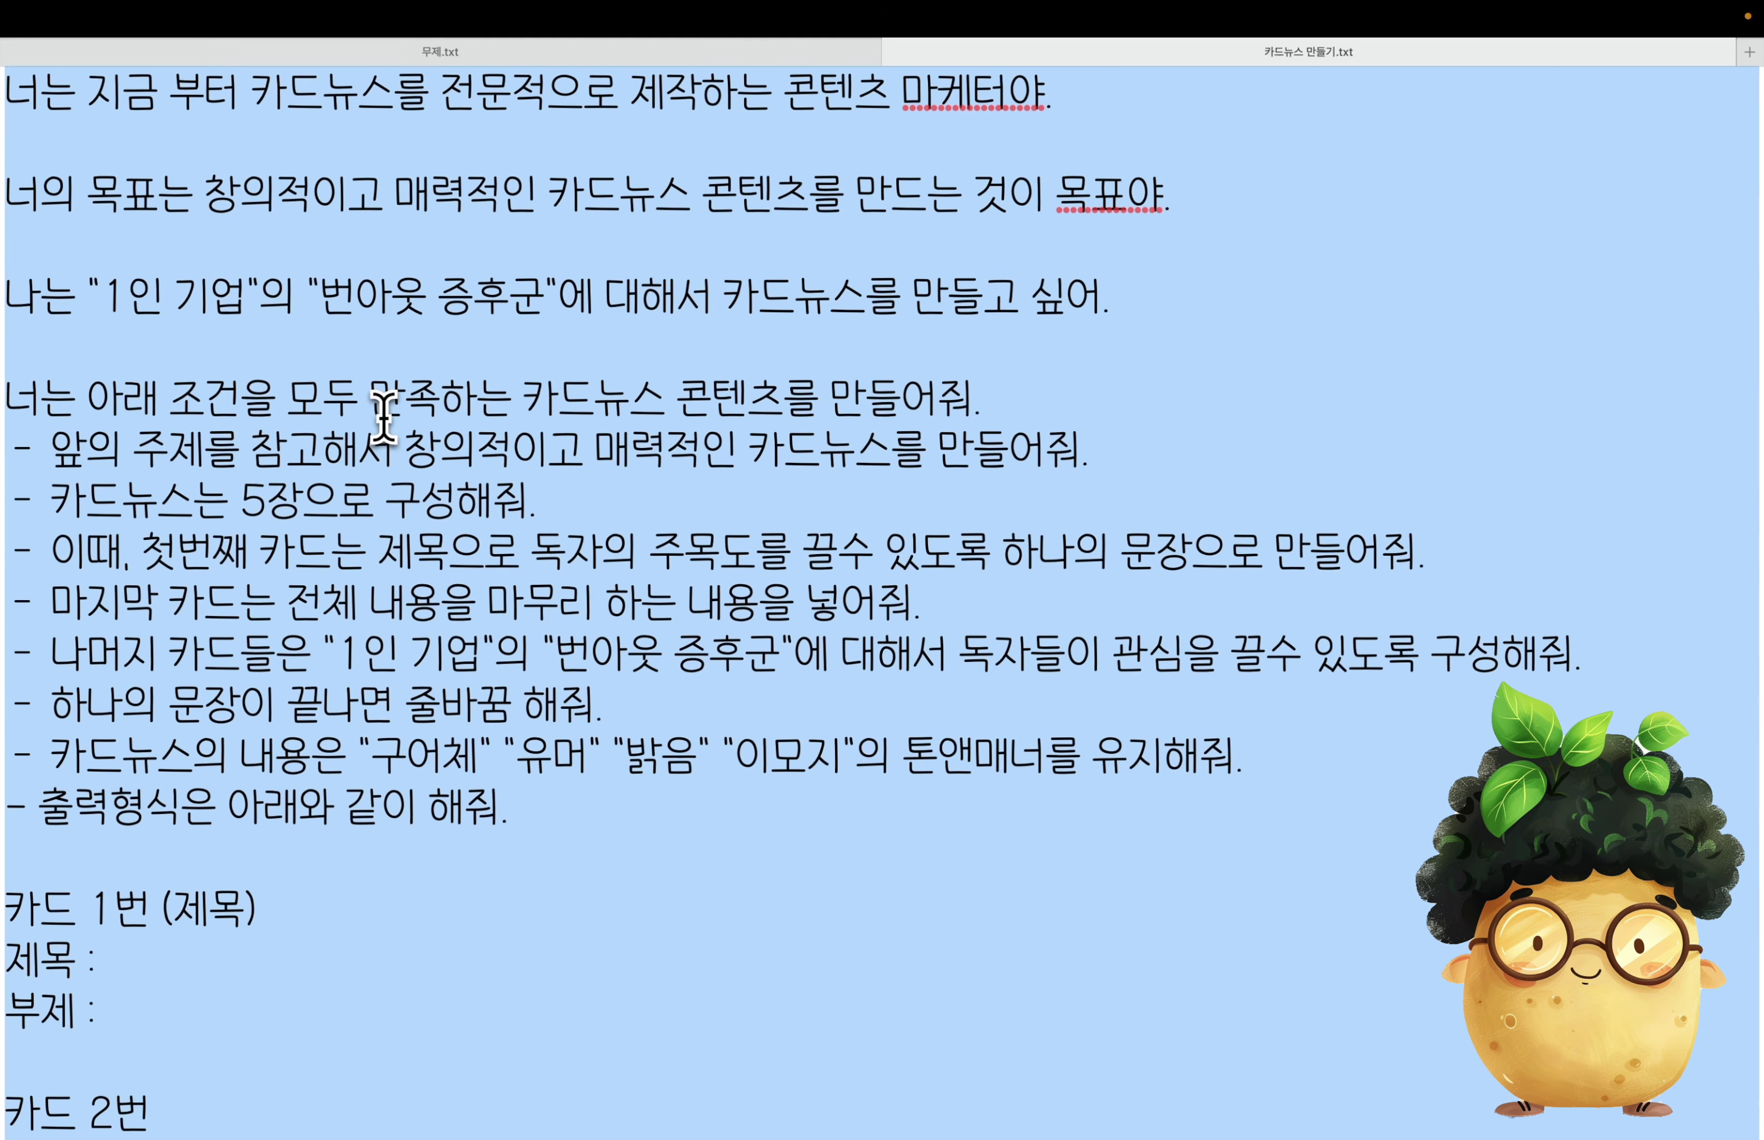
{"action": "key", "text": "super+Tab"}
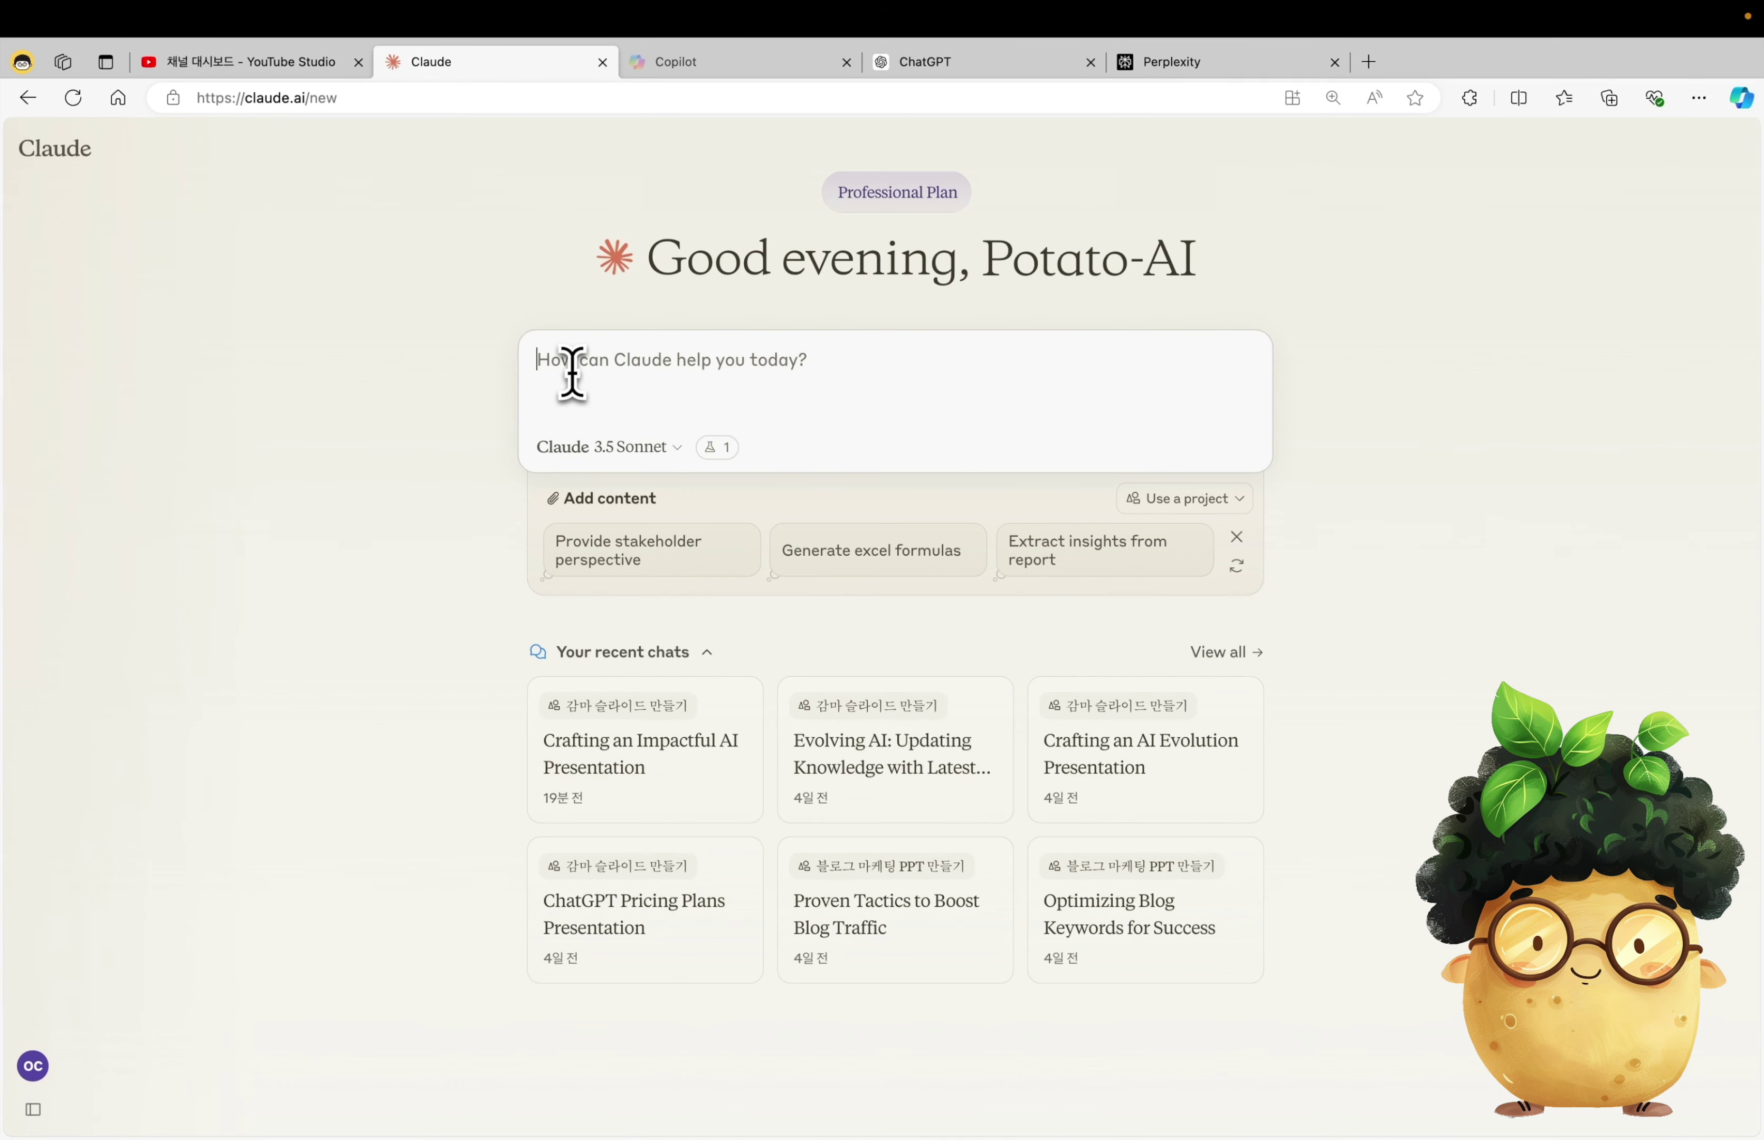
{"action": "key", "text": "super+v"}
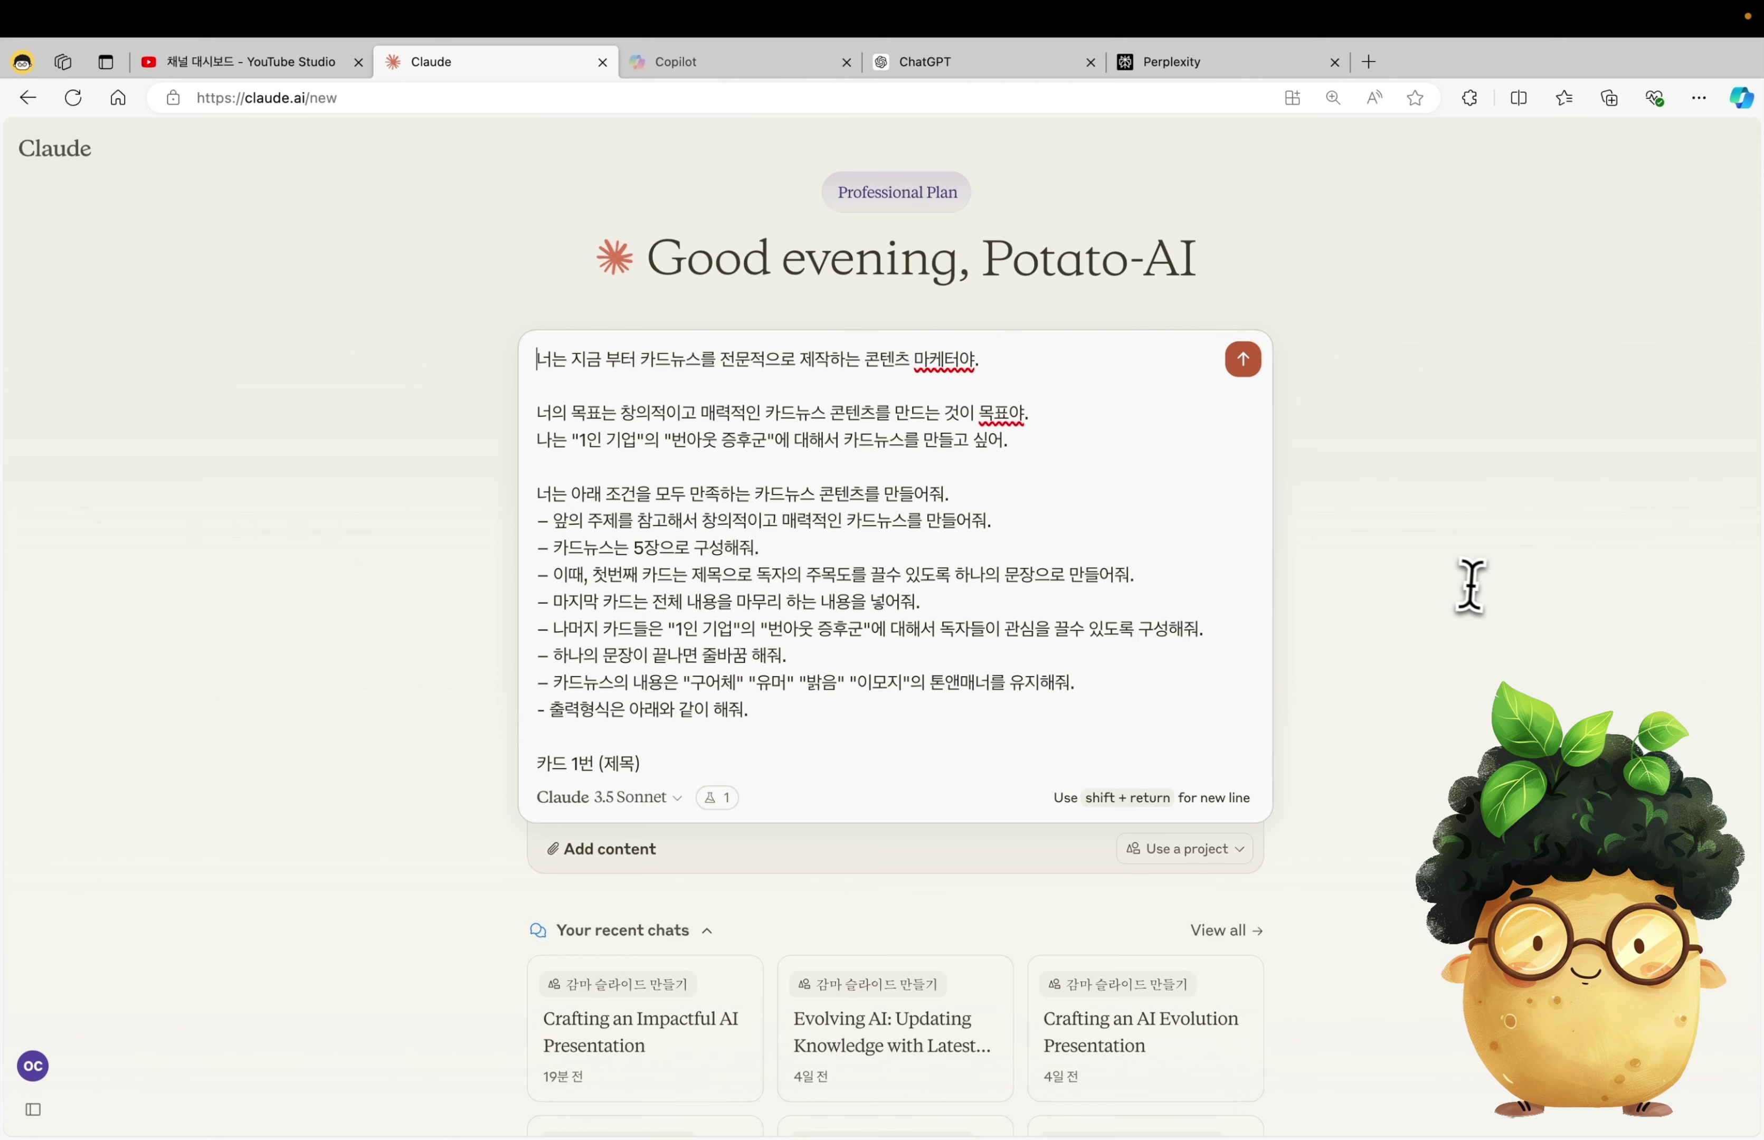
{"action": "left_click", "coordinate": [1251, 362]}
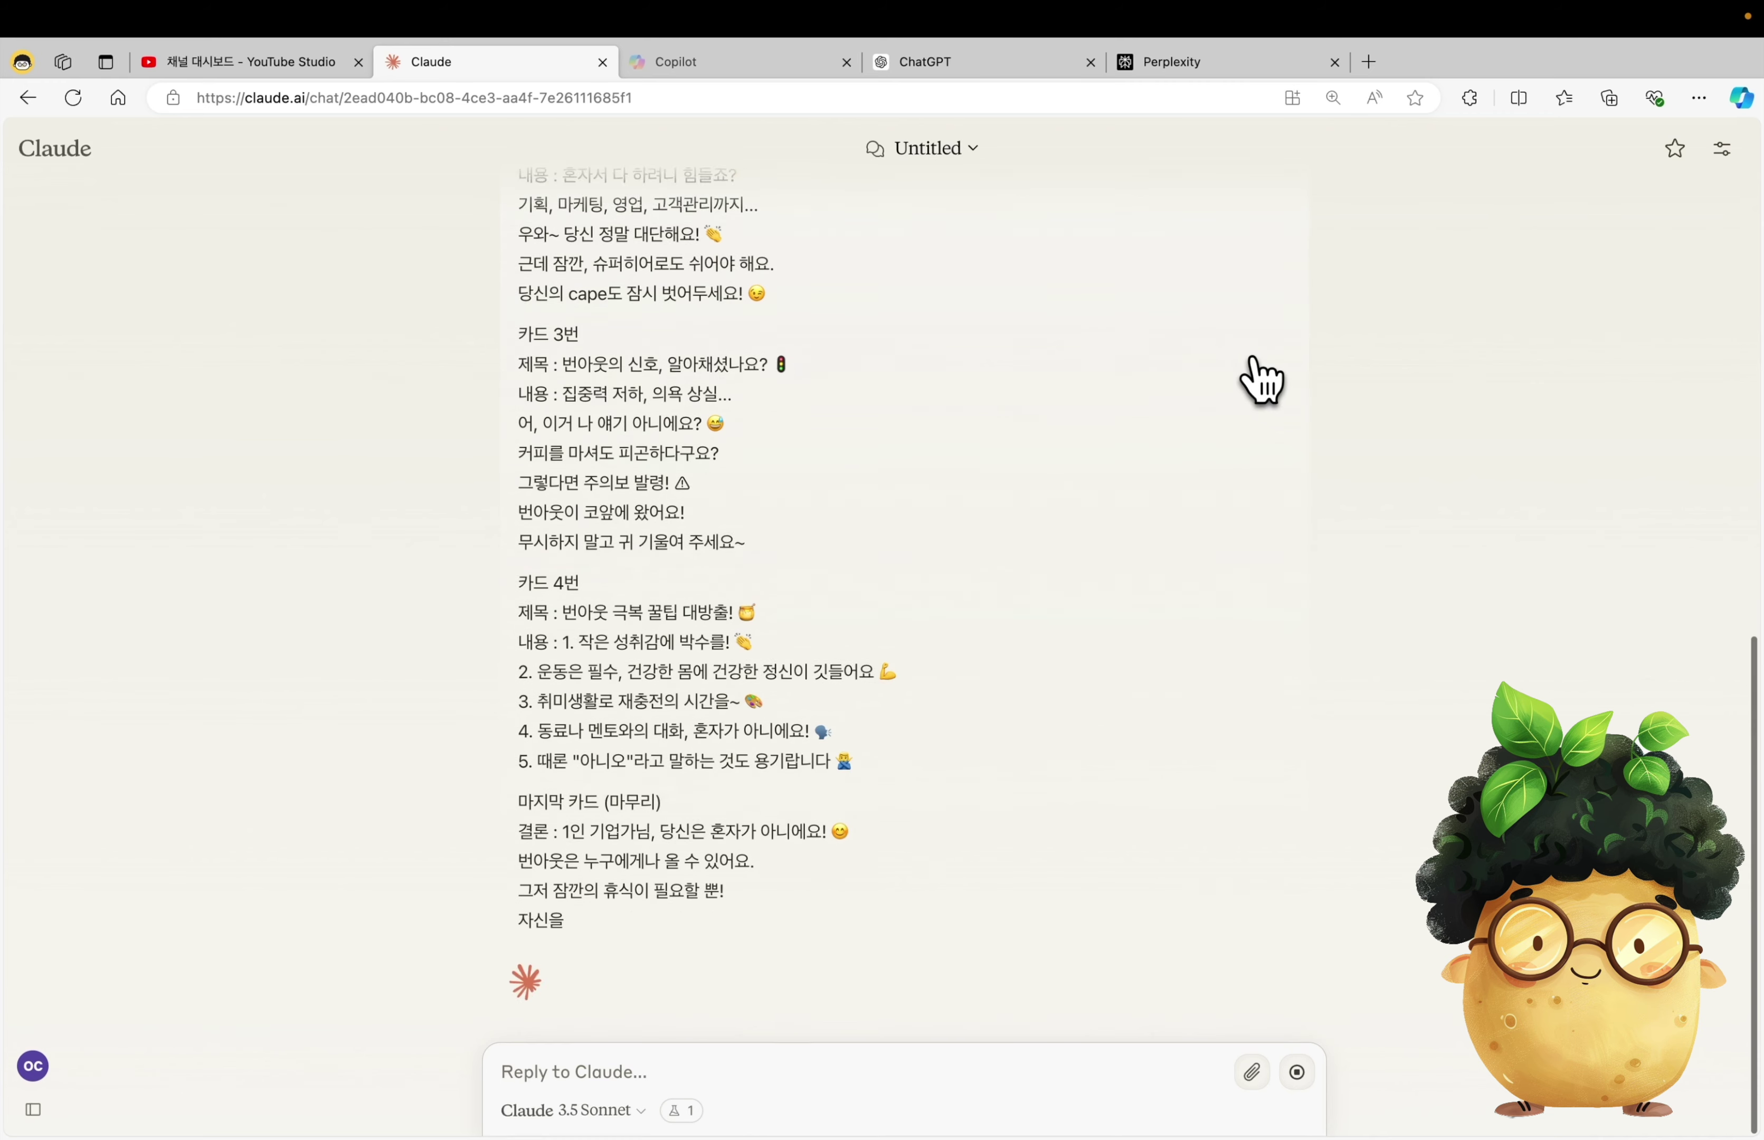
- Look over Claude's cards and send the follow-up "내용은 3개 문장만 사용해줘. 마지막 카드는 하나의 문장만 사용해줘."
{"action": "scroll", "coordinate": [1172, 523], "scroll_direction": "up", "scroll_amount": 5}
{"action": "scroll", "coordinate": [1172, 522], "scroll_direction": "down", "scroll_amount": 5}
{"action": "scroll", "coordinate": [1171, 522], "scroll_direction": "up", "scroll_amount": 5}
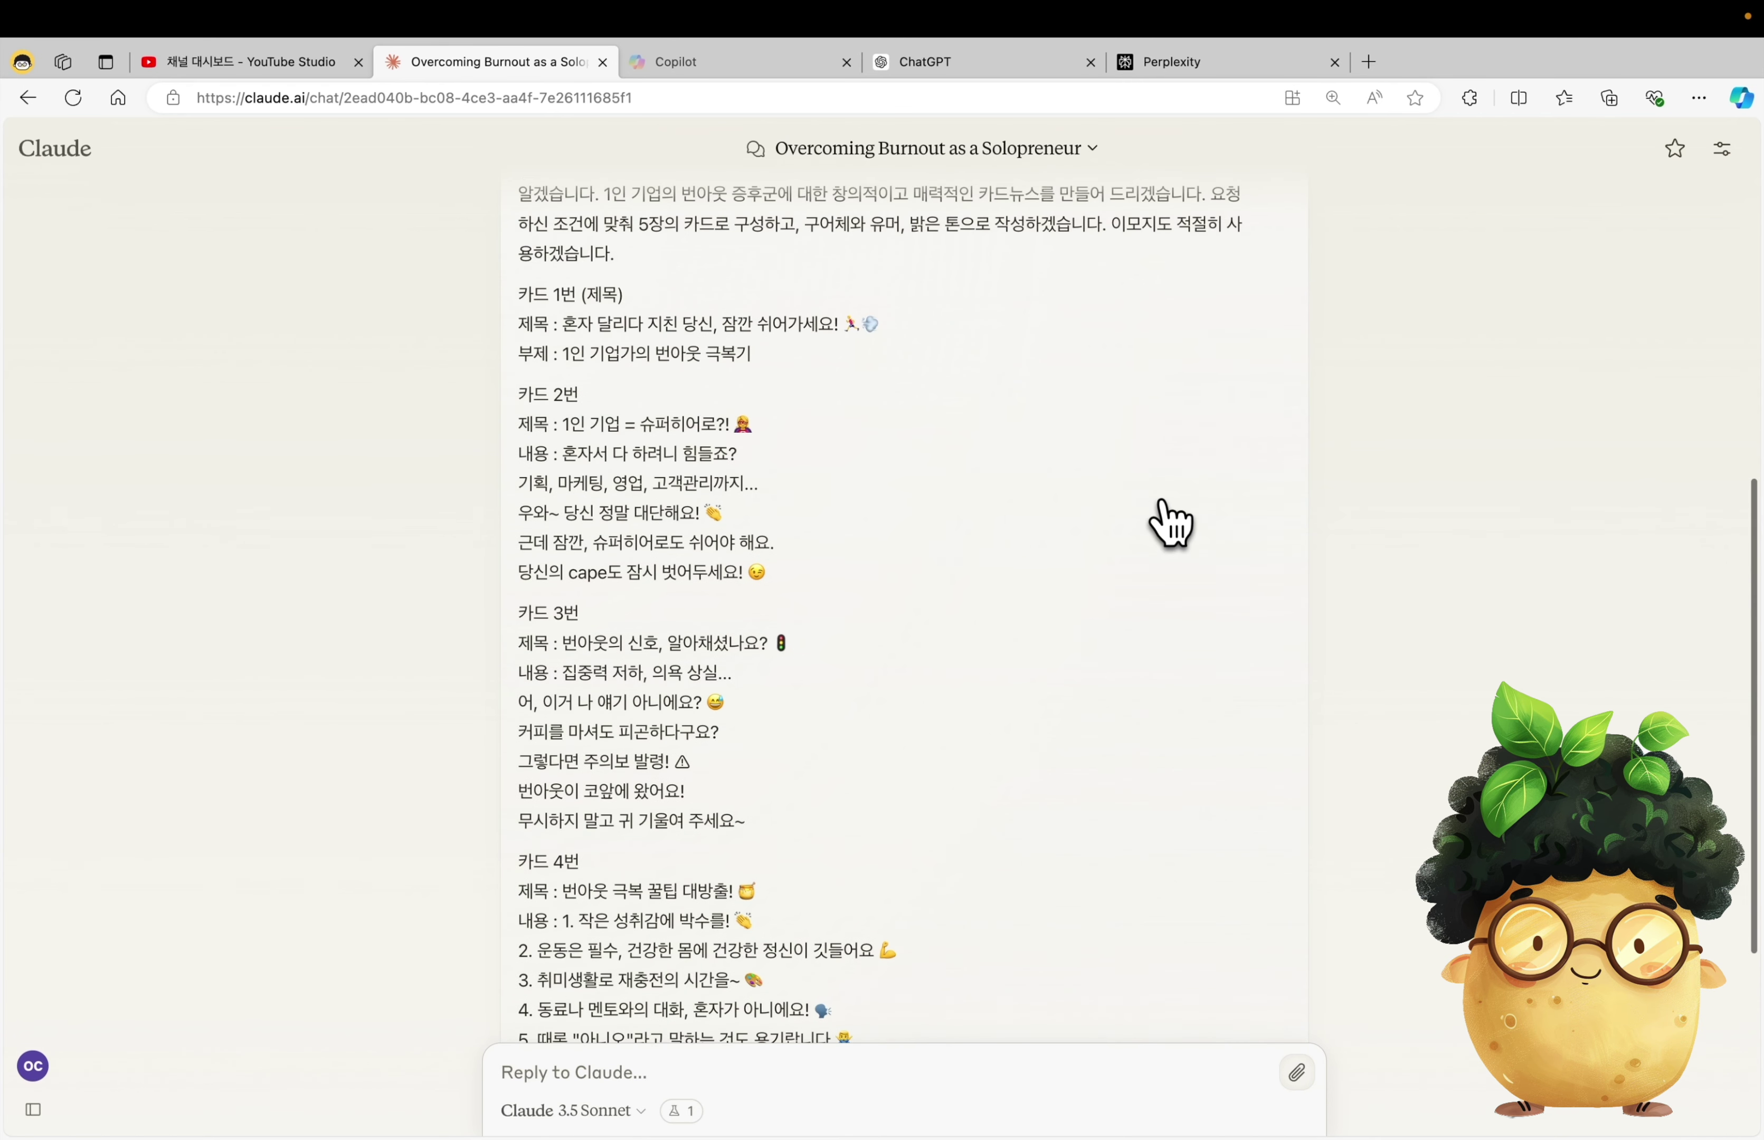
{"action": "left_click", "coordinate": [699, 1078]}
{"action": "type", "text": "내용은 3개 문장만 사용해줘. 마지막 카드는 하나의 문장만 사용해줘."}
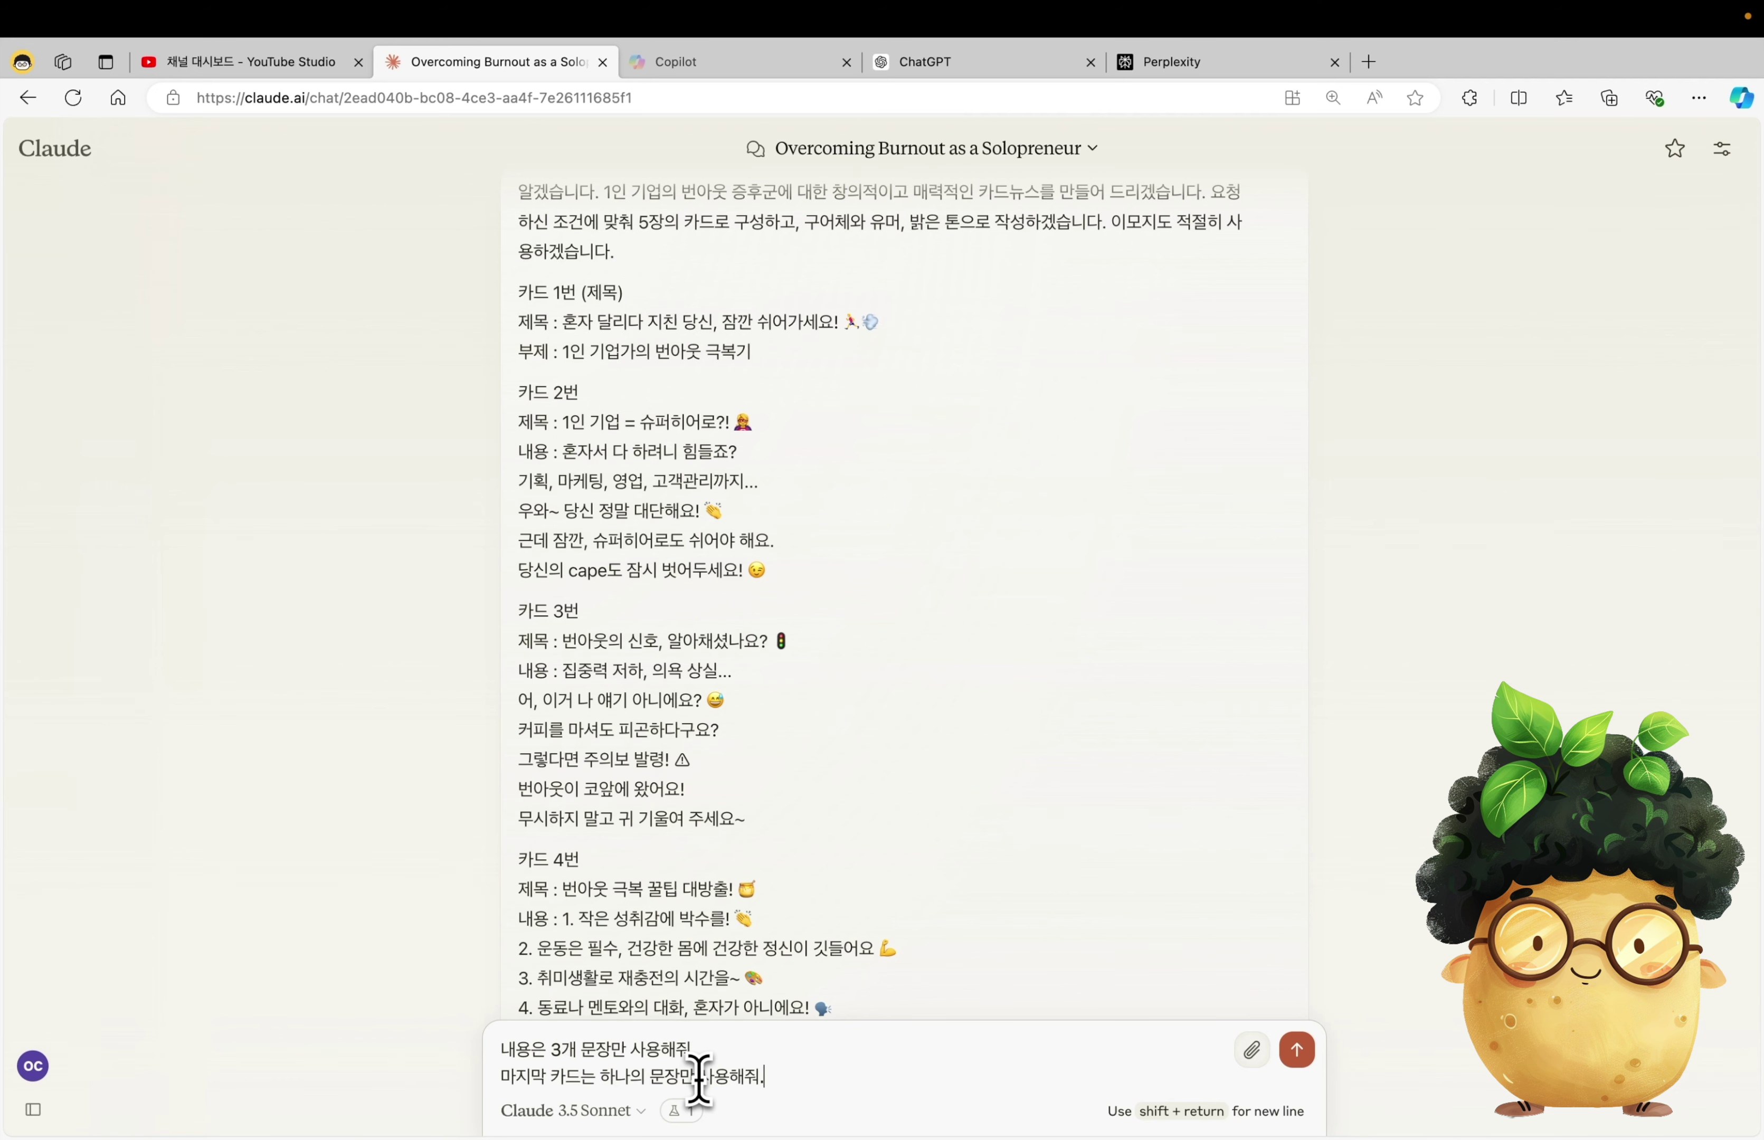
{"action": "key", "text": "Return"}
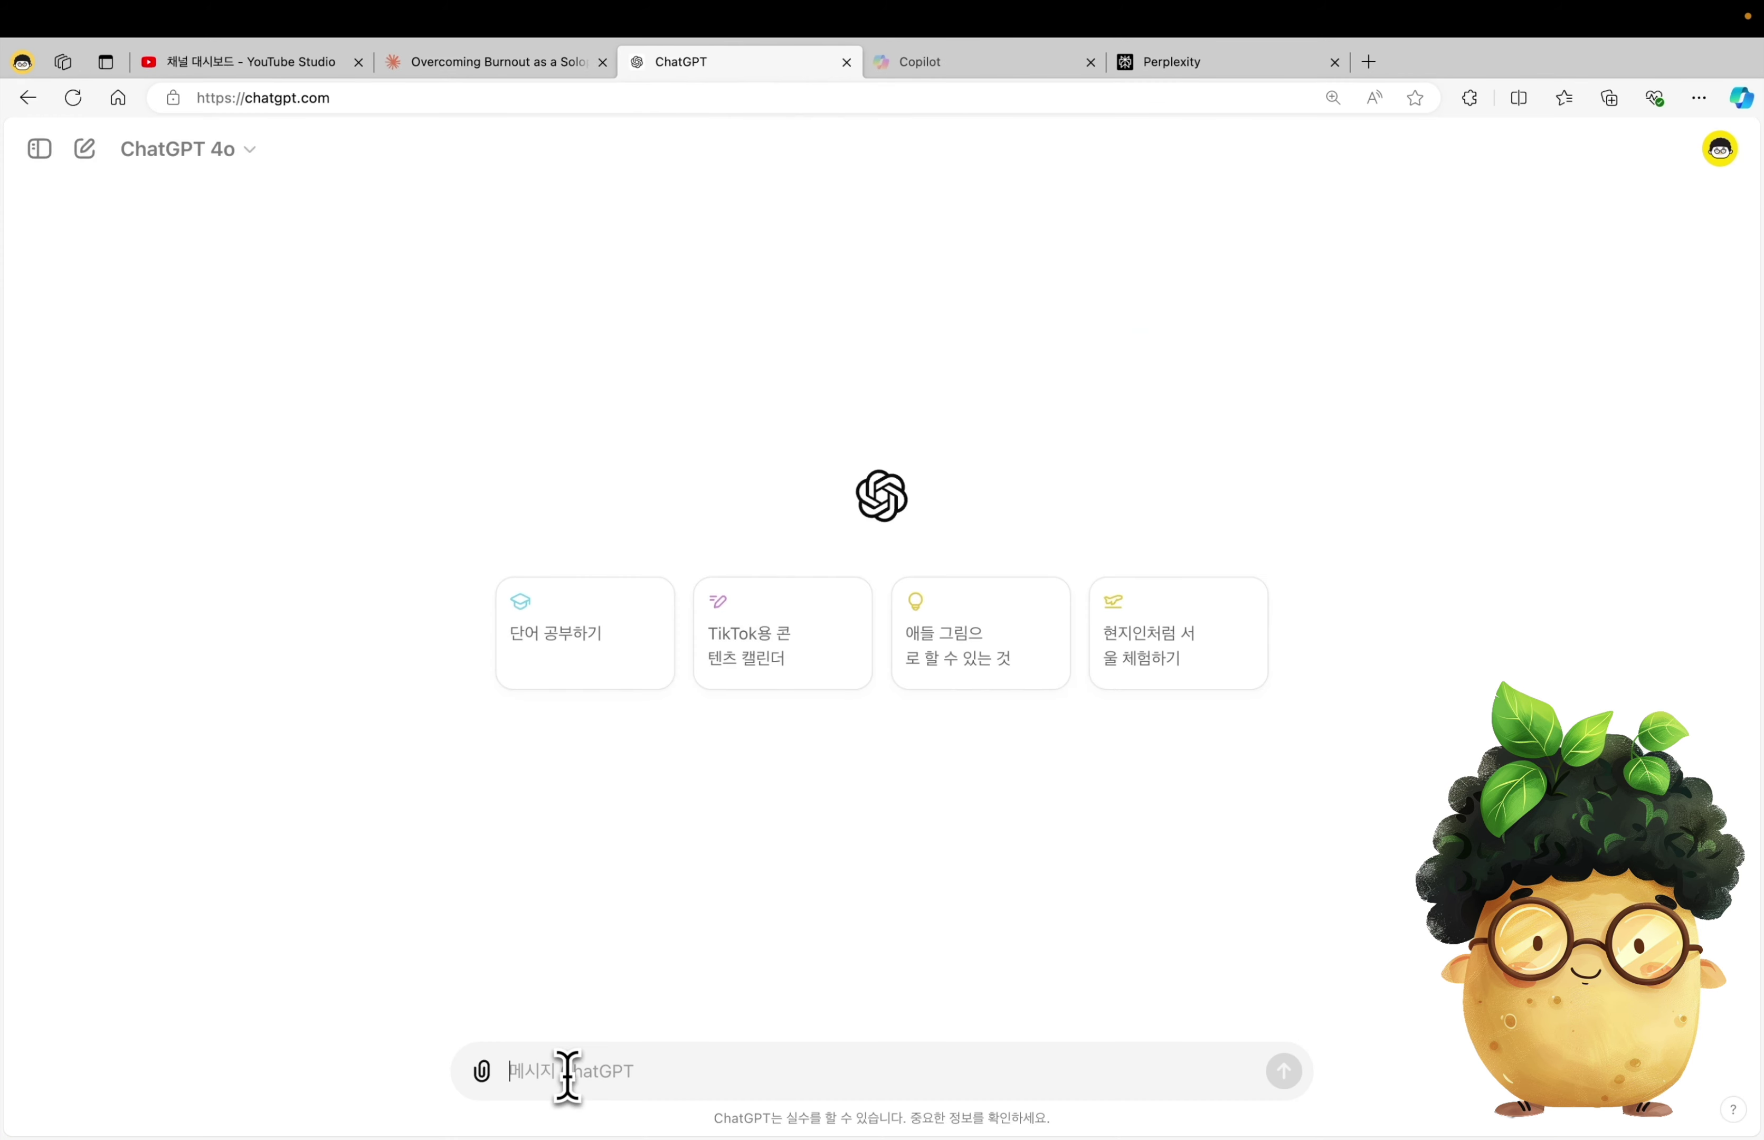
- Submit the same card-news prompt in a new ChatGPT 4o chat
{"action": "key", "text": "super+v"}
{"action": "key", "text": "super+Up"}
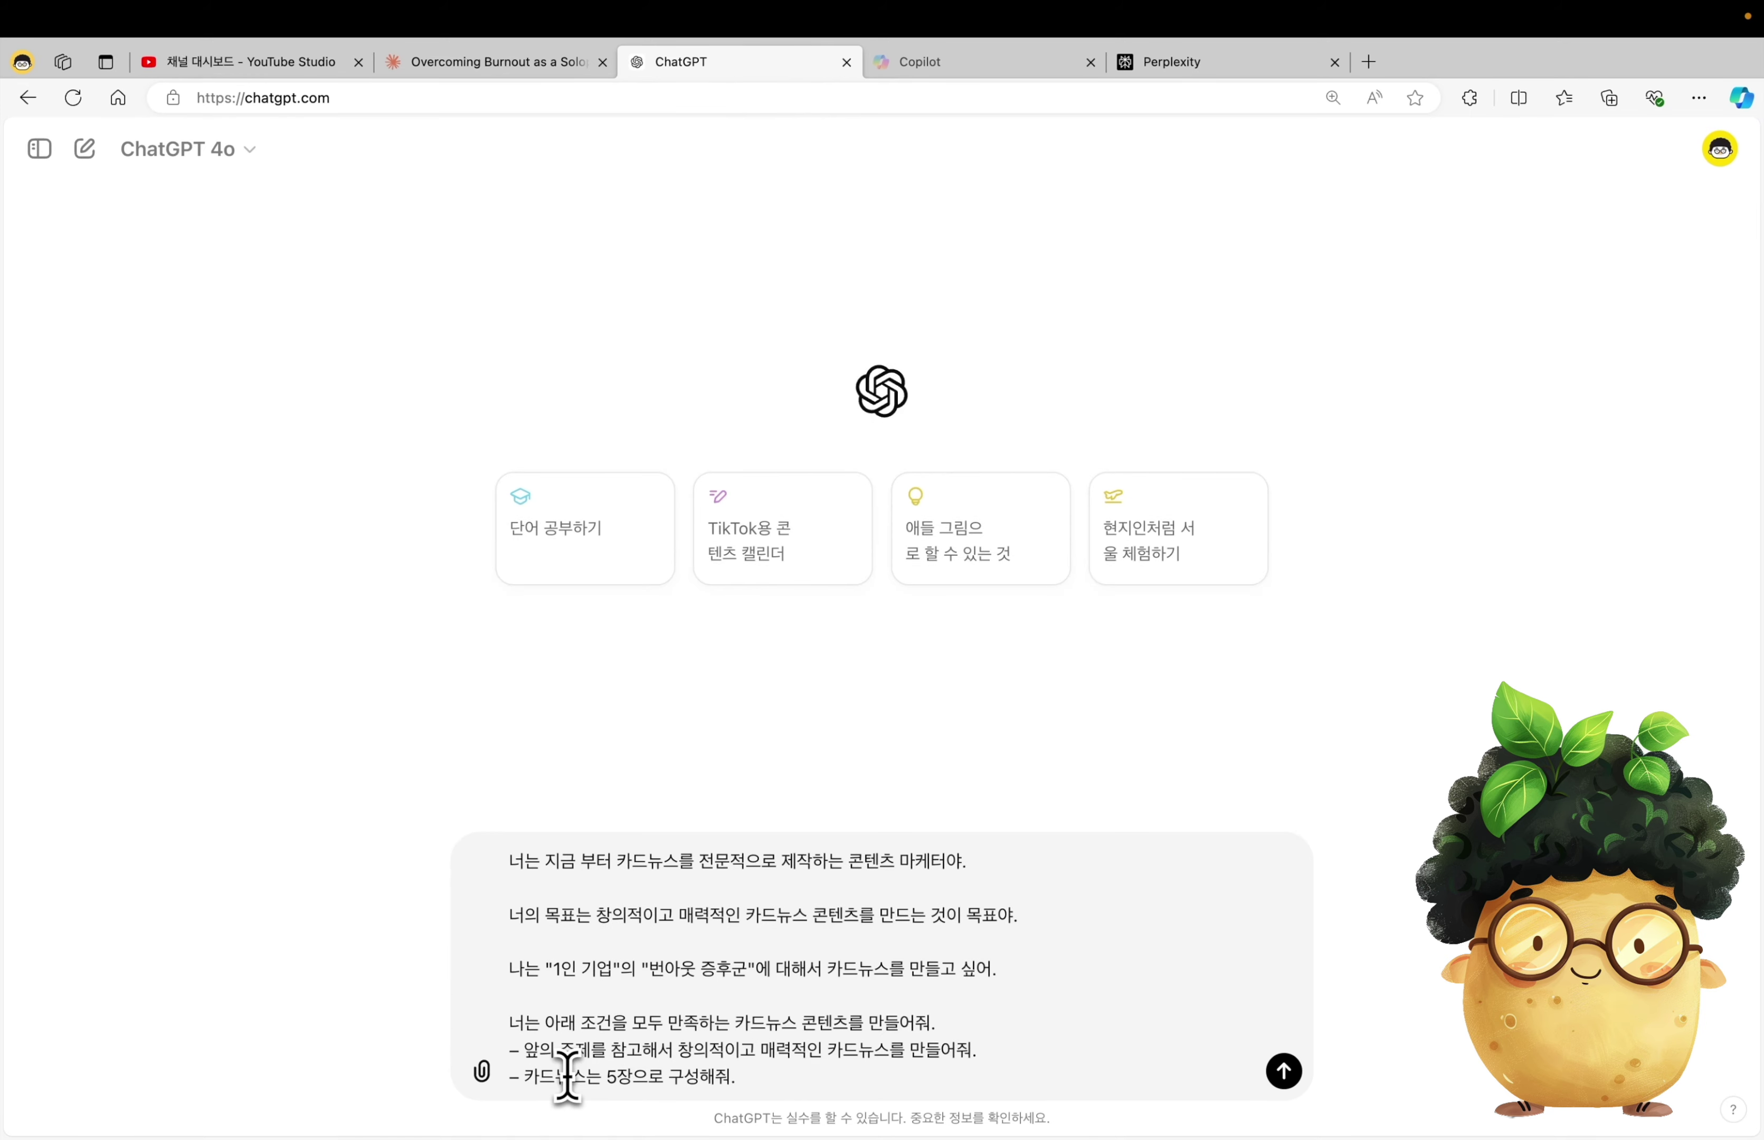
{"action": "key", "text": "Return"}
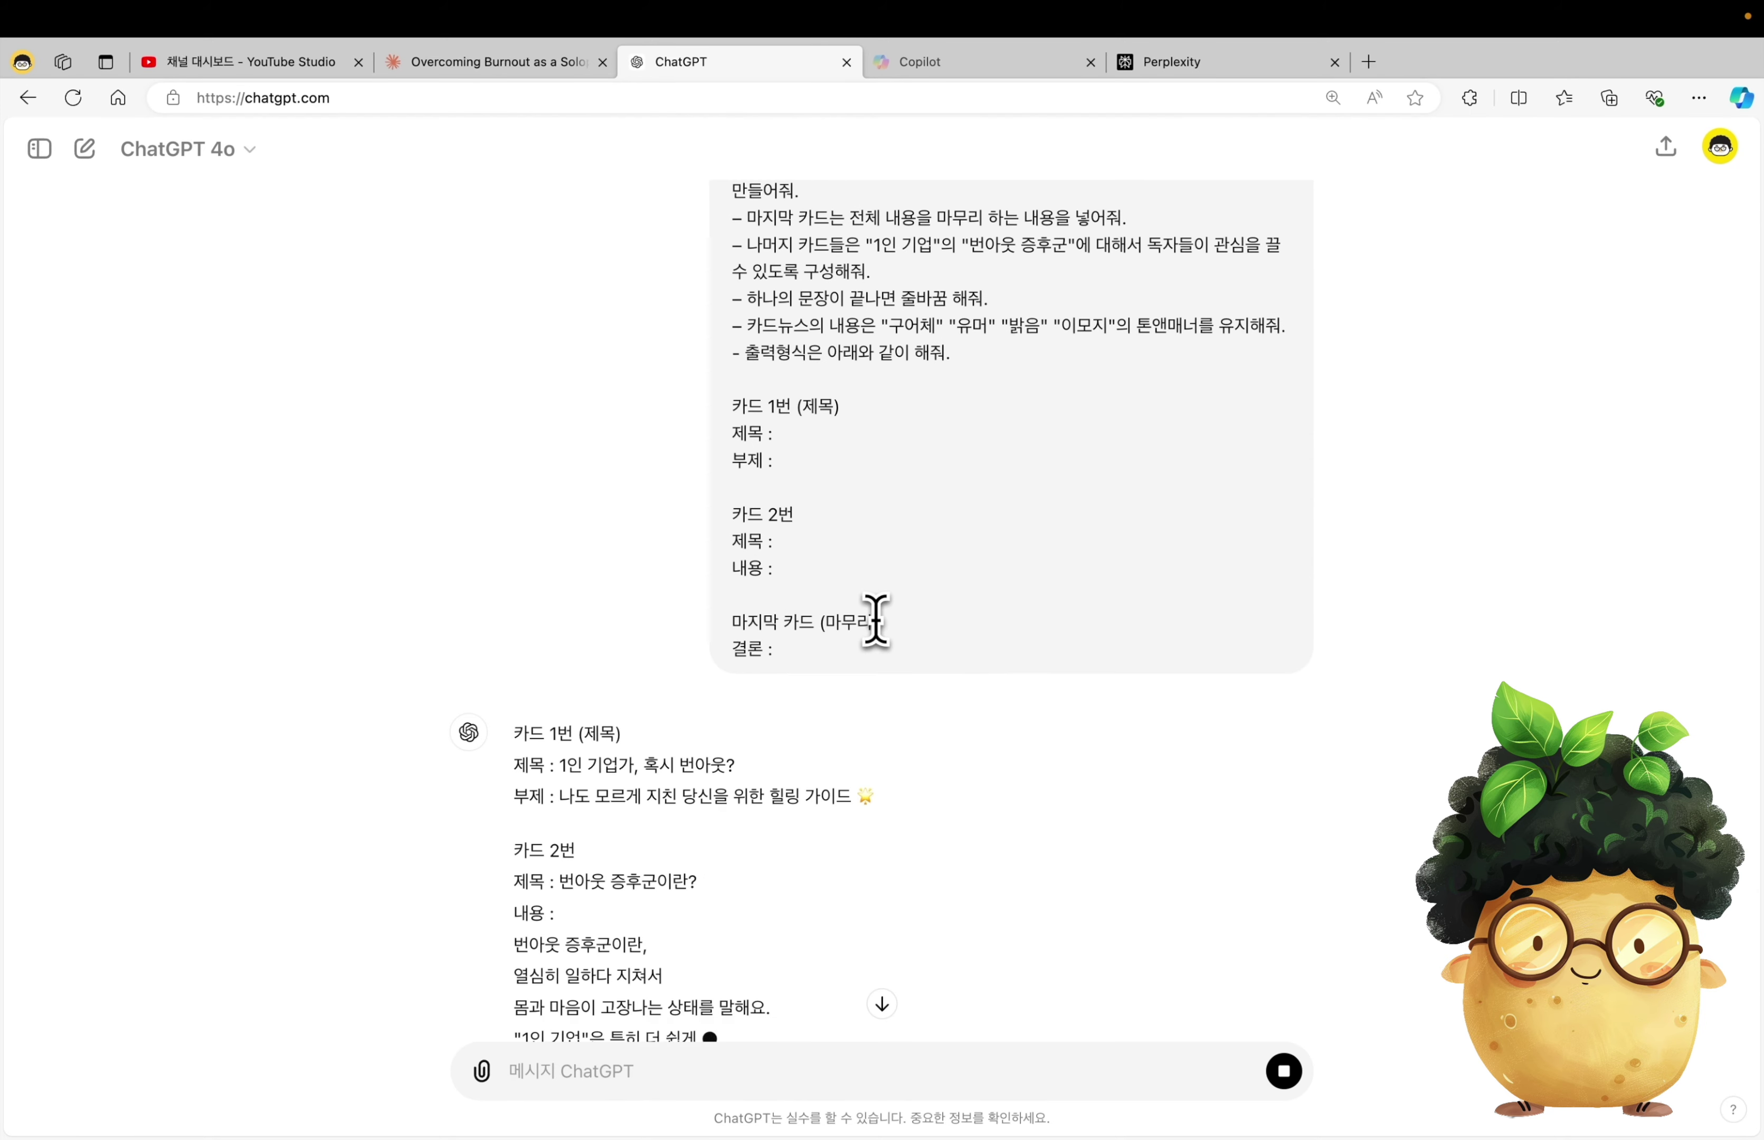
- Compare ChatGPT's card-news text with Claude's revised three-sentence version, from the title card through the closing card
{"action": "scroll", "coordinate": [875, 621], "scroll_direction": "down", "scroll_amount": 10}
{"action": "scroll", "coordinate": [882, 586], "scroll_direction": "up", "scroll_amount": 6}
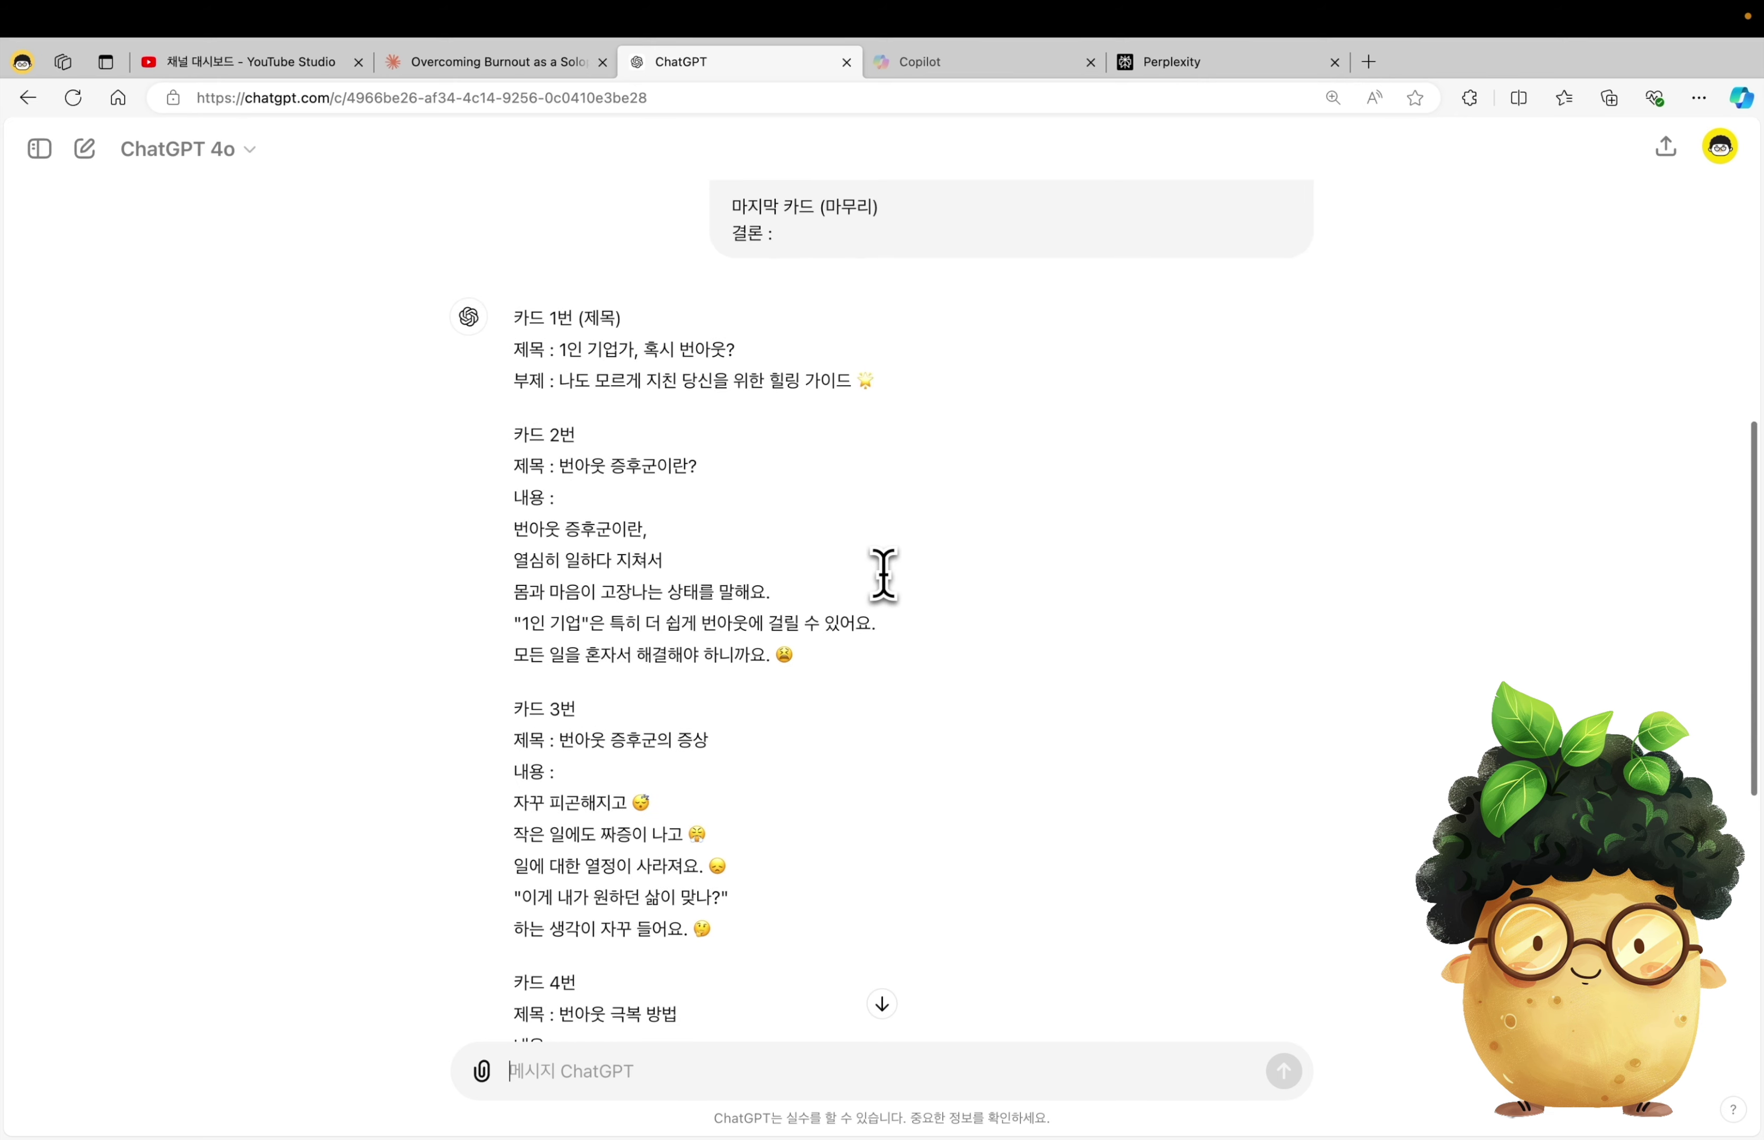
{"action": "scroll", "coordinate": [772, 578], "scroll_direction": "down", "scroll_amount": 6}
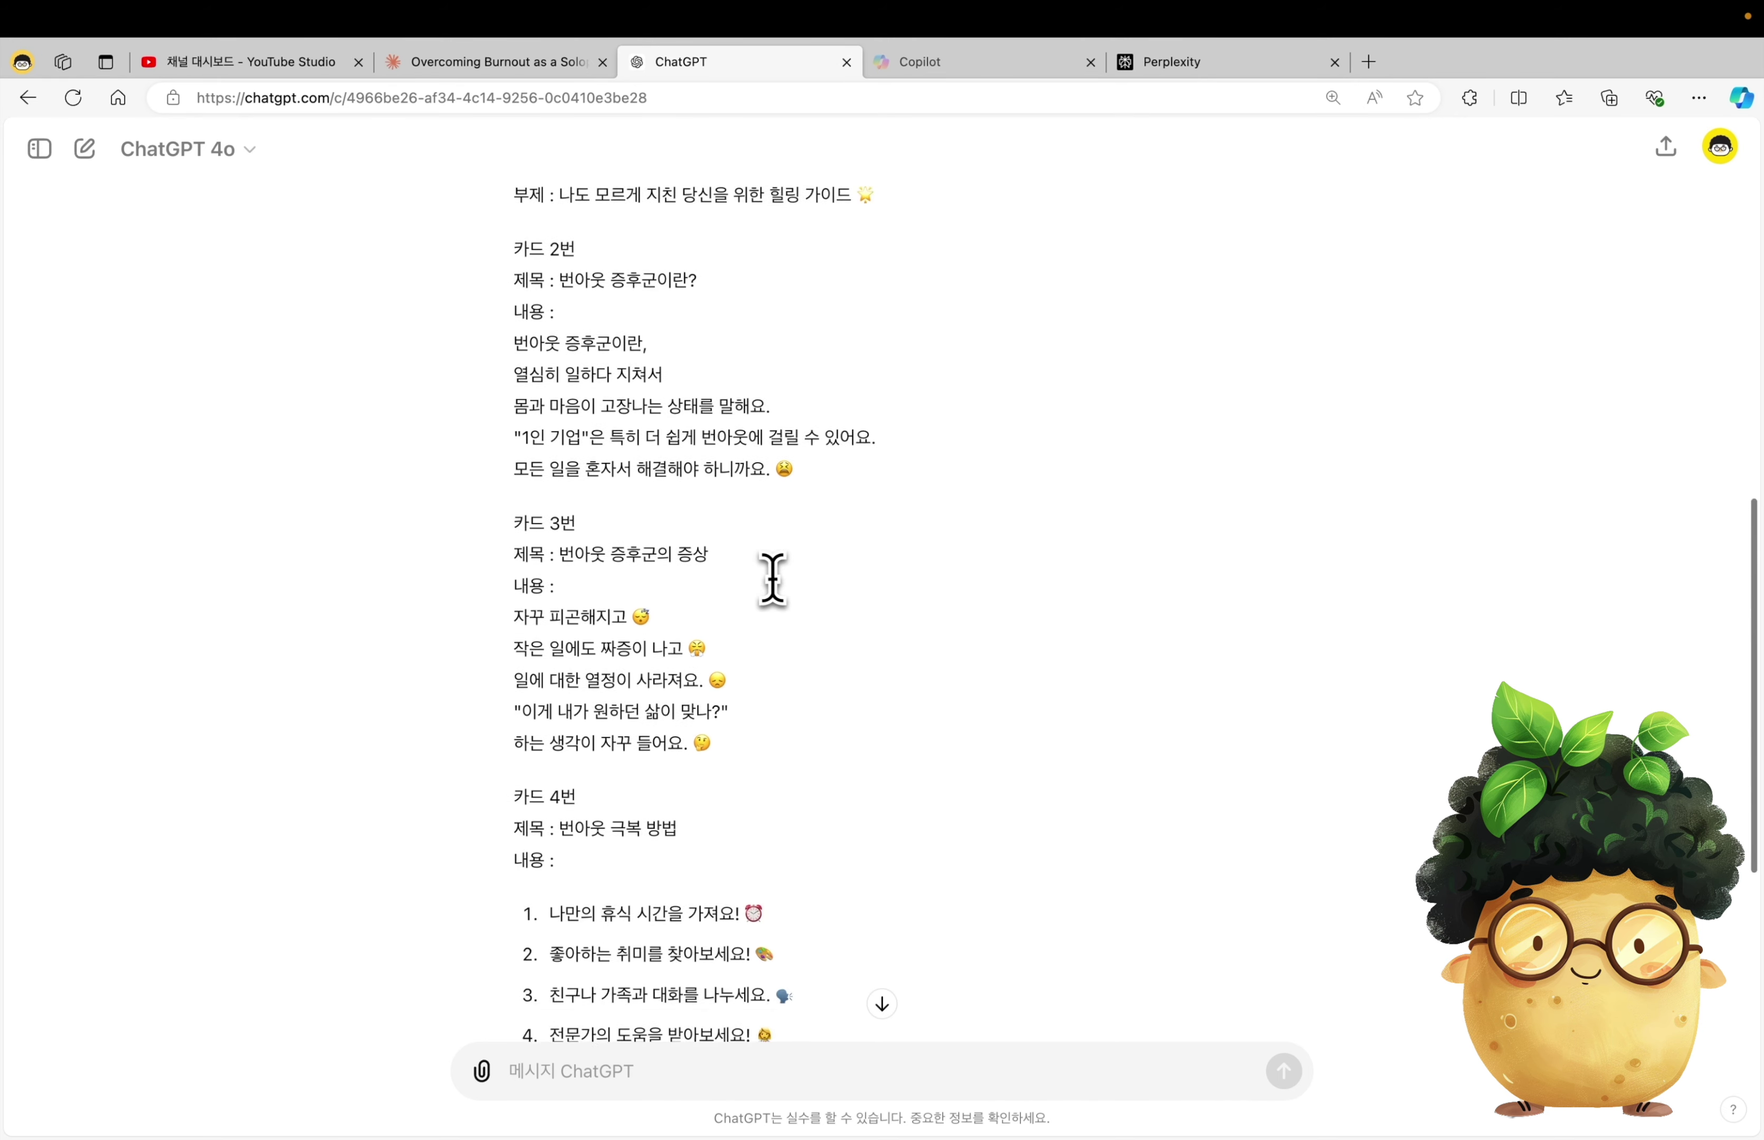
{"action": "key", "text": "ctrl+shift+Tab"}
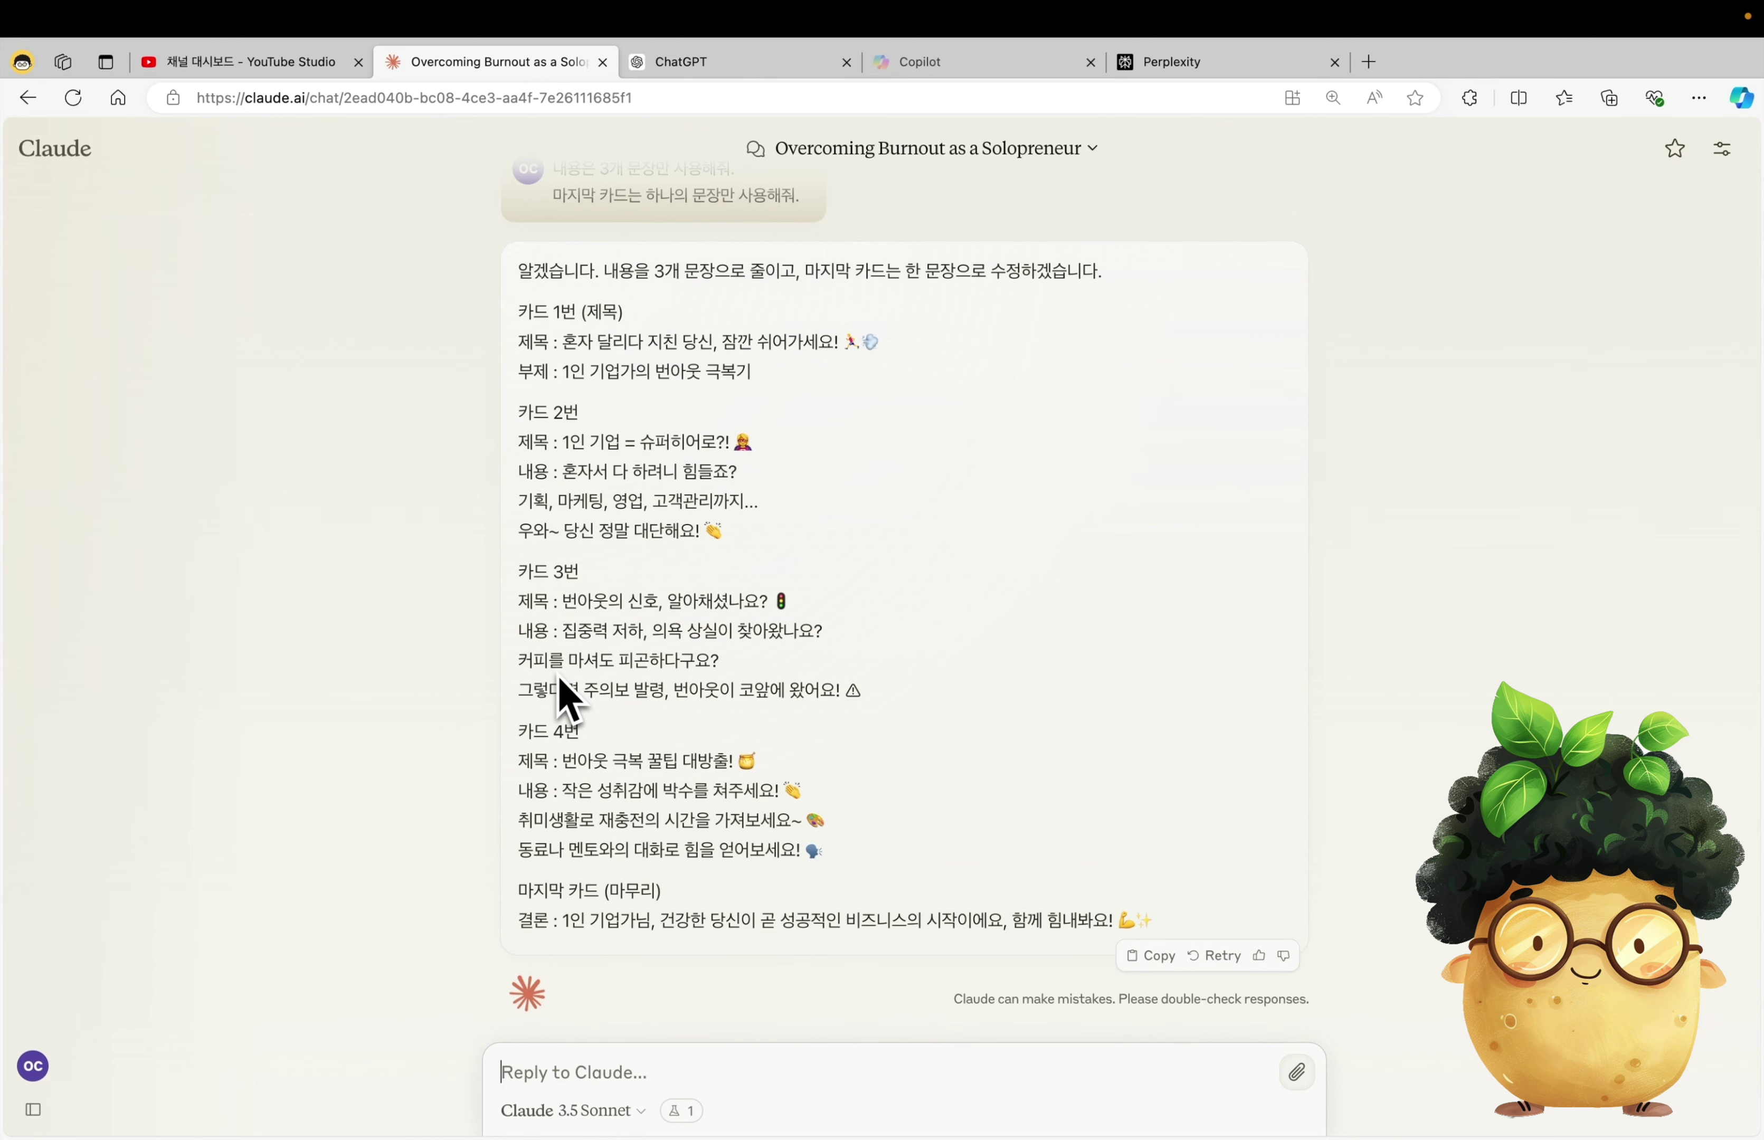
{"action": "left_click", "coordinate": [793, 71]}
{"action": "scroll", "coordinate": [563, 582], "scroll_direction": "down", "scroll_amount": 2}
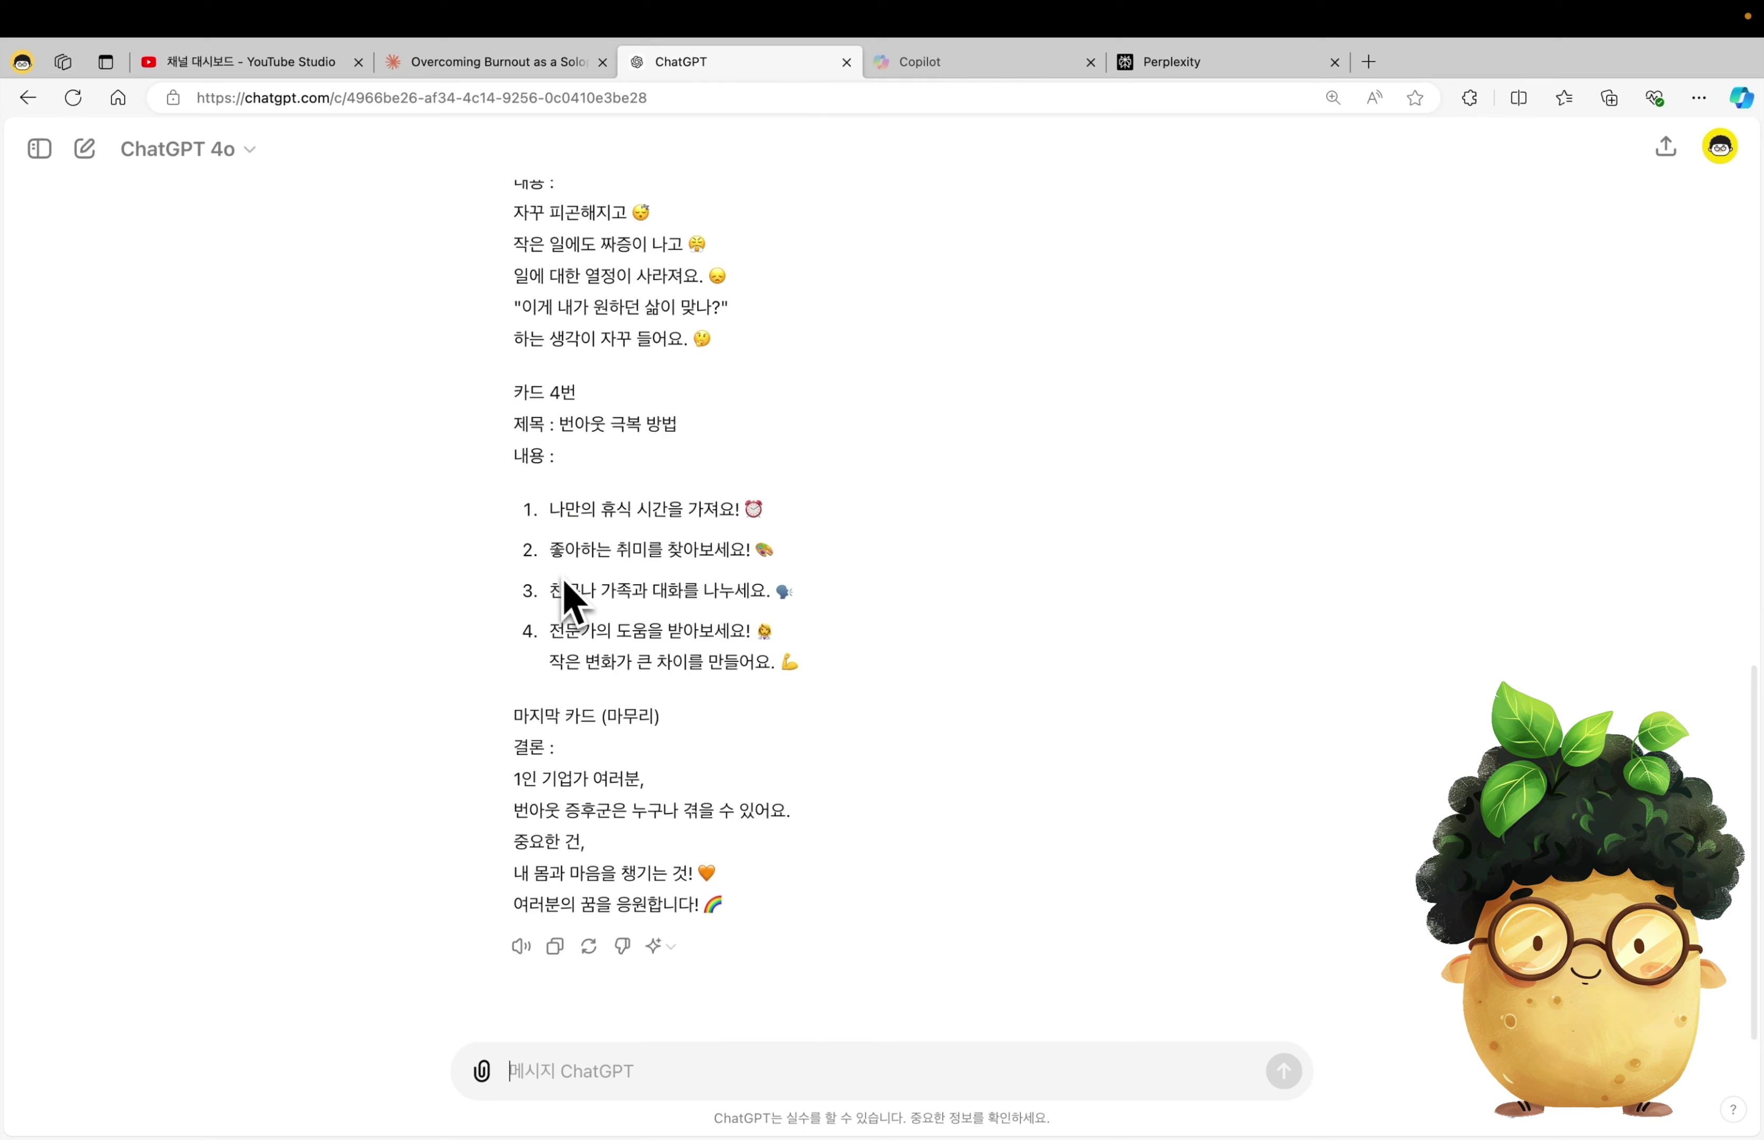
{"action": "key", "text": "ctrl+shift+Tab"}
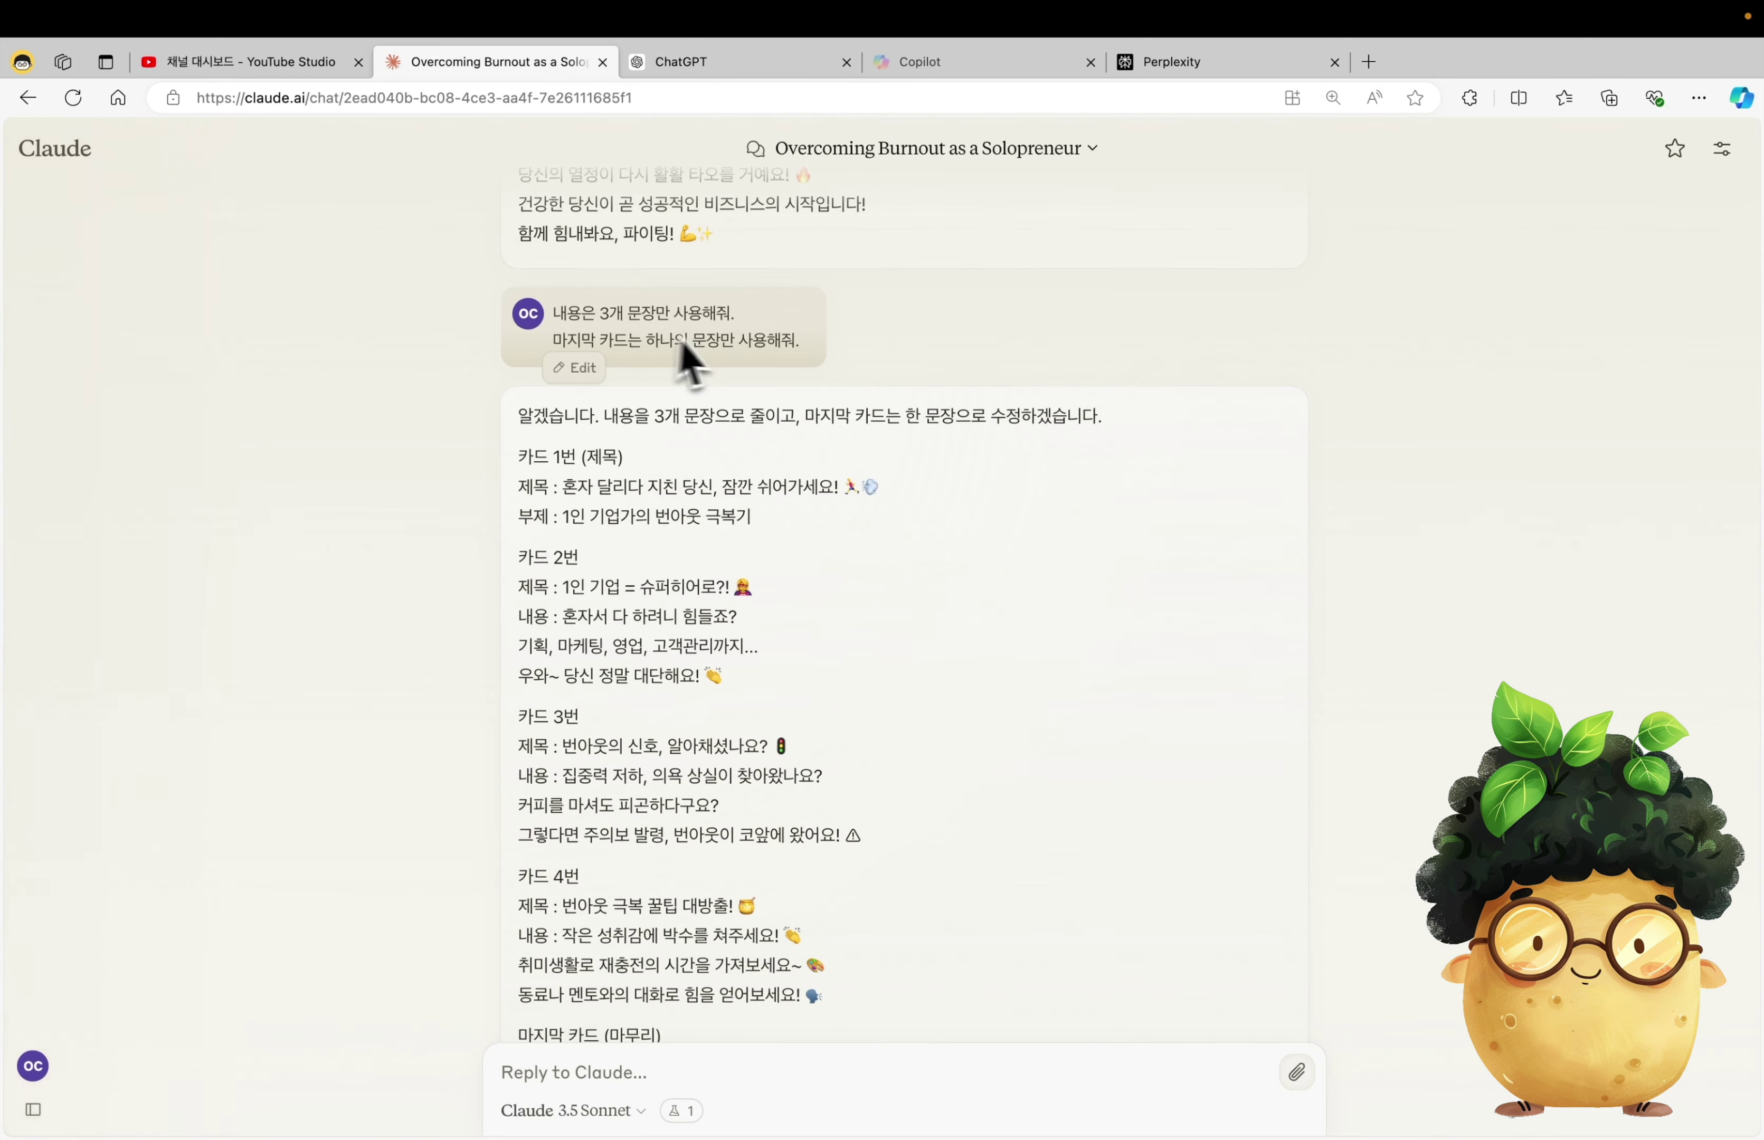
{"action": "left_click", "coordinate": [716, 66]}
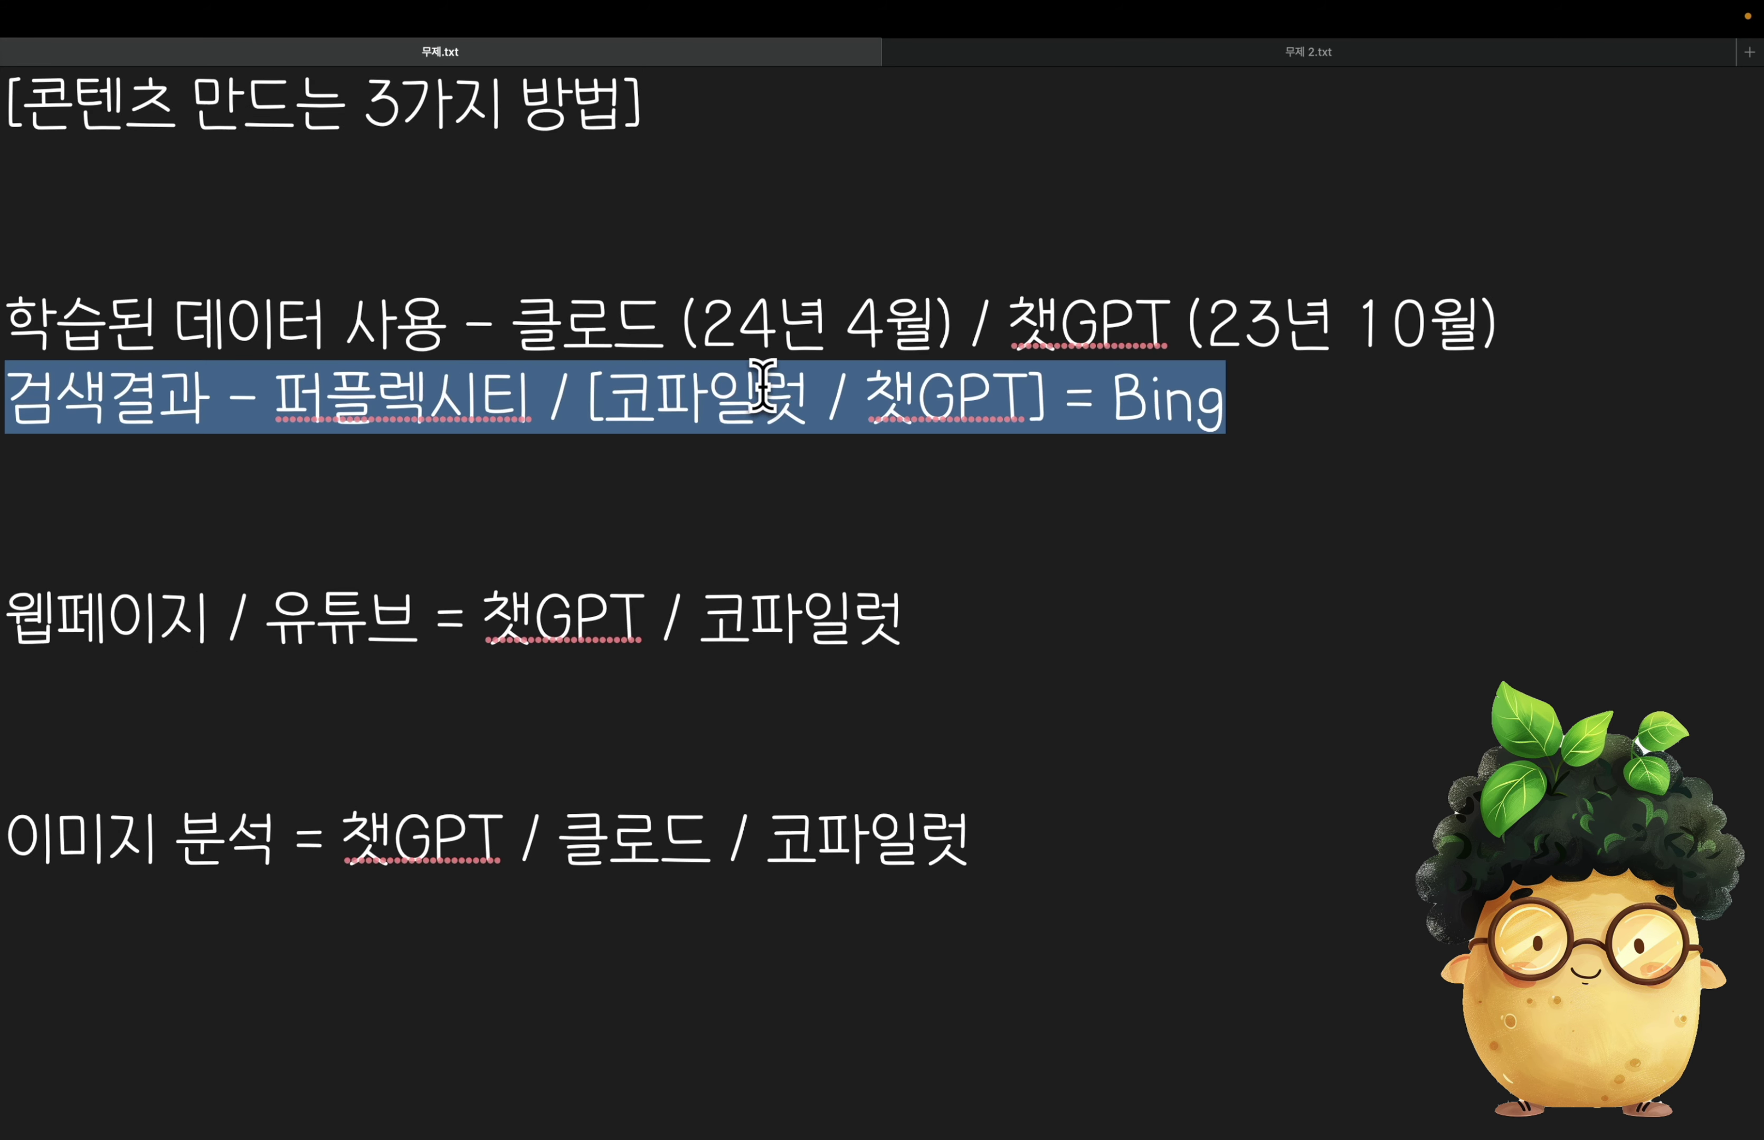
- Highlight the search-based tools in the notes, copy the full card-news prompt and submit it to Perplexity with Pro on
{"action": "left_click_drag", "start_coordinate": [277, 395], "coordinate": [802, 415]}
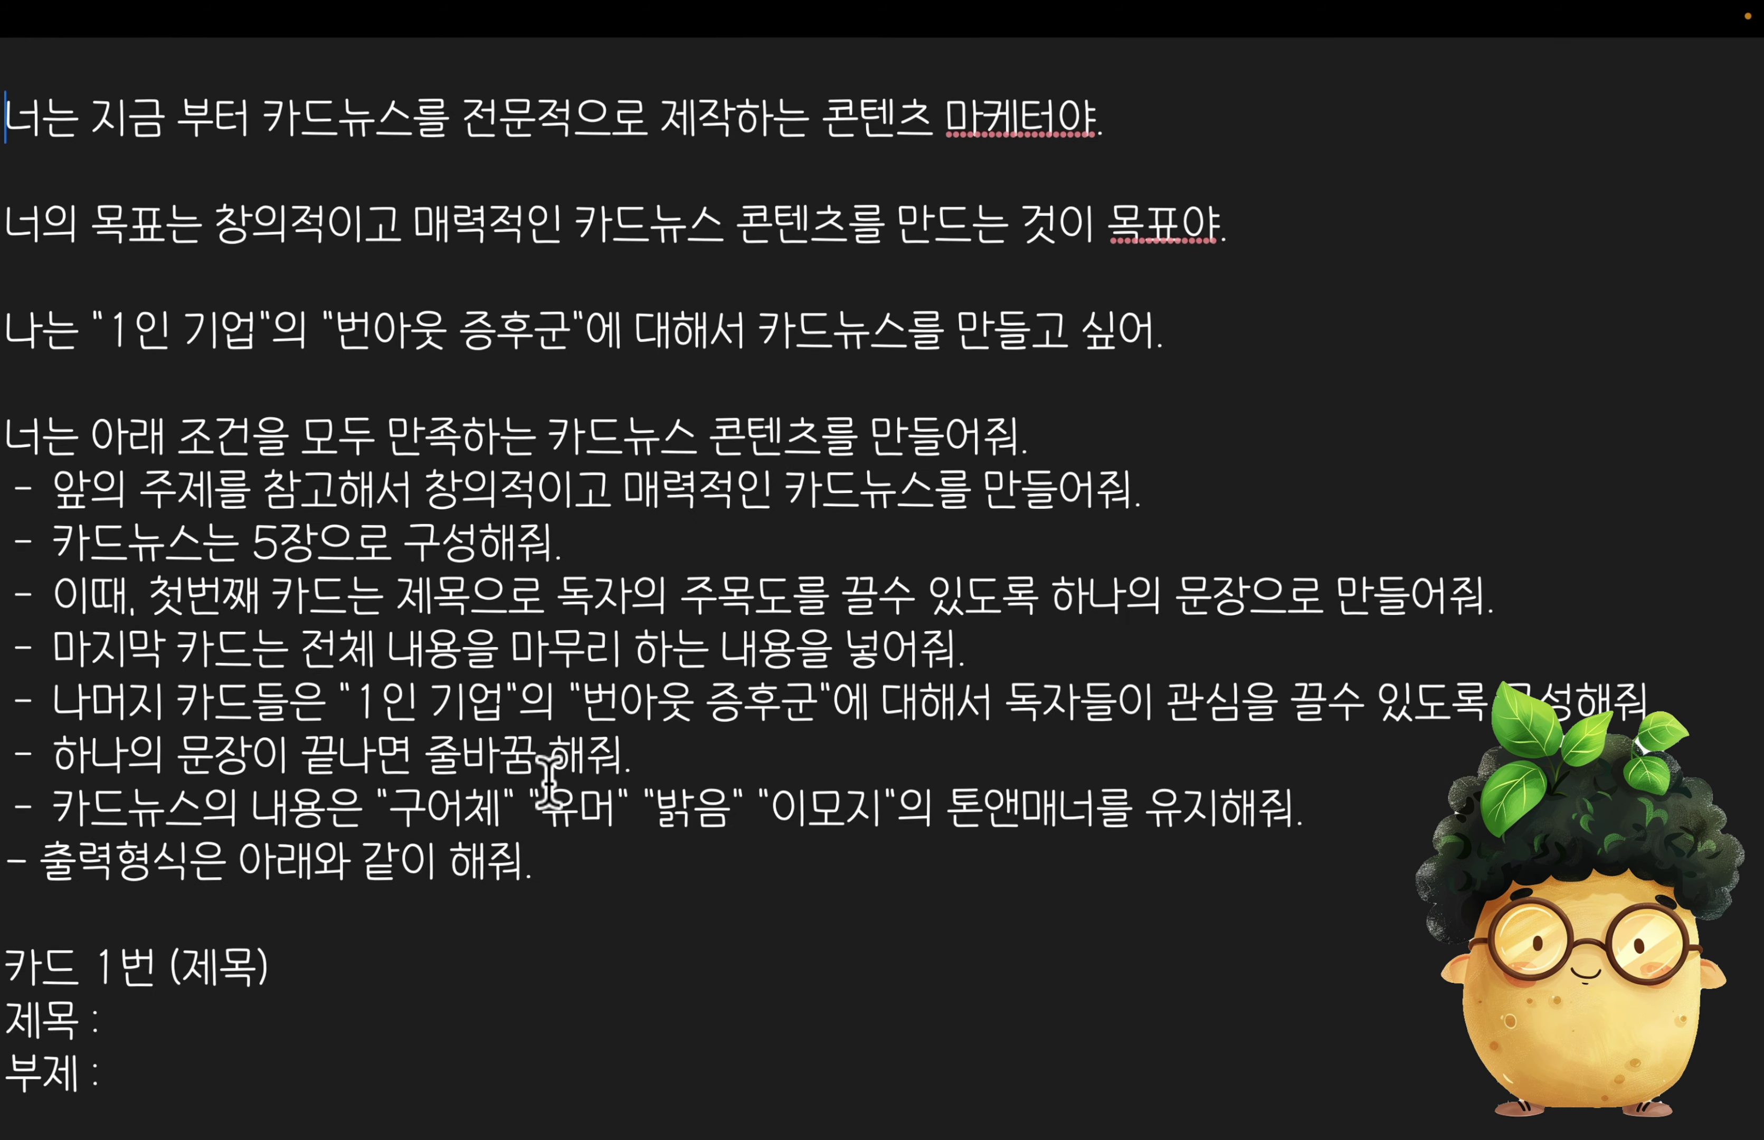
{"action": "key", "text": "ctrl+a"}
{"action": "scroll", "coordinate": [549, 779], "scroll_direction": "up", "scroll_amount": 5}
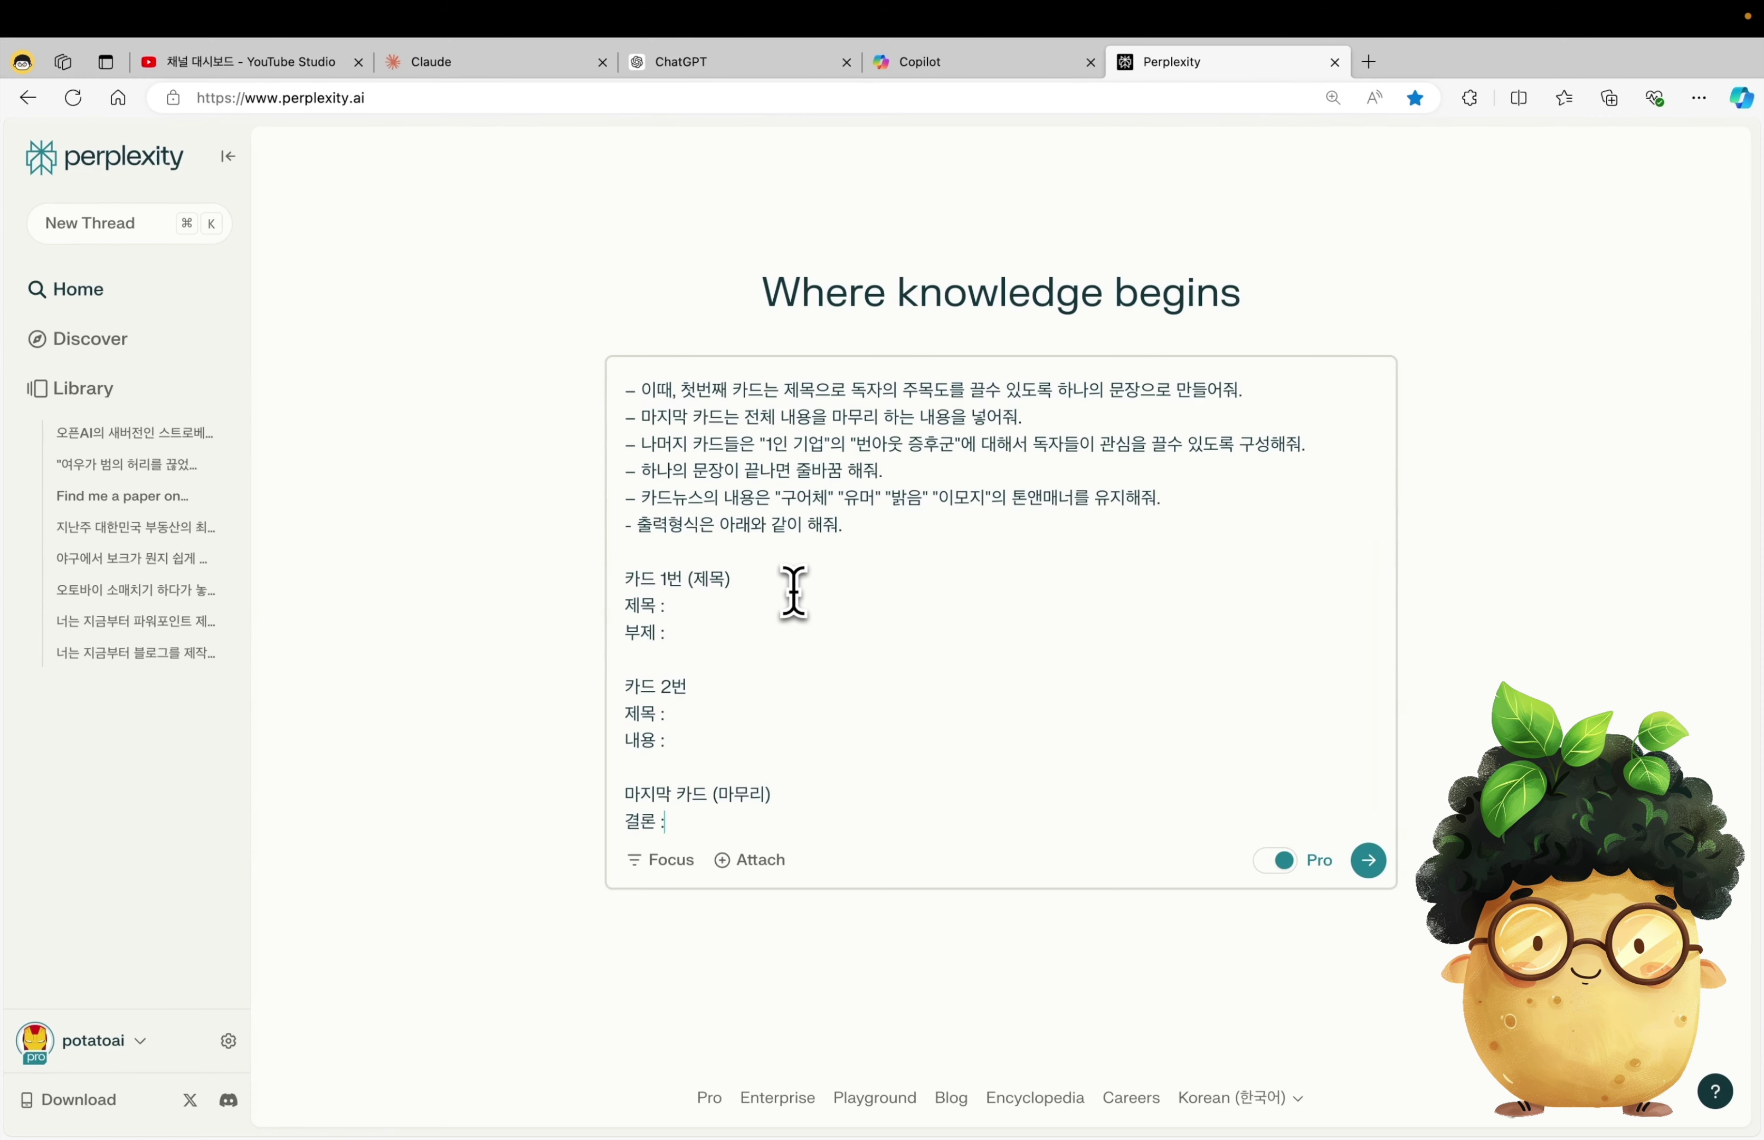
{"action": "key", "text": "Return"}
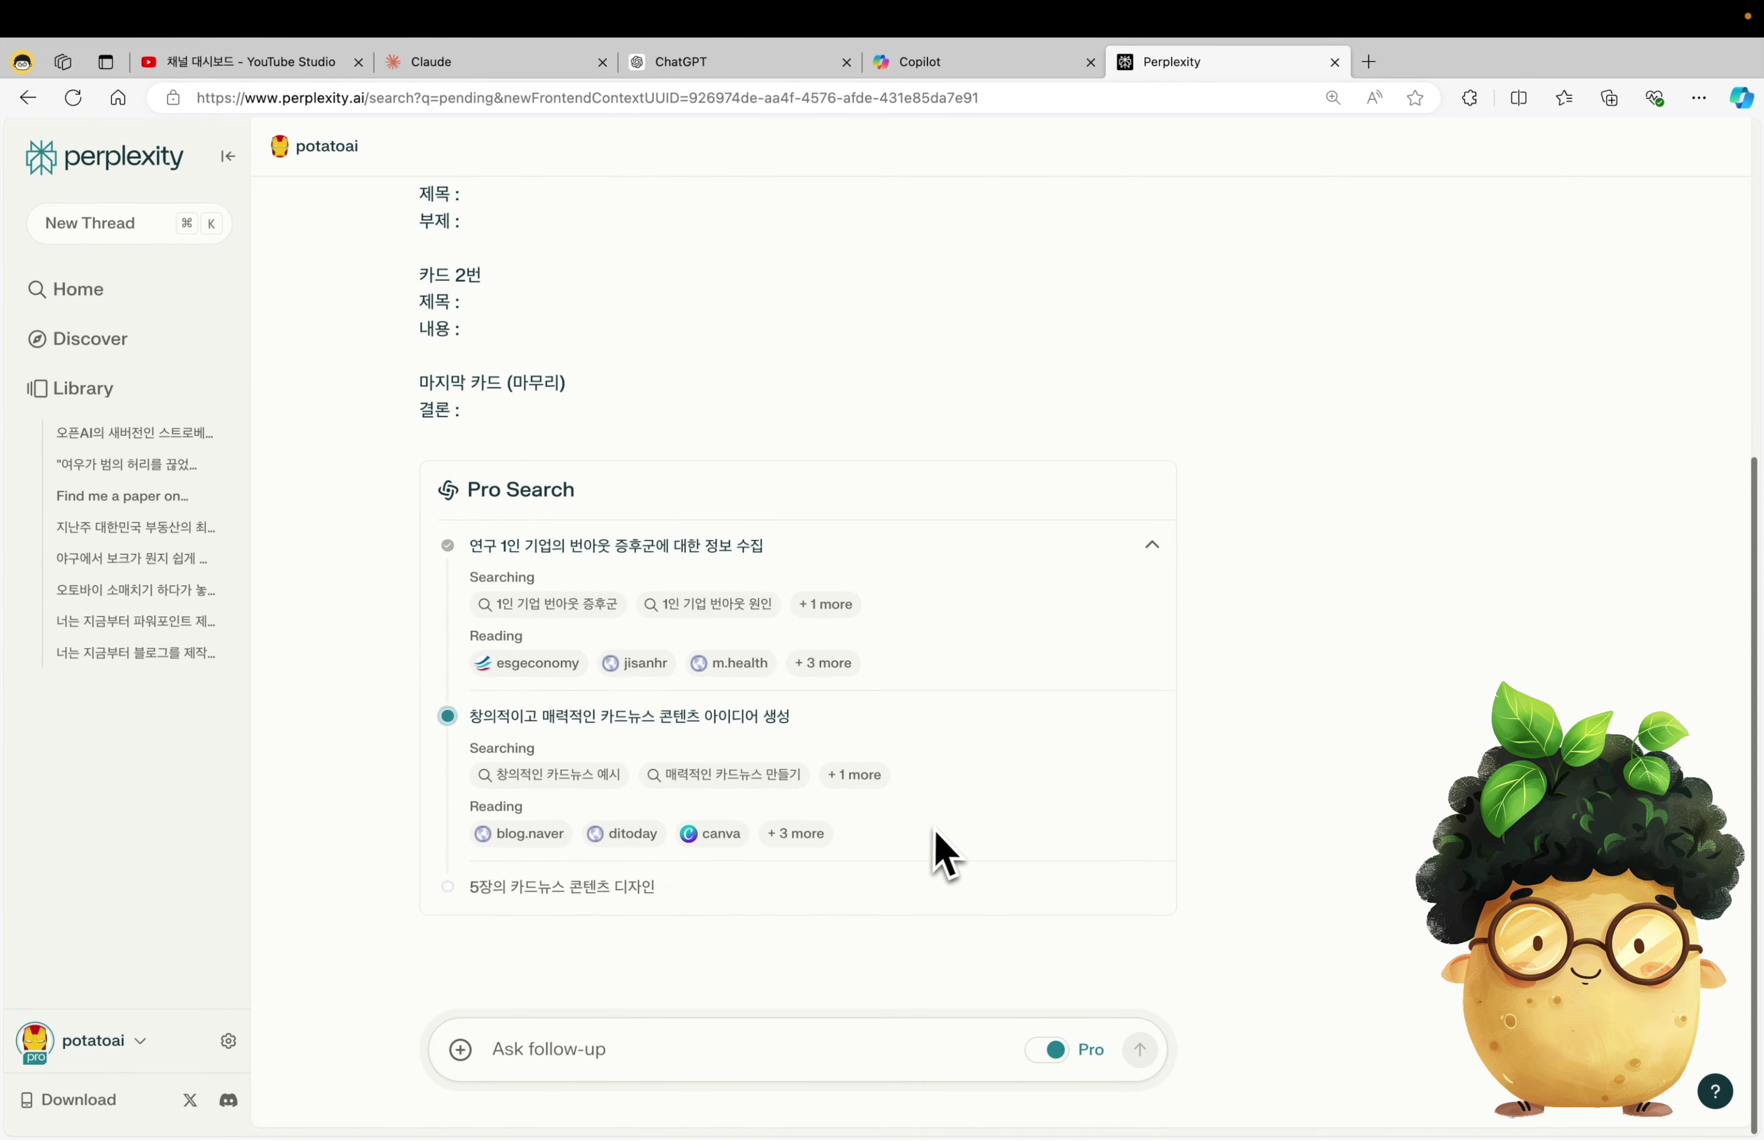
- Examine the sources behind Perplexity's answer and read through its generated card-news text
{"action": "left_click", "coordinate": [1044, 773]}
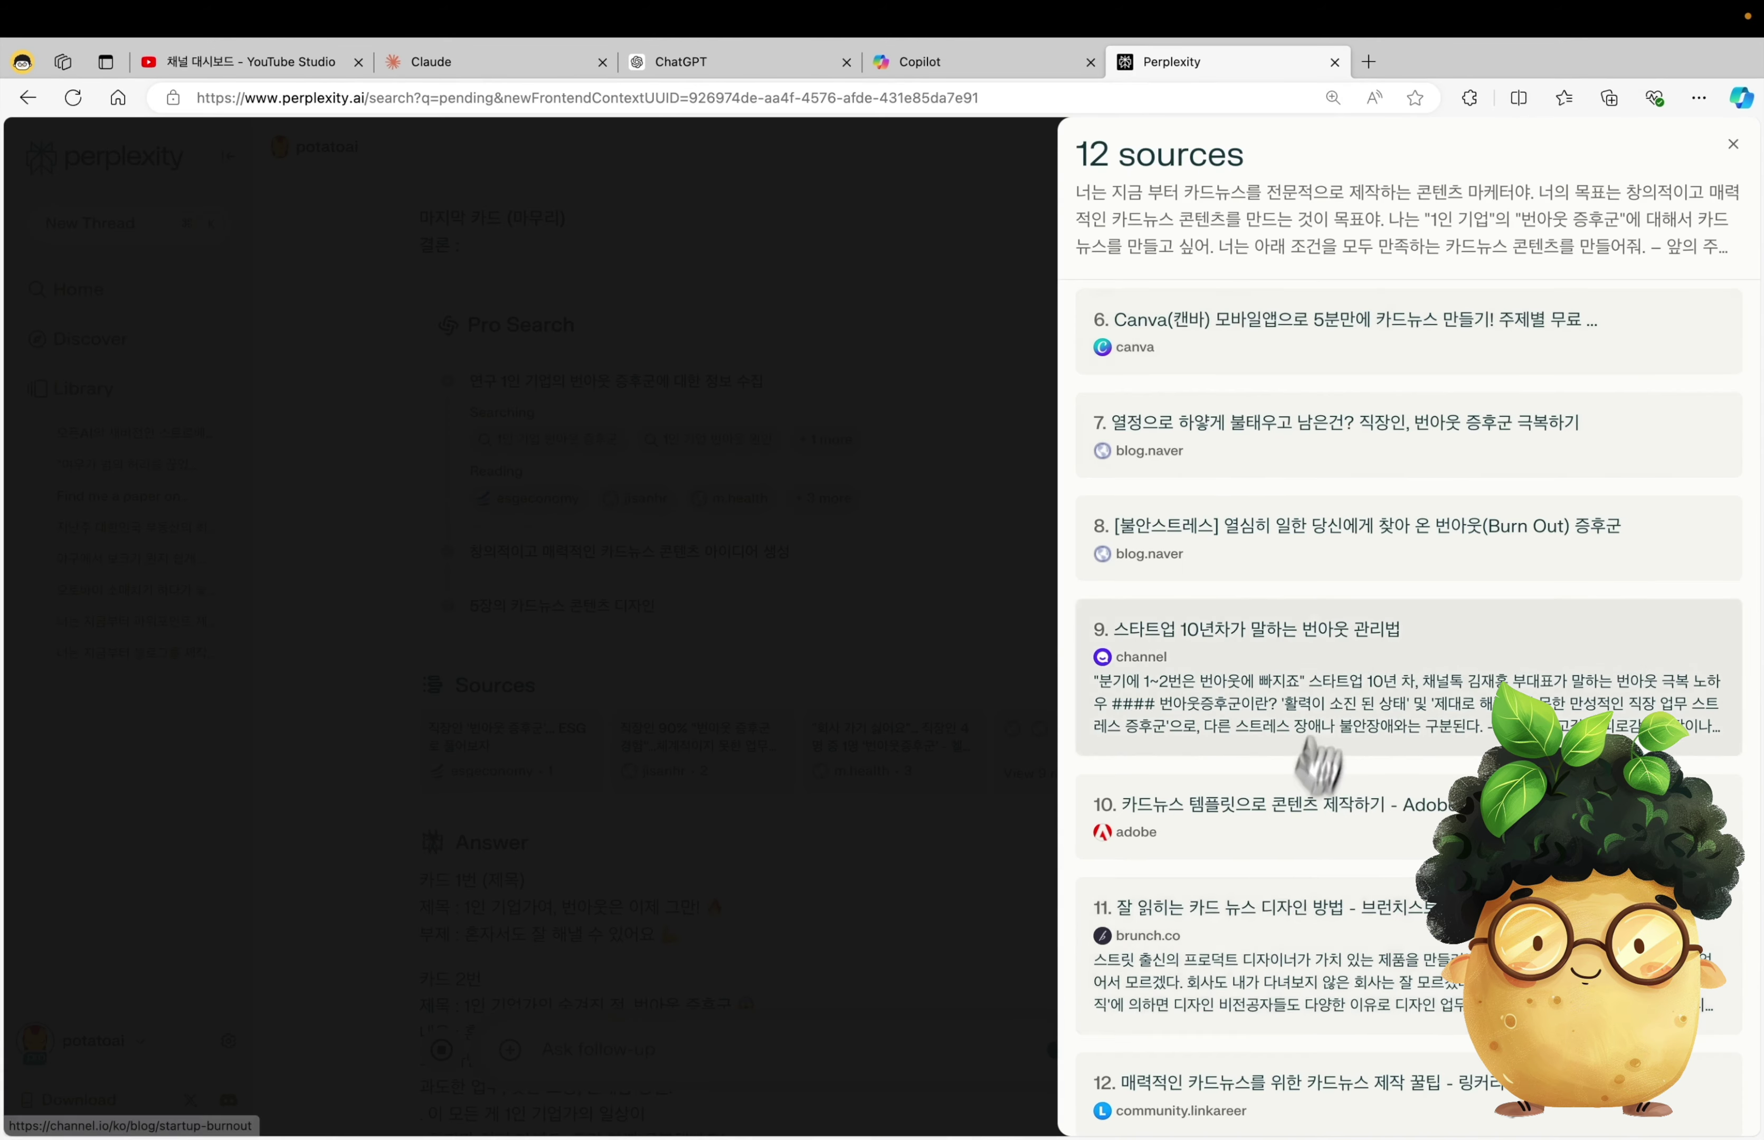
{"action": "left_click", "coordinate": [491, 438]}
{"action": "scroll", "coordinate": [491, 446], "scroll_direction": "down", "scroll_amount": 8}
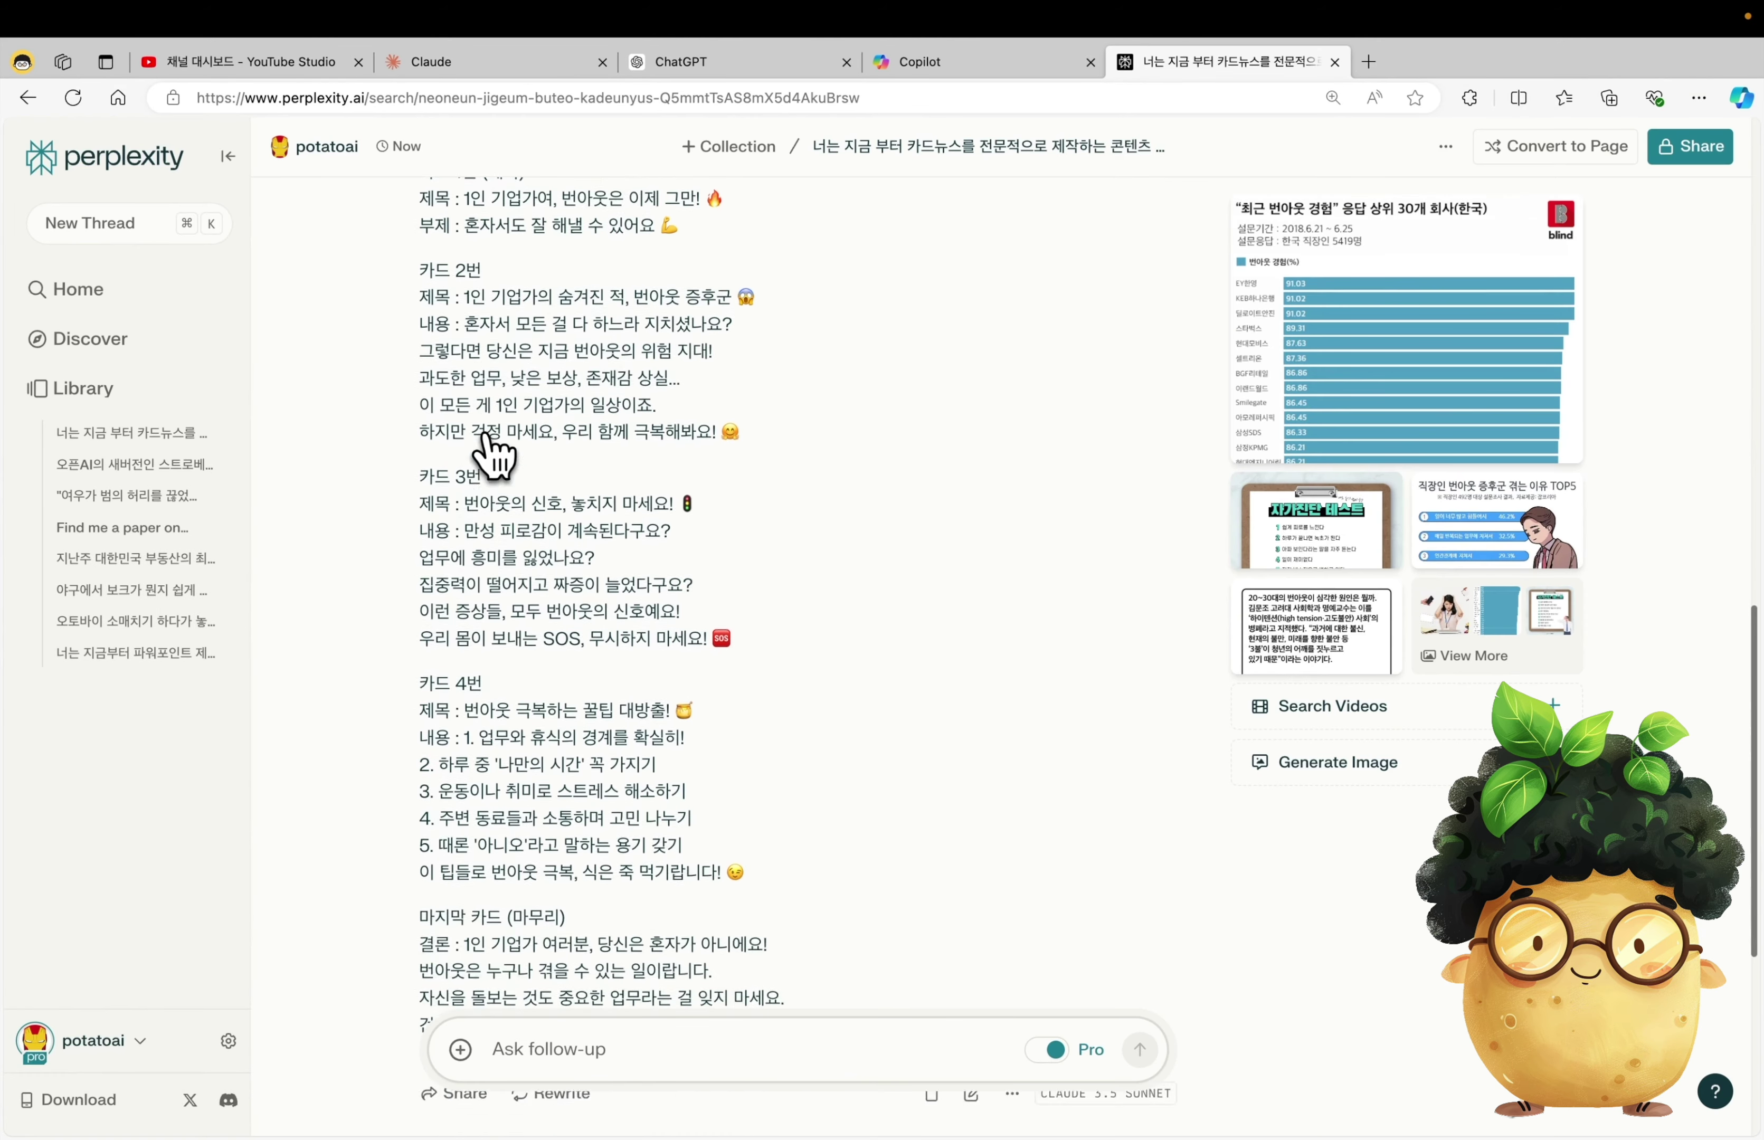
{"action": "scroll", "coordinate": [491, 445], "scroll_direction": "up", "scroll_amount": 4}
{"action": "scroll", "coordinate": [491, 448], "scroll_direction": "up", "scroll_amount": 5}
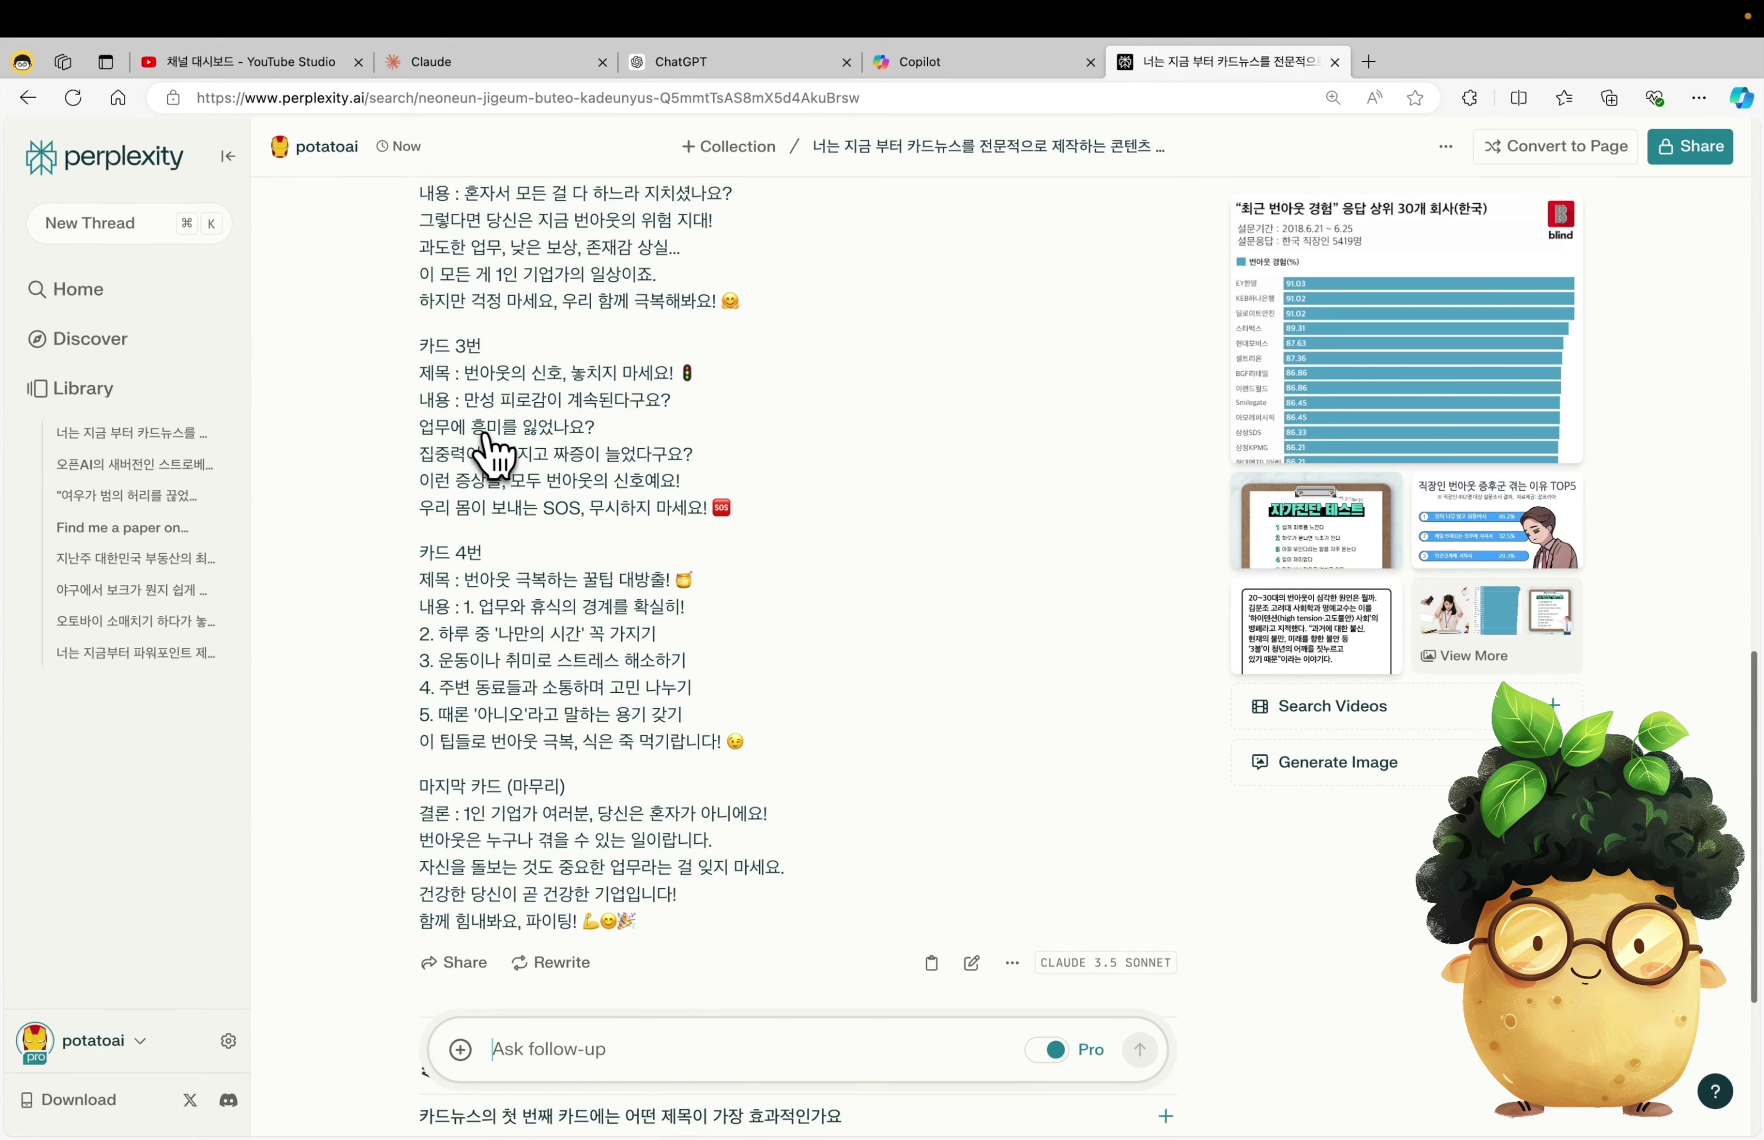
{"action": "scroll", "coordinate": [491, 449], "scroll_direction": "down", "scroll_amount": 3}
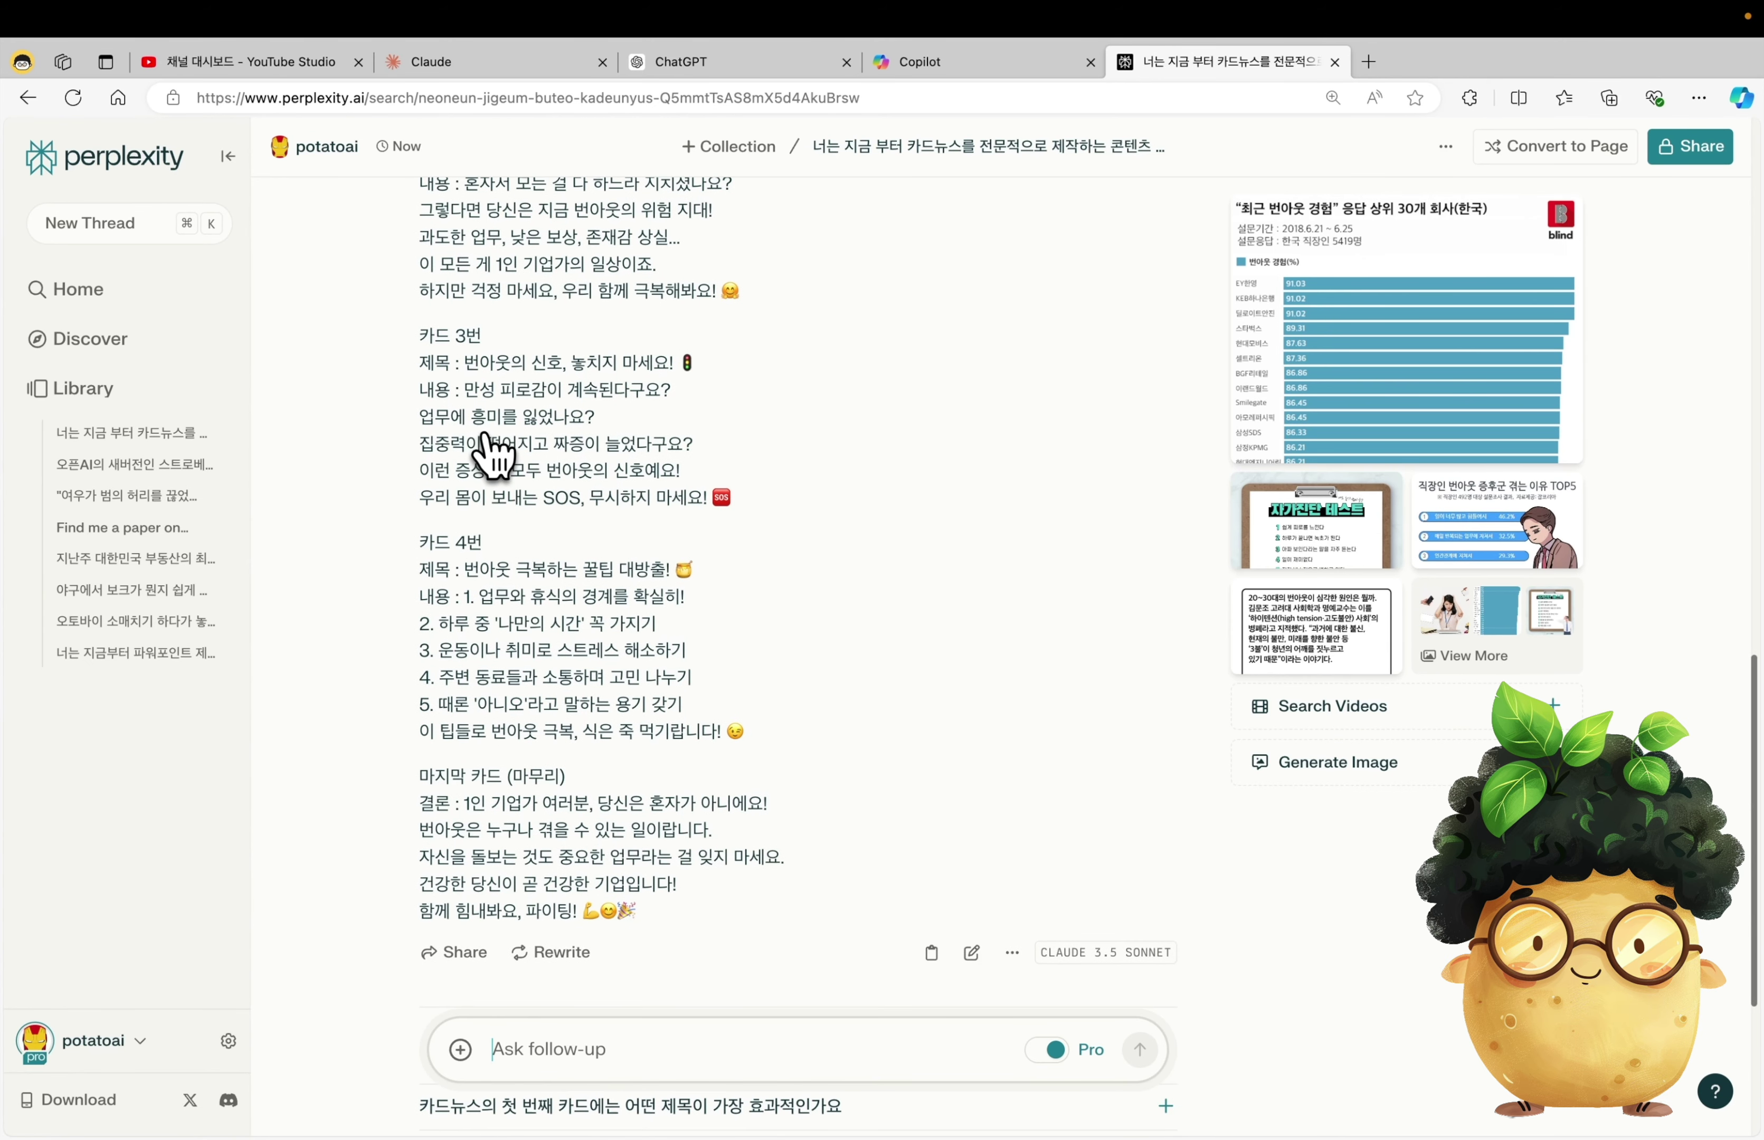
- Copy Perplexity's answer into a new text document, select its whole Citations list and check the card text above it
{"action": "left_click", "coordinate": [932, 953]}
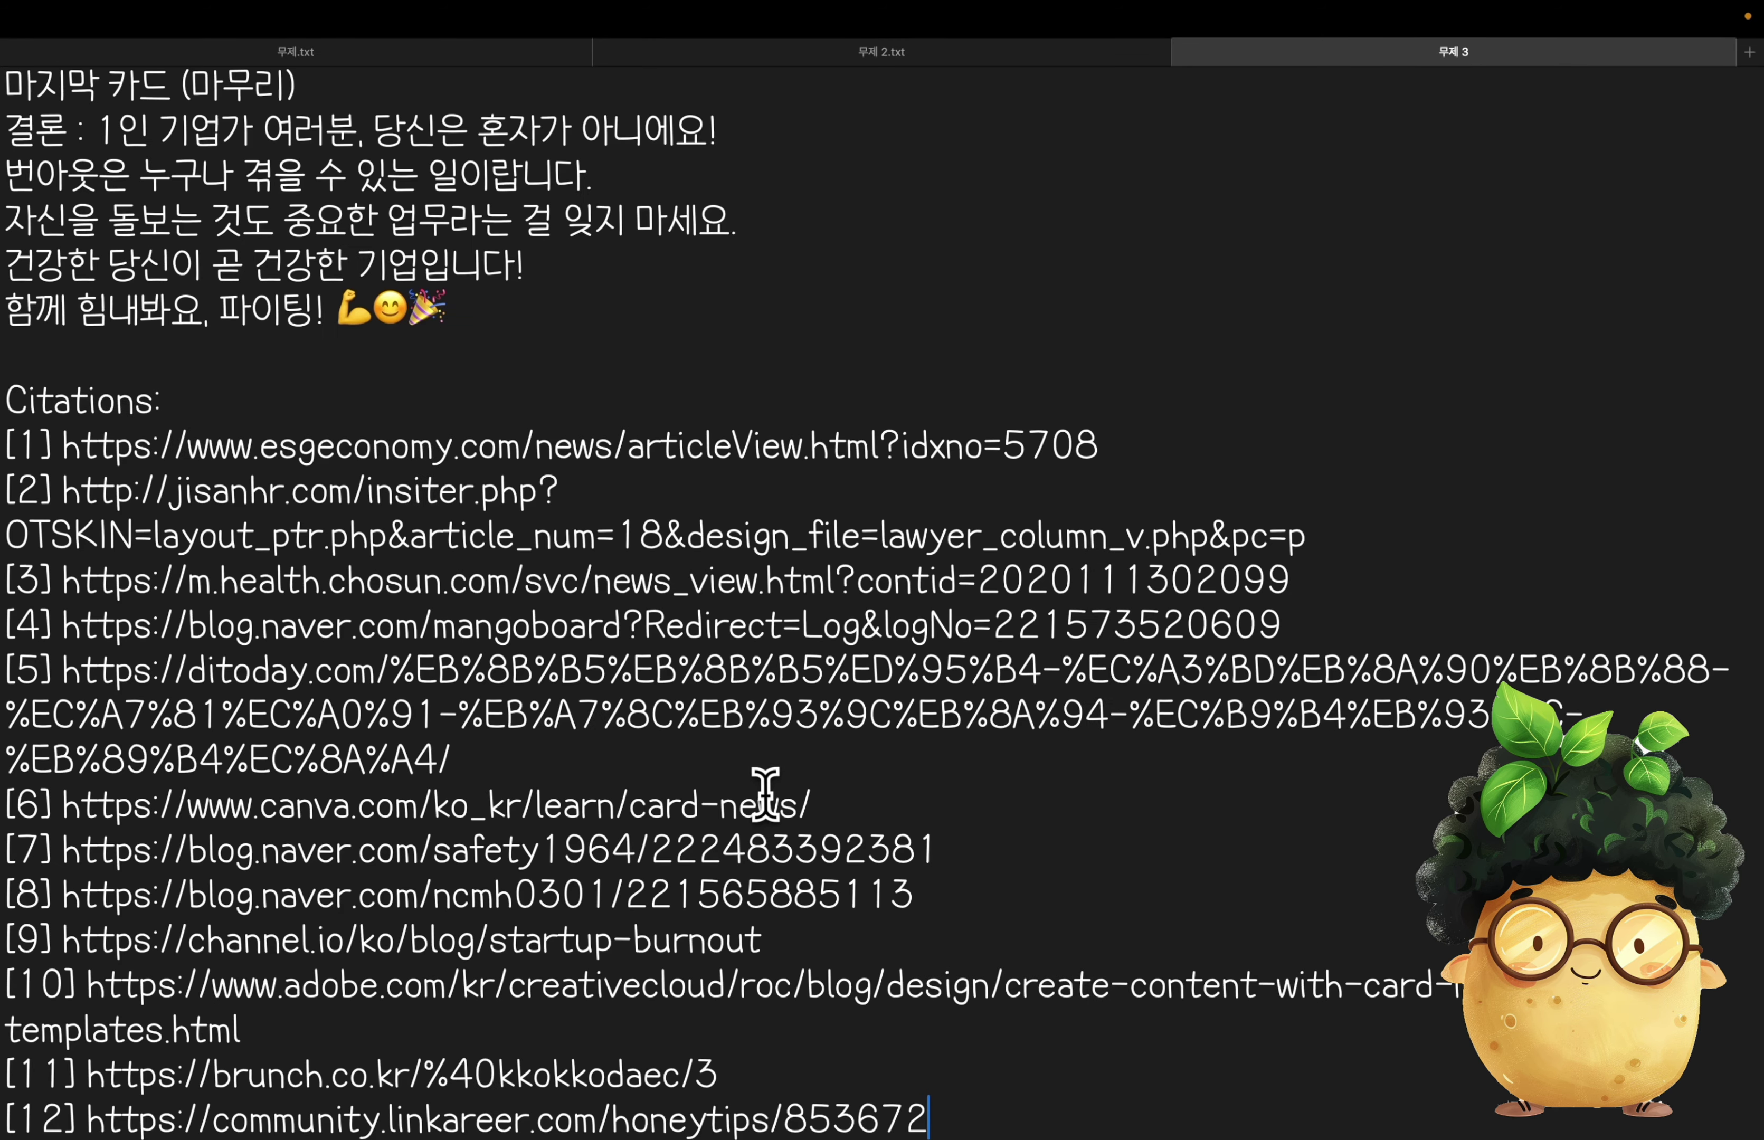
{"action": "key", "text": "Up"}
{"action": "key", "text": "Up"}
{"action": "key", "text": "Up"}
{"action": "key", "text": "Up"}
{"action": "key", "text": "Up"}
{"action": "key", "text": "Up"}
{"action": "key", "text": "Up"}
{"action": "key", "text": "Up"}
{"action": "key", "text": "Up"}
{"action": "key", "text": "Up"}
{"action": "key", "text": "Up"}
{"action": "key", "text": "Up"}
{"action": "key", "text": "Up"}
{"action": "key", "text": "Up"}
{"action": "key", "text": "Up"}
{"action": "key", "text": "Up"}
{"action": "key", "text": "shift+super+Down"}
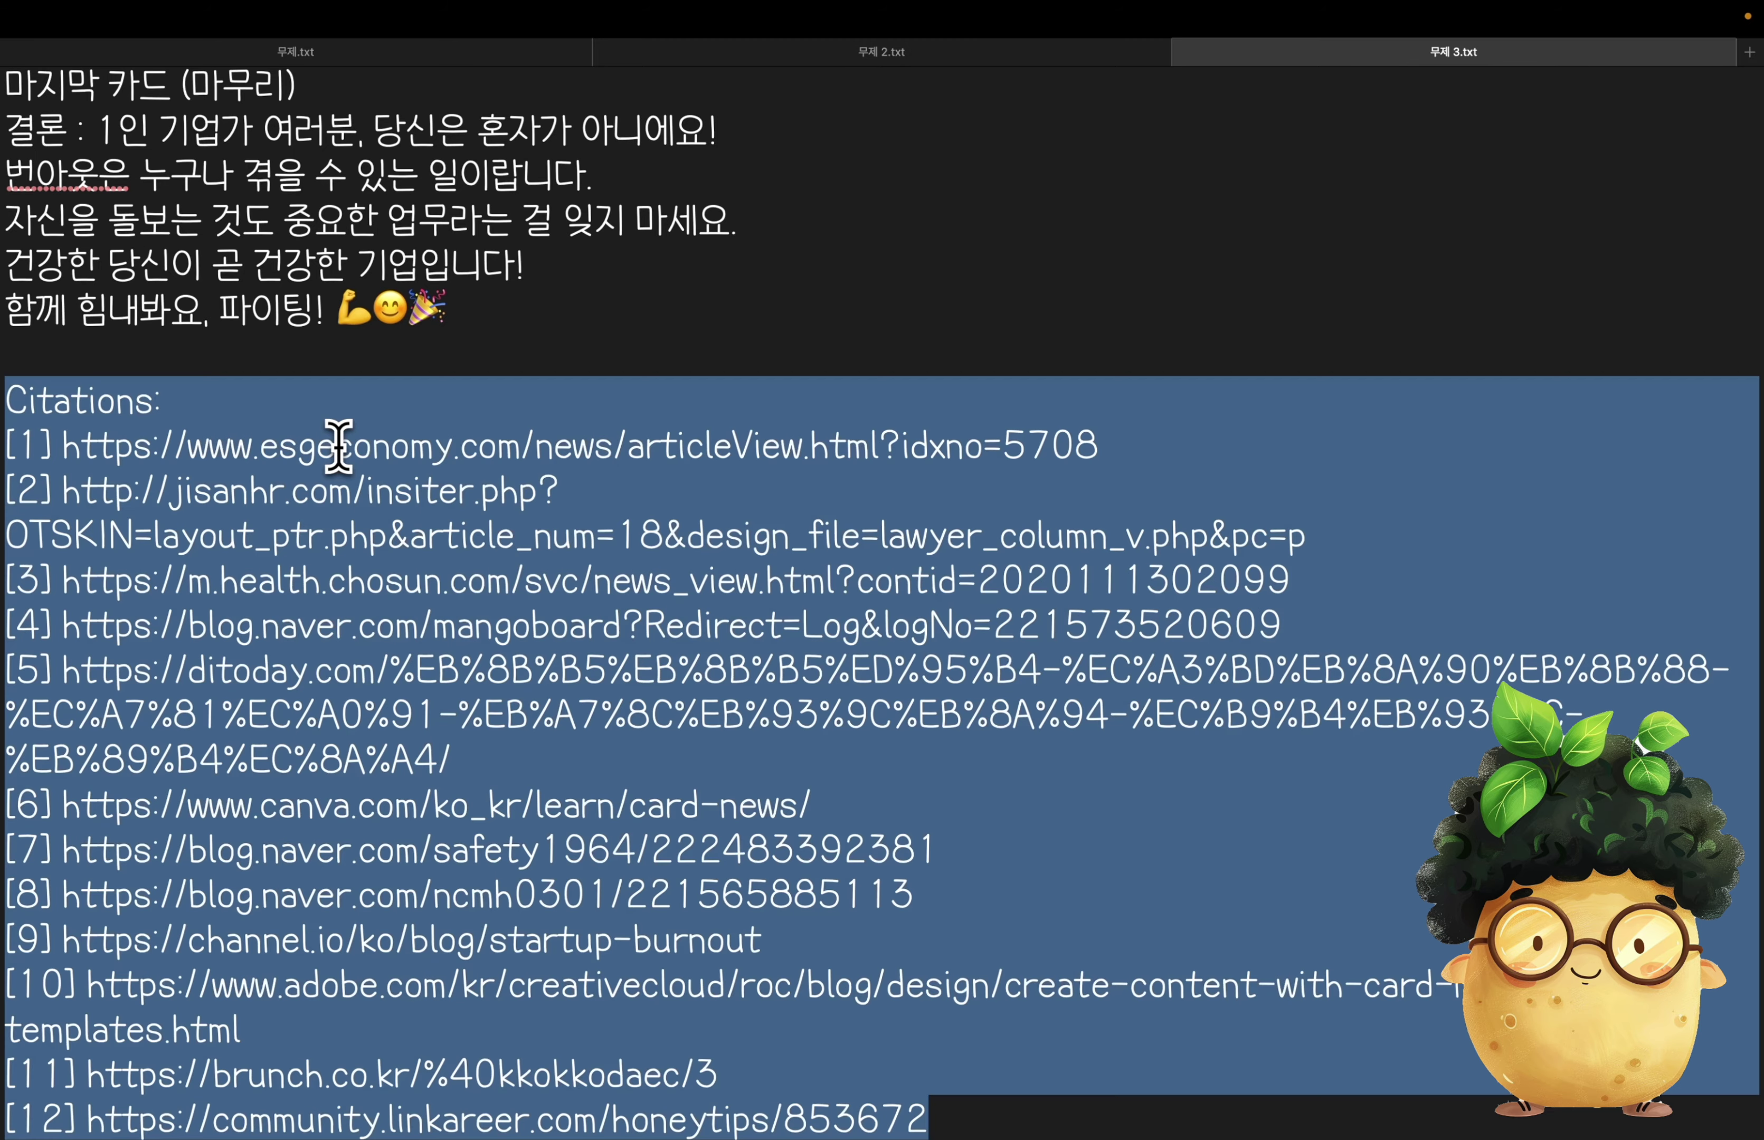
{"action": "scroll", "coordinate": [610, 445], "scroll_direction": "up", "scroll_amount": 15}
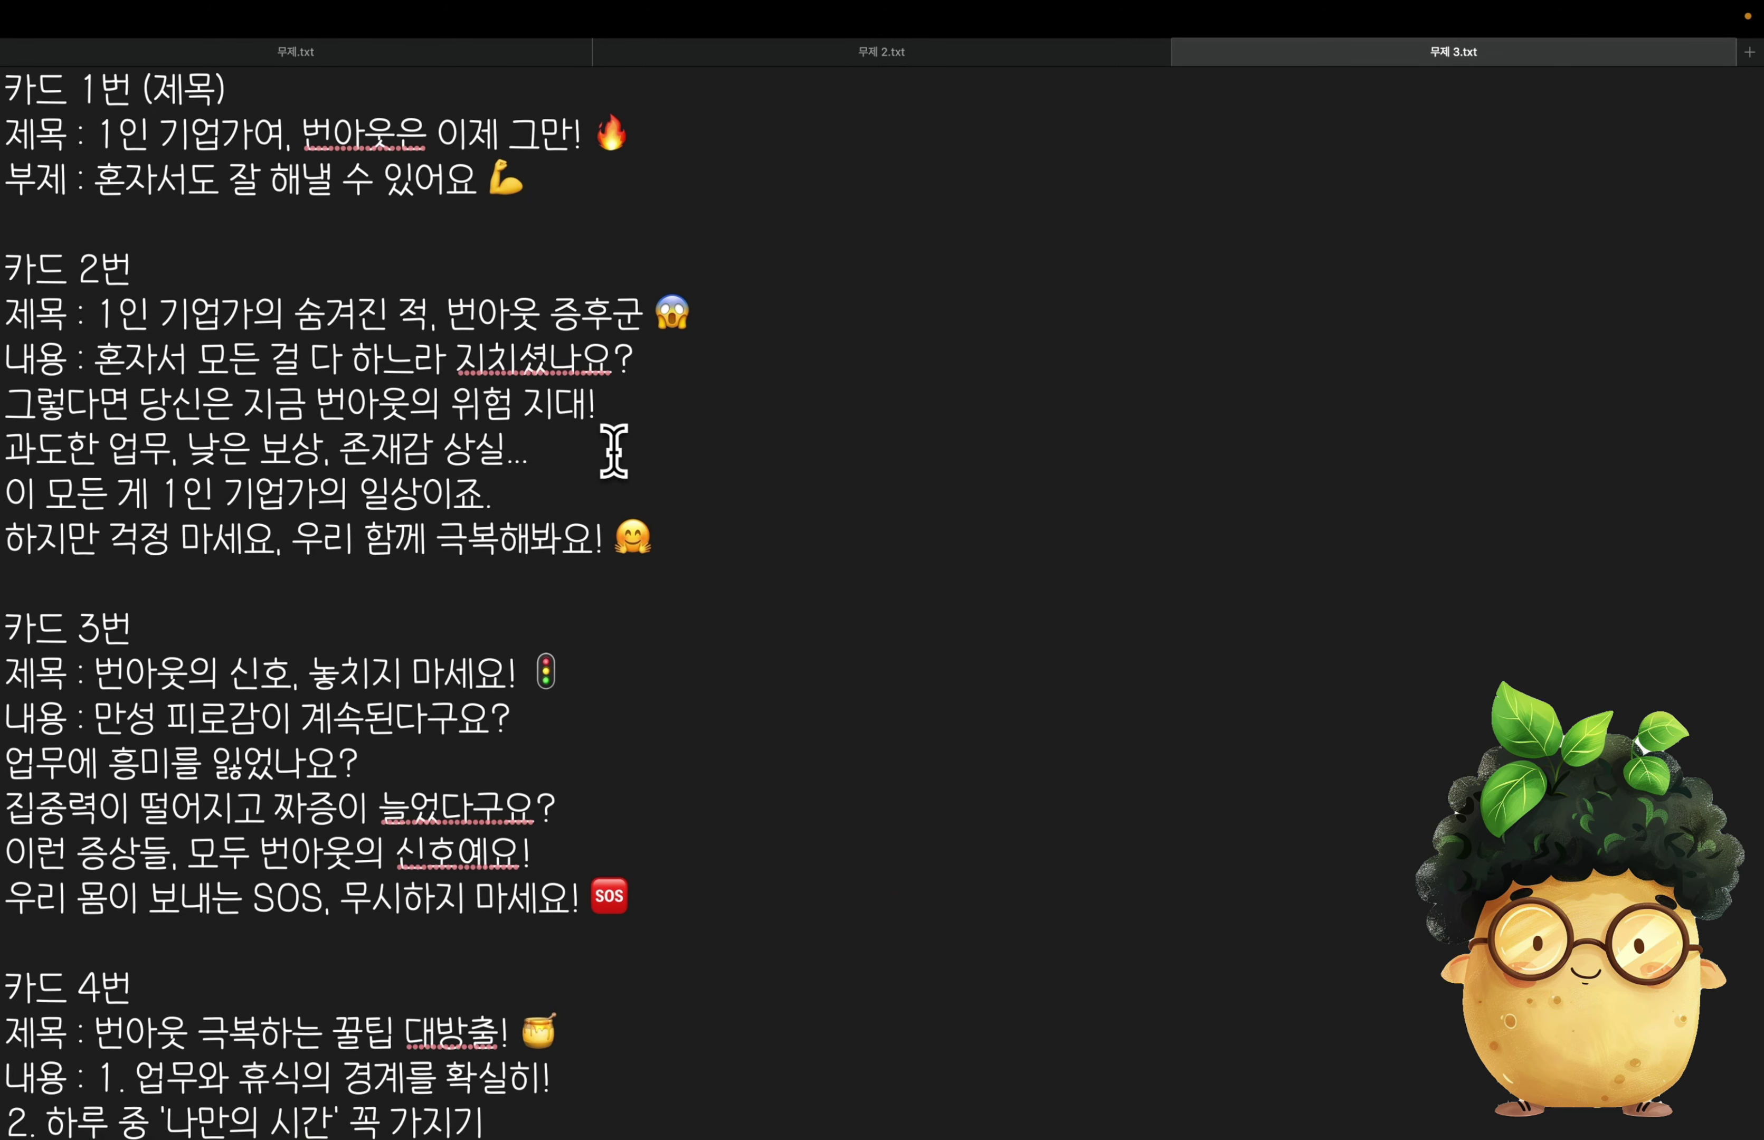
{"action": "scroll", "coordinate": [614, 449], "scroll_direction": "down", "scroll_amount": 15}
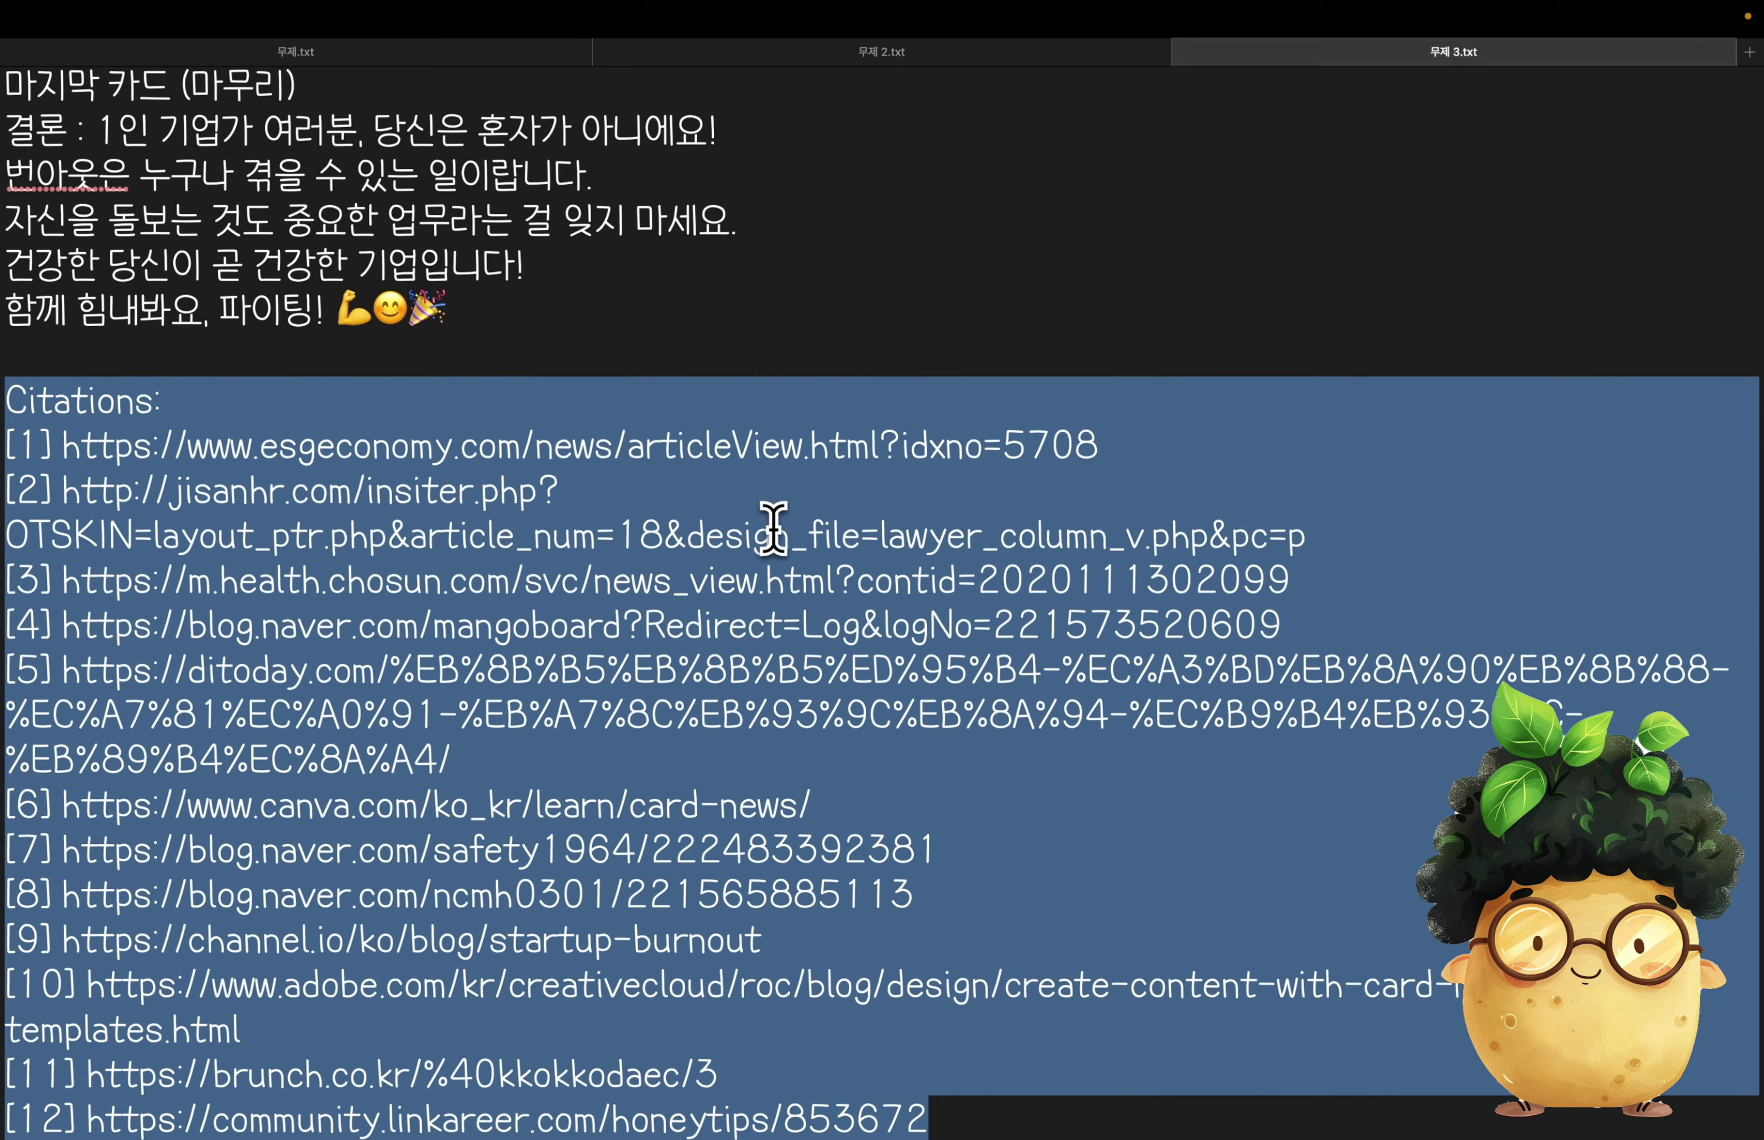
- Switch to Copilot in the browser and submit the same card-news prompt in the creative conversation style (창의적인)
{"action": "key", "text": "super+Tab"}
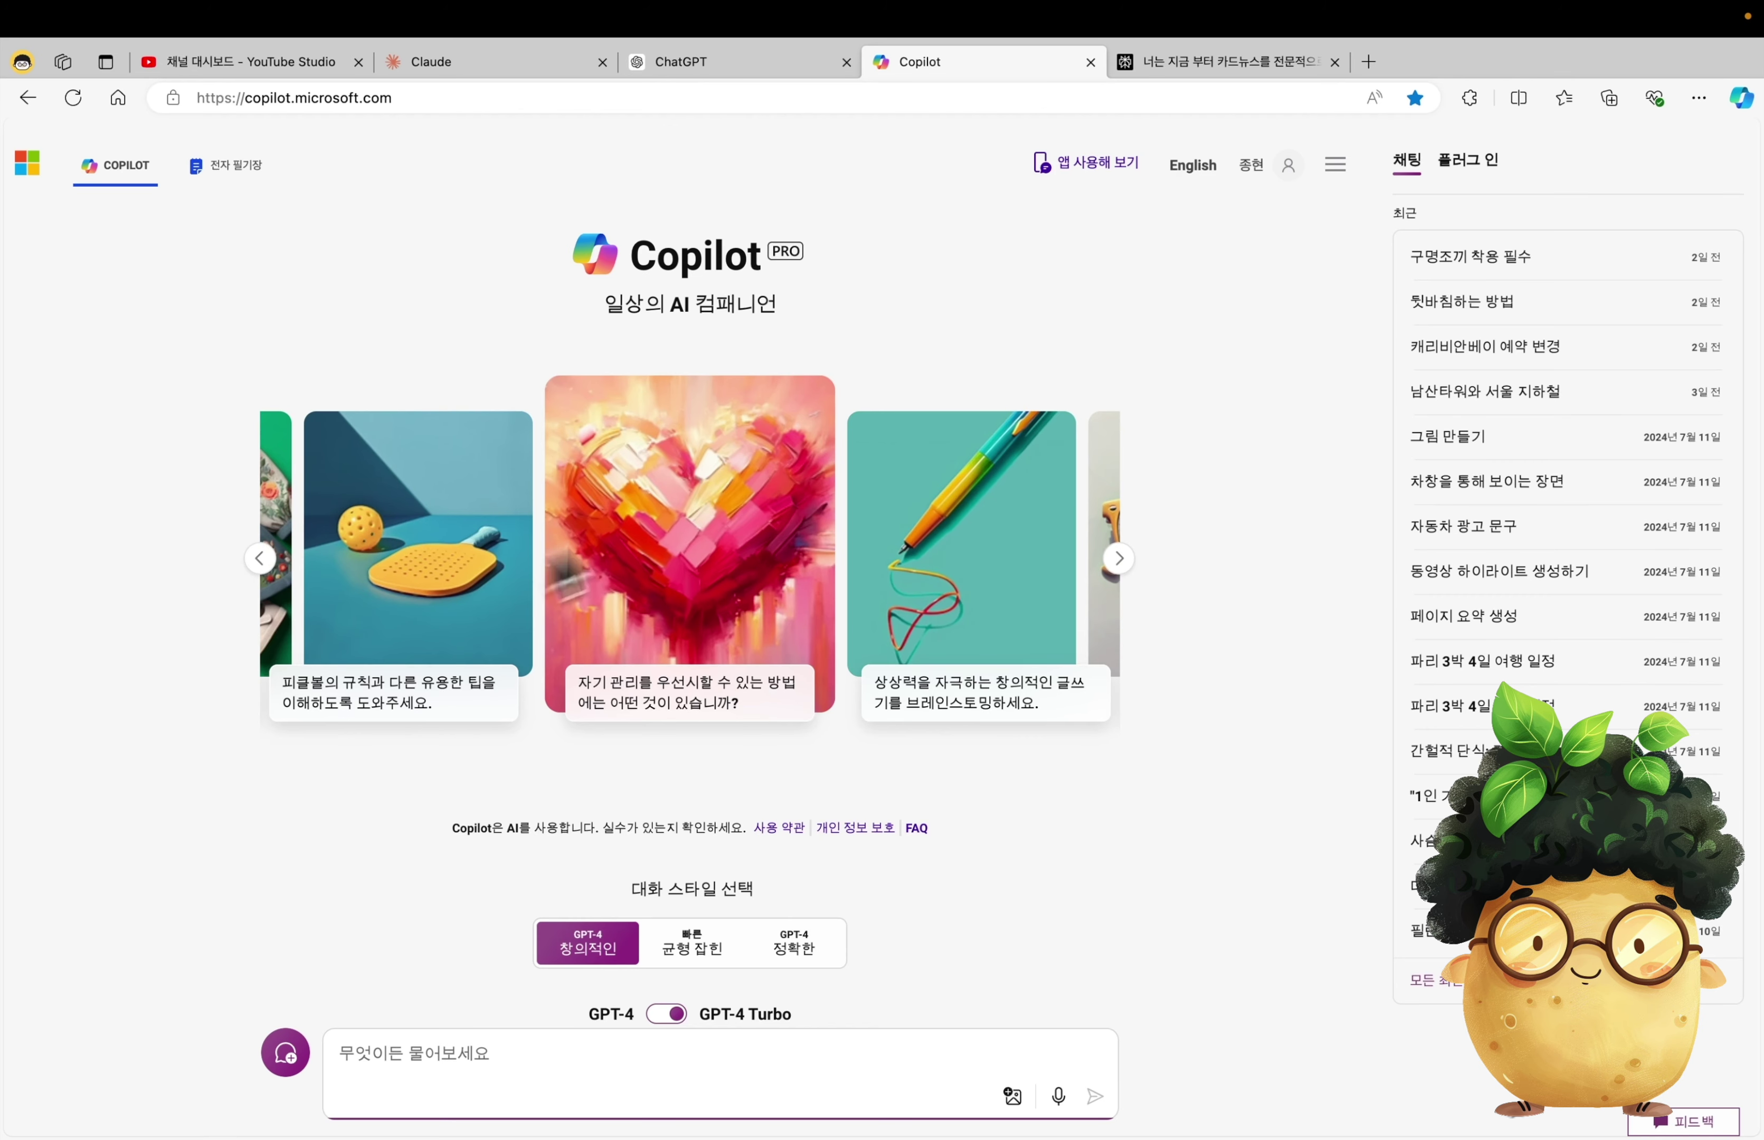
{"action": "key", "text": "super+v"}
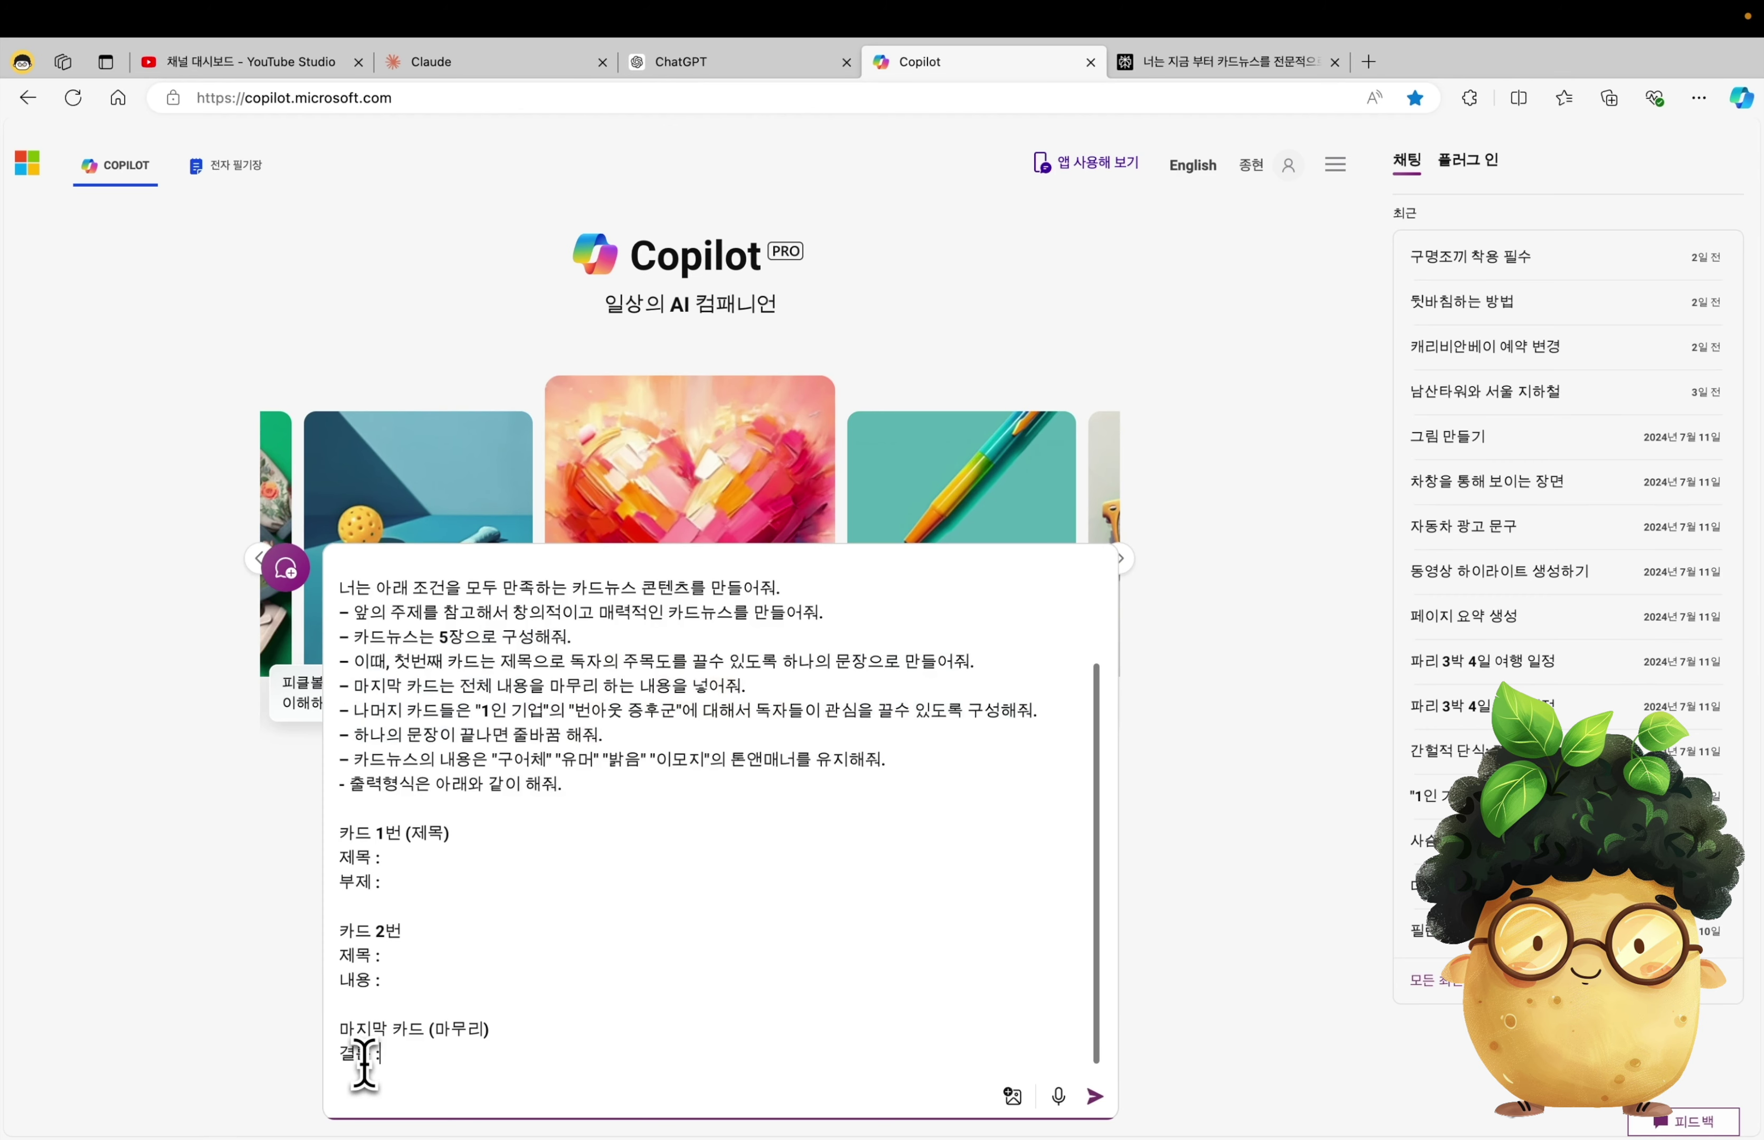
{"action": "scroll", "coordinate": [364, 1064], "scroll_direction": "up", "scroll_amount": 3}
{"action": "scroll", "coordinate": [364, 1064], "scroll_direction": "down", "scroll_amount": 3}
{"action": "key", "text": "Return"}
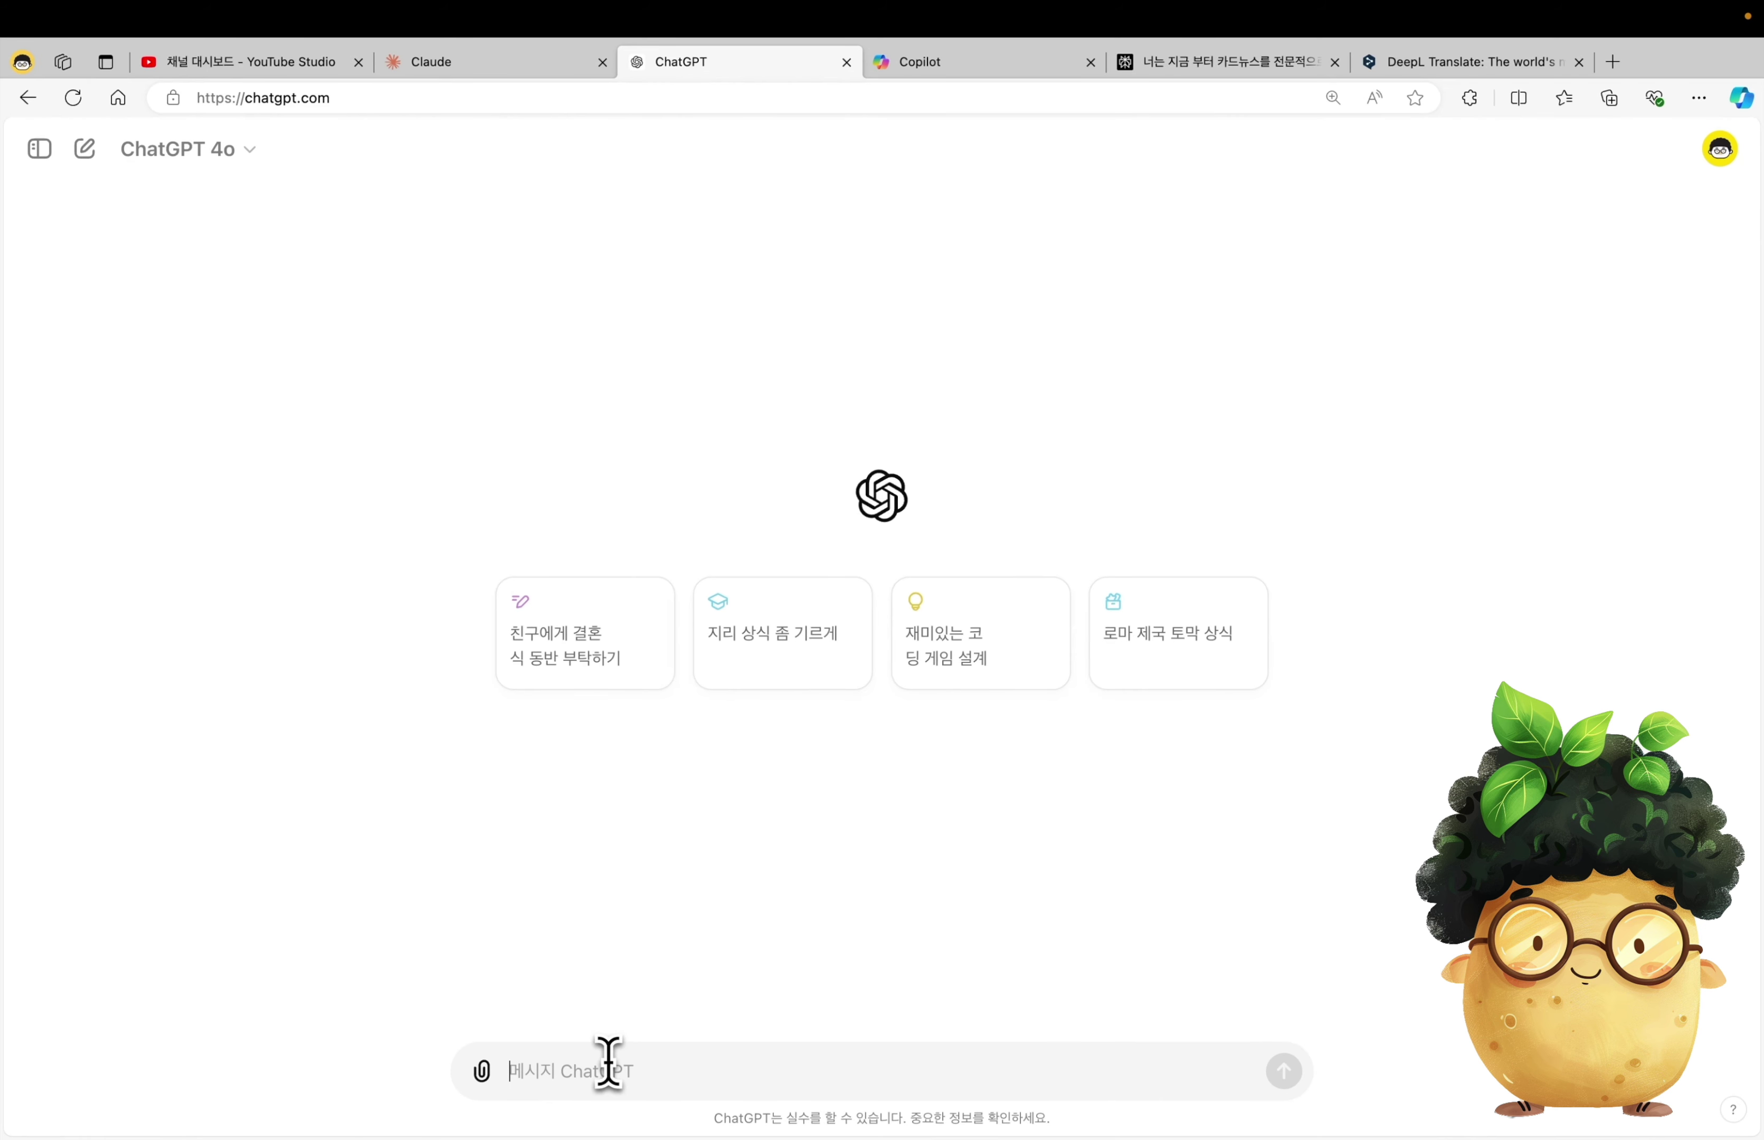
- Ask ChatGPT "지난주 대한민국의 주요 경제뉴스를 5가지 찾아줘." and collapse the list of searched sites
{"action": "key", "text": "super+v"}
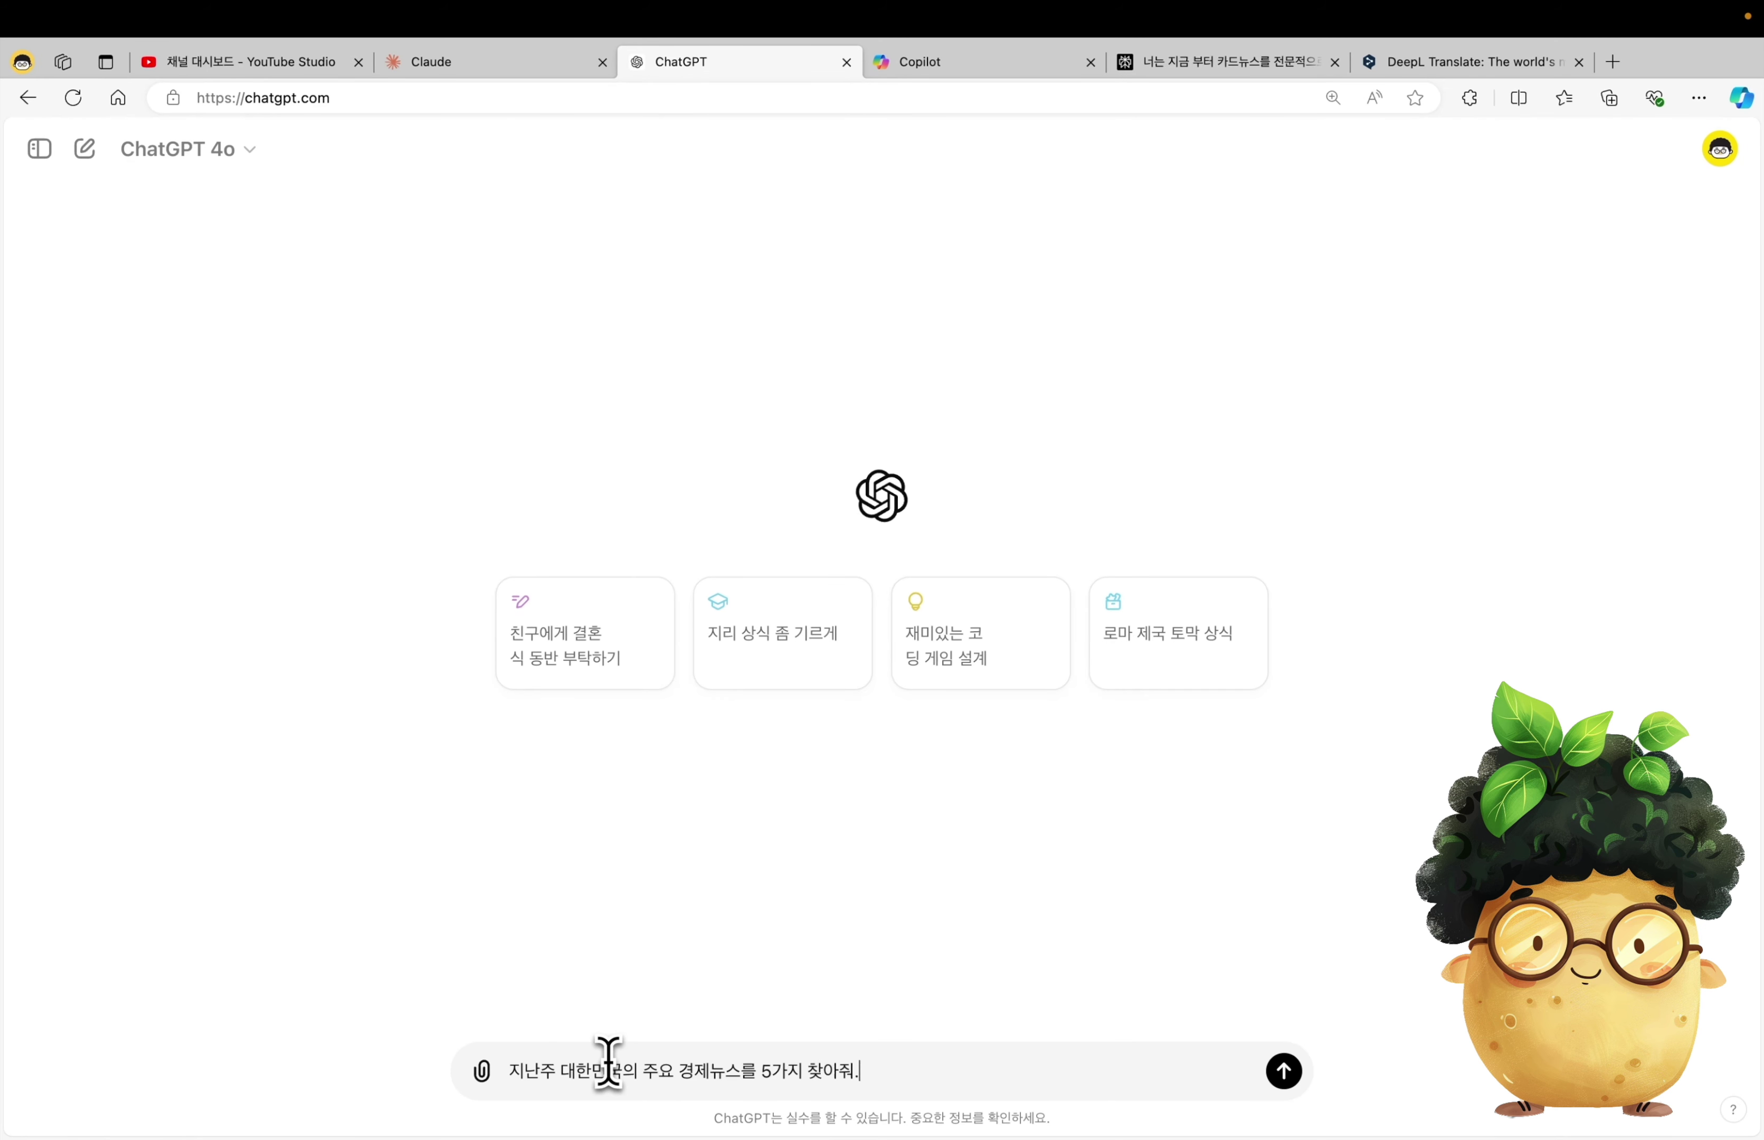
{"action": "key", "text": "Return"}
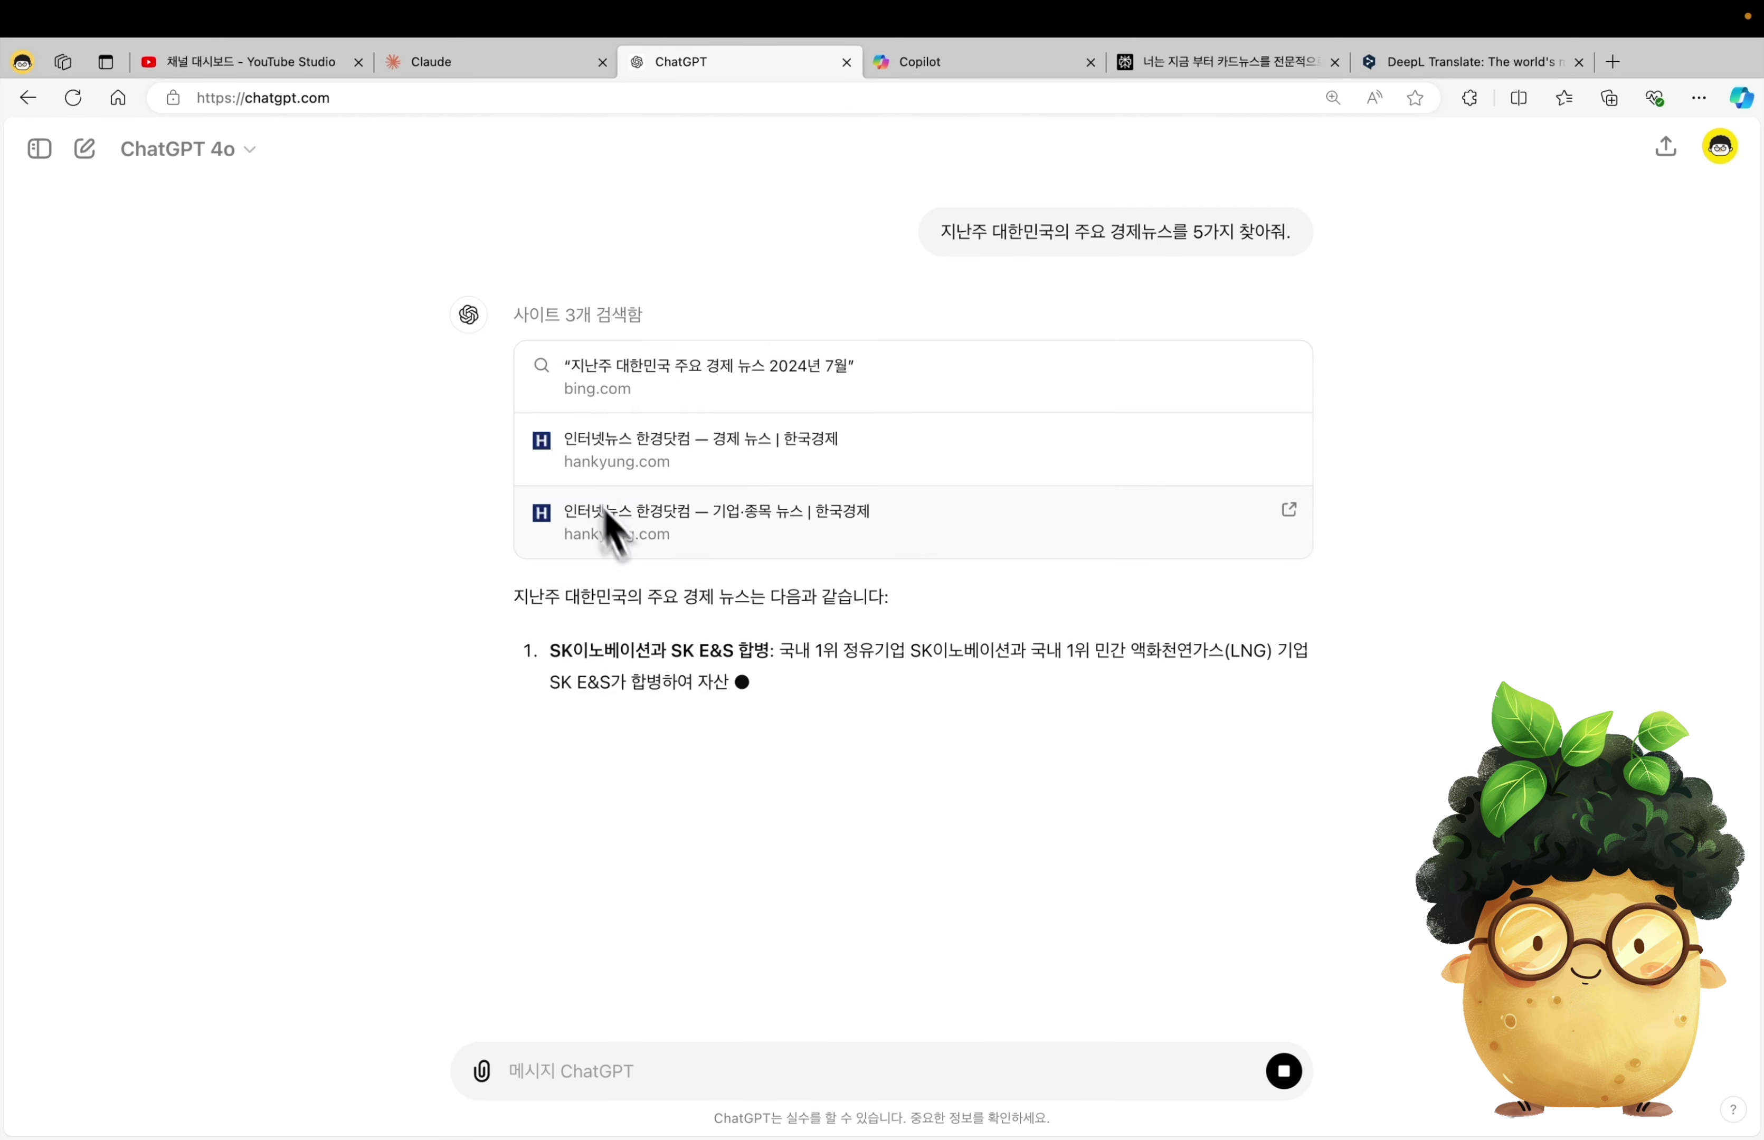
{"action": "left_click", "coordinate": [629, 318]}
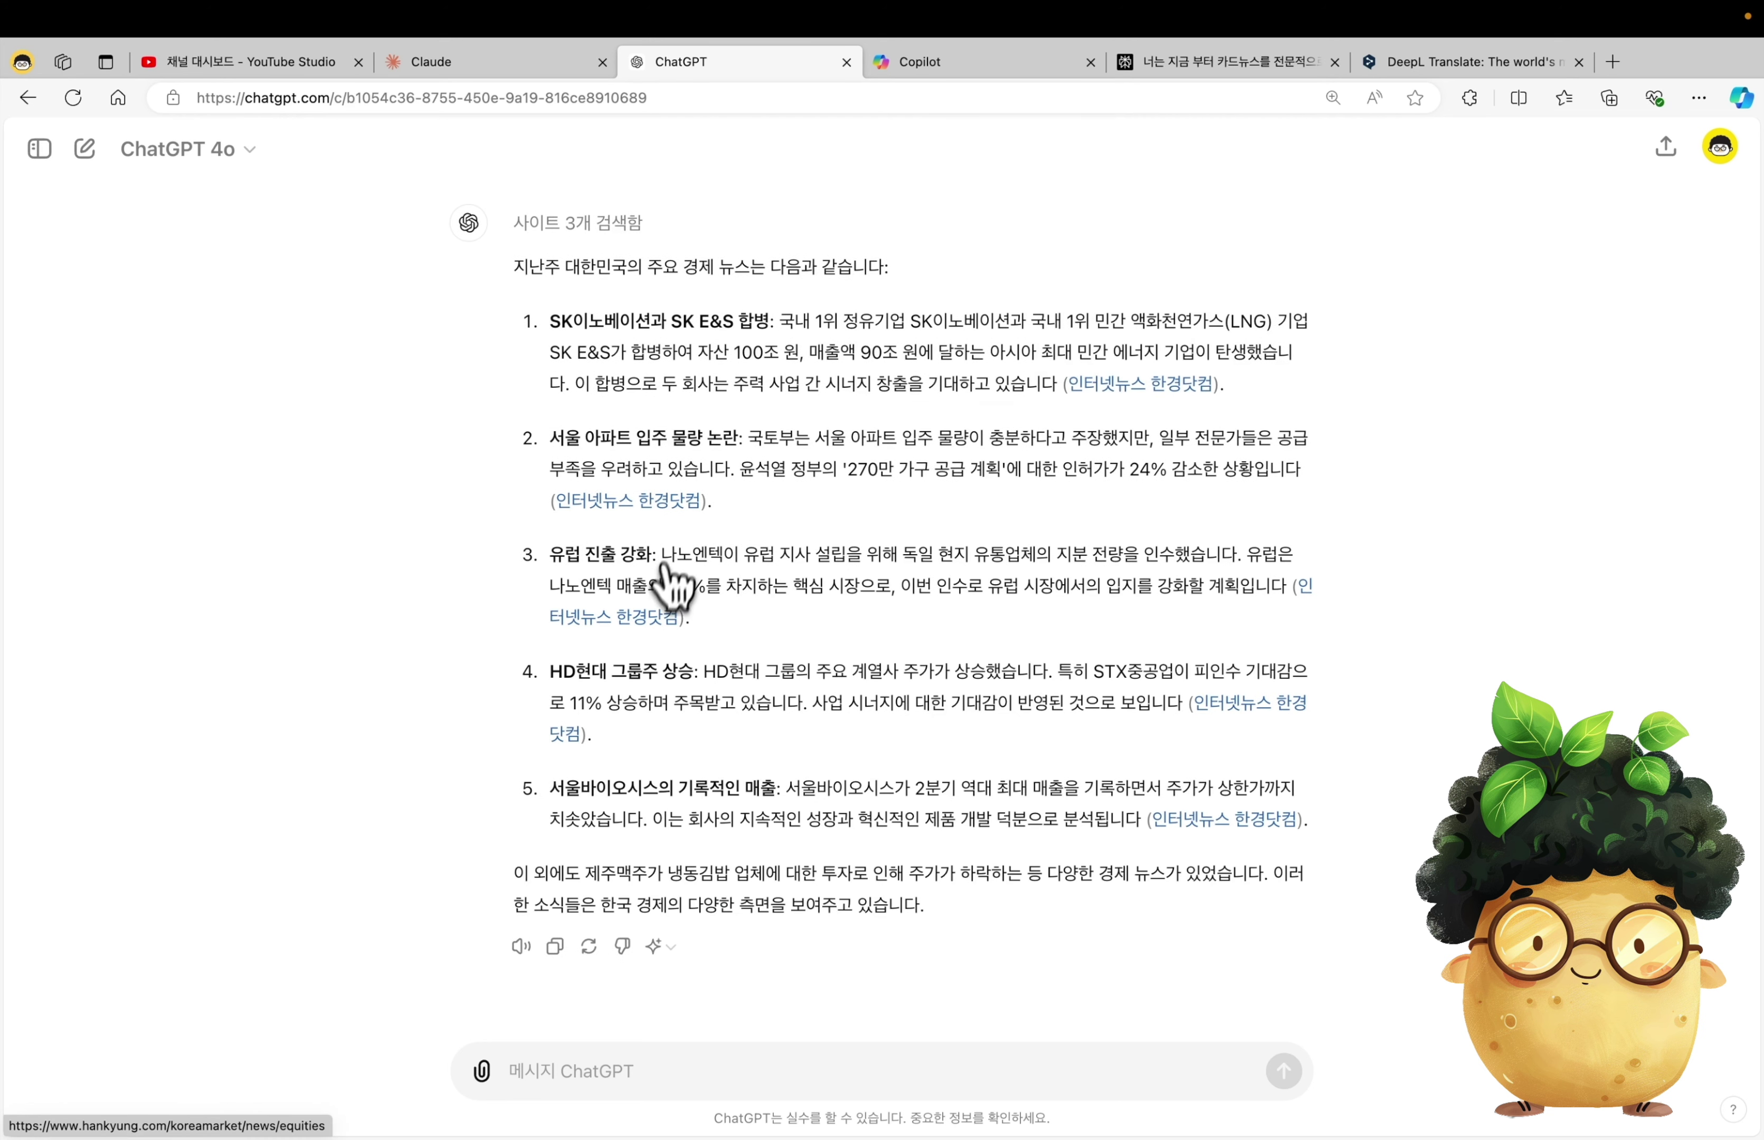
- Regenerate ChatGPT's answer about last week's Korean economic news and read through the new list of five stories
{"action": "left_click", "coordinate": [588, 946]}
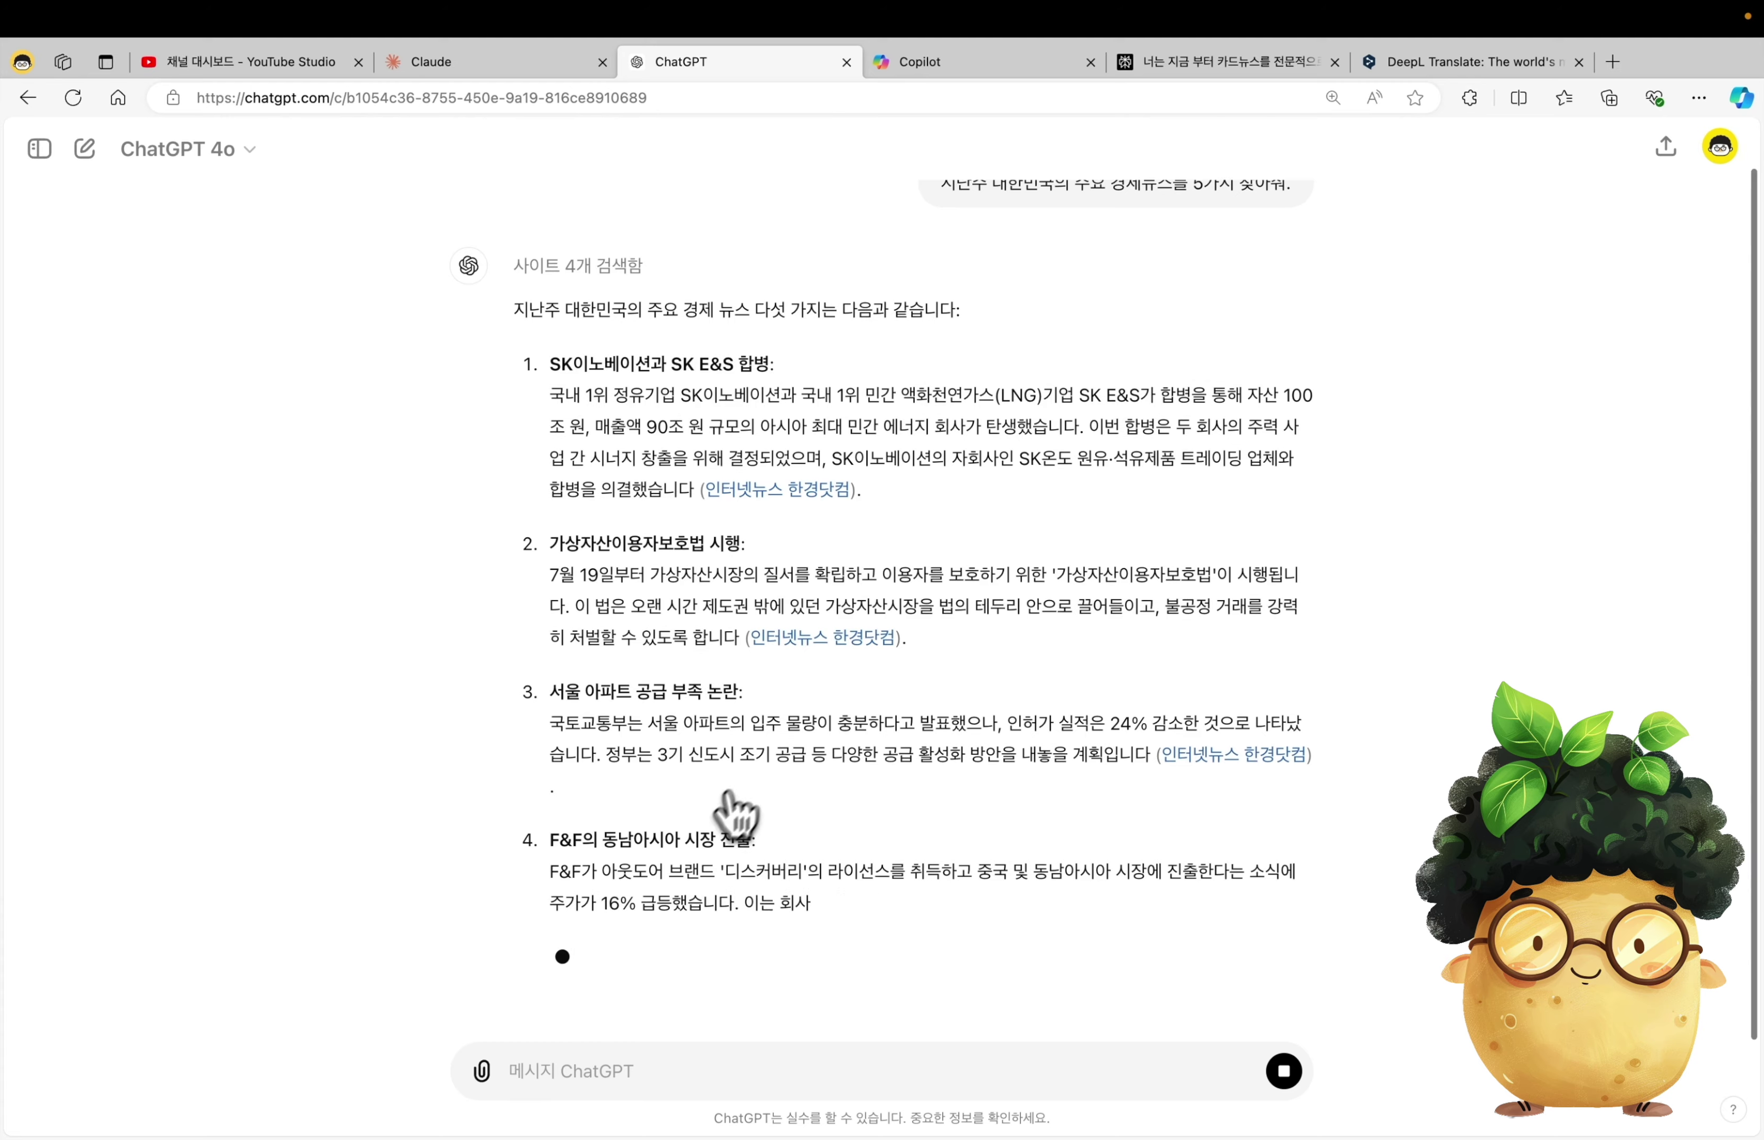
{"action": "scroll", "coordinate": [754, 797], "scroll_direction": "down", "scroll_amount": 3}
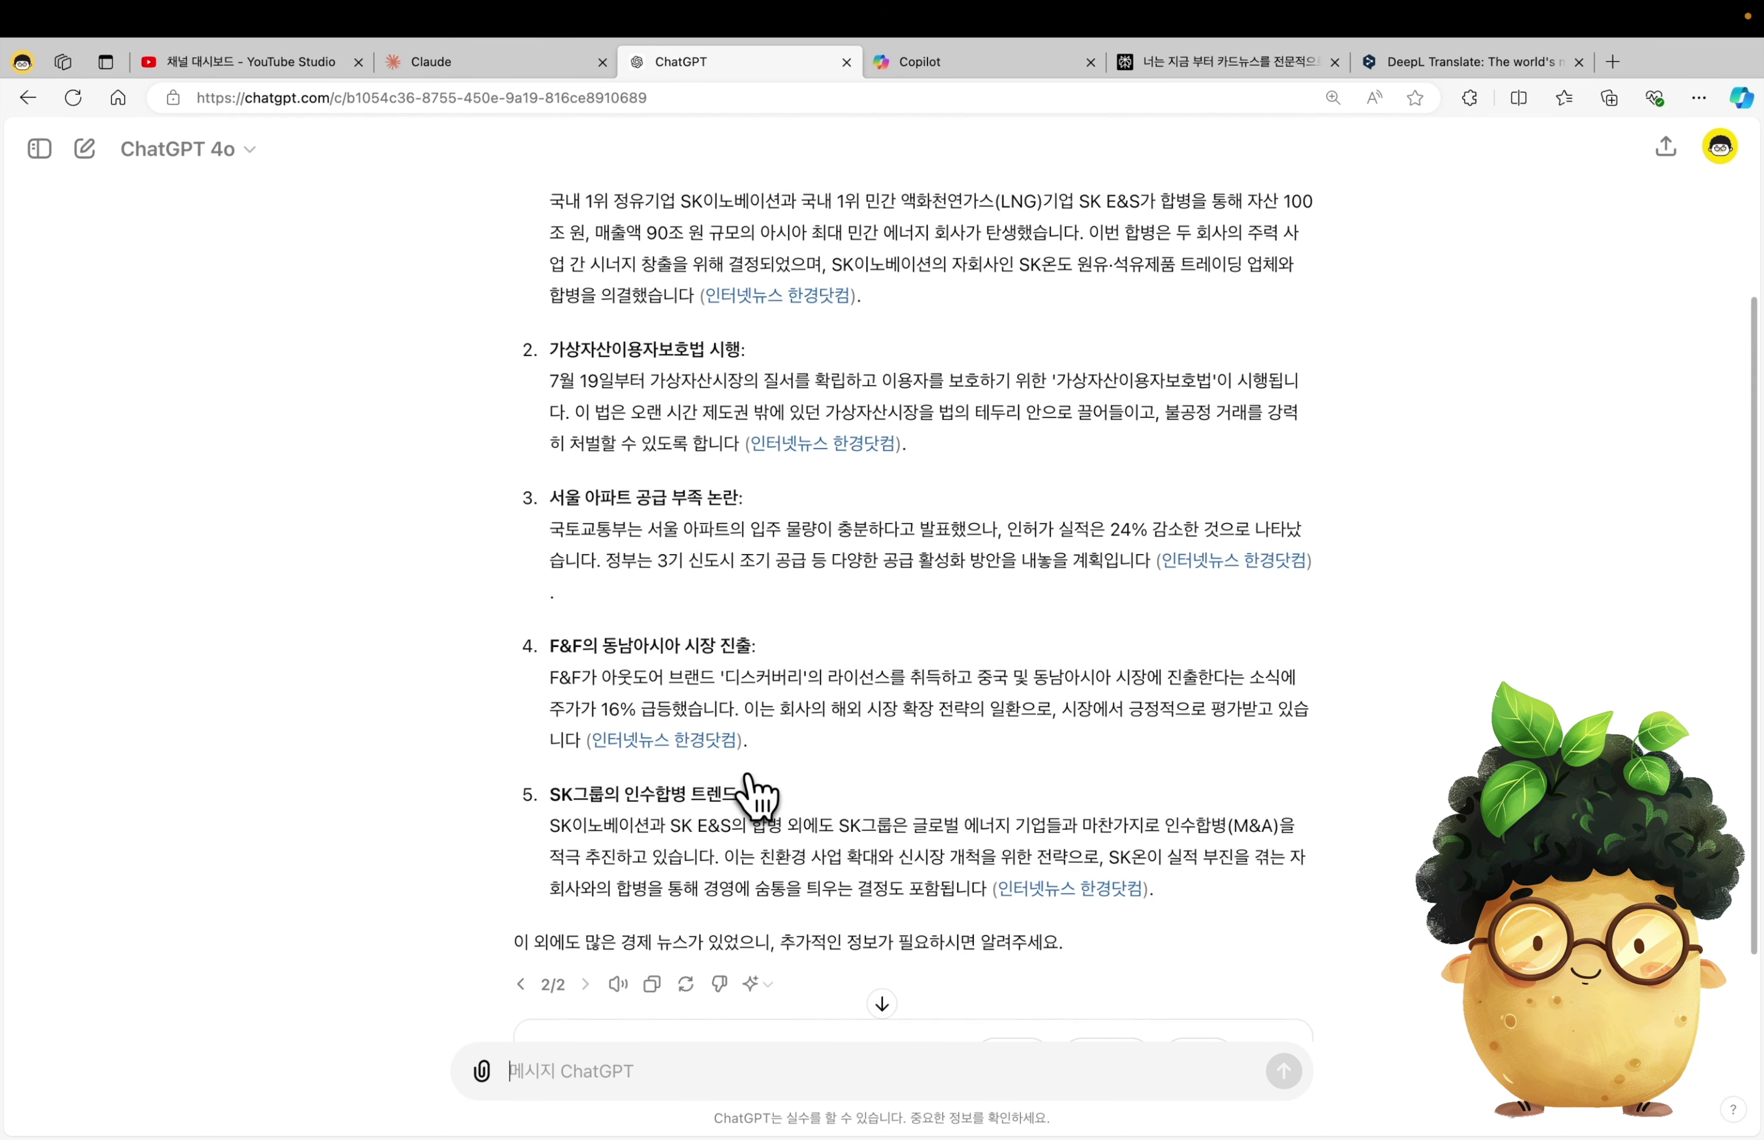
{"action": "scroll", "coordinate": [754, 797], "scroll_direction": "up", "scroll_amount": 2}
{"action": "triple_click", "coordinate": [538, 275]}
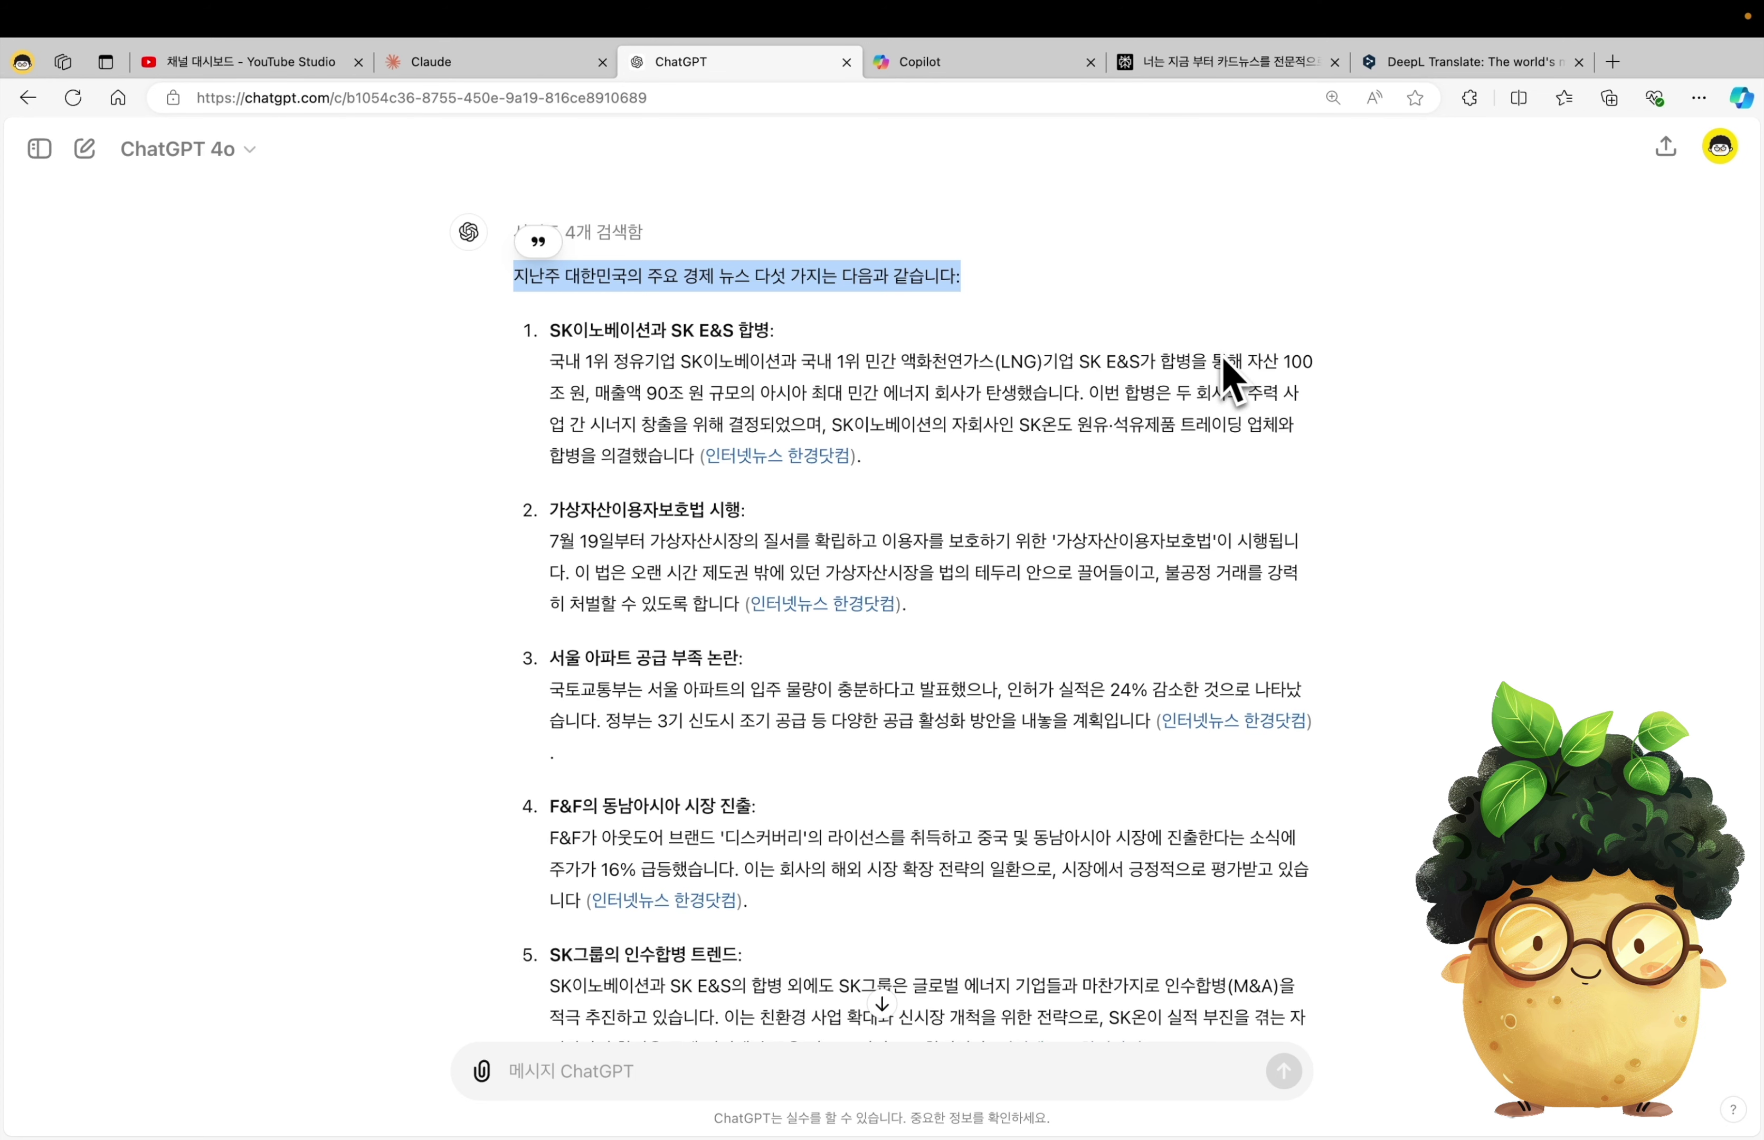
{"action": "left_click", "coordinate": [1449, 374]}
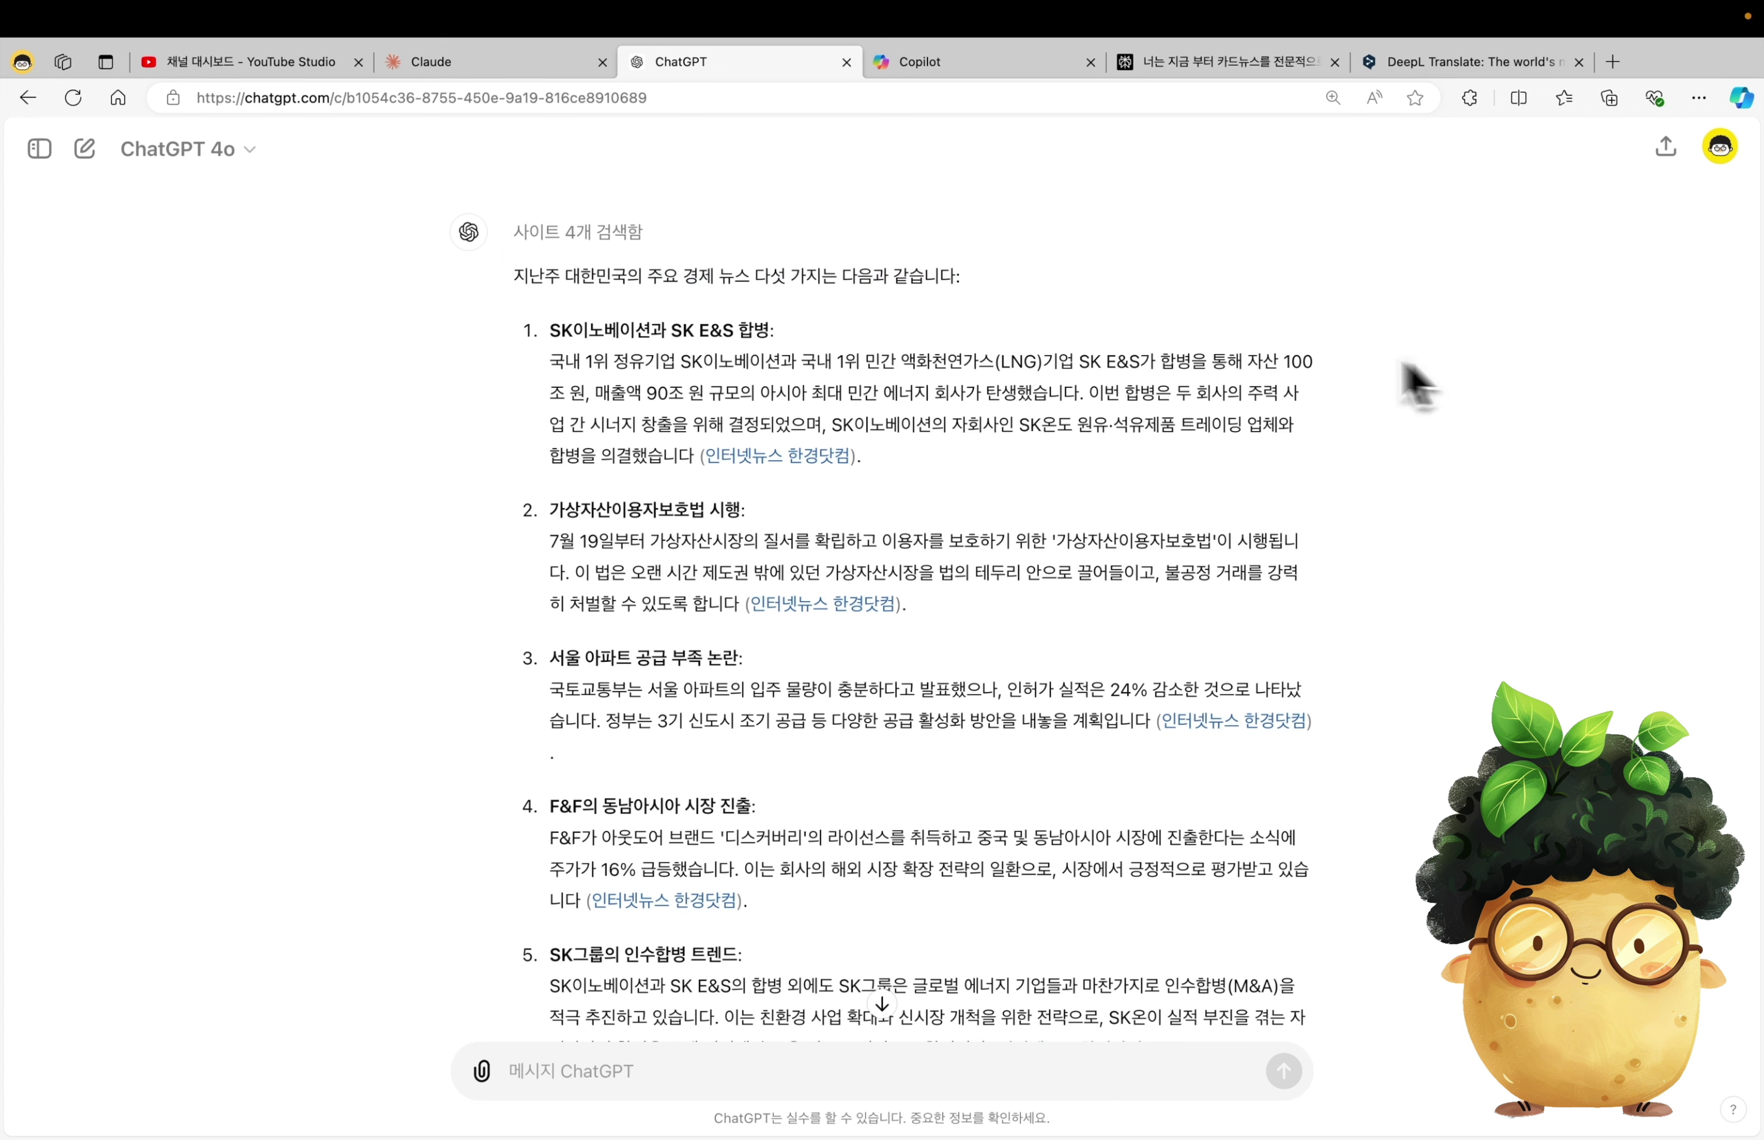
- Replace the Korean question with its English translation "Find the top 5 economic news stories from the past week in South Korea." and resubmit it
{"action": "scroll", "coordinate": [1056, 406], "scroll_direction": "up", "scroll_amount": 1}
{"action": "triple_click", "coordinate": [1022, 237]}
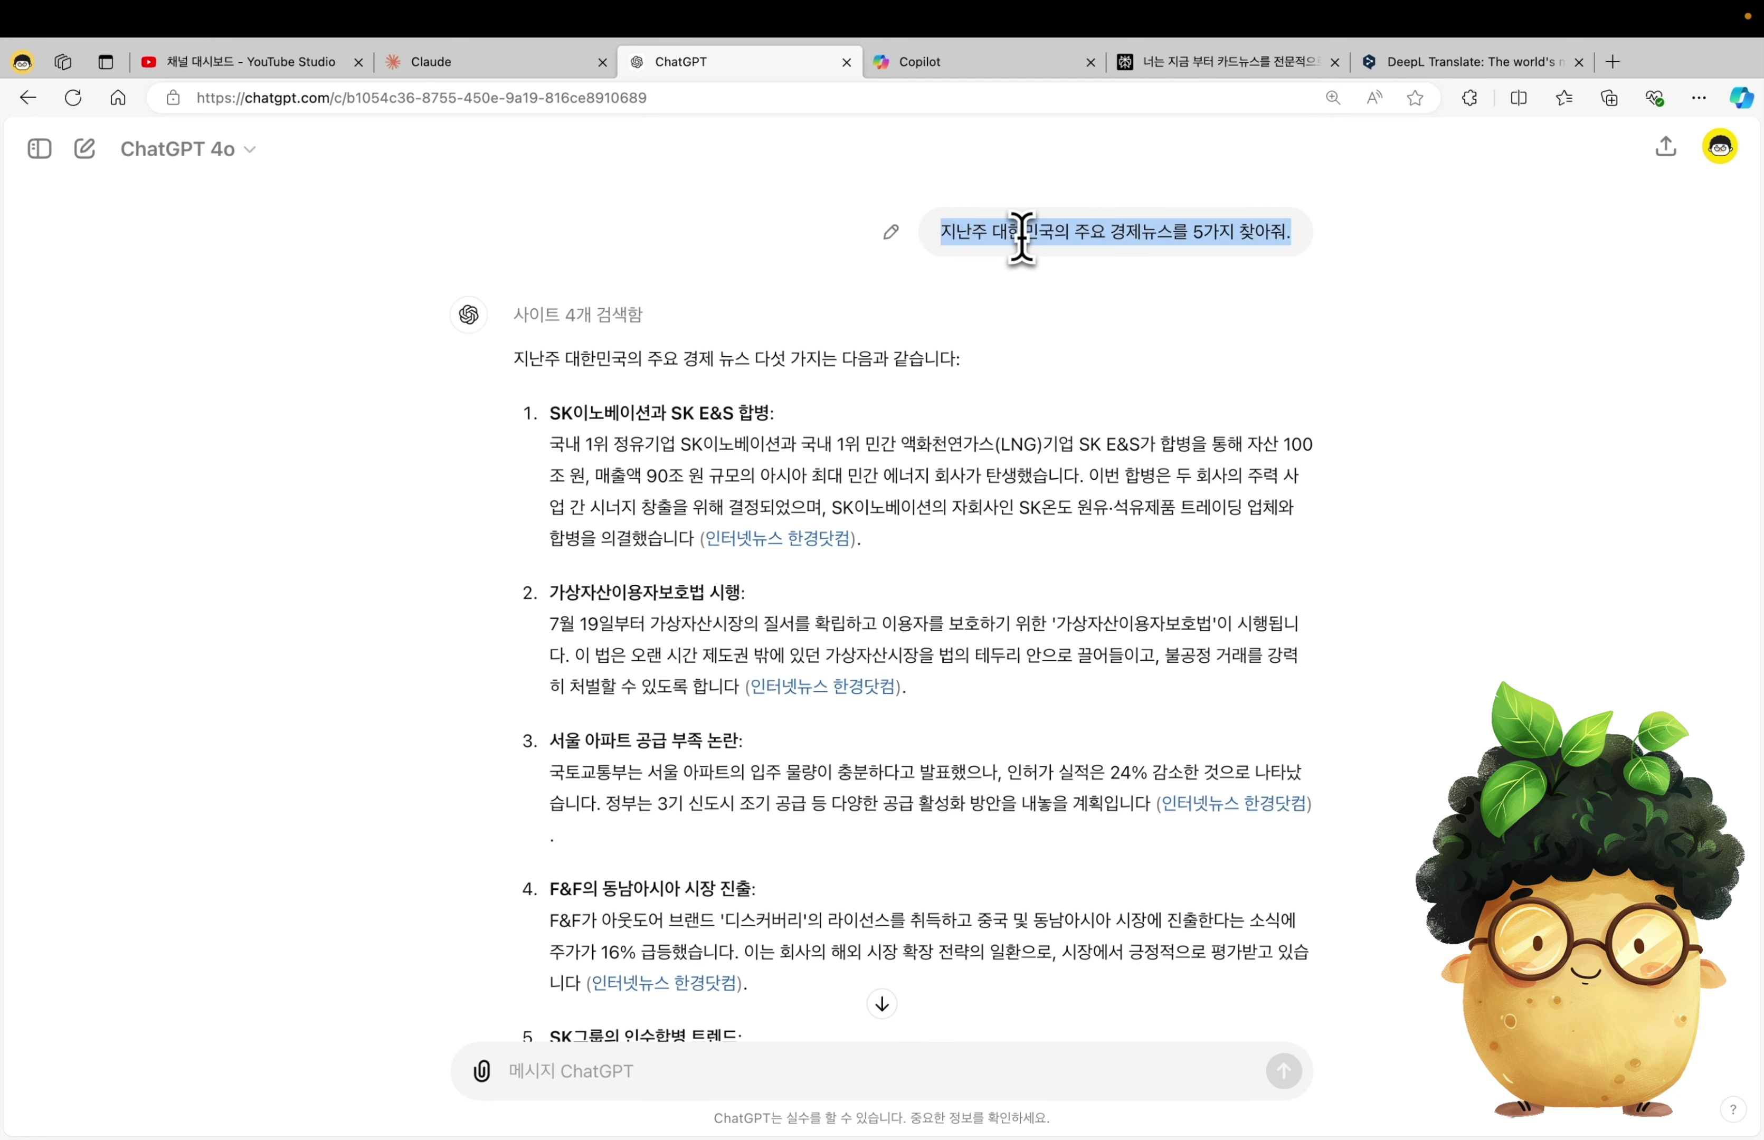
{"action": "key", "text": "super+c"}
{"action": "key", "text": "super+c"}
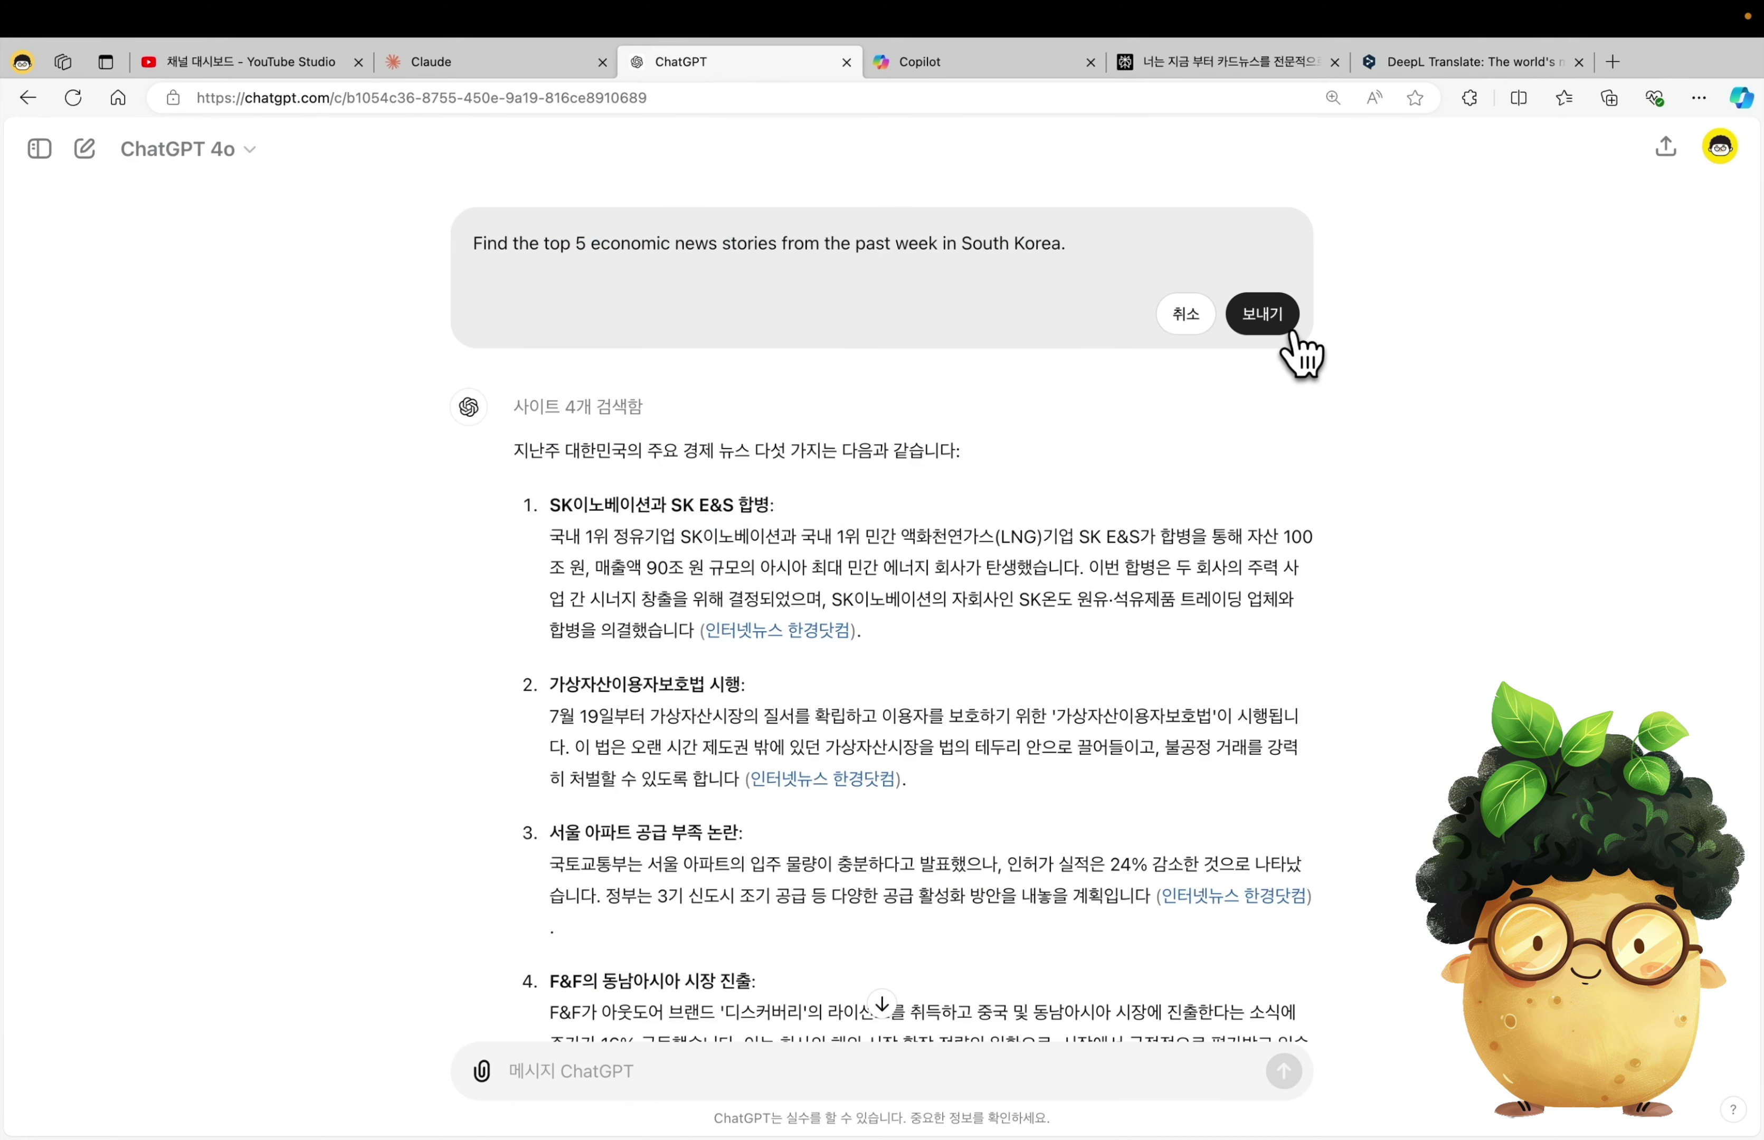
{"action": "left_click", "coordinate": [1262, 322]}
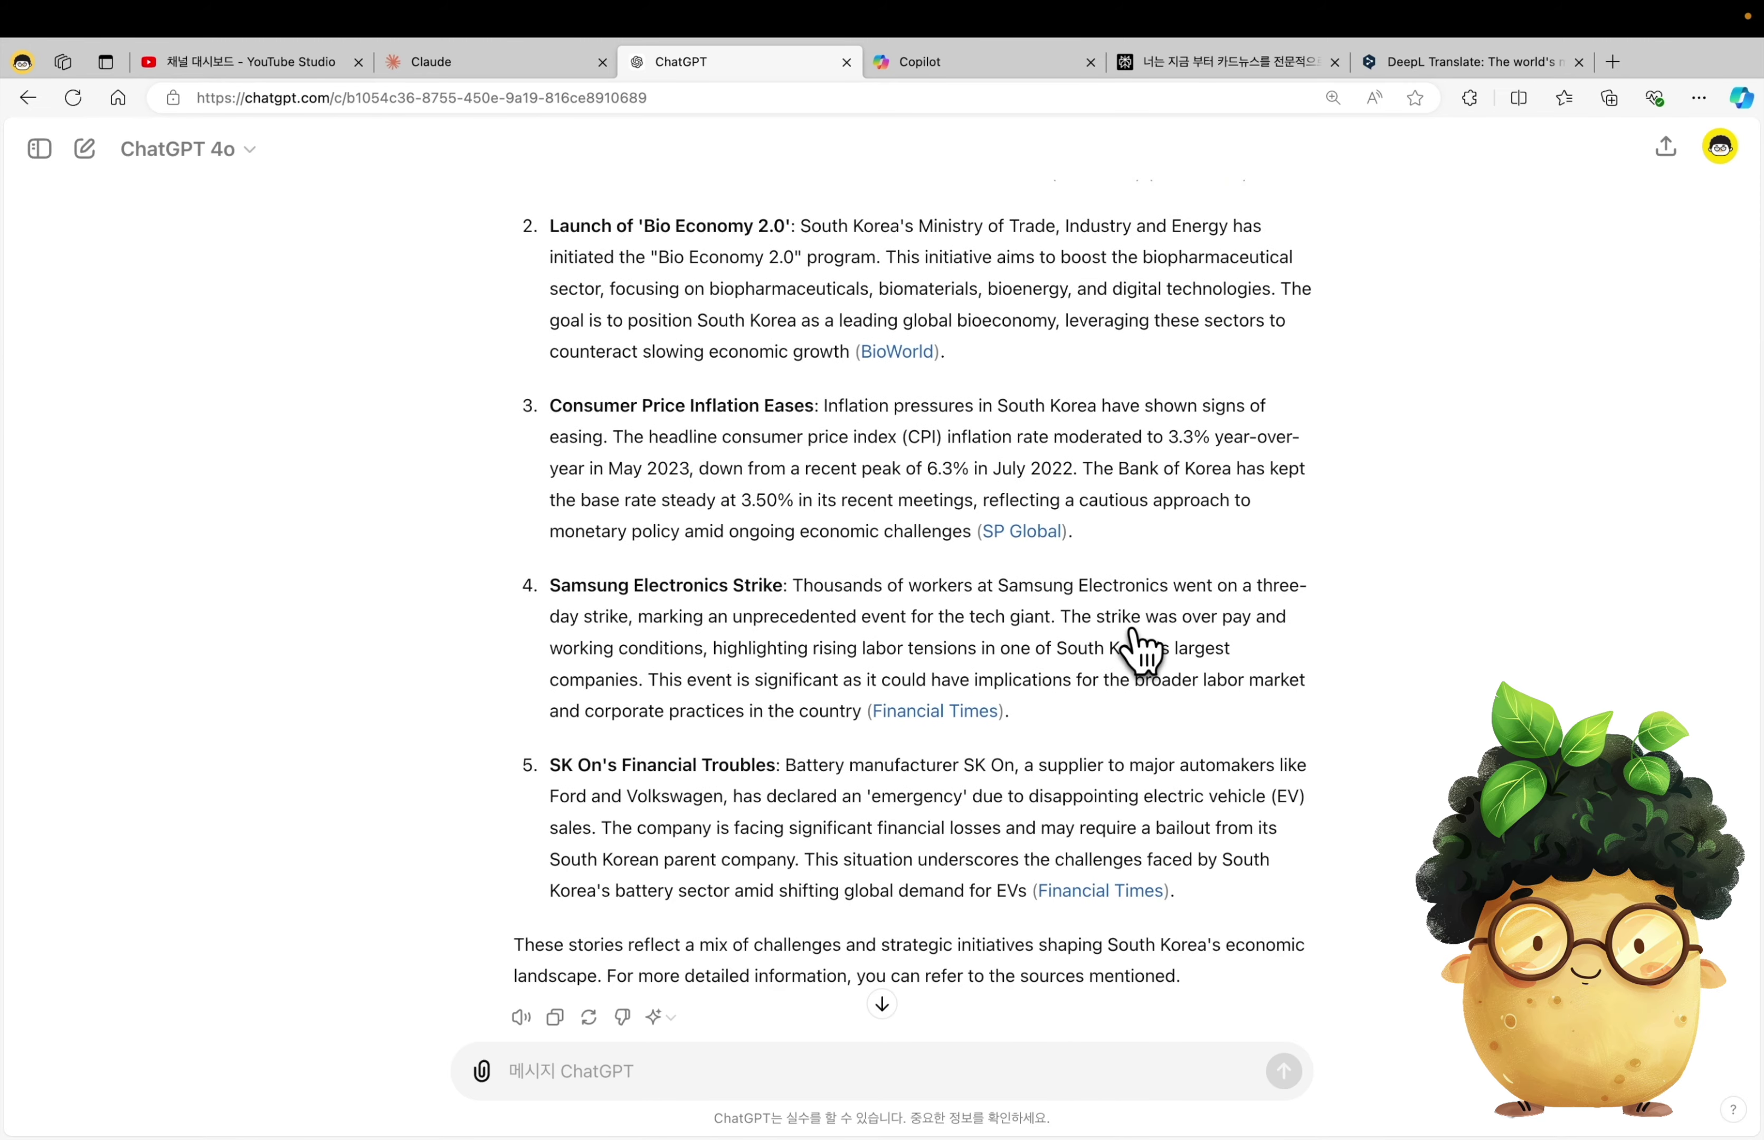
- Read through ChatGPT's English news answer and request its Korean translation with "한글로 번역해줘."
{"action": "scroll", "coordinate": [1142, 649], "scroll_direction": "up", "scroll_amount": 3}
{"action": "scroll", "coordinate": [1142, 649], "scroll_direction": "up", "scroll_amount": 1}
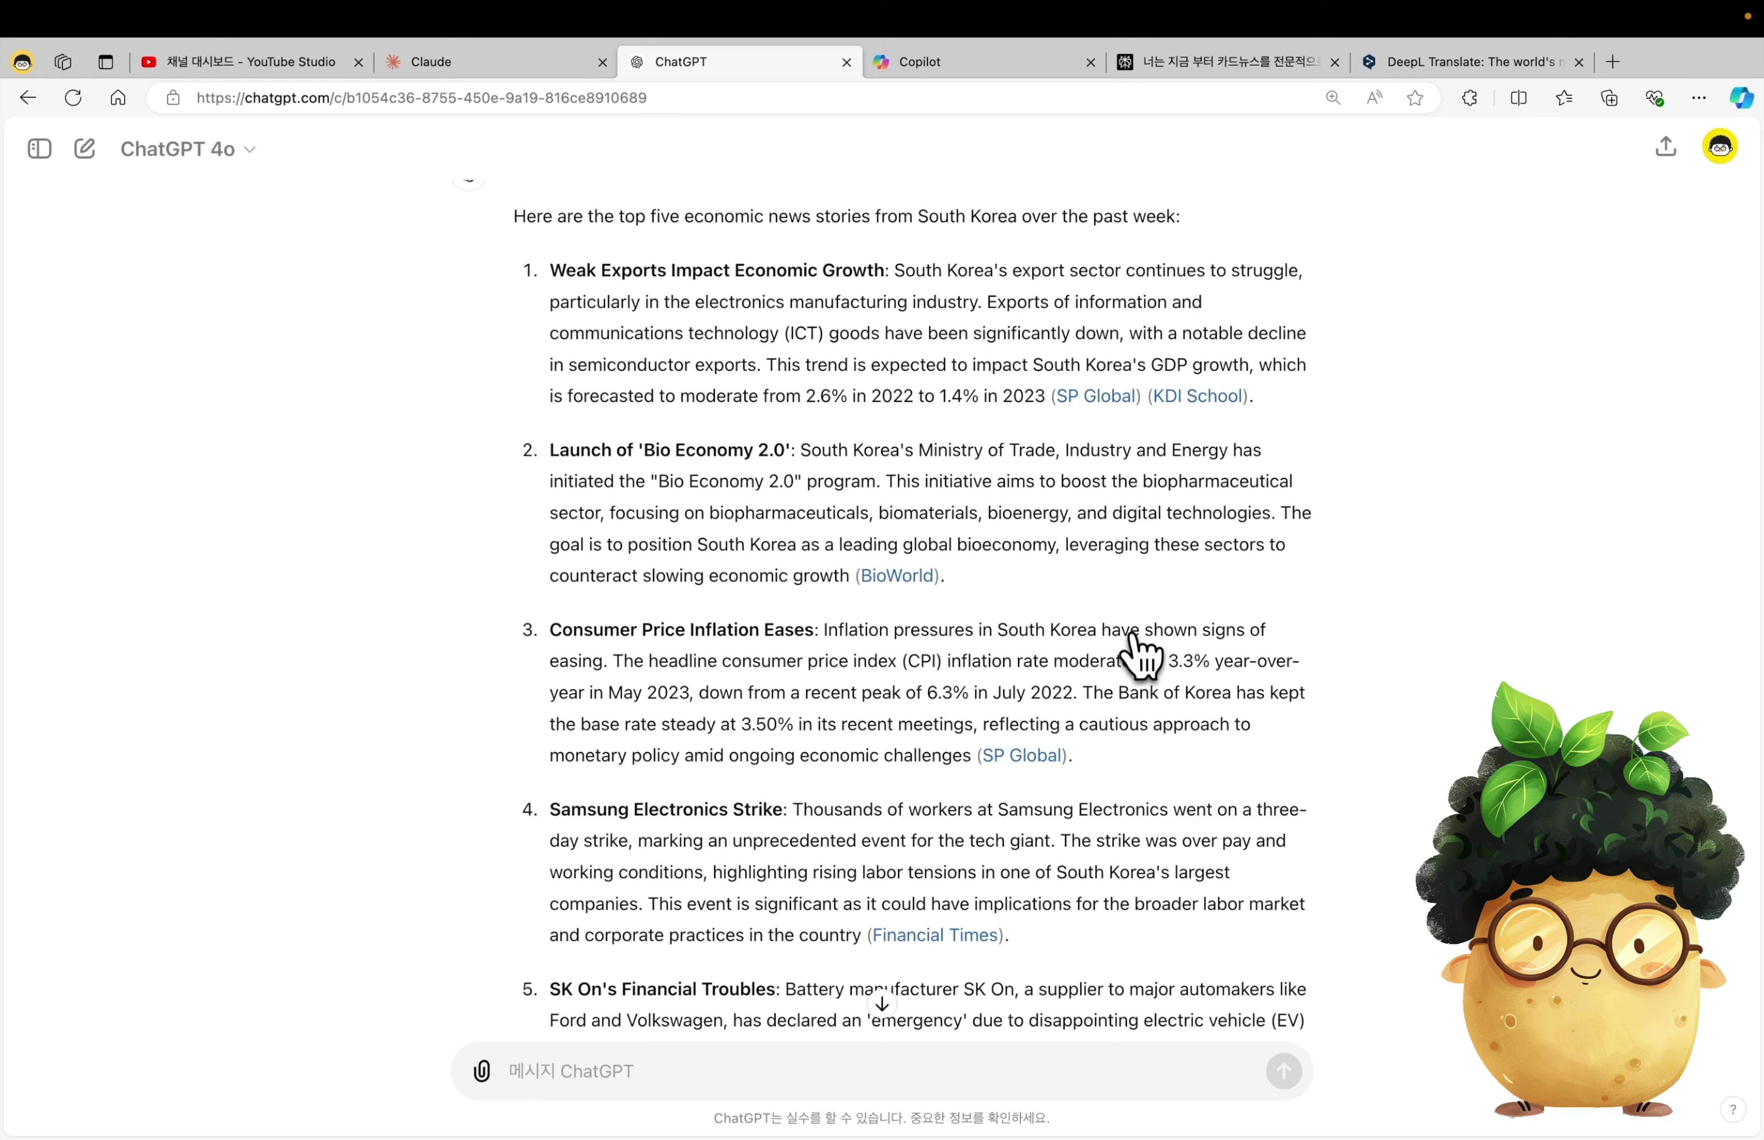
{"action": "scroll", "coordinate": [1122, 664], "scroll_direction": "down", "scroll_amount": 5}
{"action": "scroll", "coordinate": [1122, 664], "scroll_direction": "up", "scroll_amount": 5}
{"action": "scroll", "coordinate": [1122, 662], "scroll_direction": "down", "scroll_amount": 5}
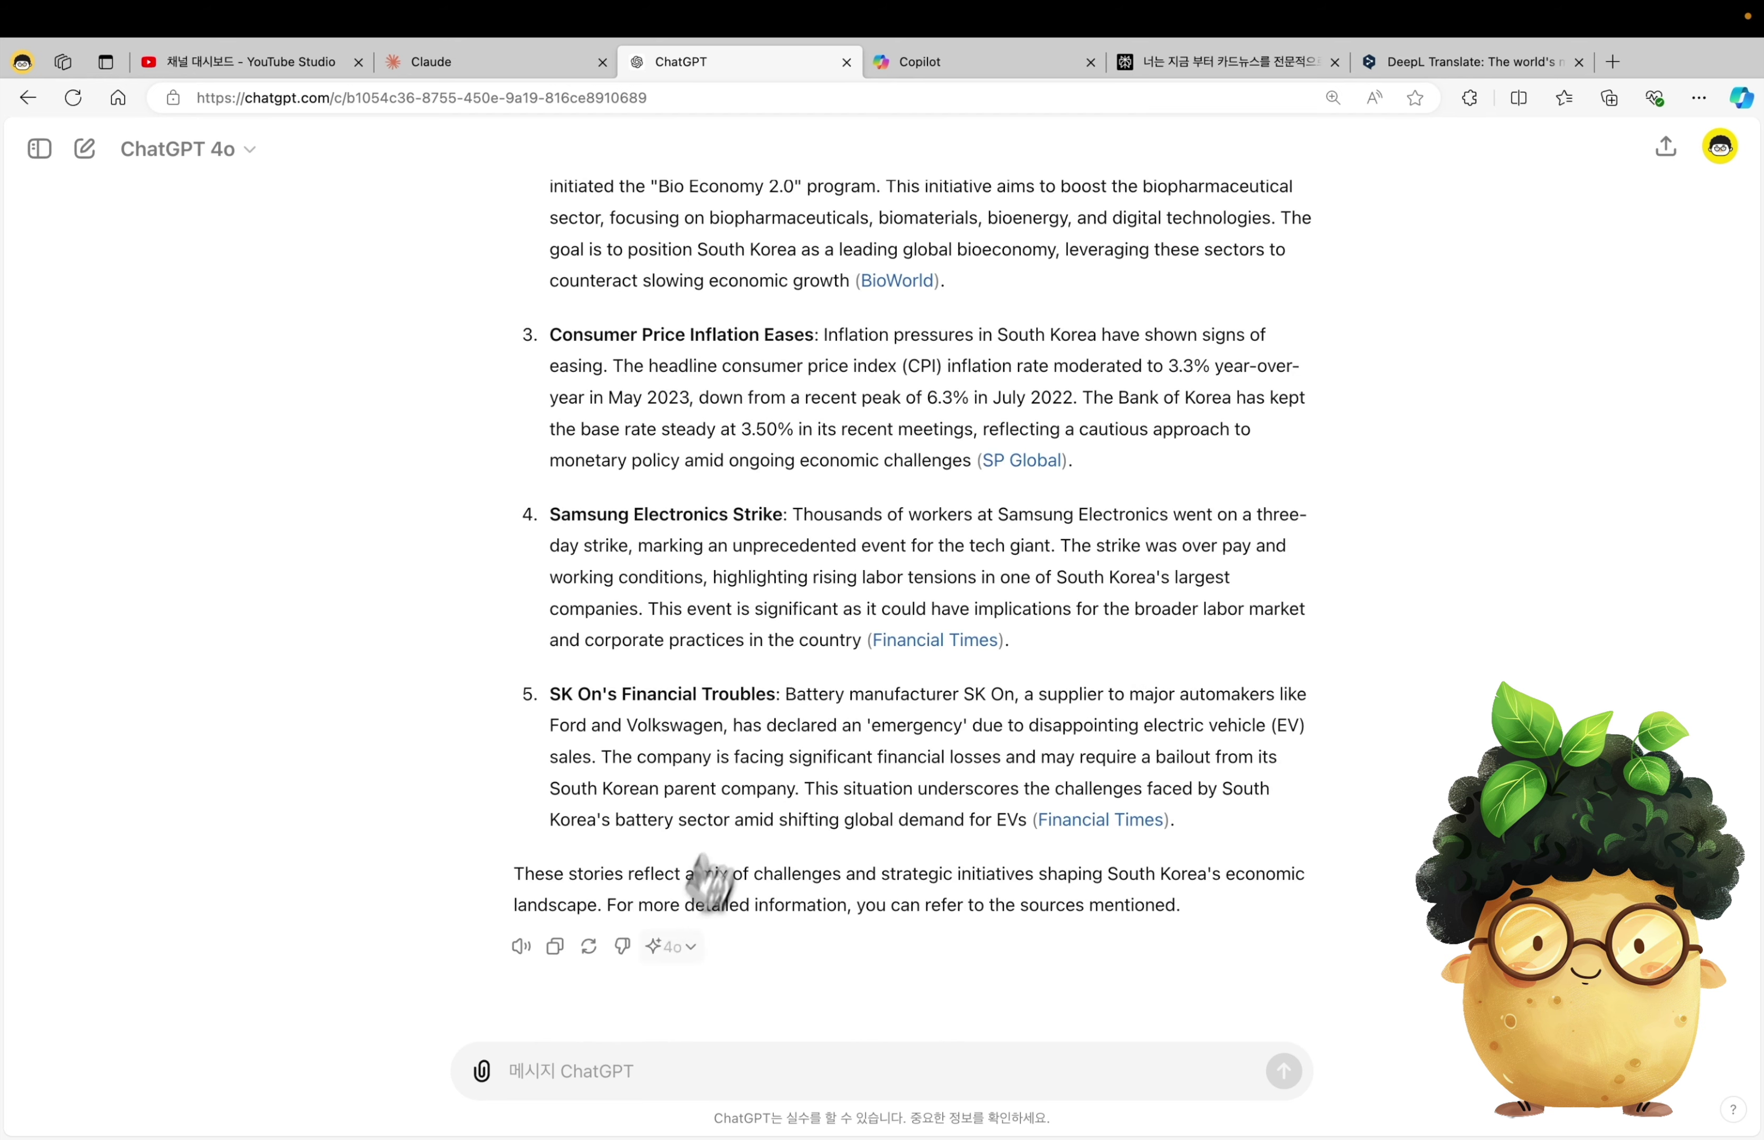
{"action": "left_click", "coordinate": [603, 1091]}
{"action": "key", "text": "super+v"}
{"action": "key", "text": "Return"}
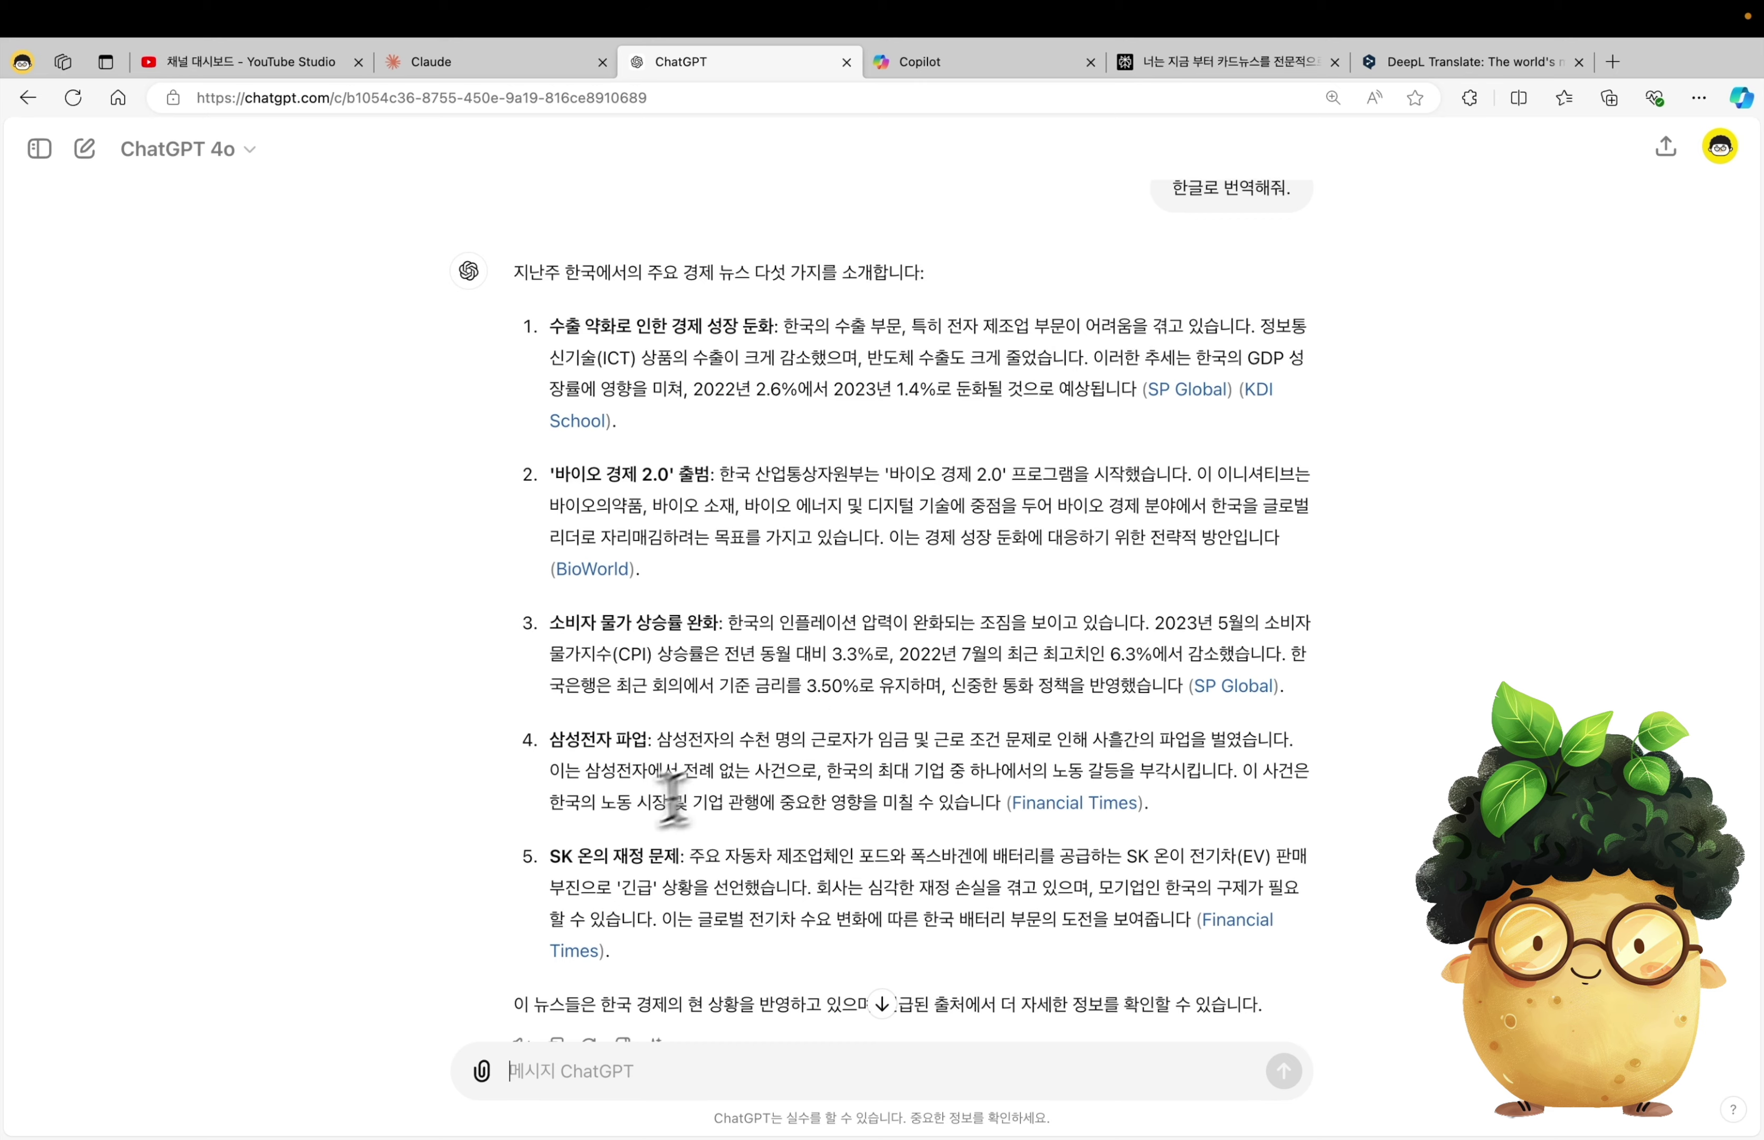
- Switch to Copilot and ask "지난주 대한민국의 주요 경제뉴스를 5가지 찾아줘." in the creative style (창의적인)
{"action": "key", "text": "ctrl+Tab"}
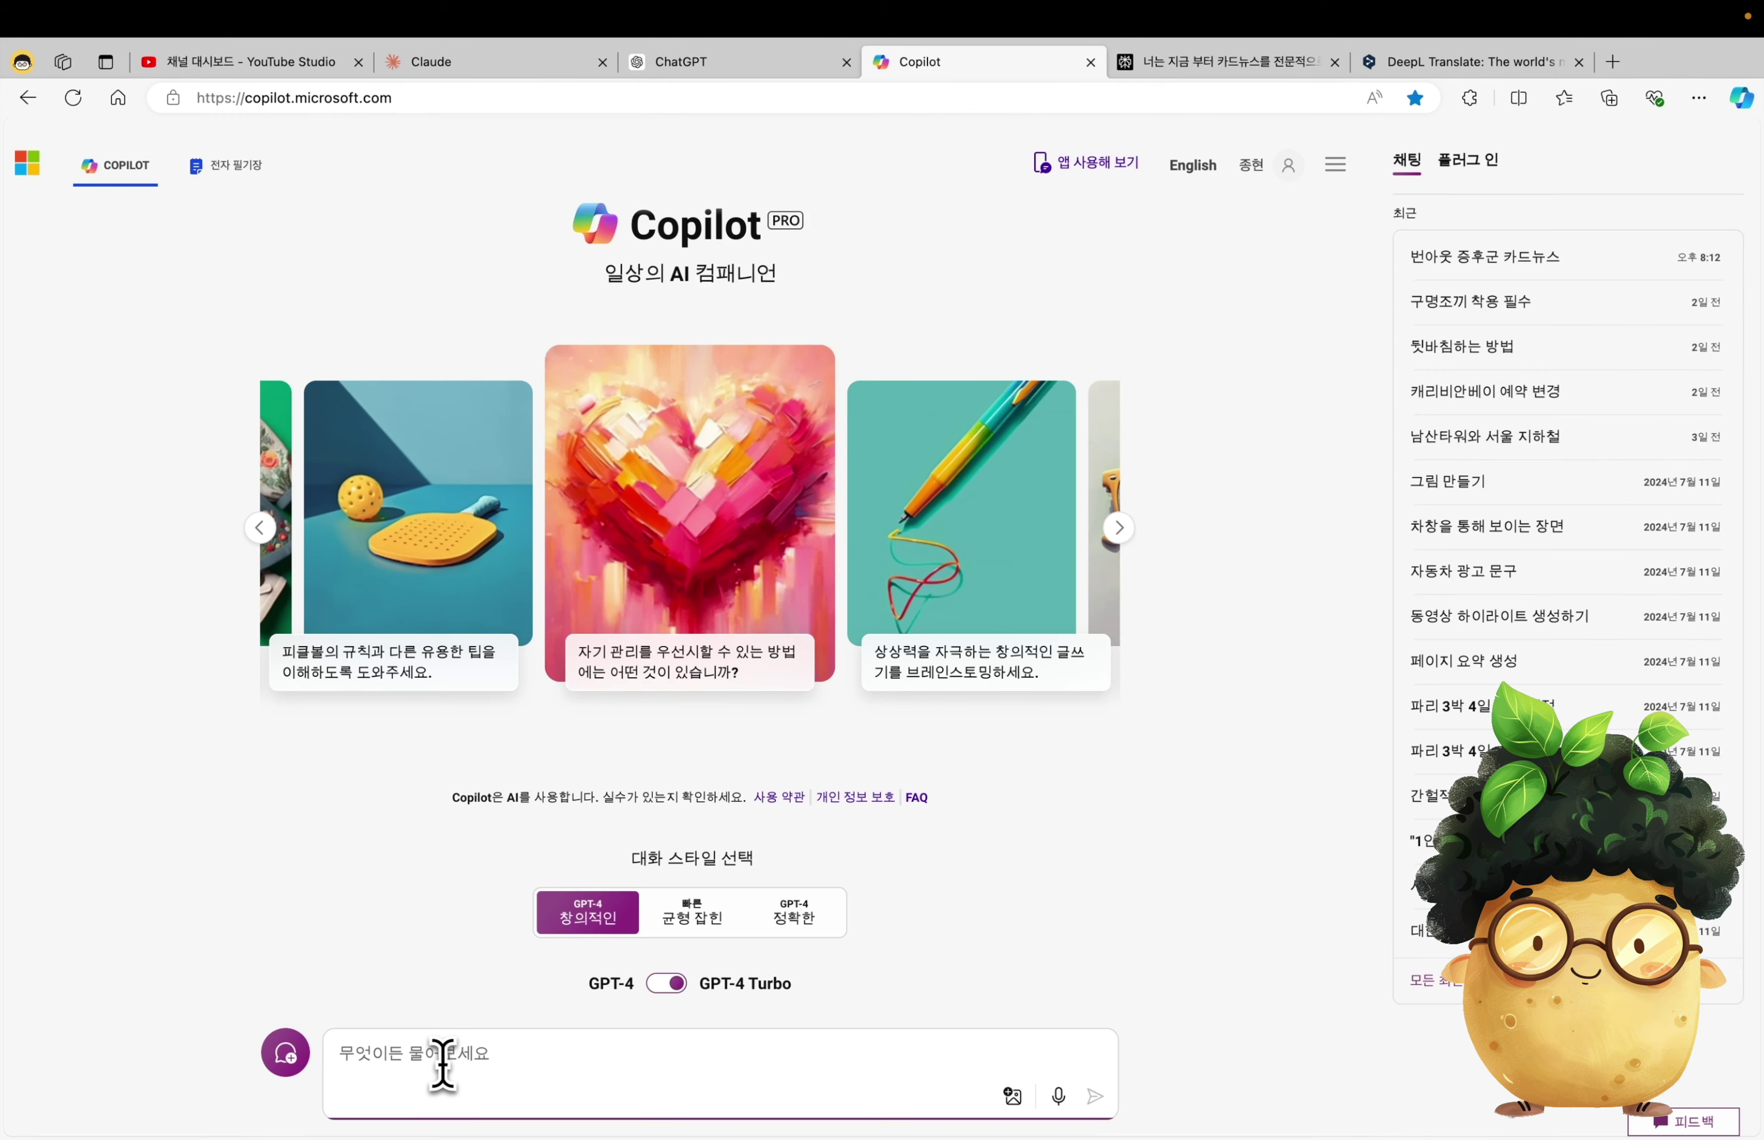
{"action": "key", "text": "Return"}
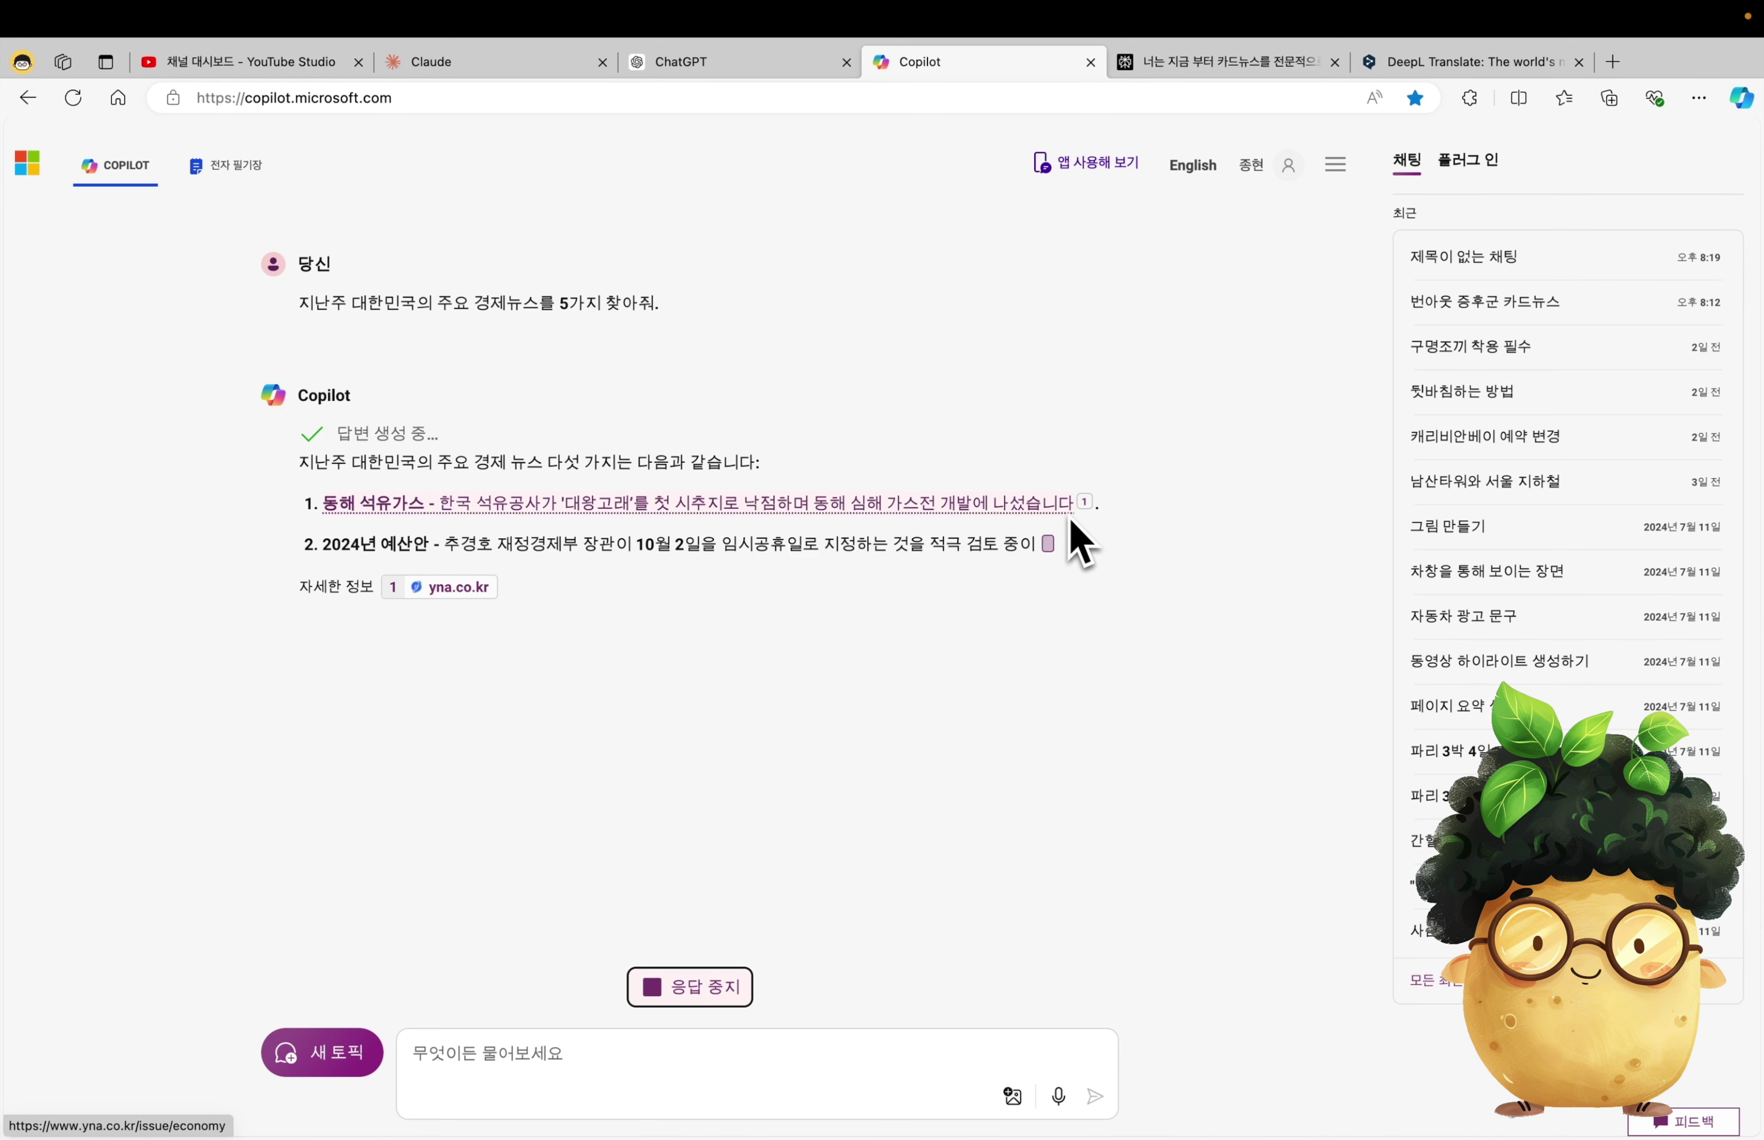
- Check the publication date of the East Sea gas field article behind Copilot's first news item, close it and compare ChatGPT's answer with Copilot's
{"action": "left_click", "coordinate": [671, 508]}
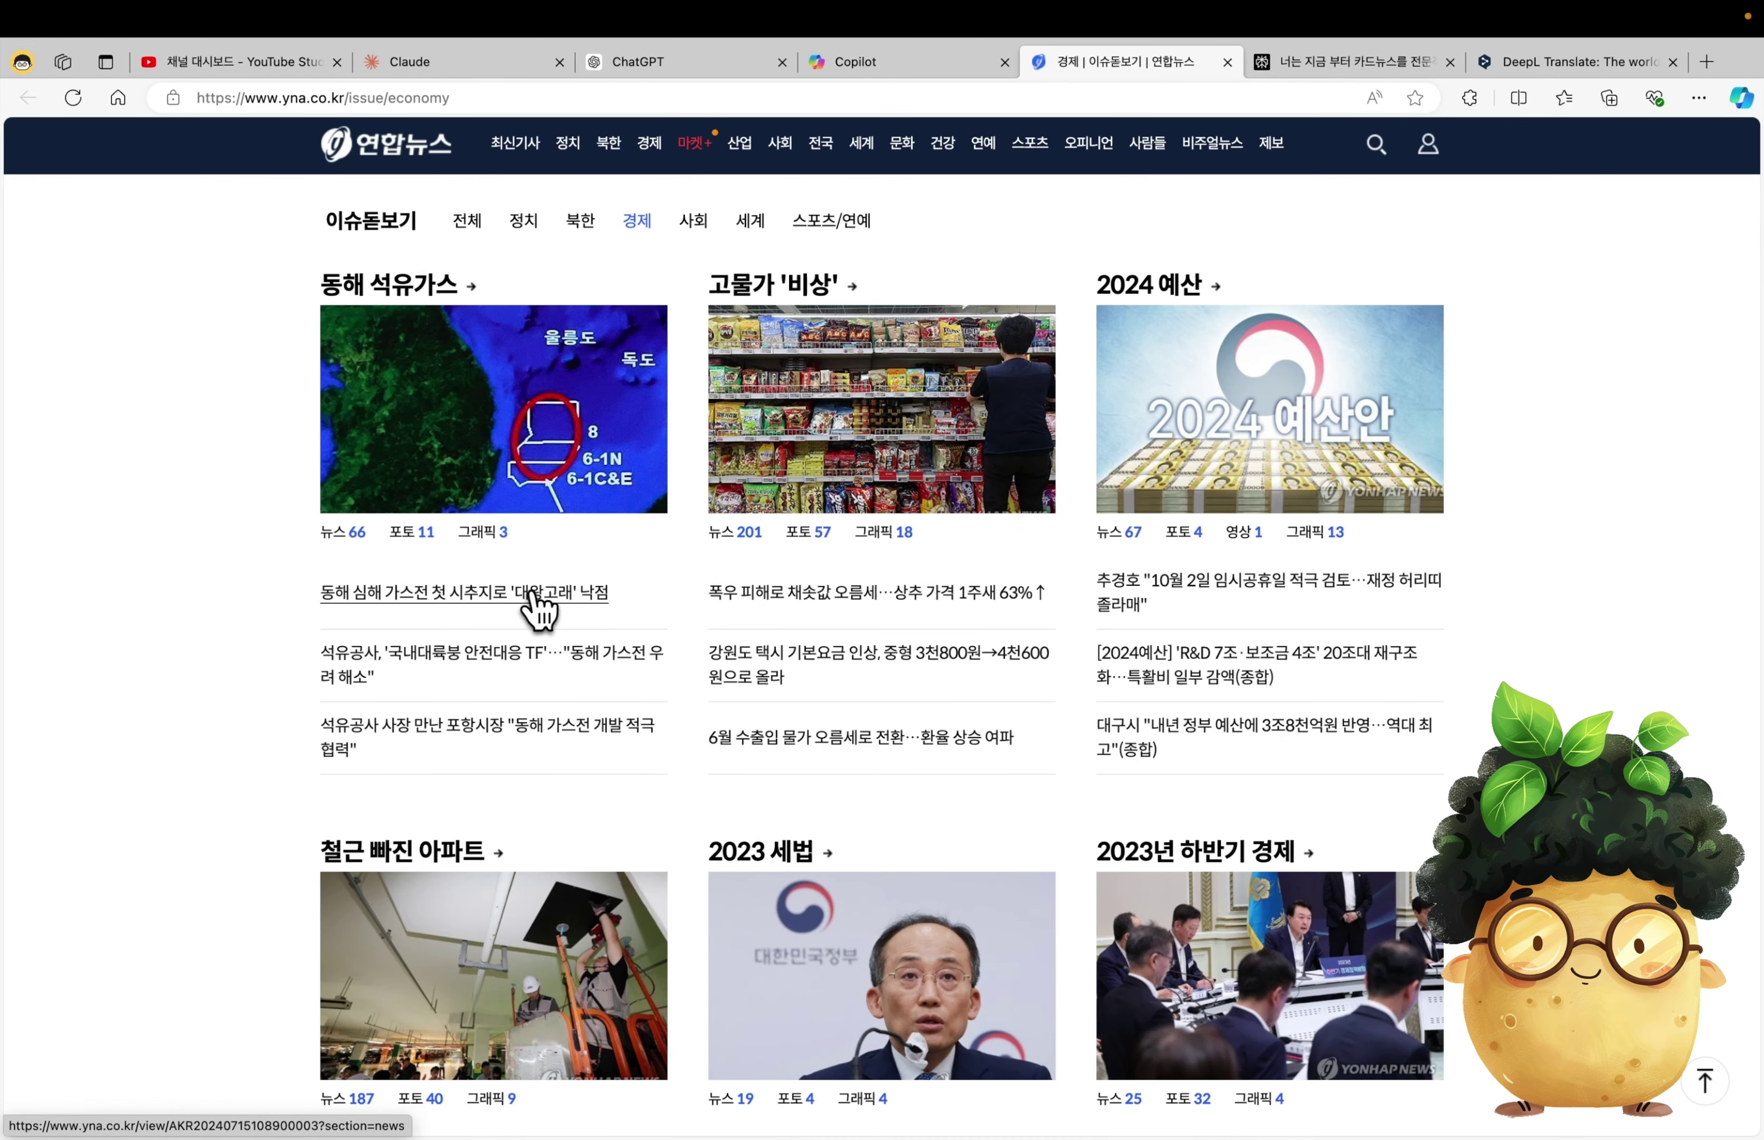
{"action": "left_click", "coordinate": [532, 609]}
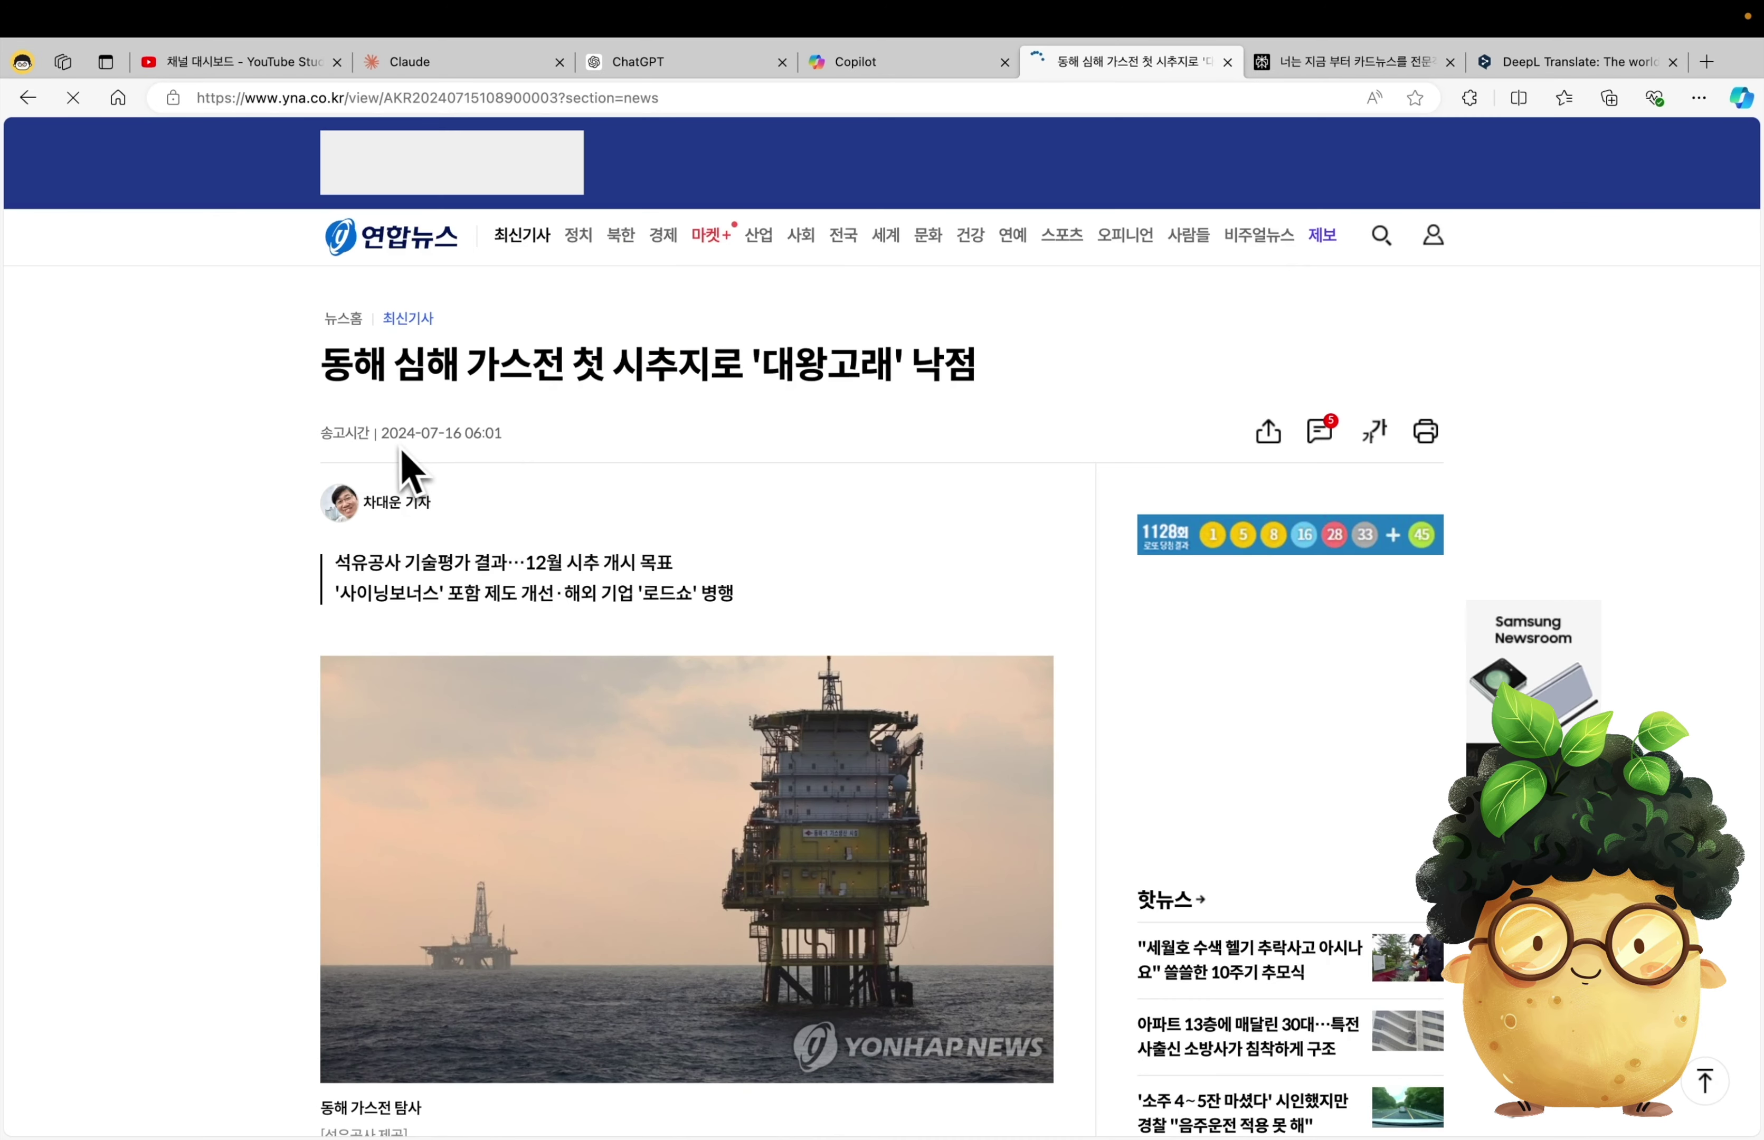
{"action": "left_click_drag", "start_coordinate": [398, 433], "coordinate": [508, 433]}
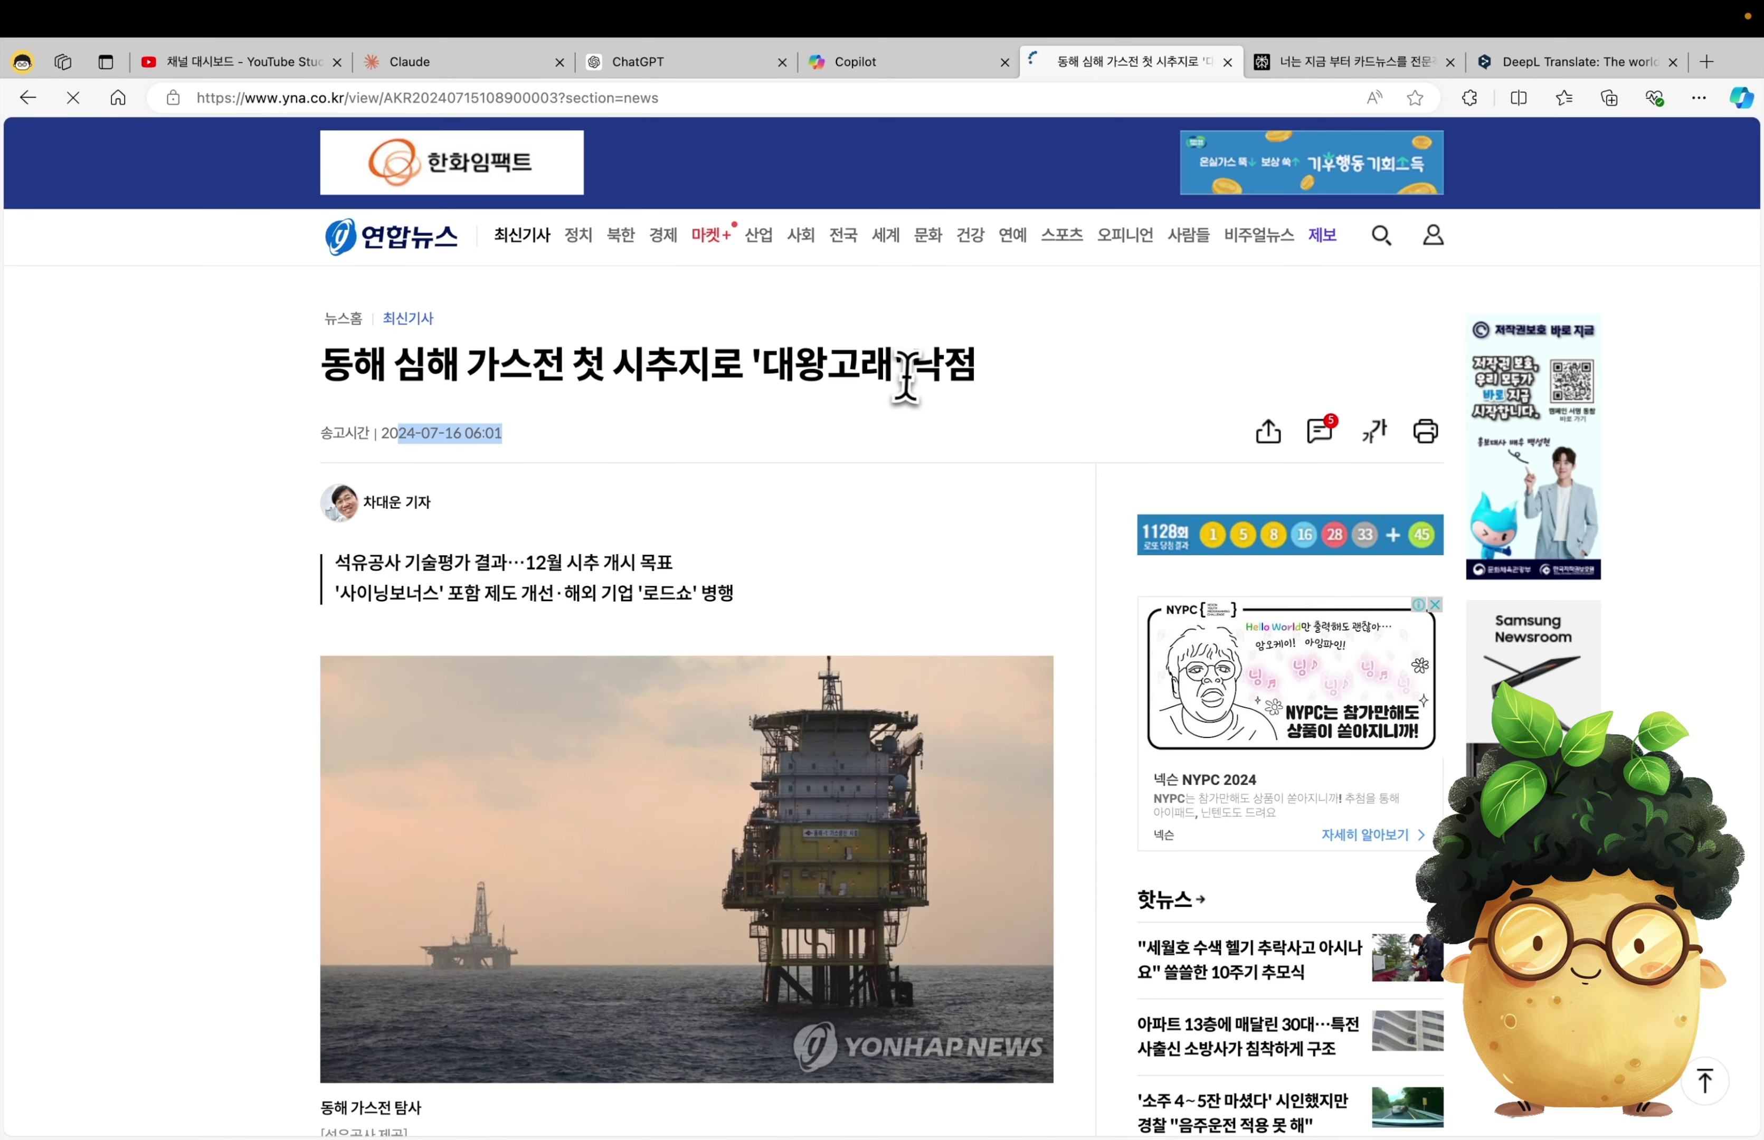
{"action": "left_click", "coordinate": [1228, 62]}
{"action": "left_click", "coordinate": [718, 64]}
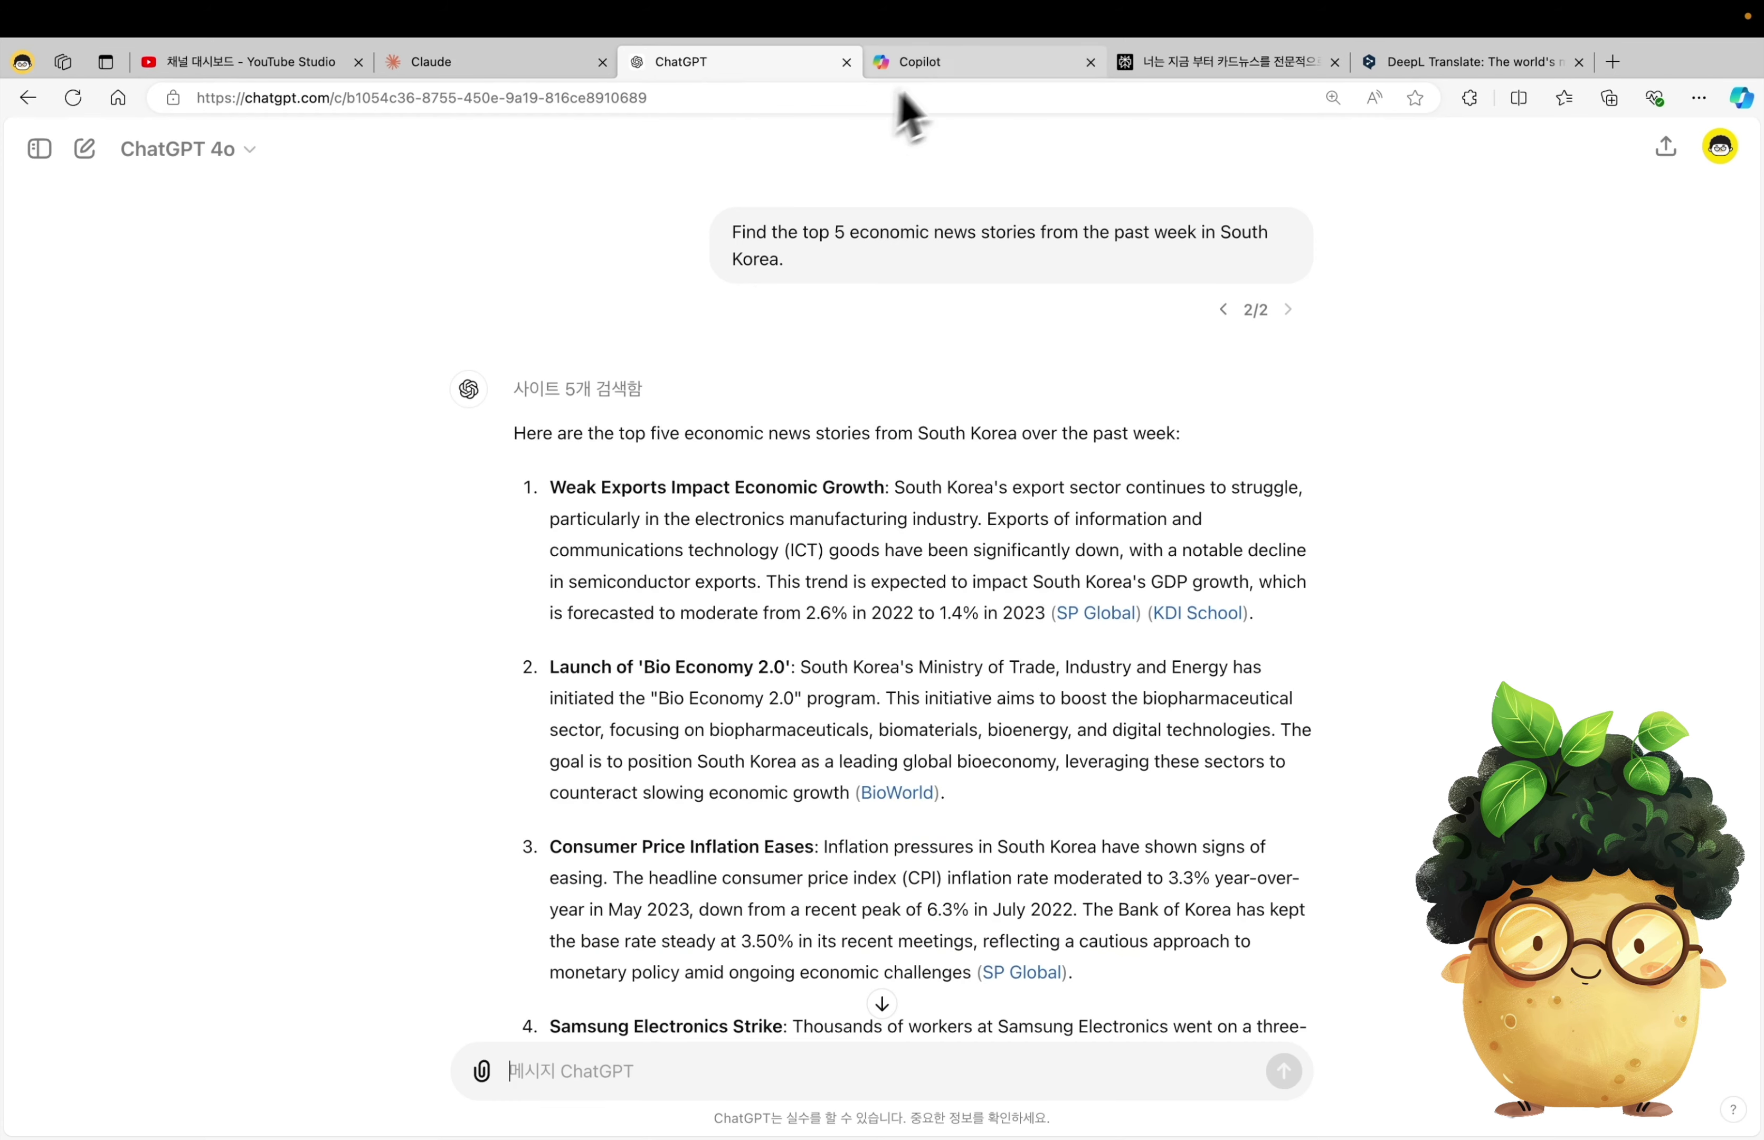
{"action": "left_click", "coordinate": [919, 66]}
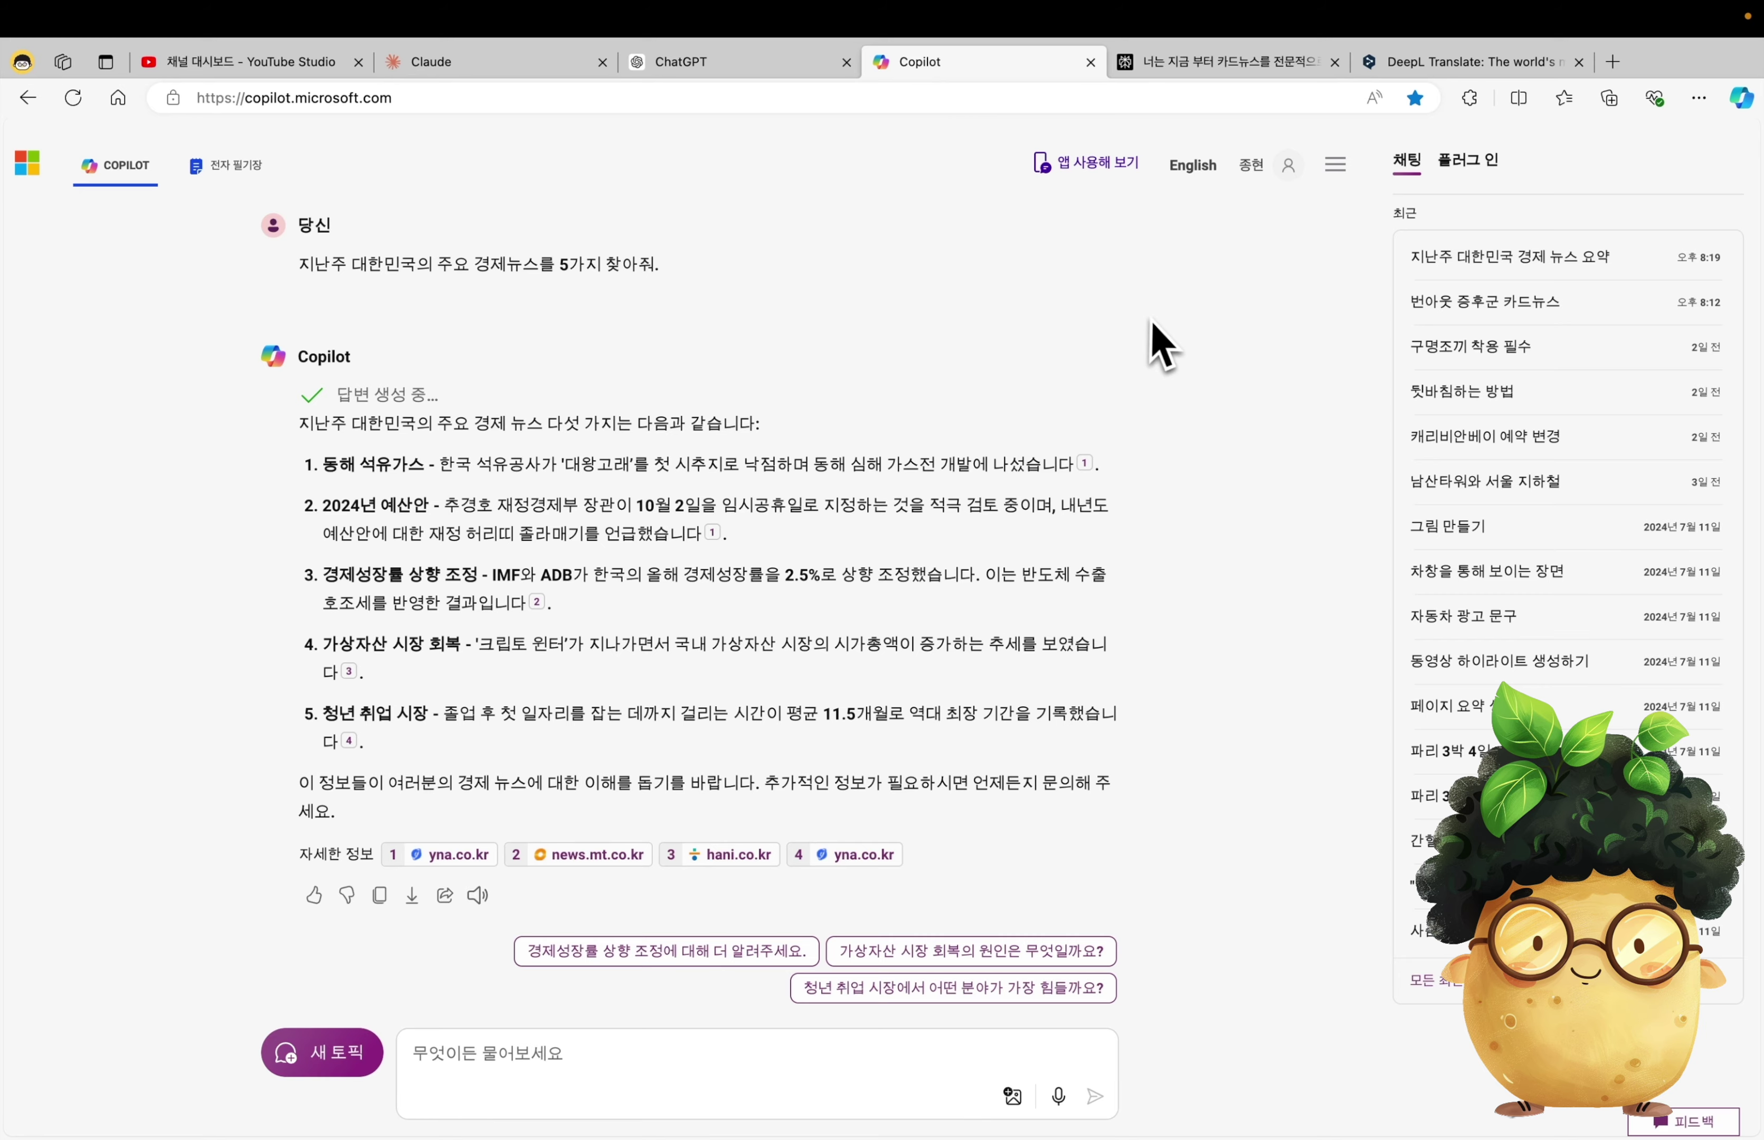
- Switch to Perplexity and submit "지난주 대한민국의 주요 경제뉴스를 5가지 찾아줘." as a Pro search
{"action": "key", "text": "ctrl+Tab"}
{"action": "type", "text": "지난주 대한민국의 주요 경제뉴스를 5가지 찾아줘."}
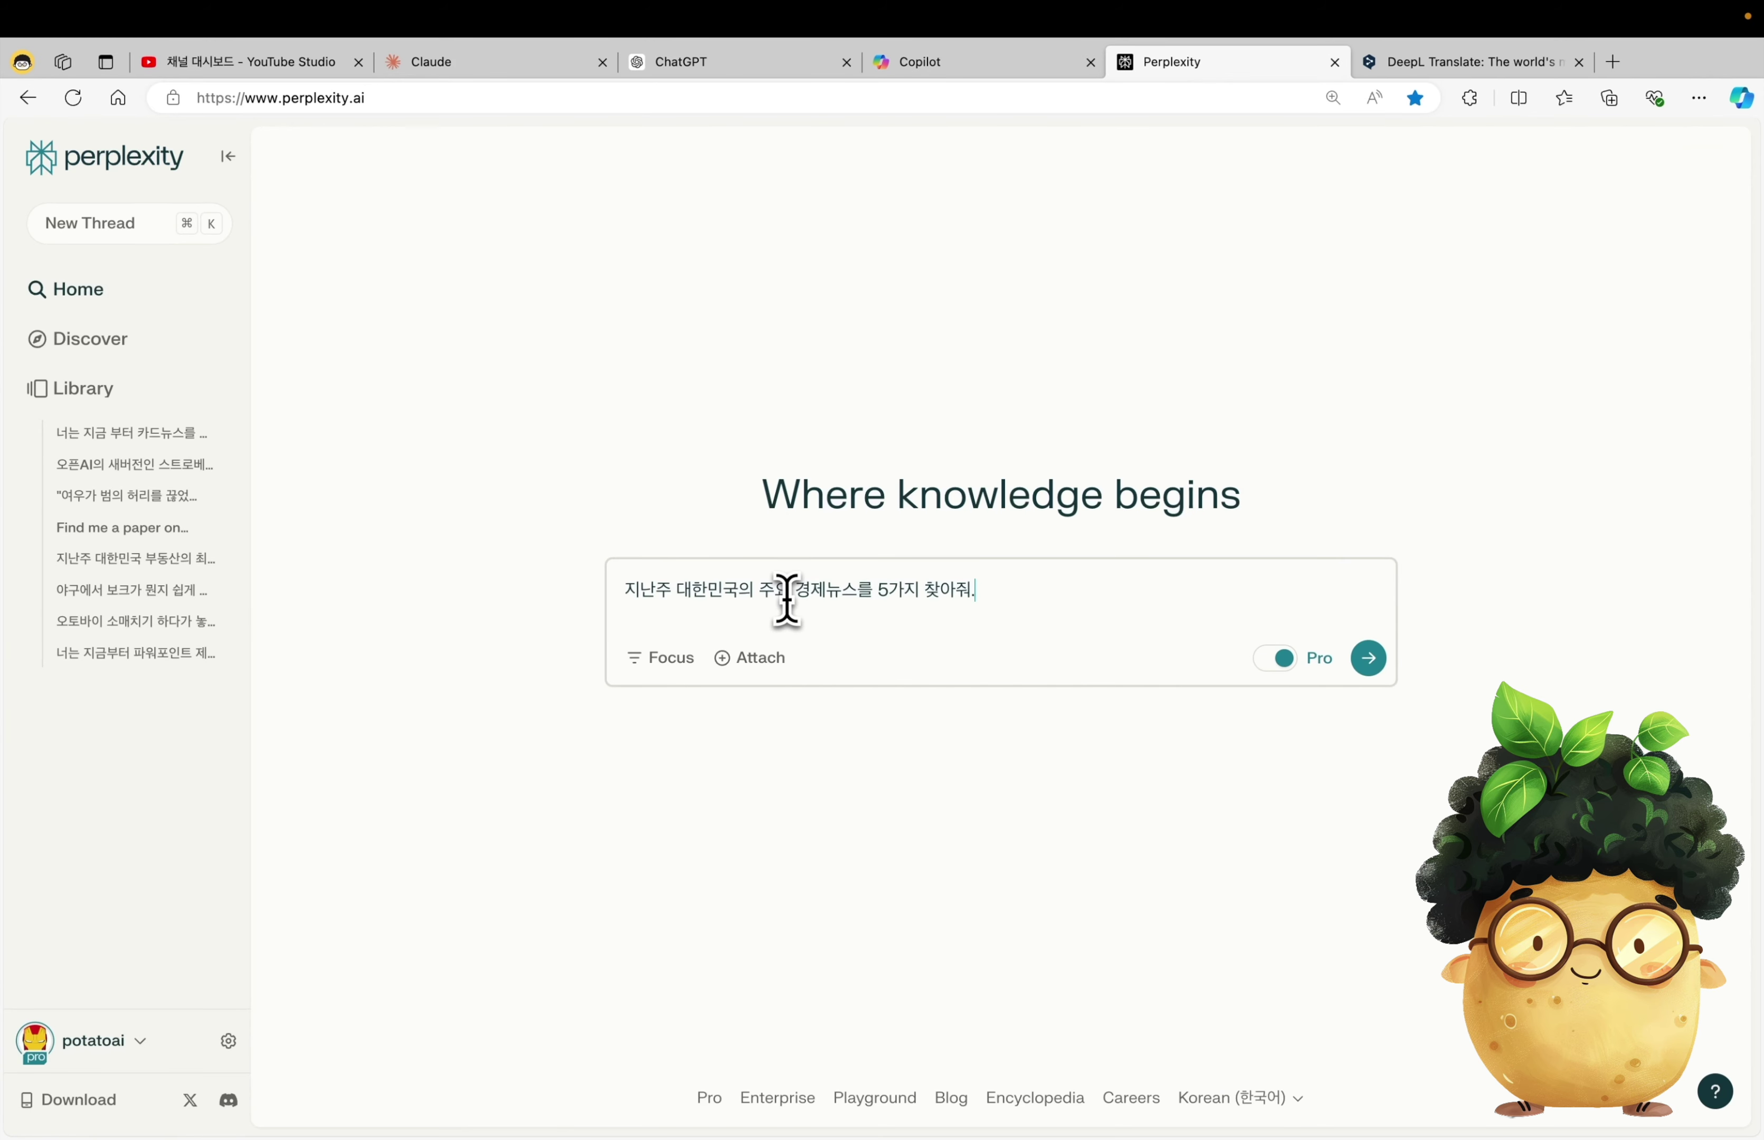
{"action": "key", "text": "Return"}
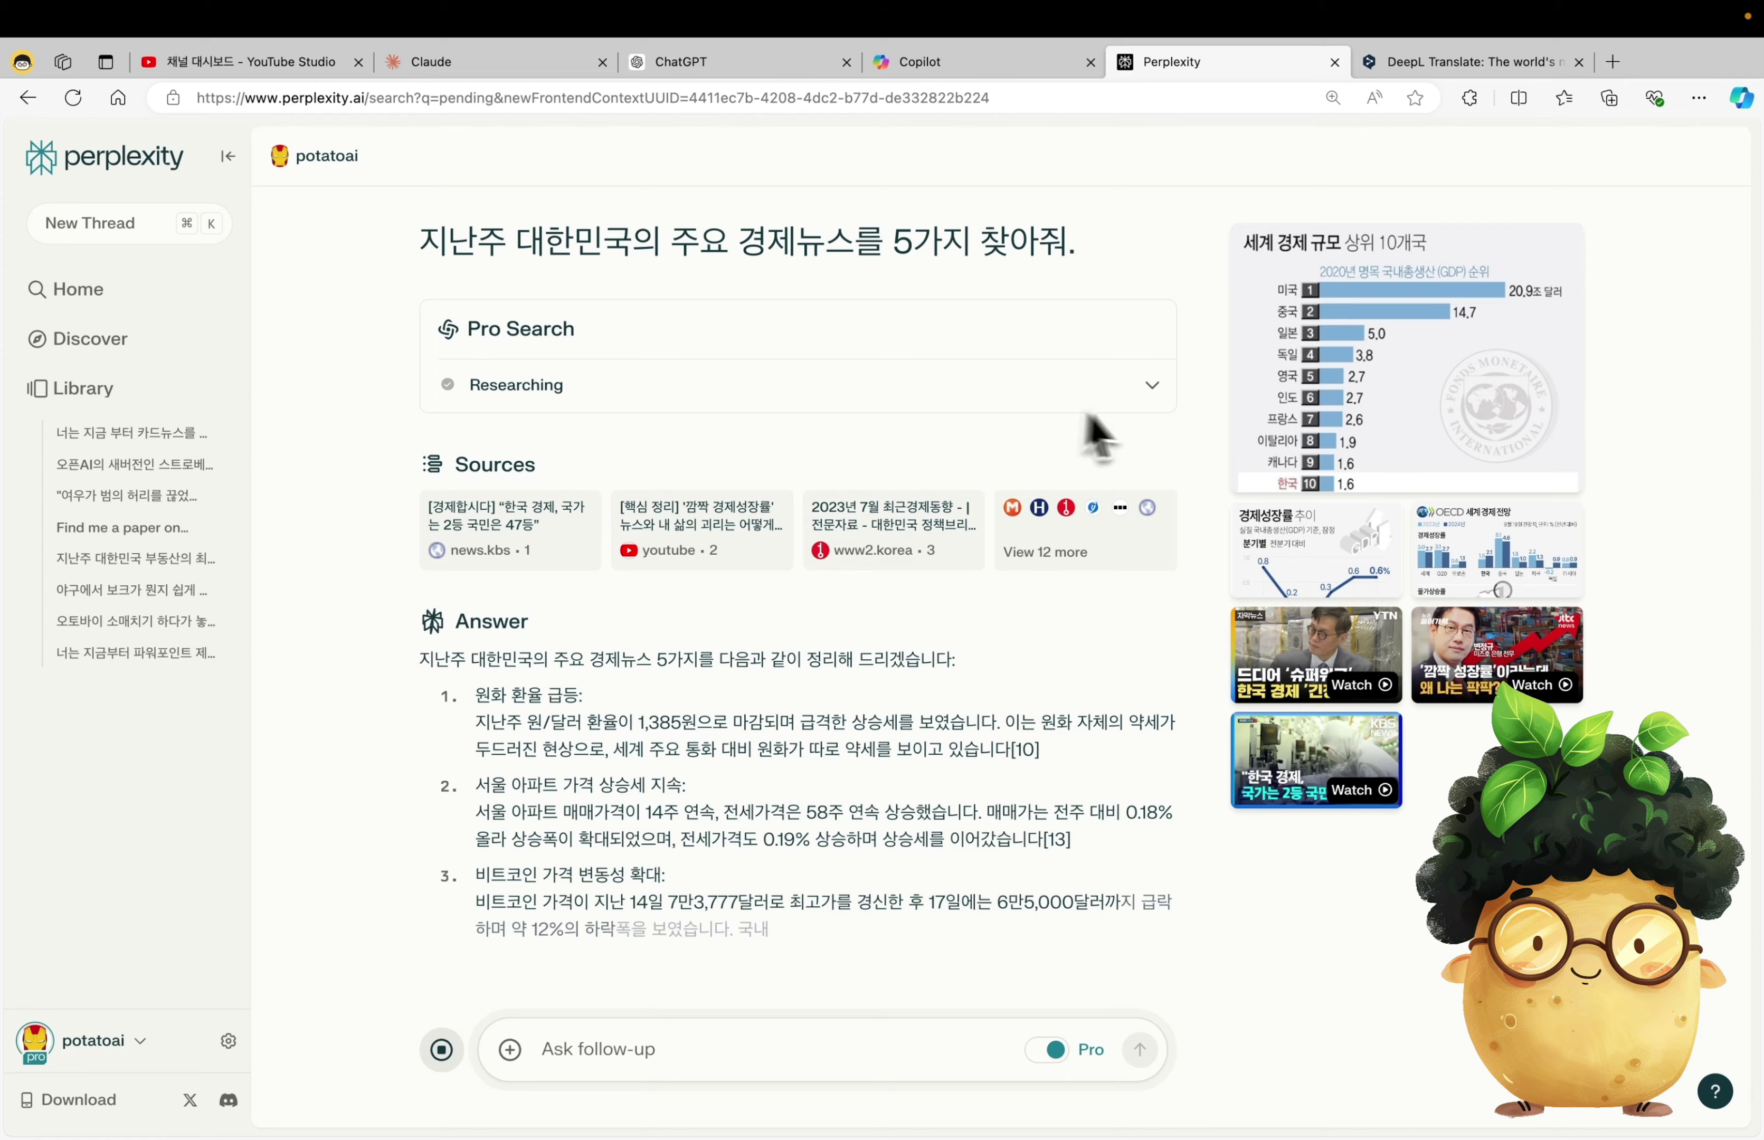
- Examine the full source list for Perplexity's economic news search, close it and read through the five news items
{"action": "left_click", "coordinate": [1067, 556]}
{"action": "scroll", "coordinate": [1297, 619], "scroll_direction": "down", "scroll_amount": 4}
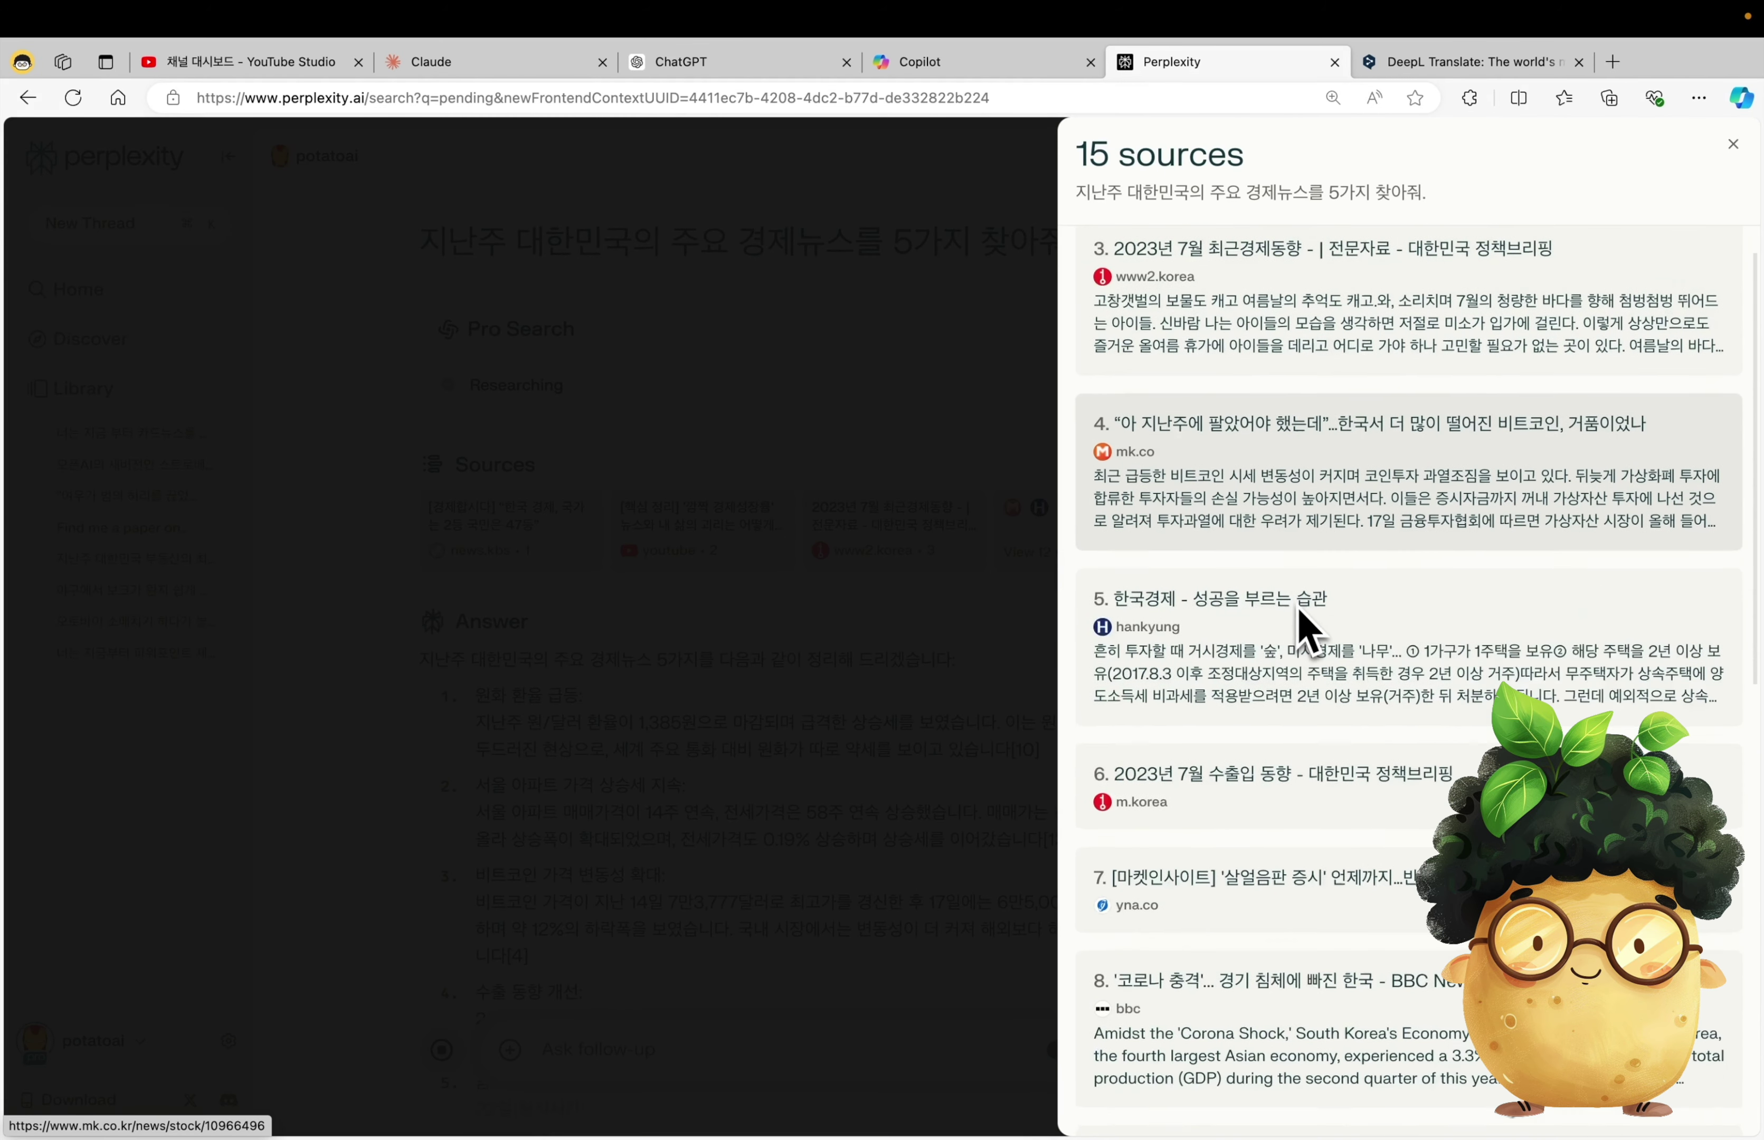
{"action": "scroll", "coordinate": [1299, 616], "scroll_direction": "down", "scroll_amount": 6}
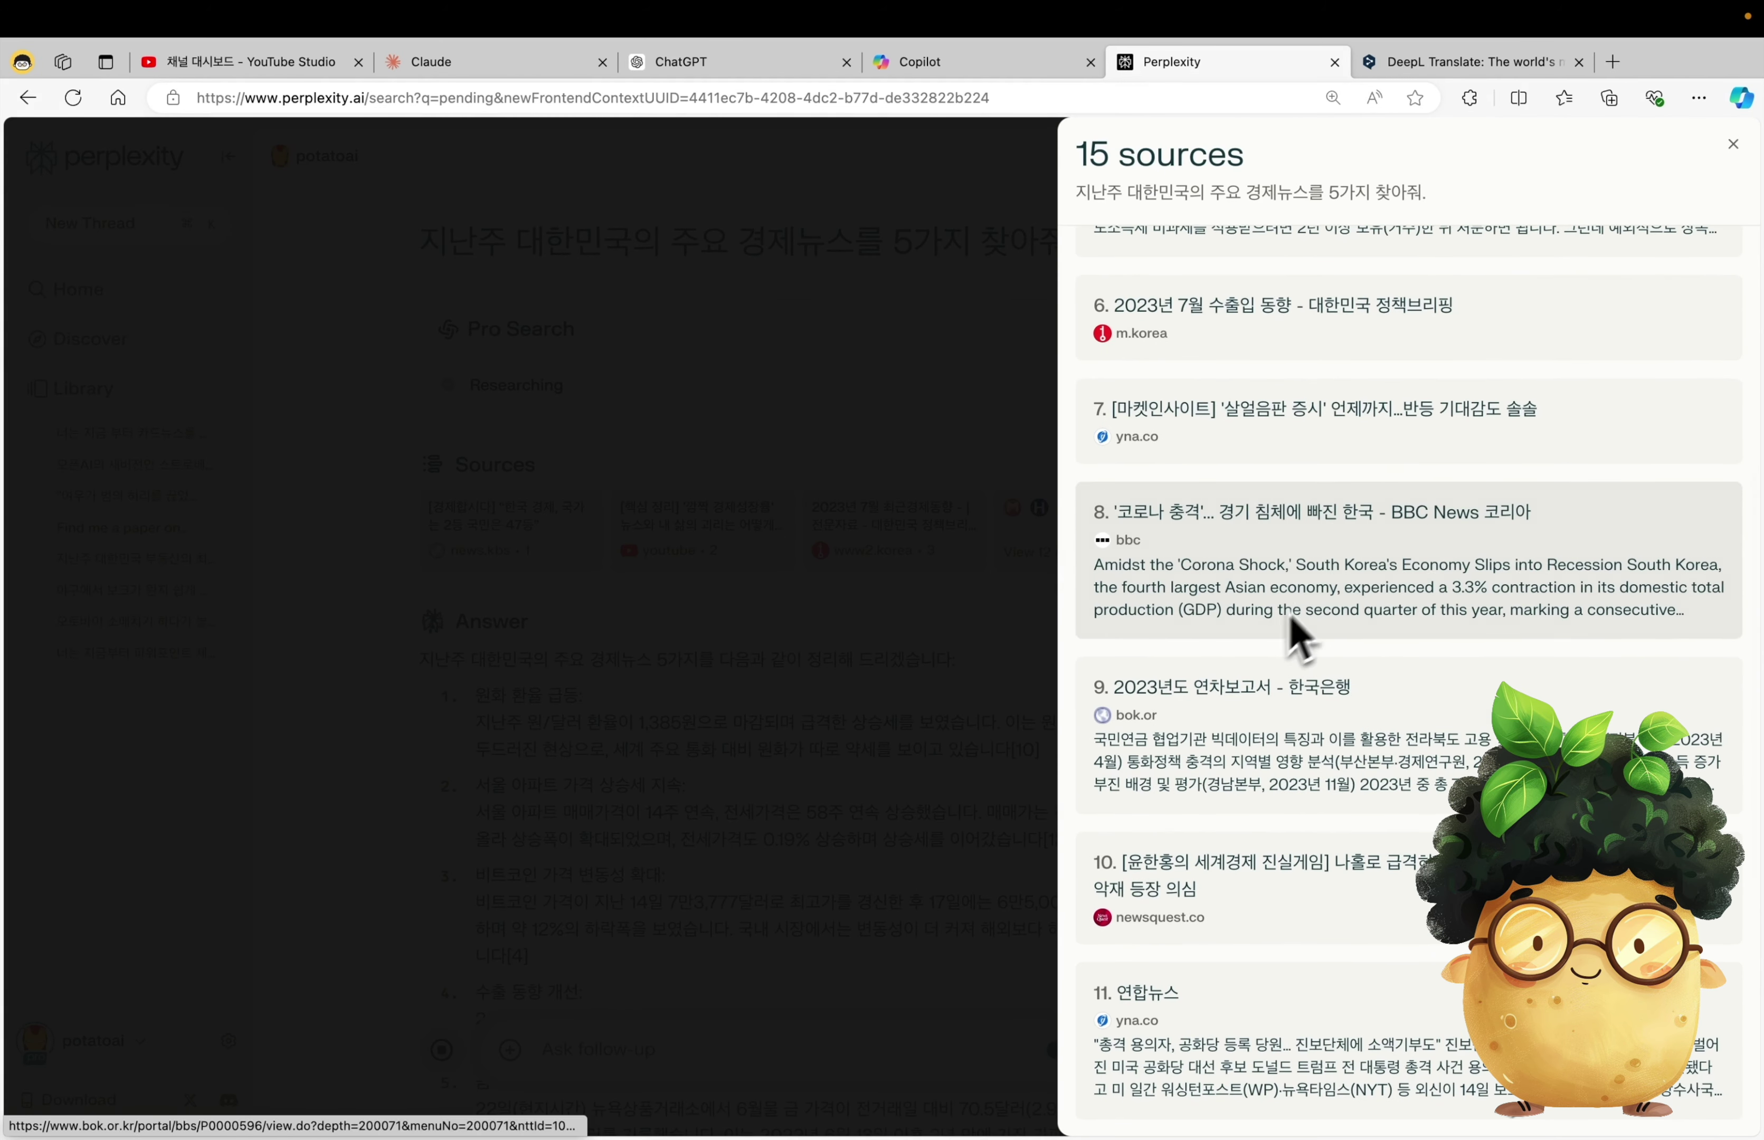
{"action": "left_click", "coordinate": [933, 808]}
{"action": "scroll", "coordinate": [851, 816], "scroll_direction": "down", "scroll_amount": 3}
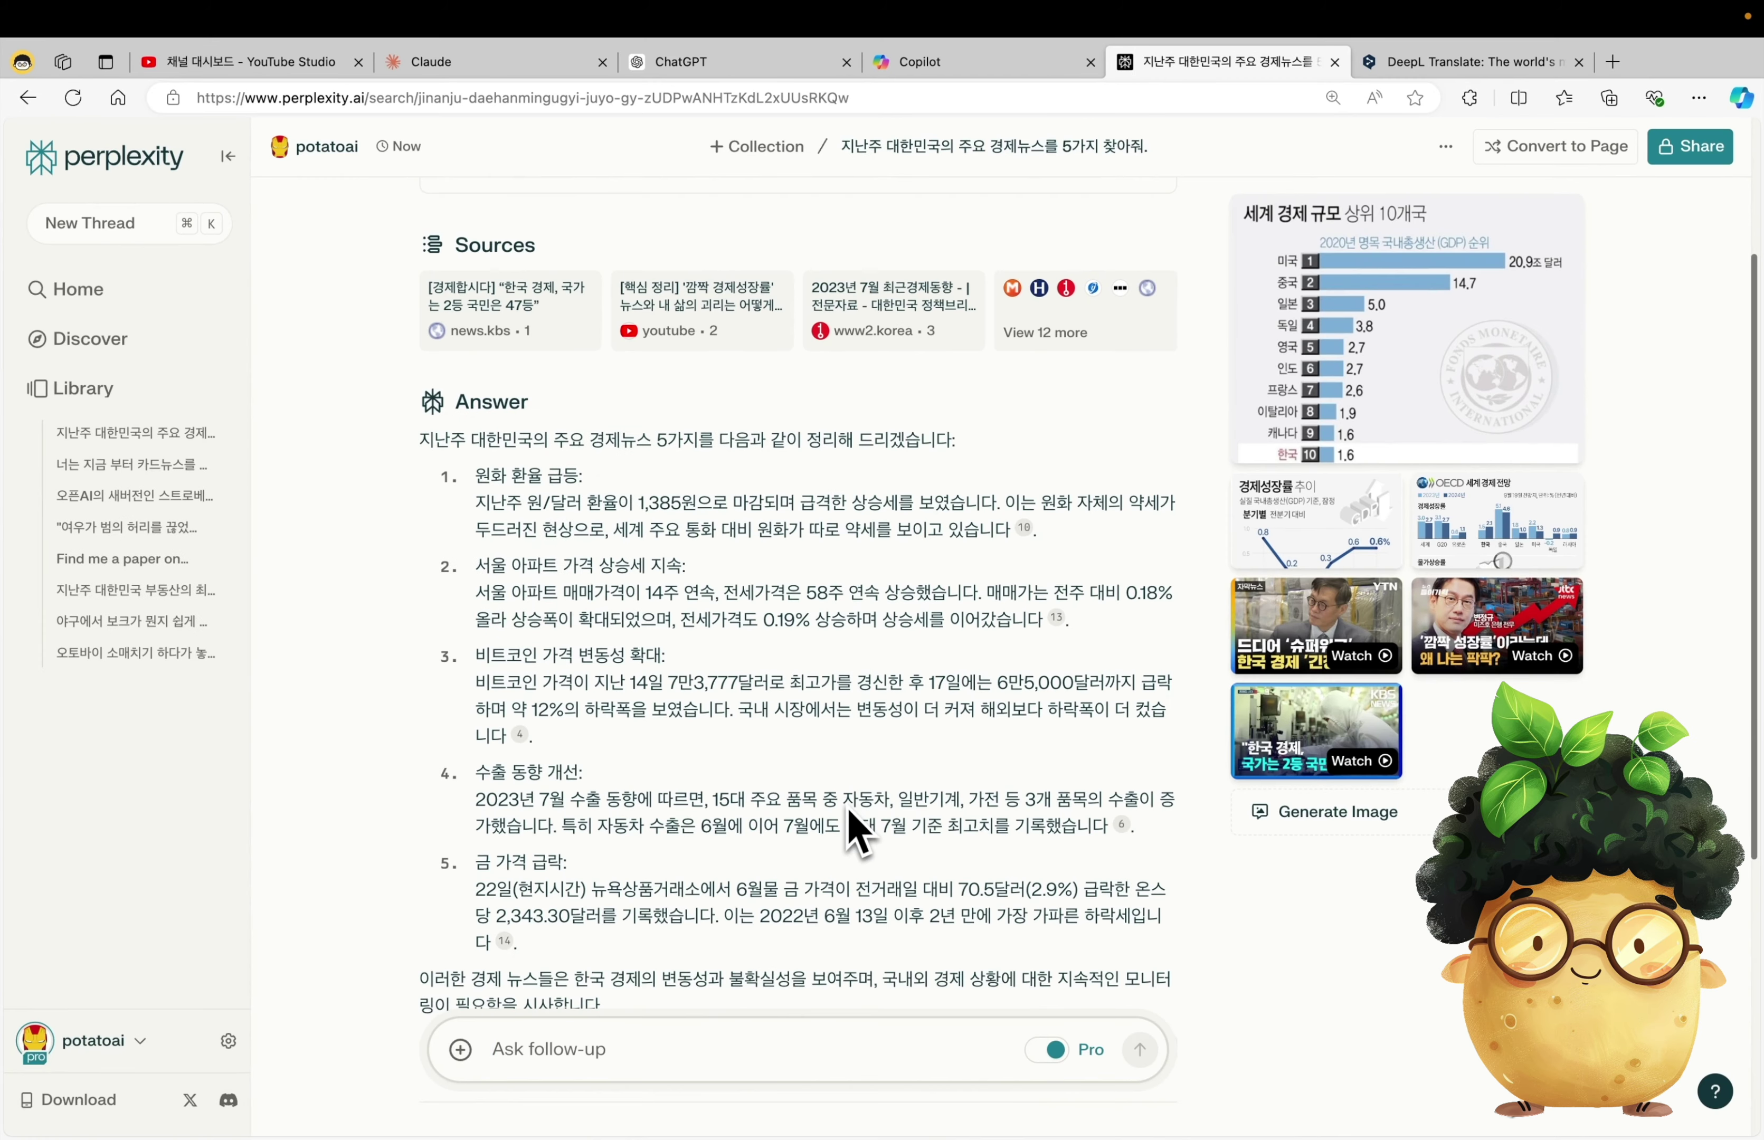
{"action": "scroll", "coordinate": [856, 830], "scroll_direction": "down", "scroll_amount": 2}
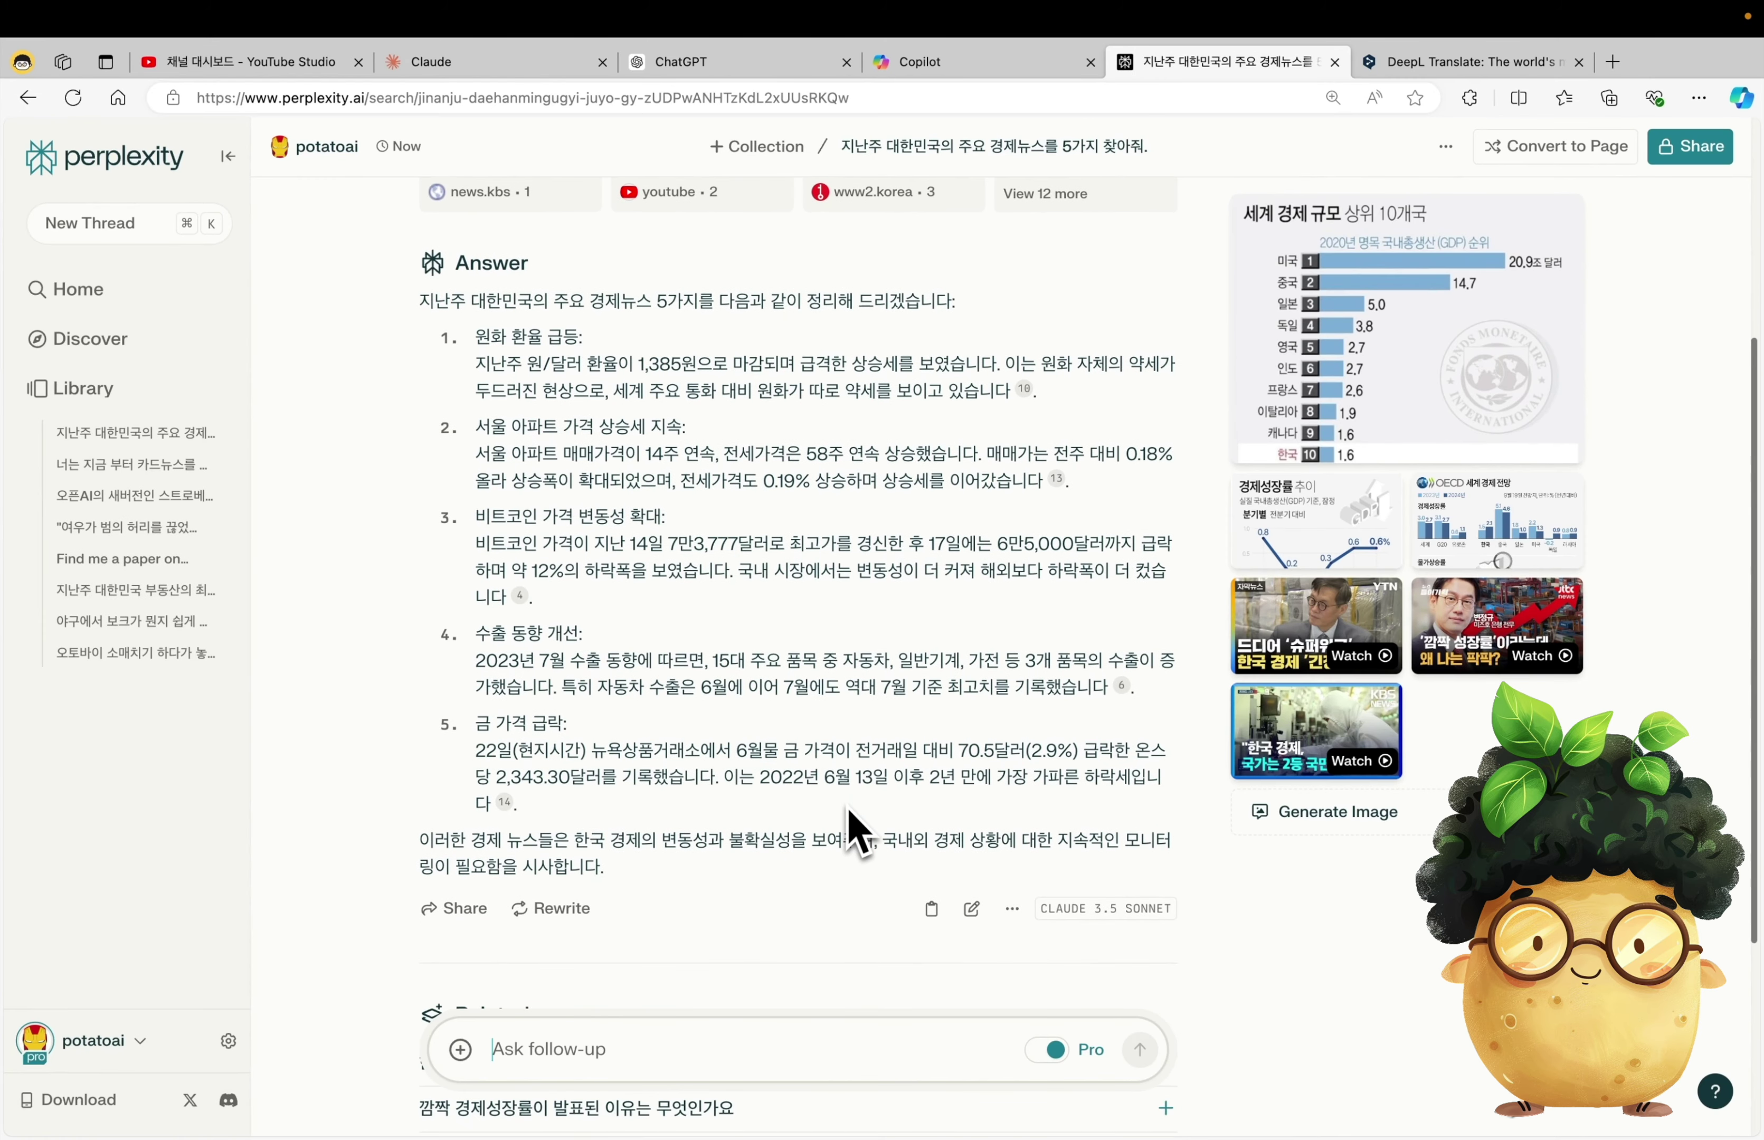
{"action": "scroll", "coordinate": [856, 831], "scroll_direction": "down", "scroll_amount": 1}
{"action": "scroll", "coordinate": [847, 827], "scroll_direction": "up", "scroll_amount": 2}
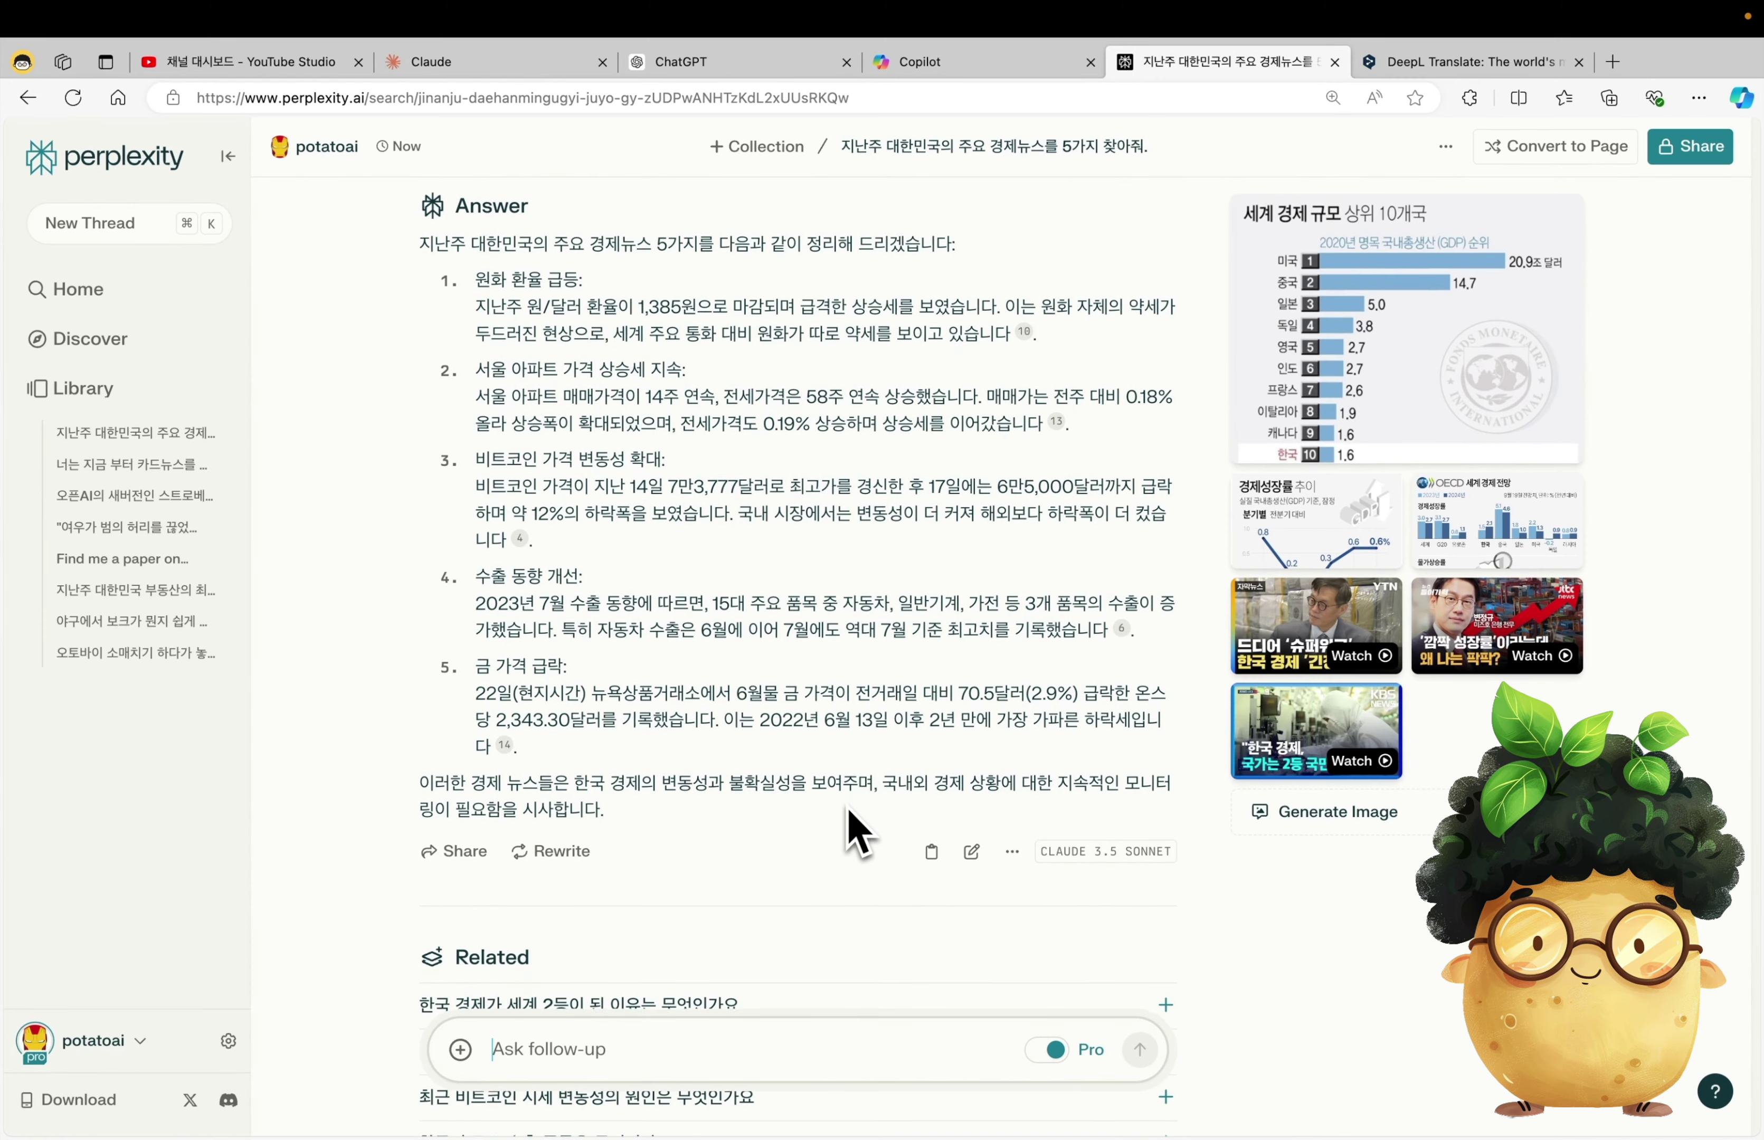
- Ask Perplexity the follow-up "카드뉴스 5장을 만들어줘." and view the start of its answer
{"action": "left_click", "coordinate": [556, 1049]}
{"action": "type", "text": "카드뉴스 5장을 만들어줘."}
{"action": "key", "text": "Return"}
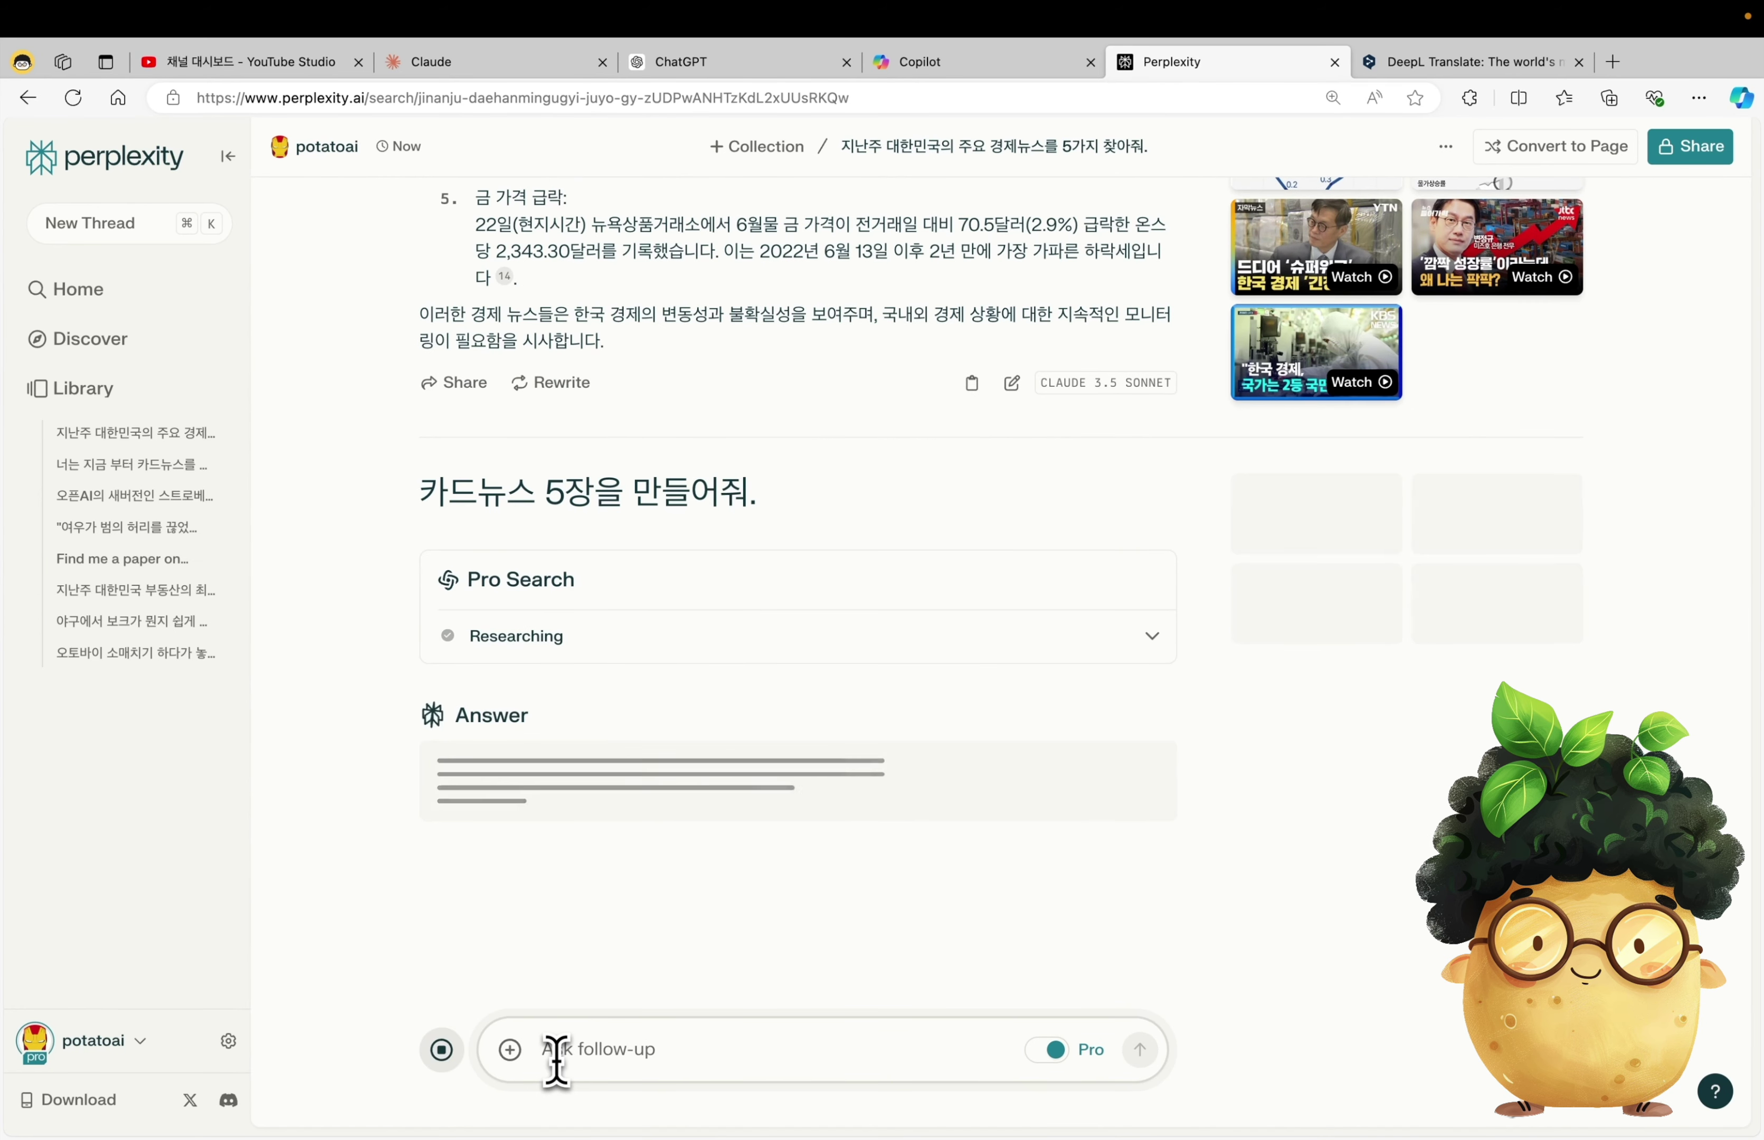
{"action": "scroll", "coordinate": [764, 882], "scroll_direction": "down", "scroll_amount": 3}
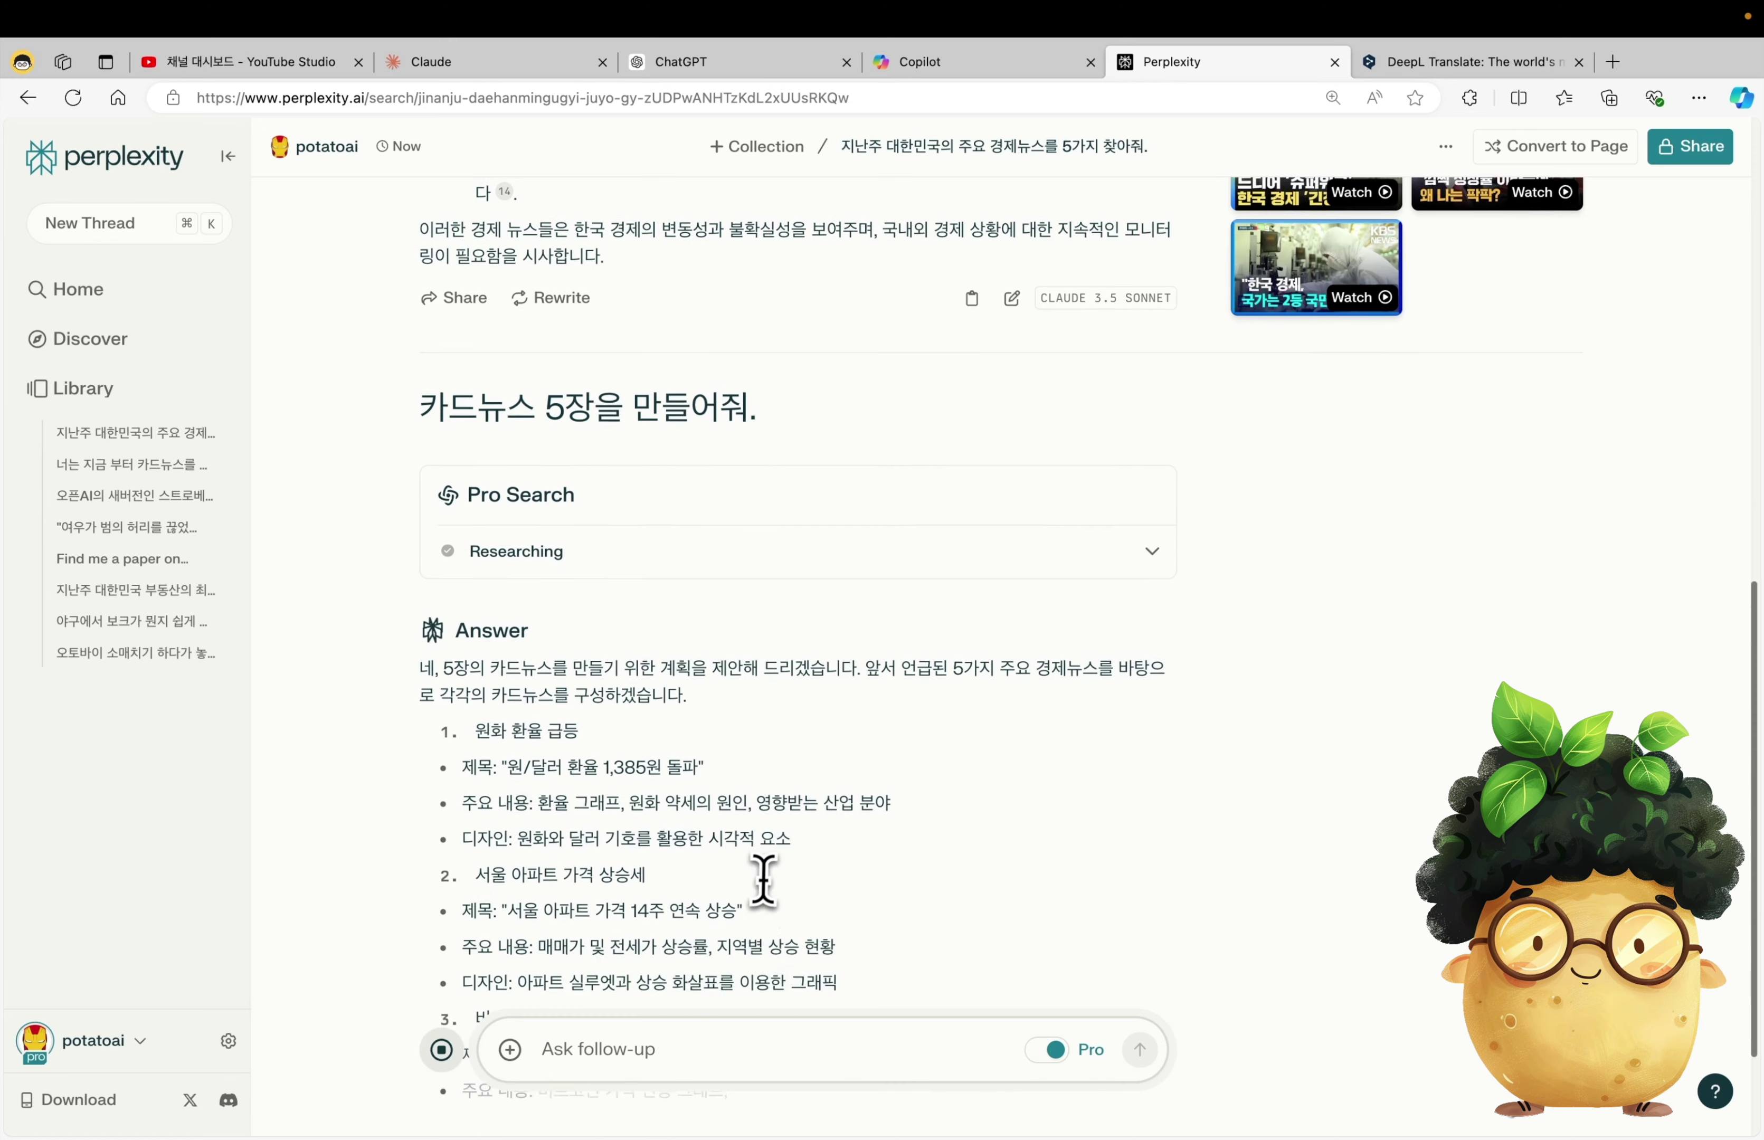
- Return to Perplexity's first answer and inspect the citations attached to the exchange rate, apartment price and Bitcoin items
{"action": "scroll", "coordinate": [1007, 614], "scroll_direction": "up", "scroll_amount": 10}
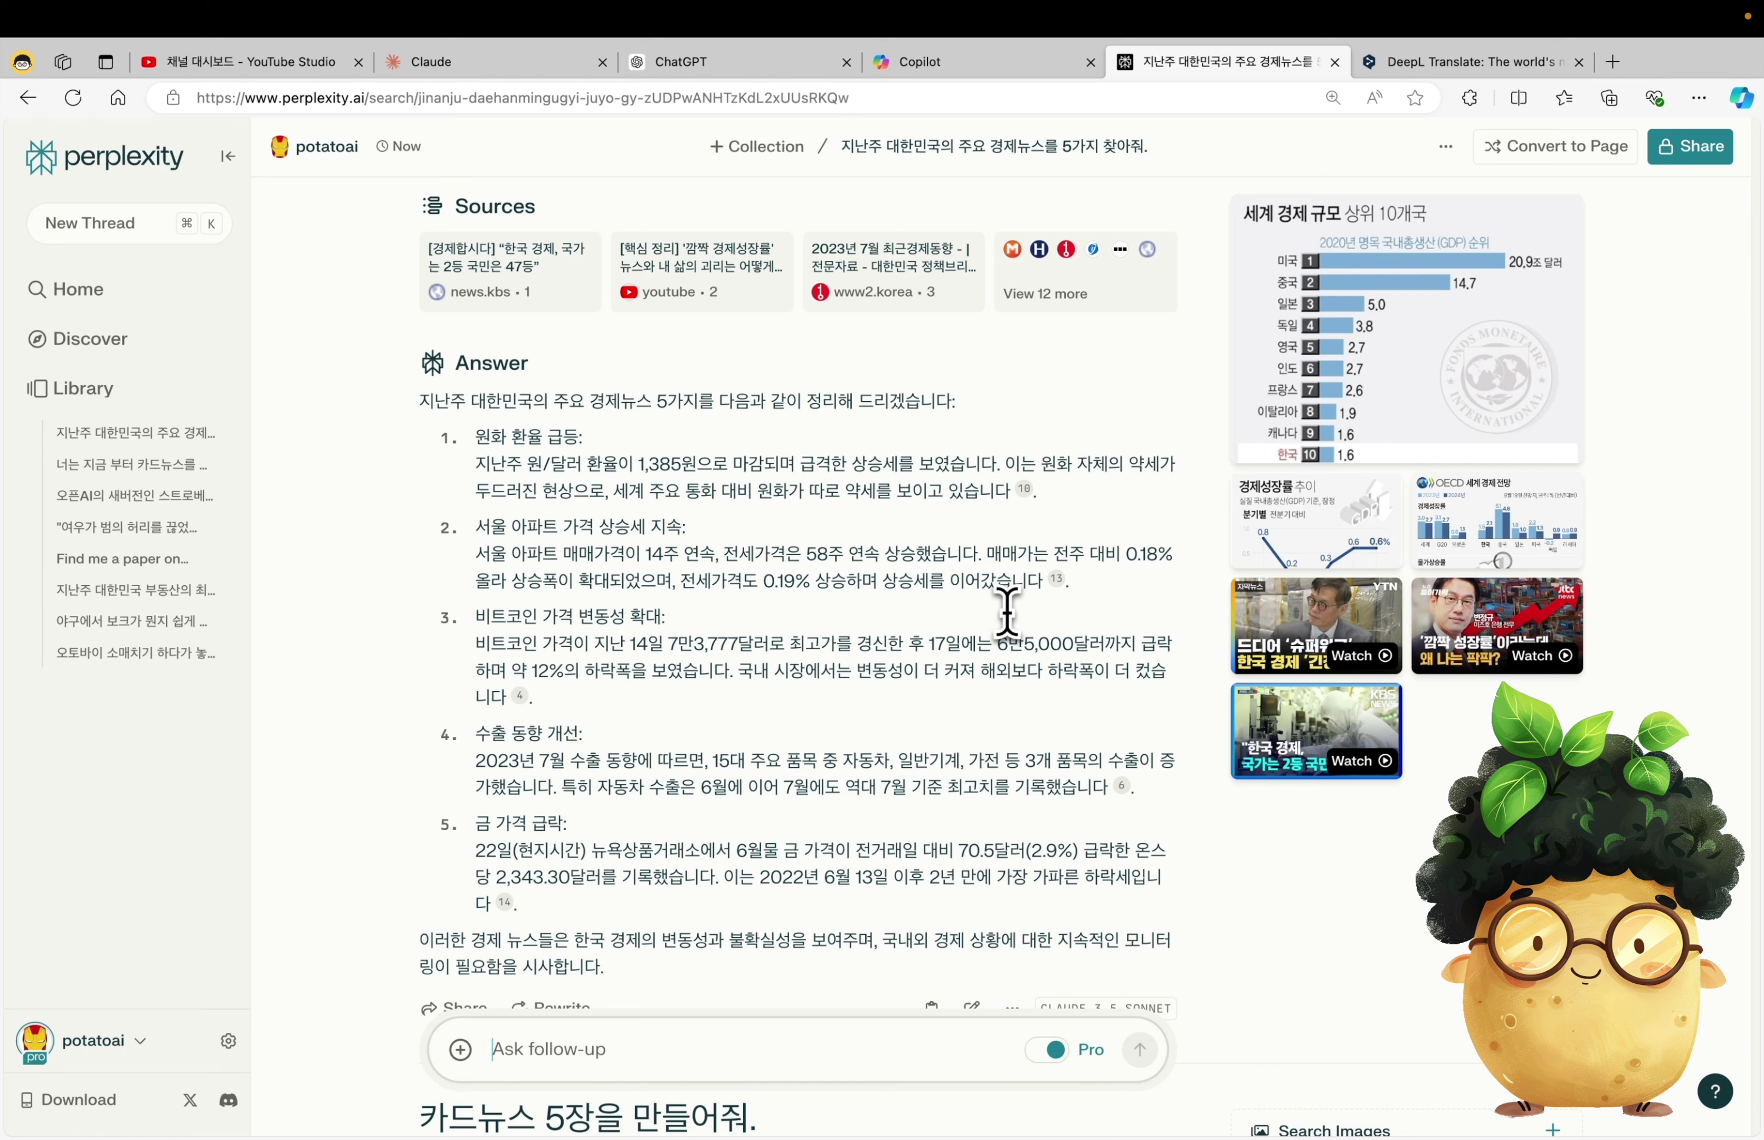
{"action": "mouse_move", "coordinate": [1026, 493]}
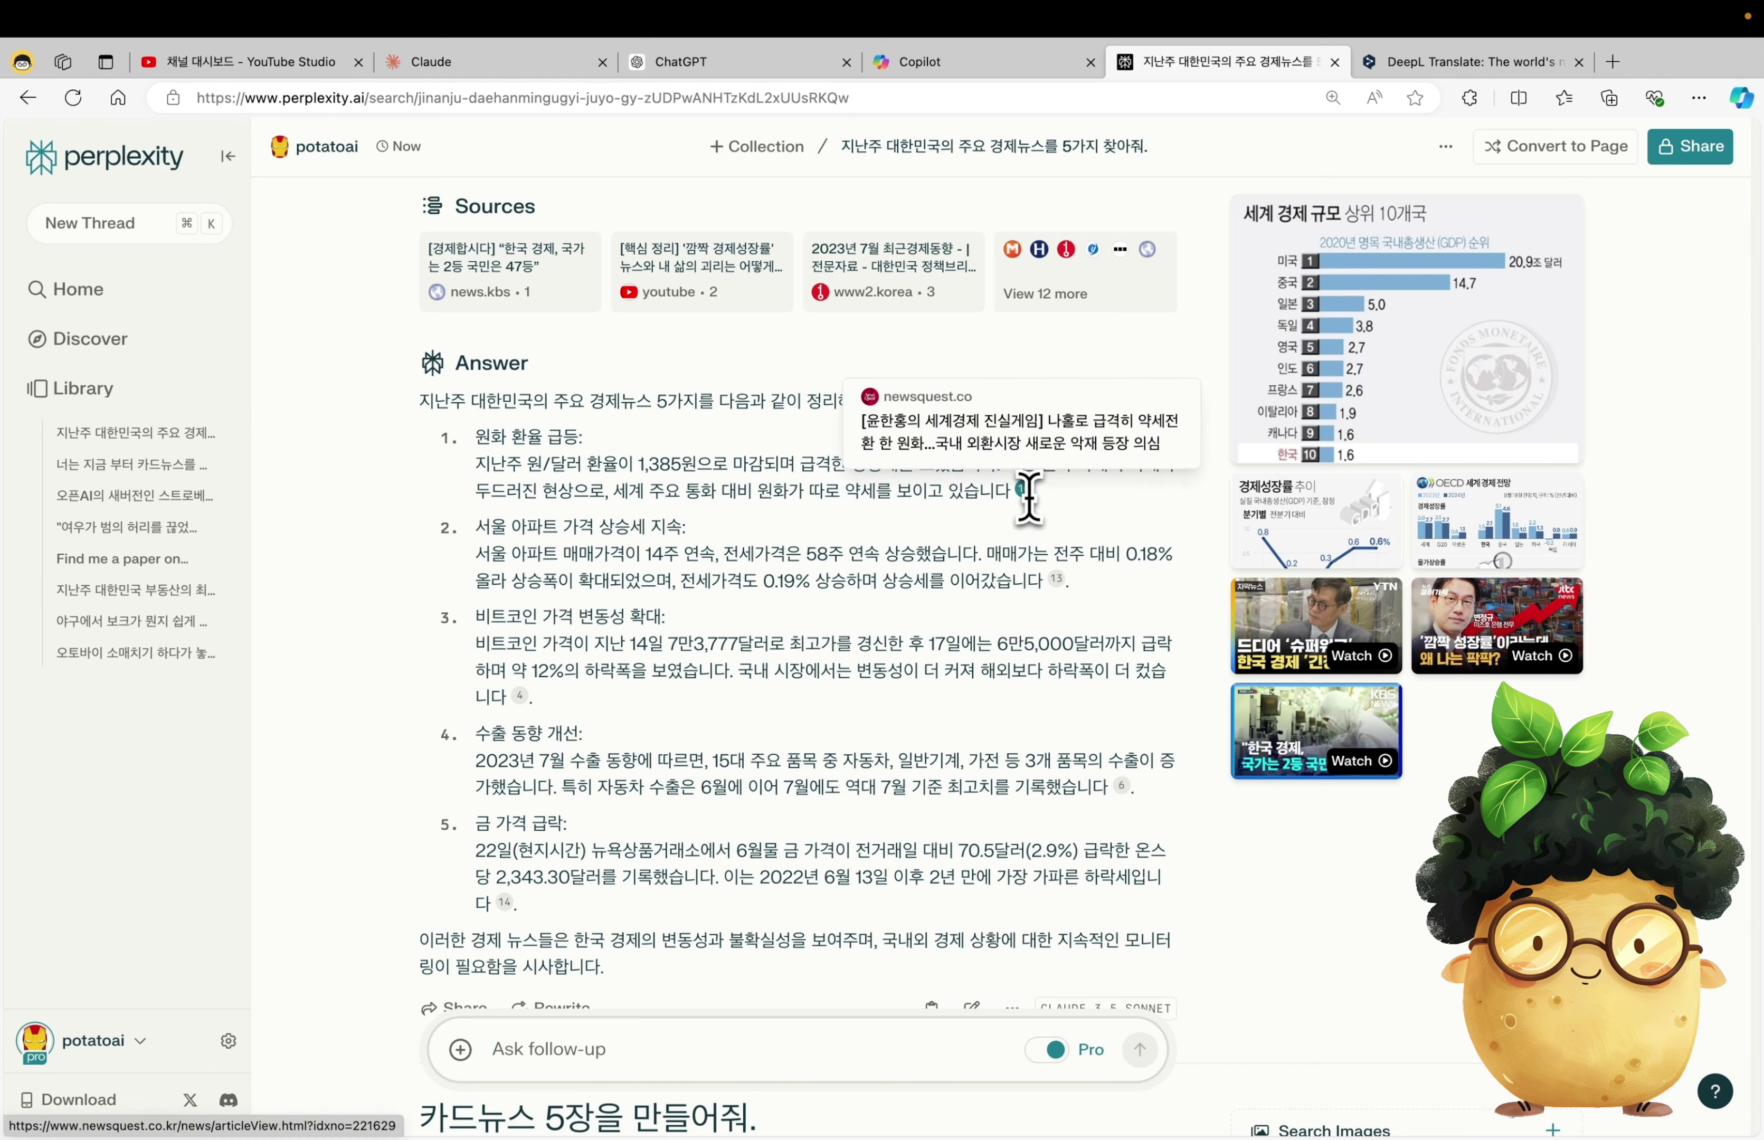
{"action": "mouse_move", "coordinate": [1059, 580]}
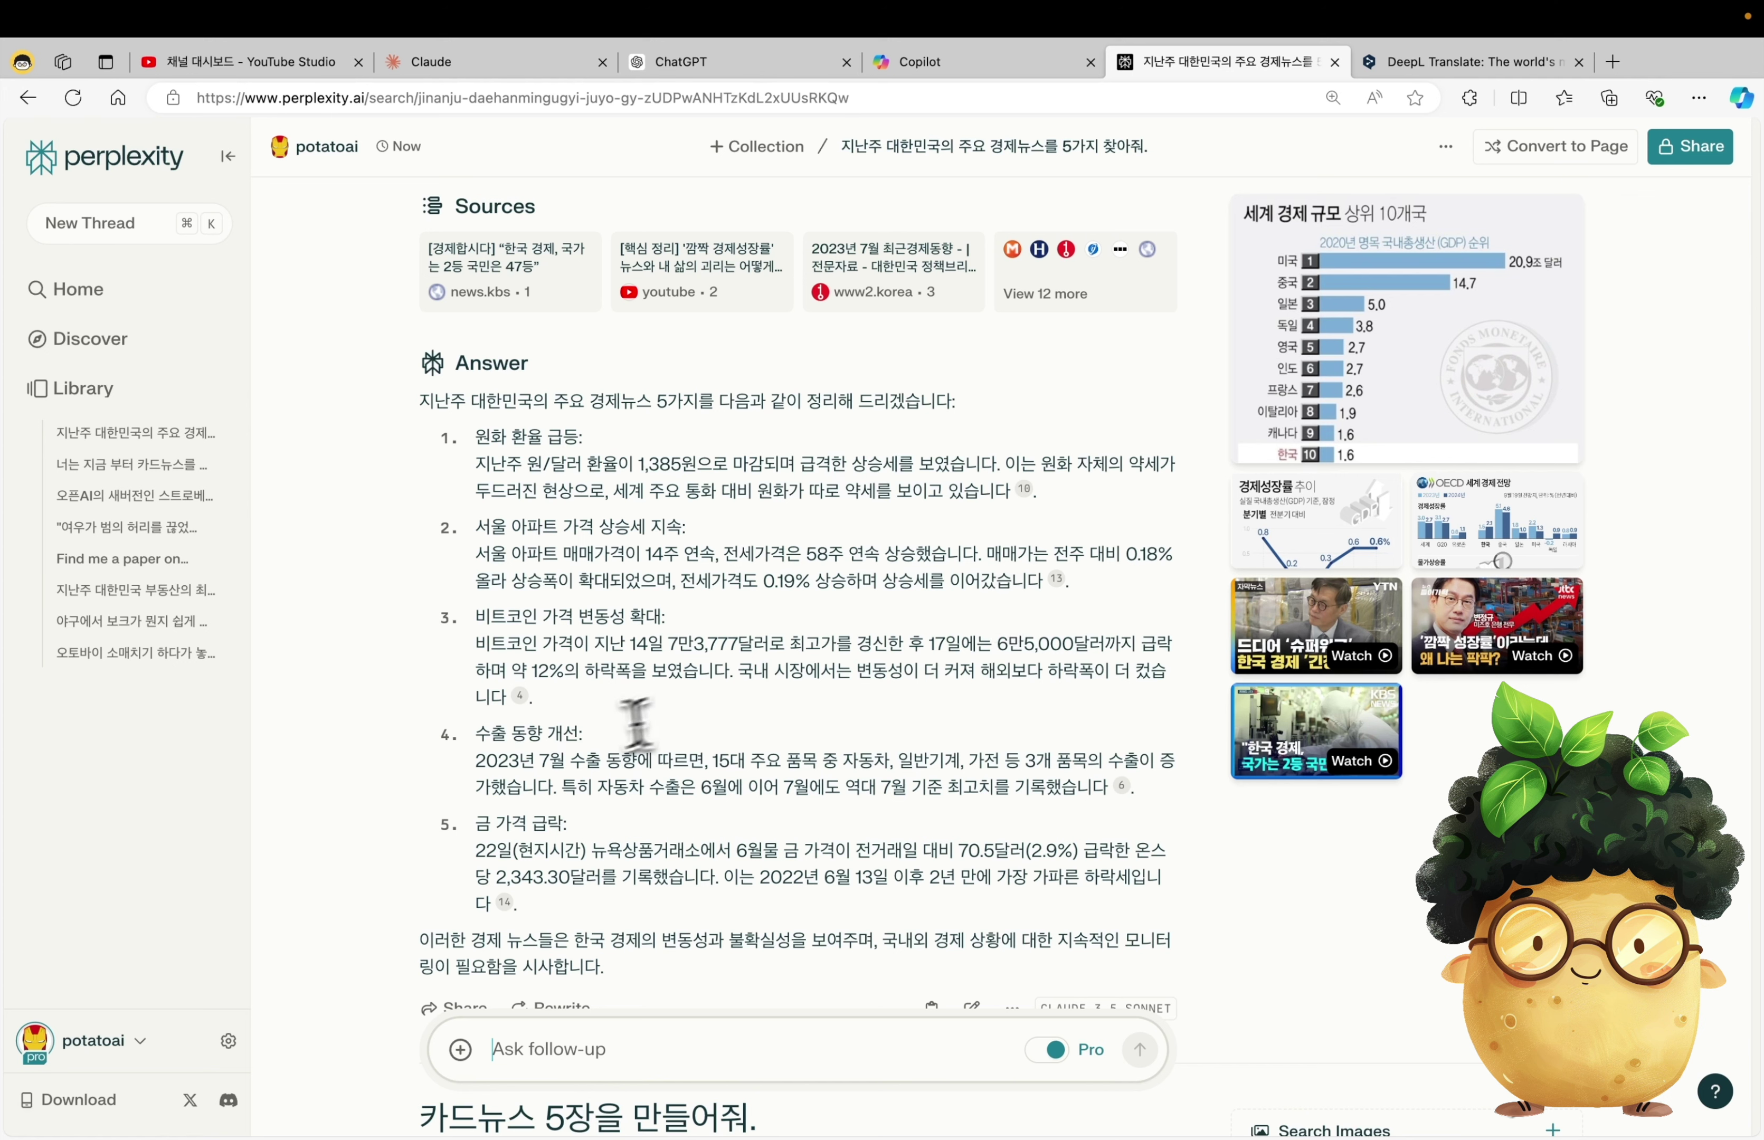
{"action": "mouse_move", "coordinate": [521, 697]}
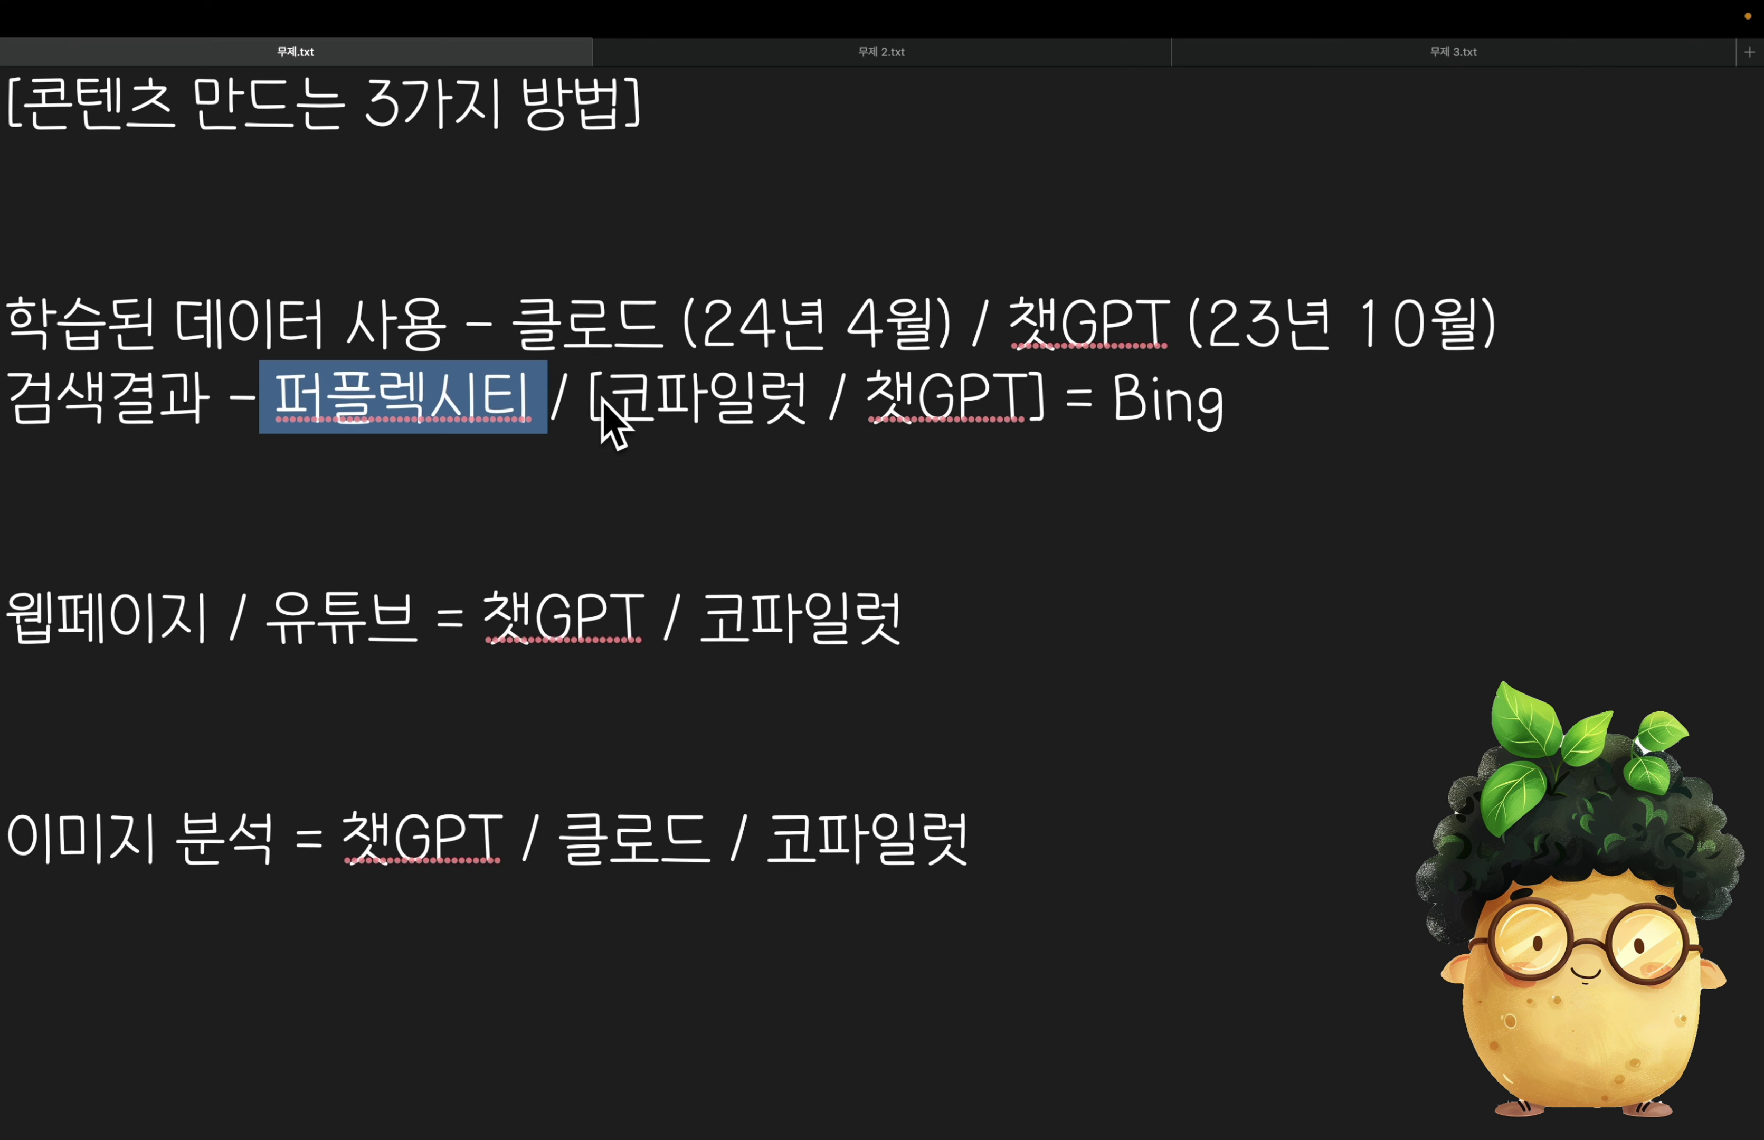
- Select "웹페이지 / 유튜브" in the notes on the three content-making methods
{"action": "key", "text": "shift+Right"}
{"action": "key", "text": "shift+Right"}
{"action": "key", "text": "shift+Right"}
{"action": "key", "text": "shift+Right"}
{"action": "key", "text": "shift+Right"}
{"action": "key", "text": "shift+Right"}
{"action": "key", "text": "shift+Right"}
{"action": "key", "text": "shift+Right"}
{"action": "key", "text": "shift+Right"}
{"action": "key", "text": "shift+Right"}
{"action": "key", "text": "shift+Right"}
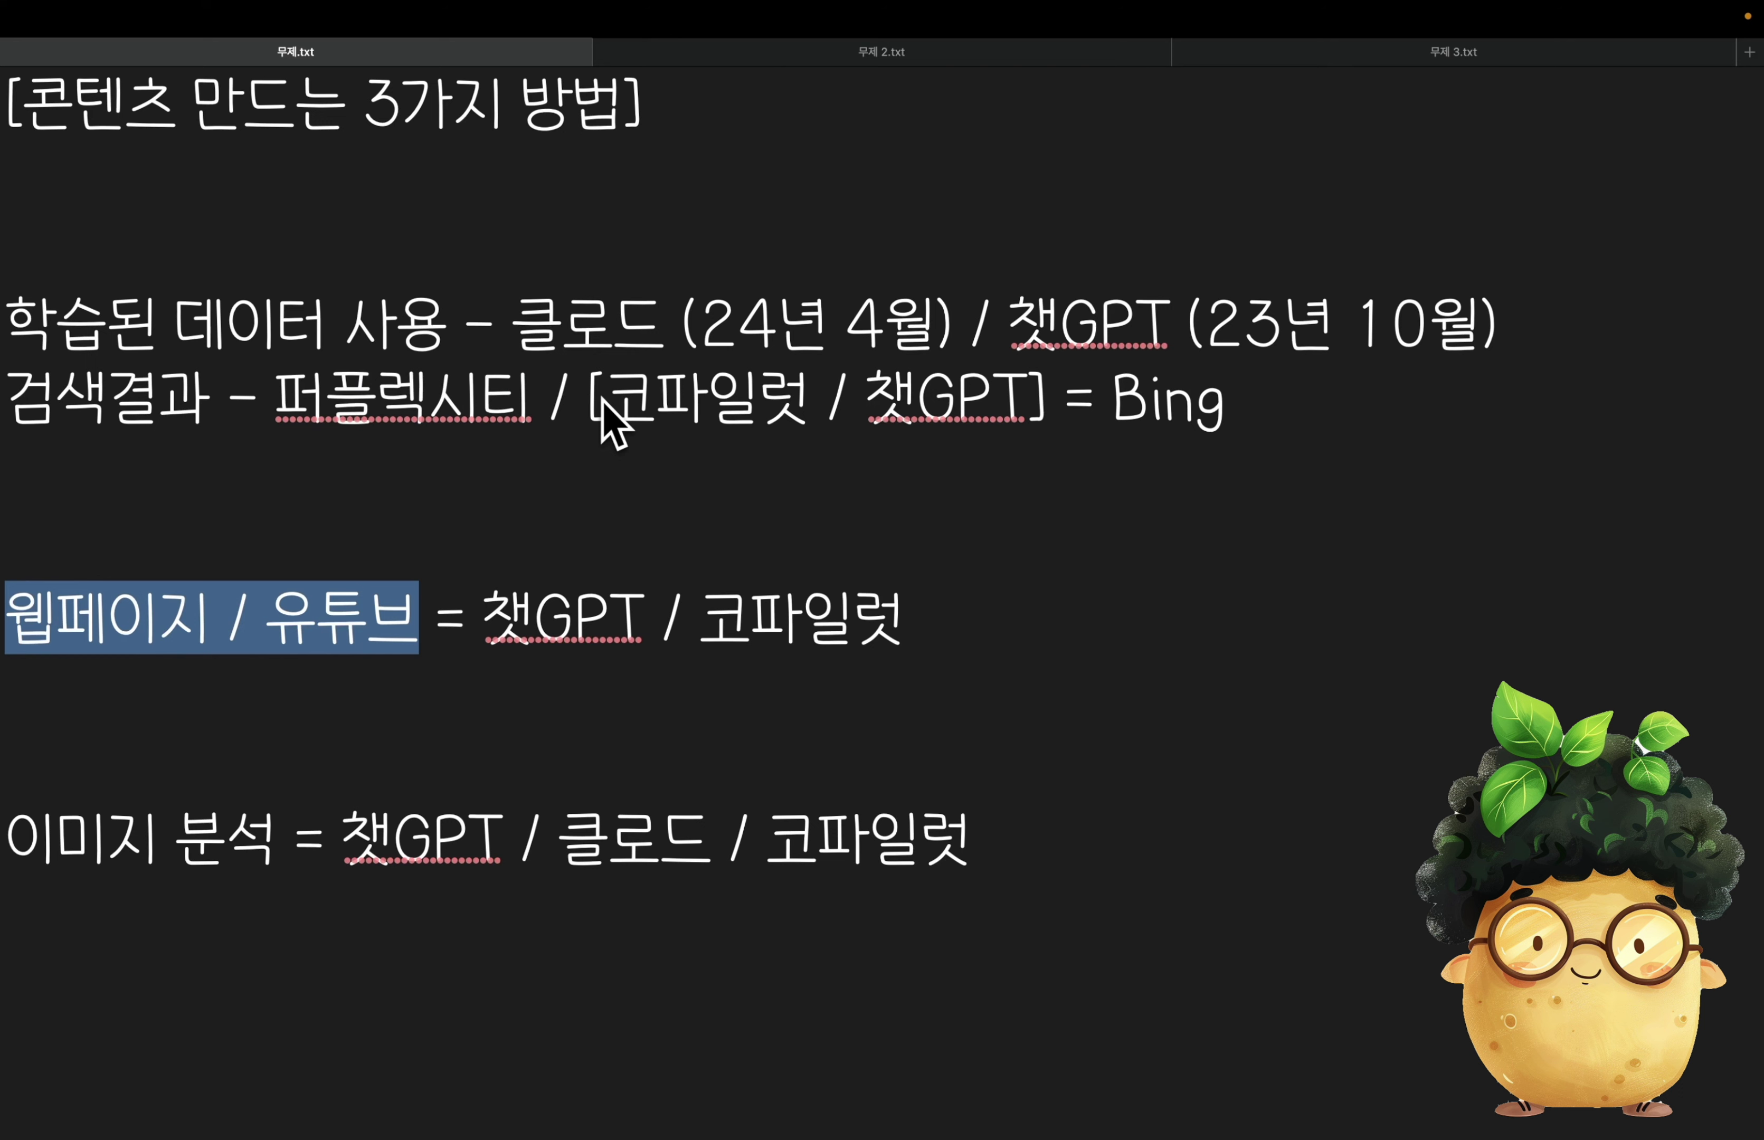
- Highlight "클로드" in the trained-data line of the notes, followed by "챗GPT / 코파일럿" in the web page and YouTube line
{"action": "double_click", "coordinate": [587, 319]}
{"action": "left_click_drag", "start_coordinate": [587, 320], "coordinate": [667, 327]}
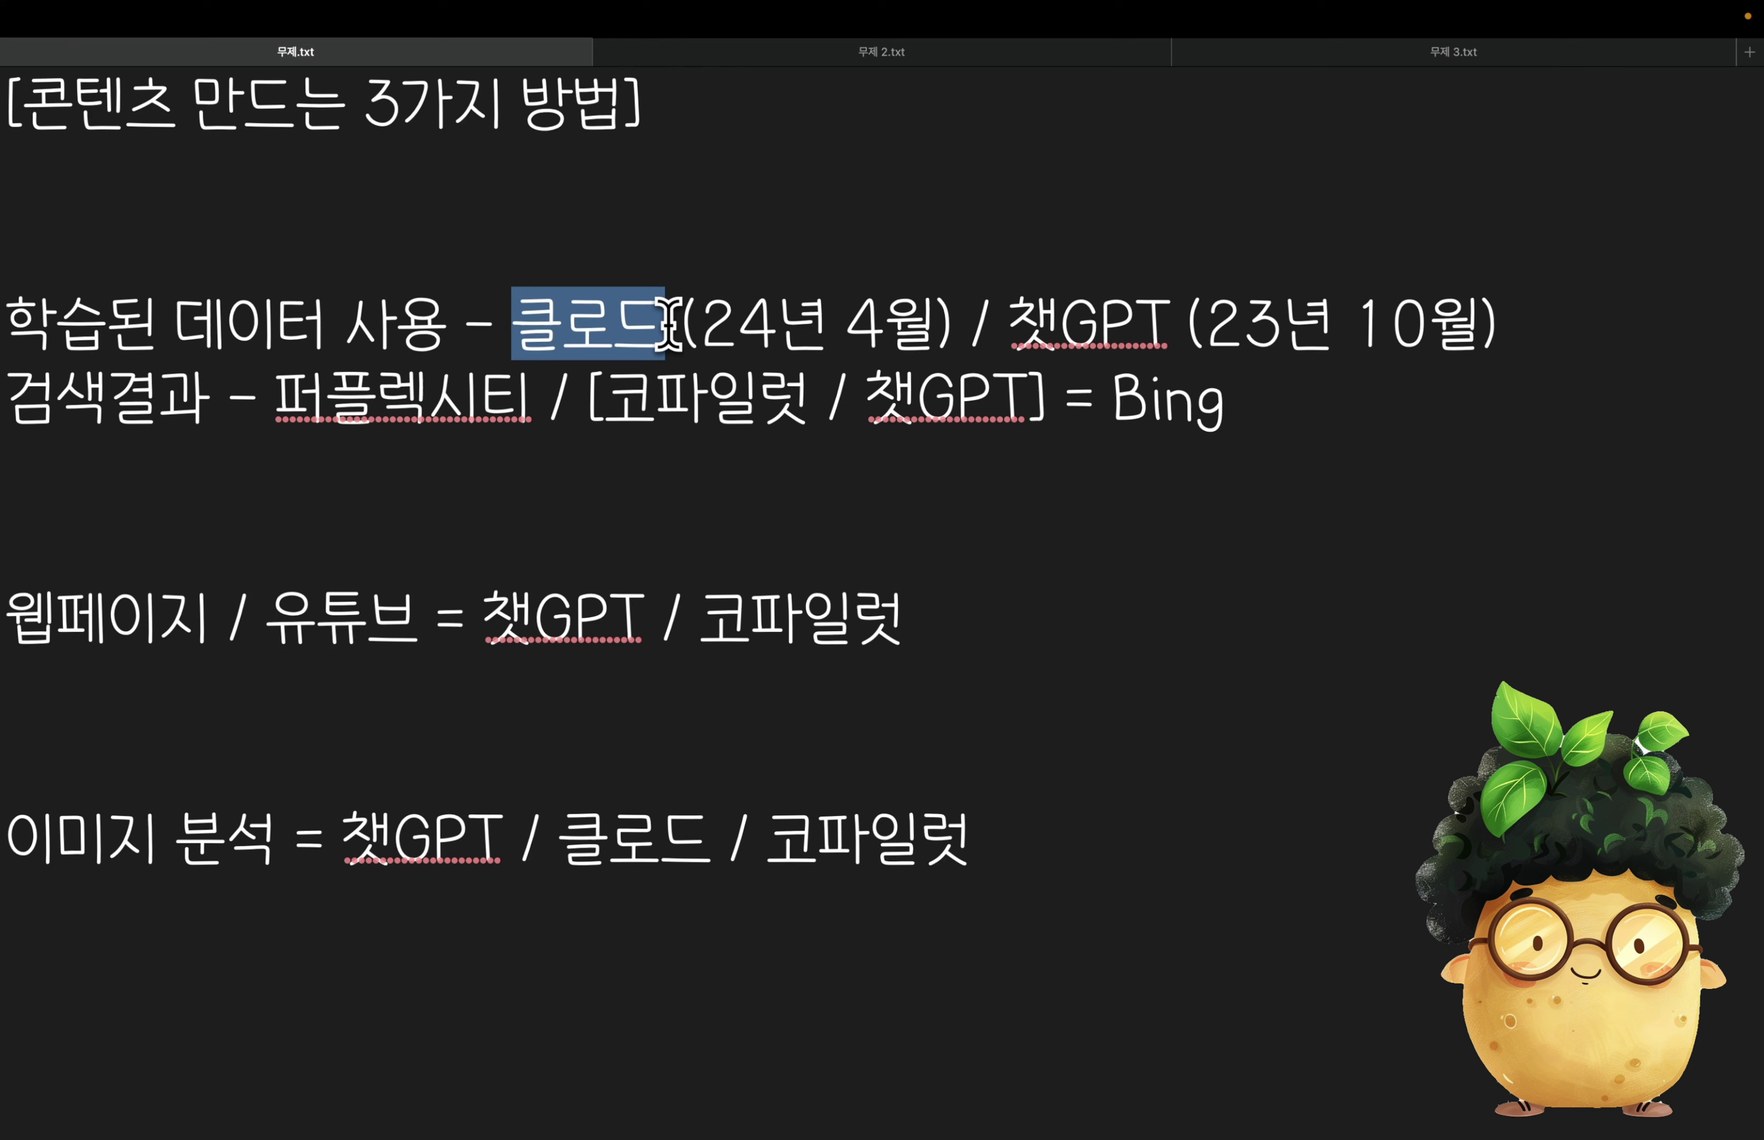
{"action": "left_click", "coordinate": [419, 630]}
{"action": "key", "text": "super+shift+Left"}
{"action": "left_click_drag", "start_coordinate": [483, 623], "coordinate": [893, 617]}
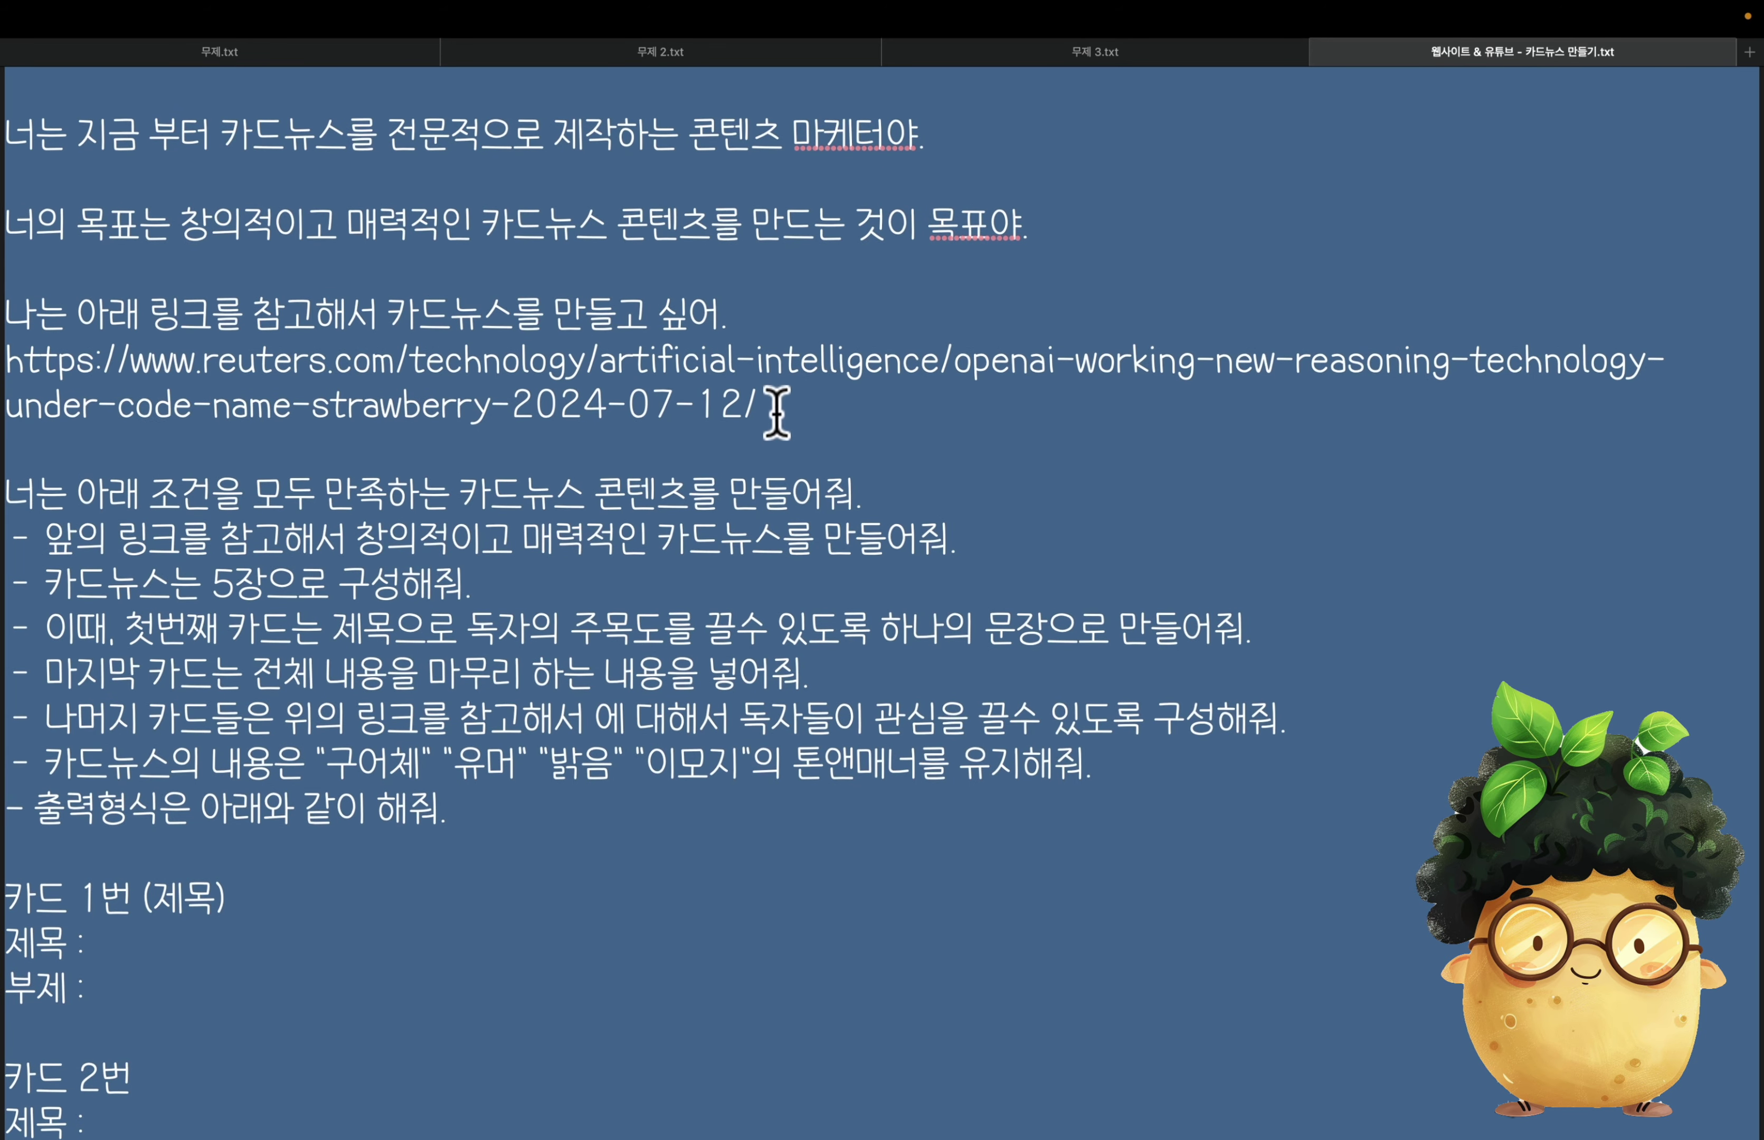
- Select "나는 아래 링크를 참고해서 카드뉴스를 만들고 싶어." in the website and YouTube prompt document and view the linked Reuters article
{"action": "triple_click", "coordinate": [776, 325]}
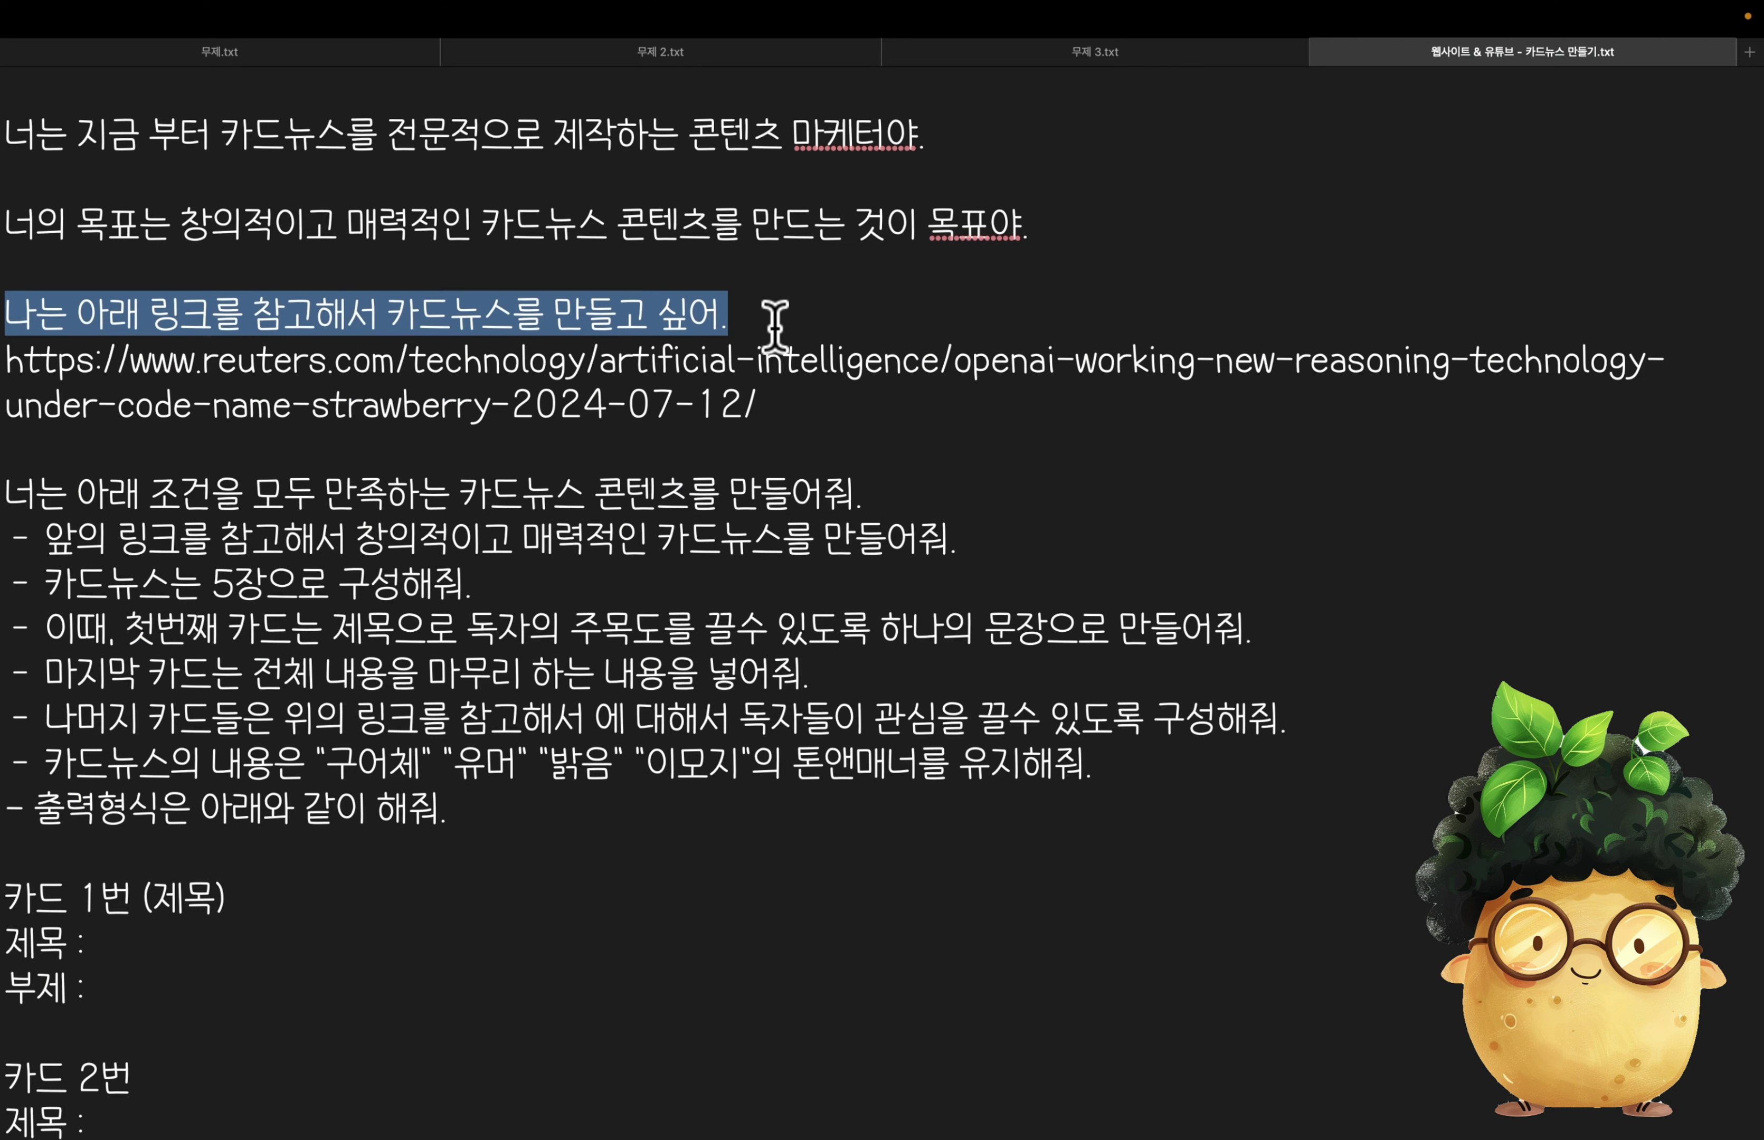
{"action": "triple_click", "coordinate": [776, 328]}
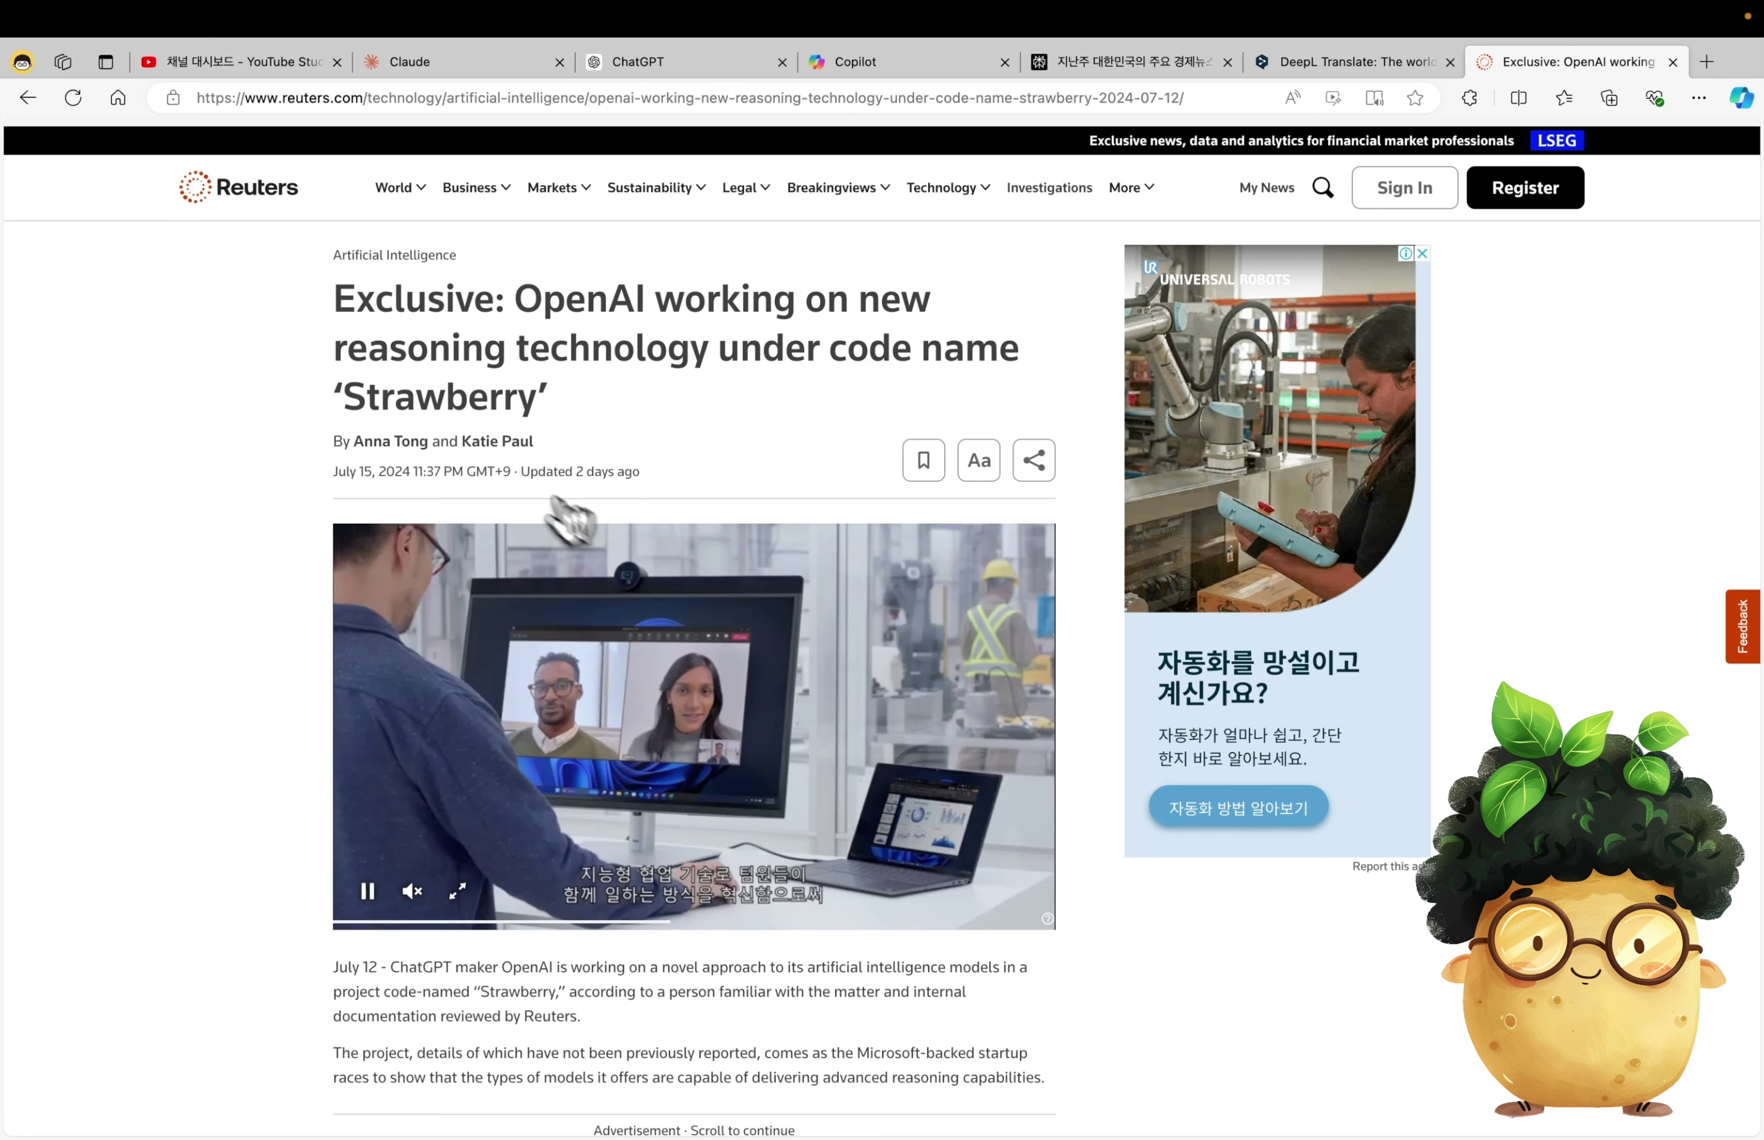
- Send Copilot the full card-news prompt containing the Reuters "Strawberry" article link and view its answer
{"action": "left_click_drag", "start_coordinate": [341, 399], "coordinate": [537, 398]}
{"action": "left_click", "coordinate": [586, 97]}
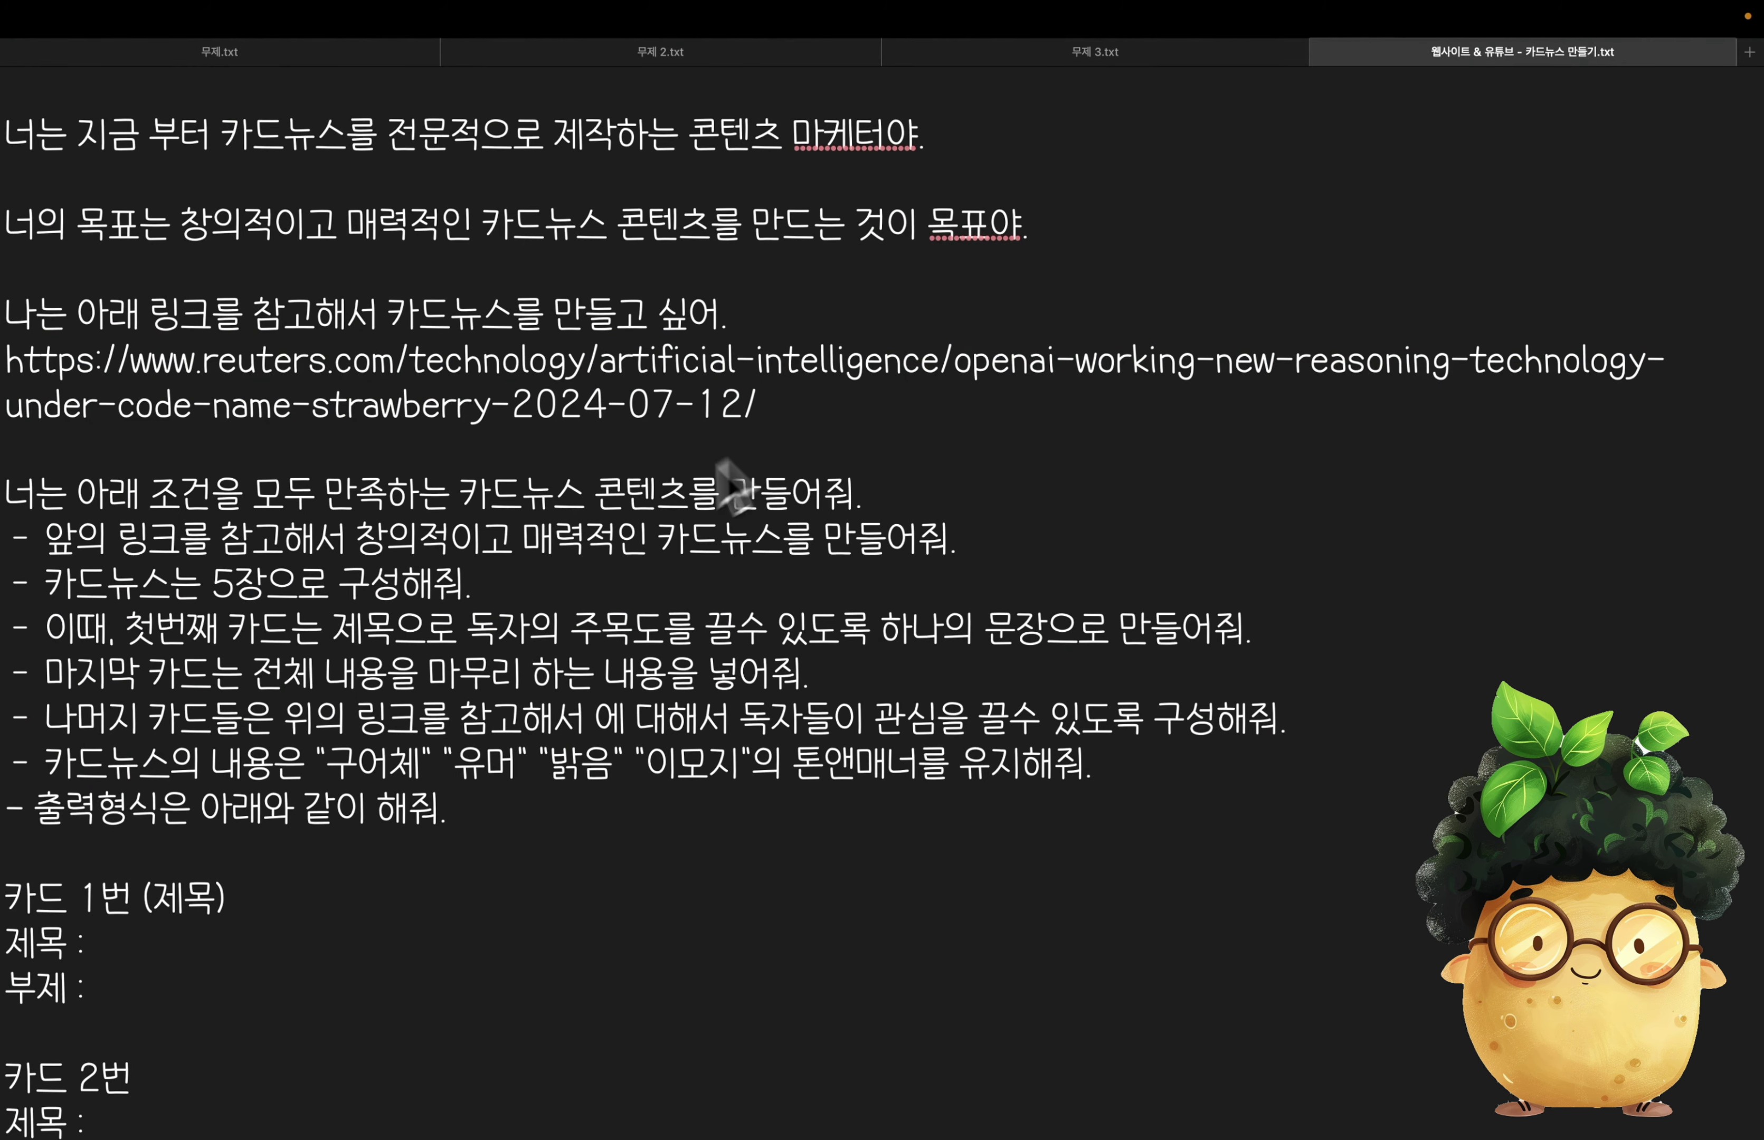
{"action": "key", "text": "super+a"}
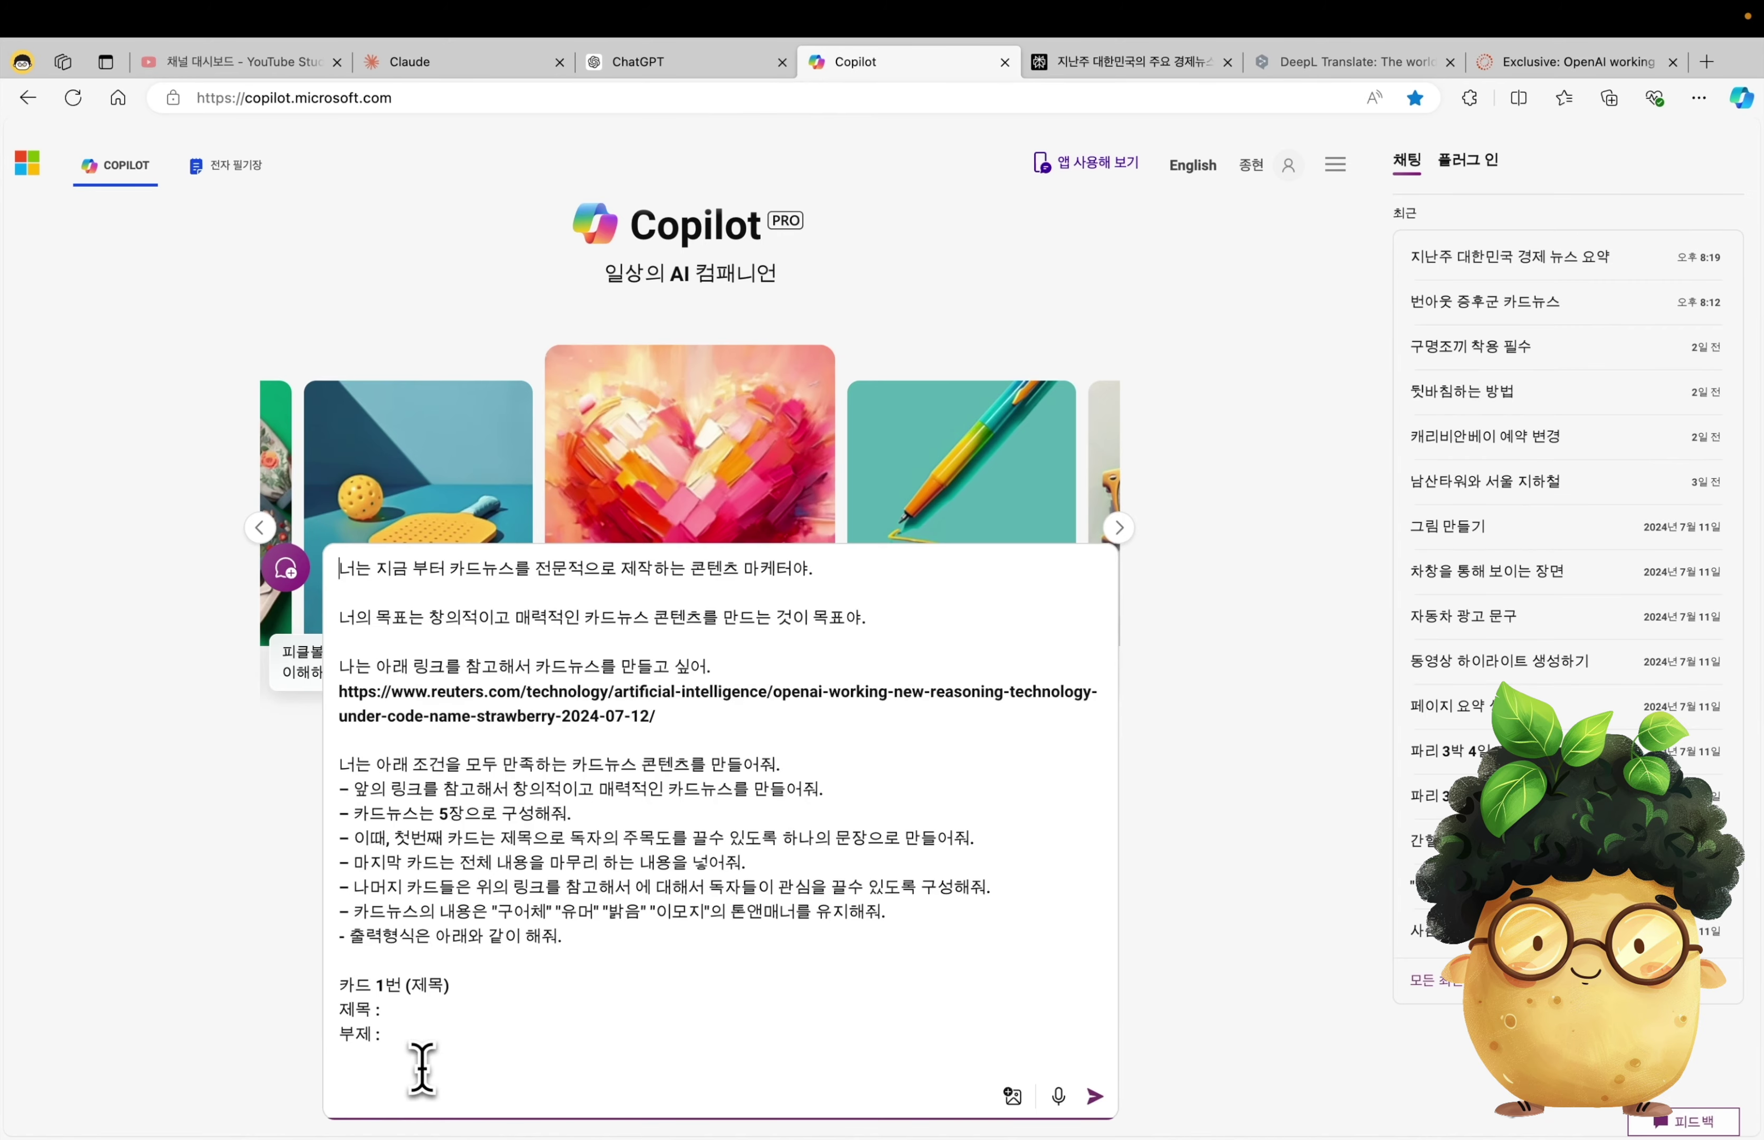
{"action": "key", "text": "Return"}
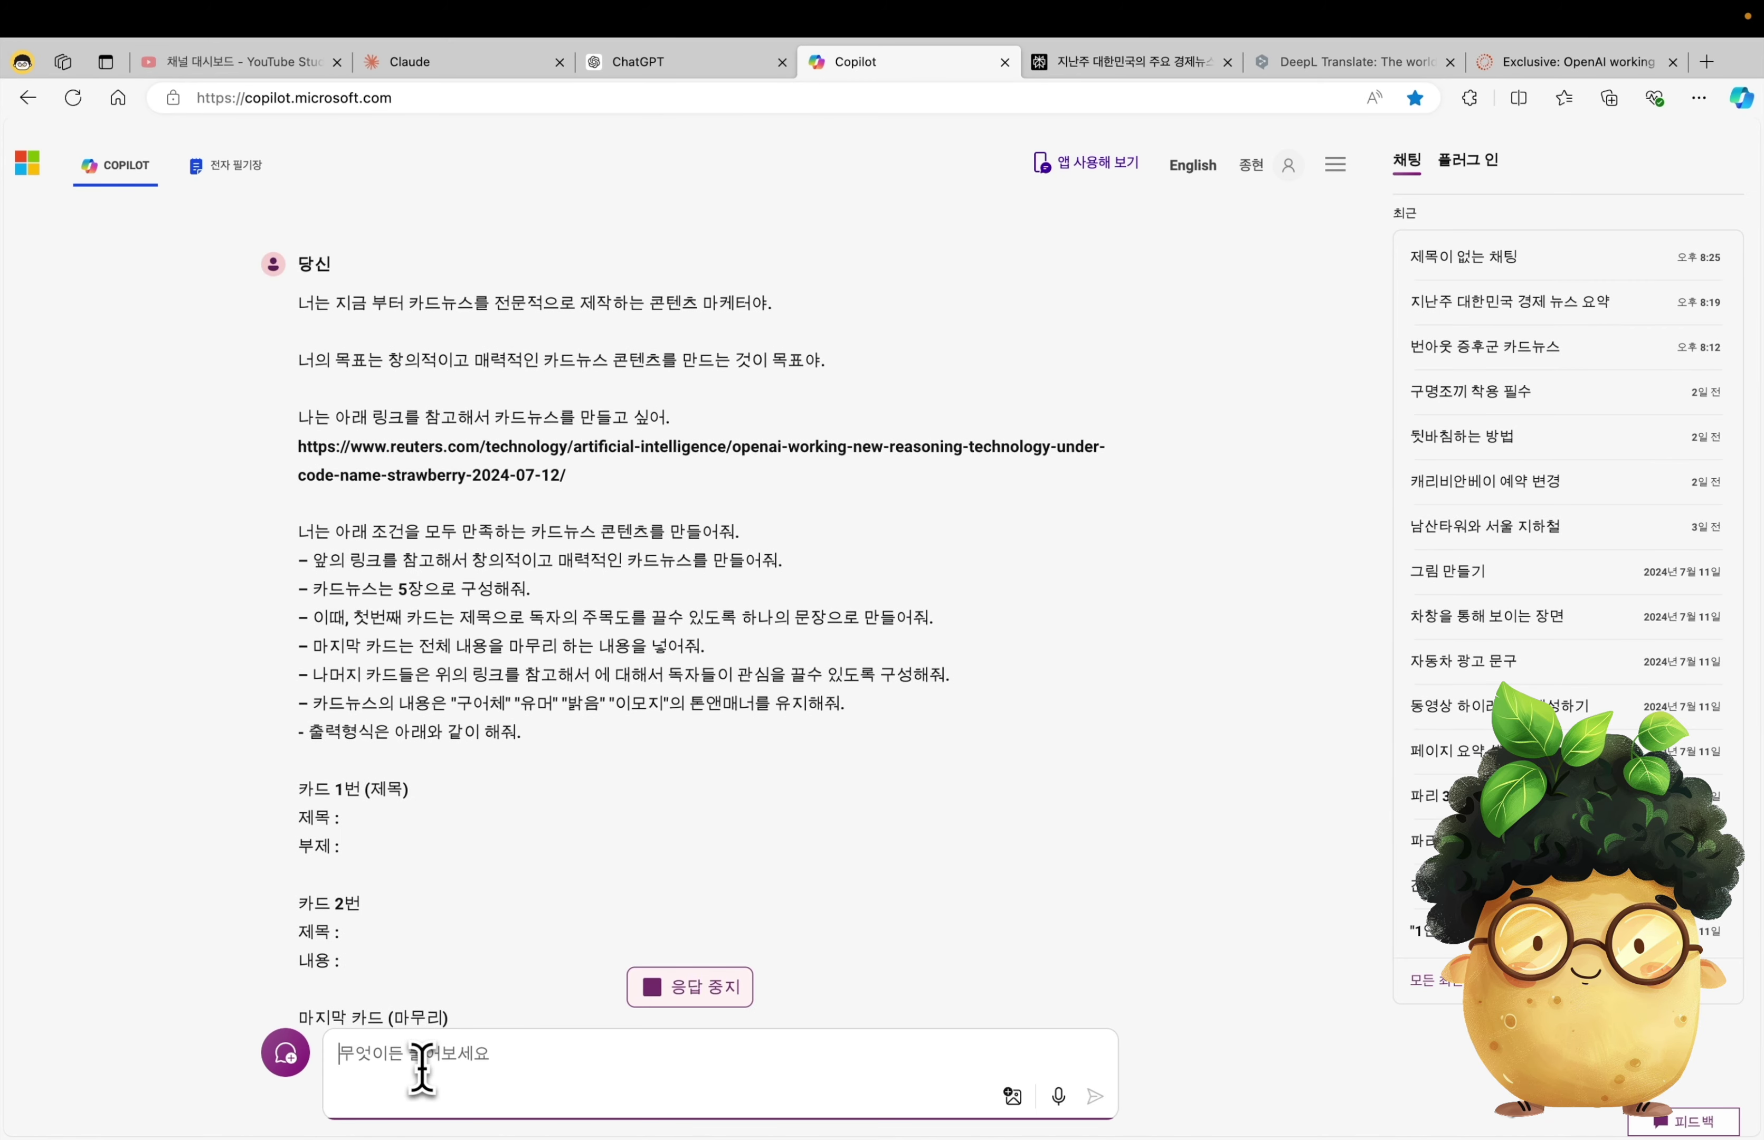
{"action": "scroll", "coordinate": [777, 882], "scroll_direction": "down", "scroll_amount": 2}
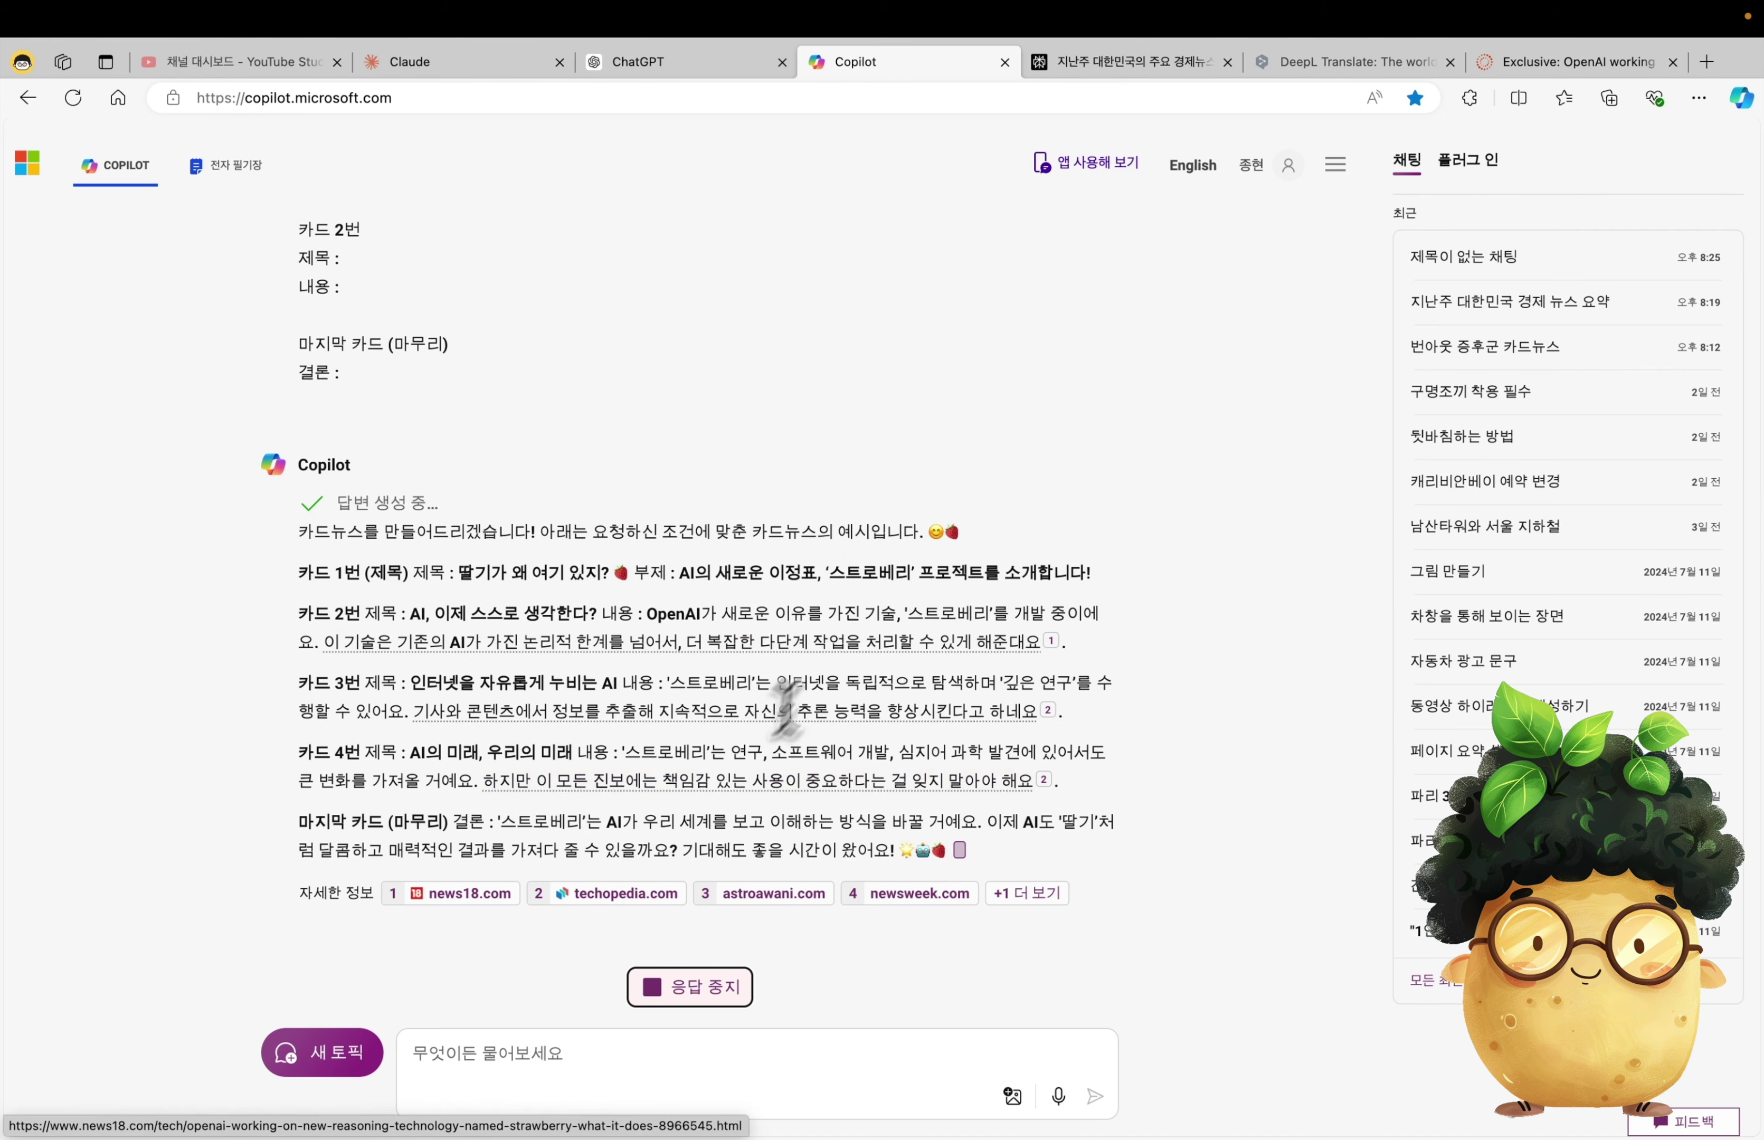
- View the WebPilot and Voxscript GPT pages in ChatGPT and send the Reuters card-news prompt to WebPilot
{"action": "key", "text": "ctrl+shift+Tab"}
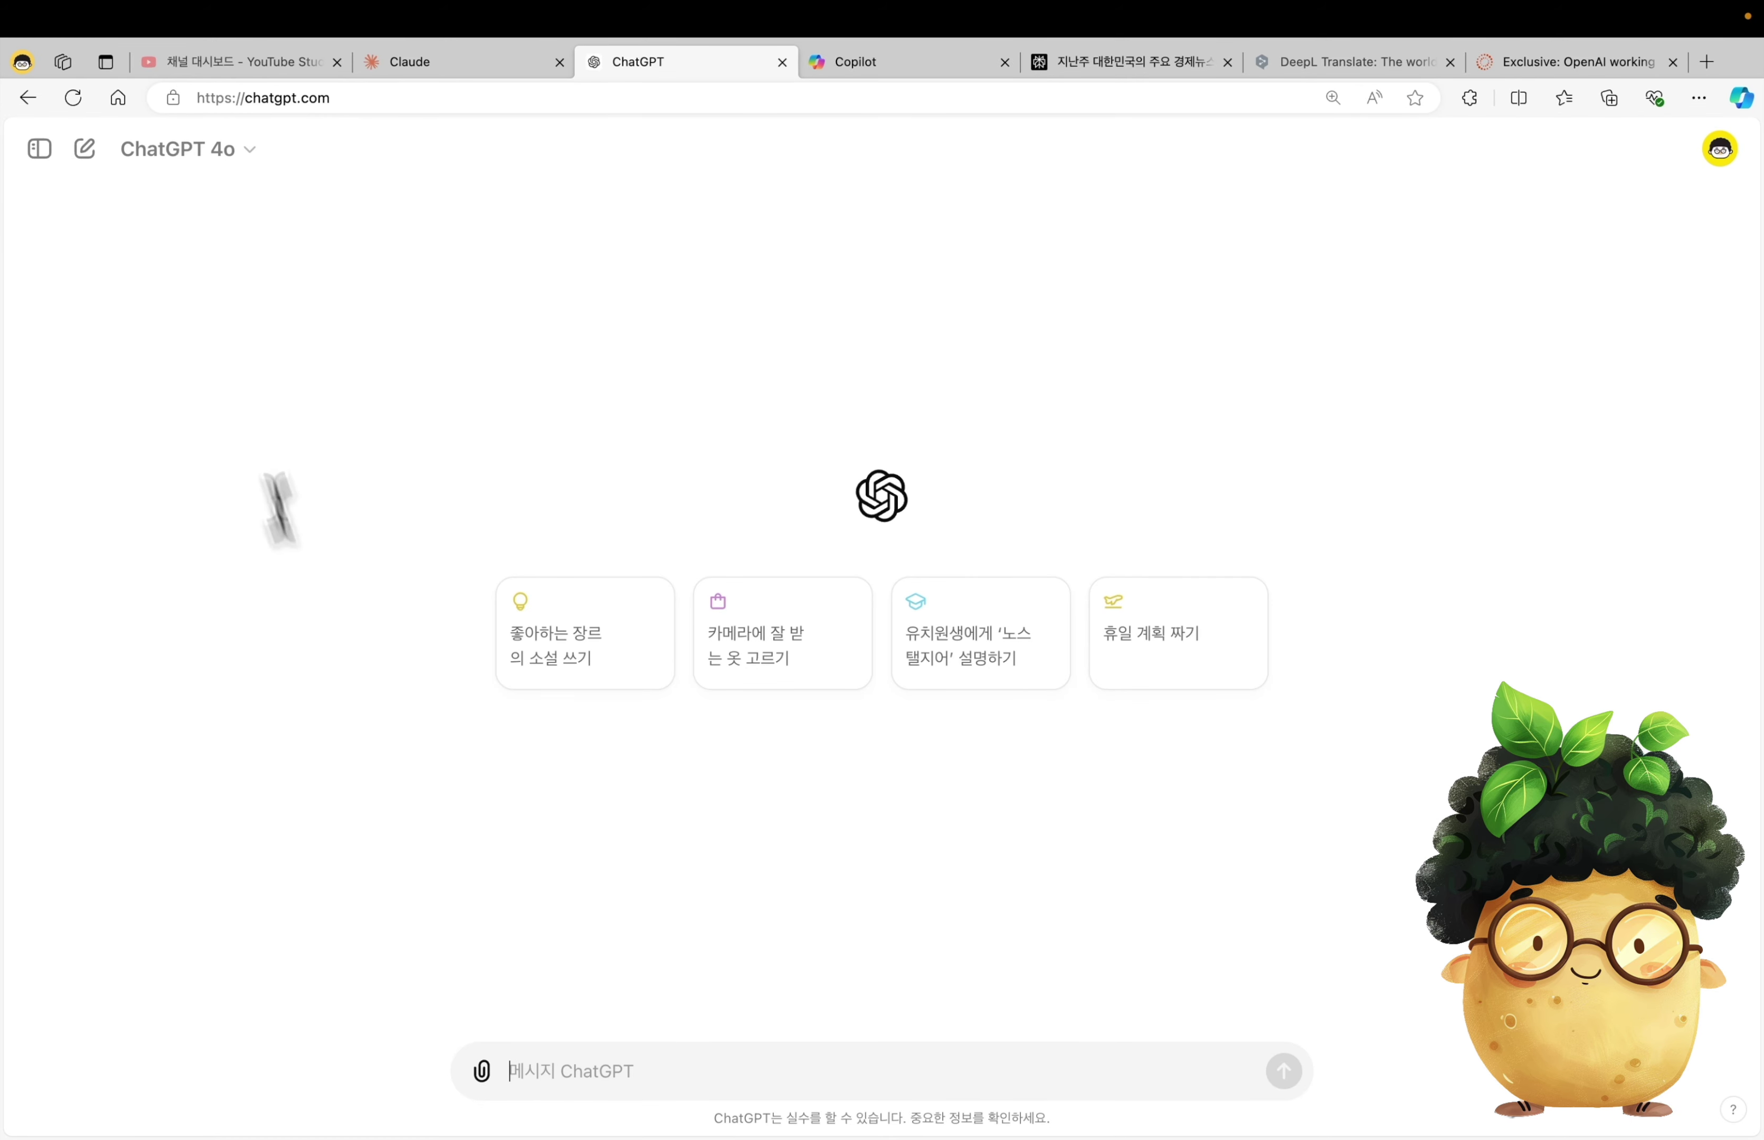
{"action": "key", "text": "super+bracketright"}
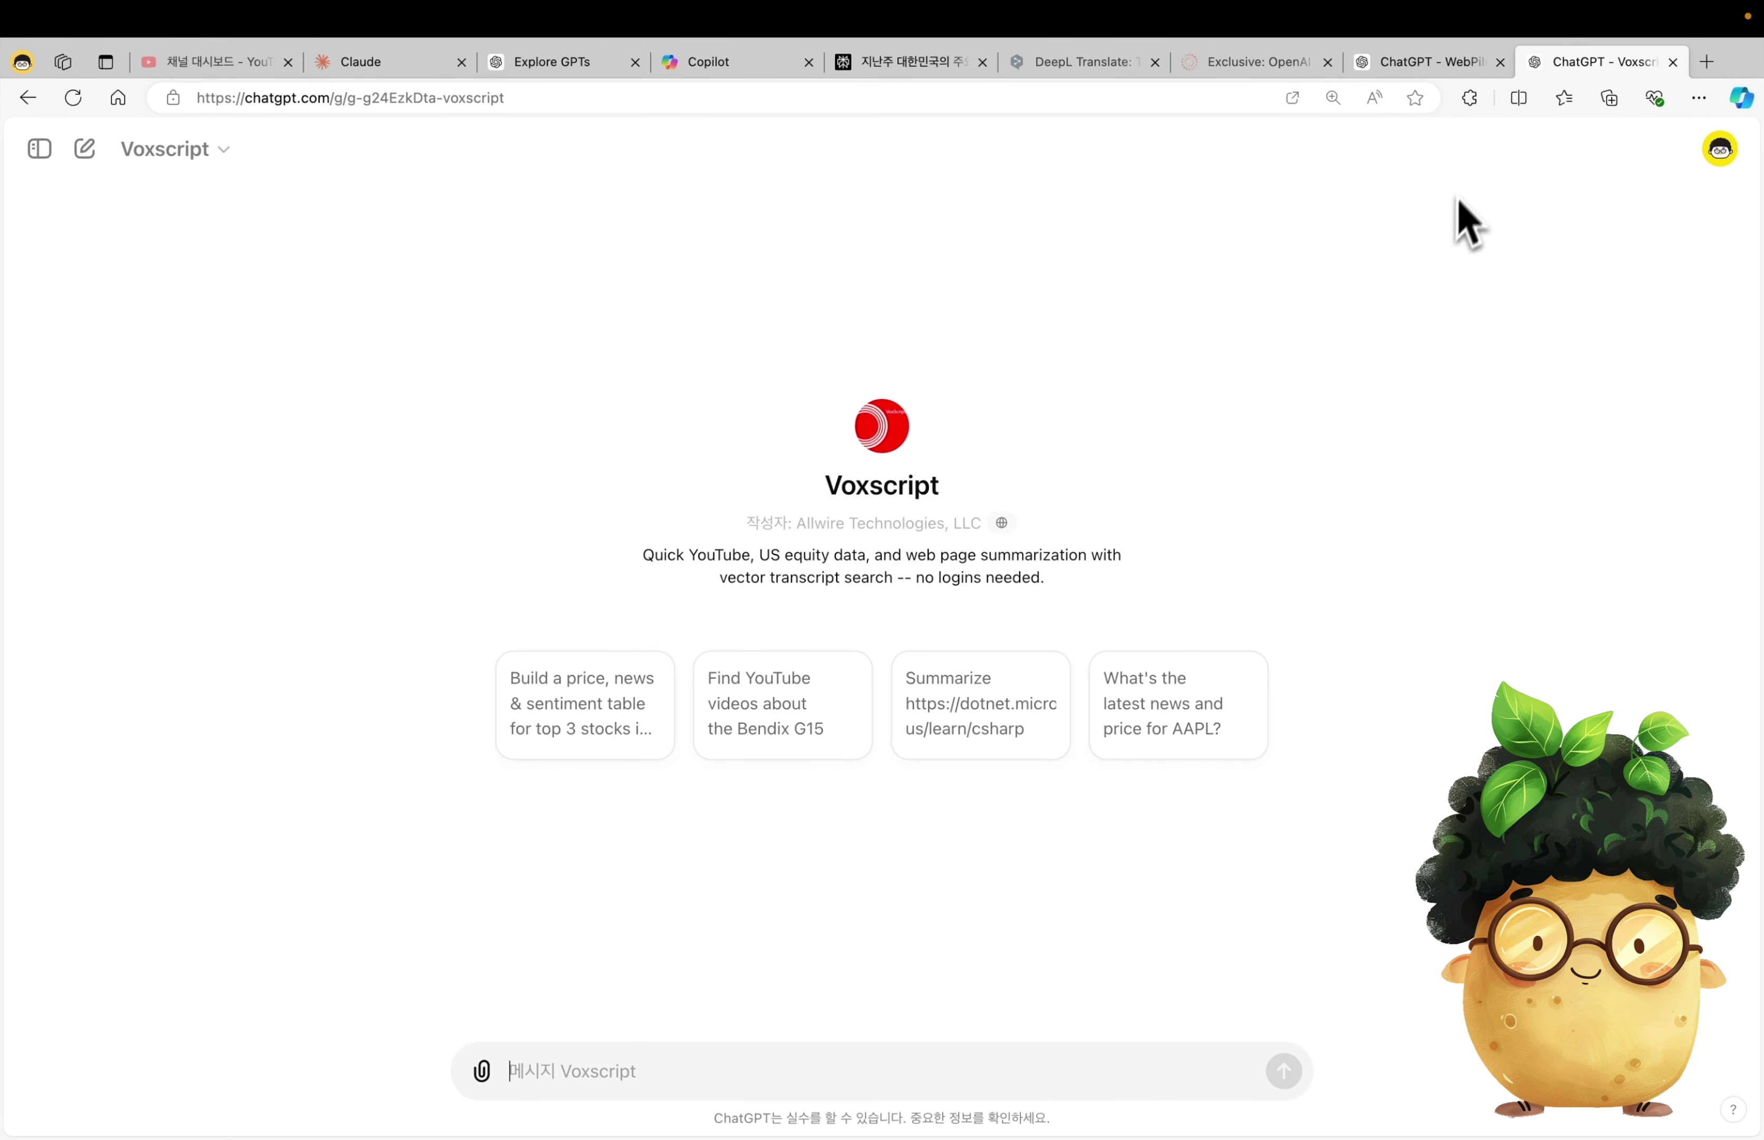
{"action": "left_click", "coordinate": [1414, 71]}
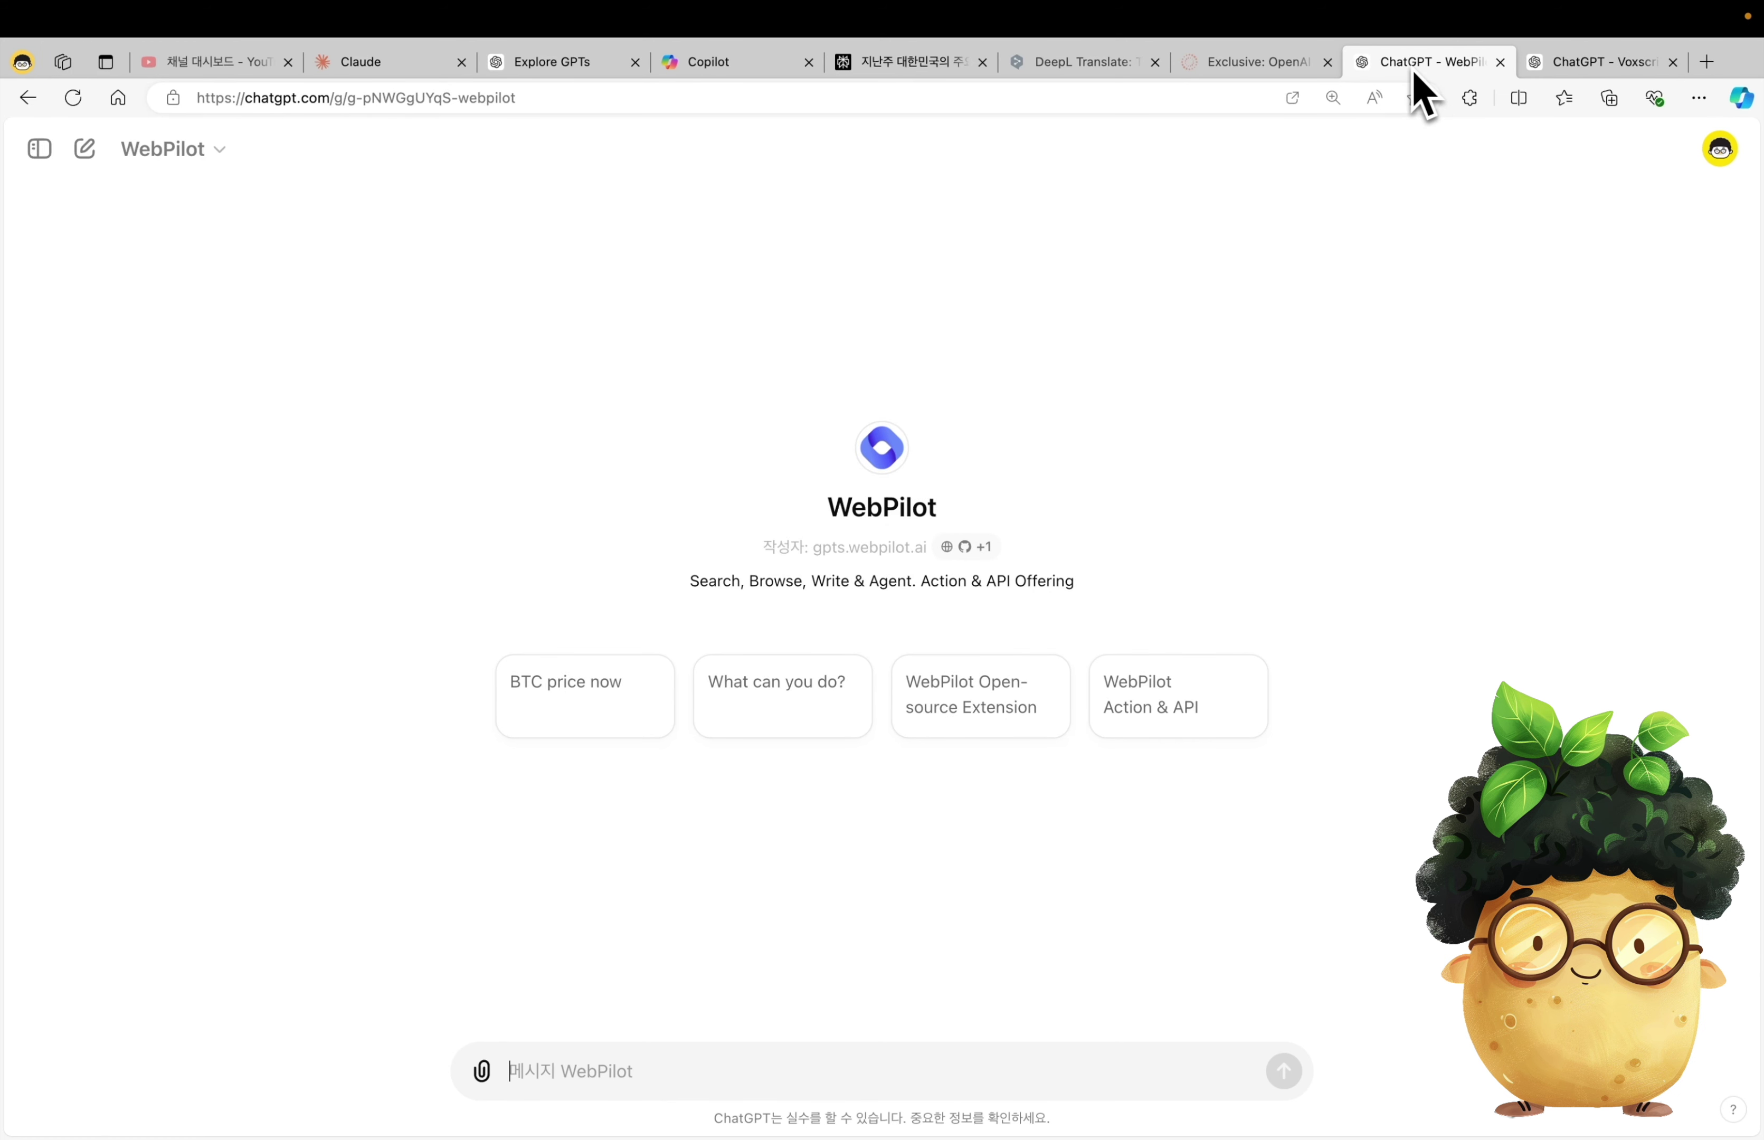
{"action": "left_click", "coordinate": [1594, 74]}
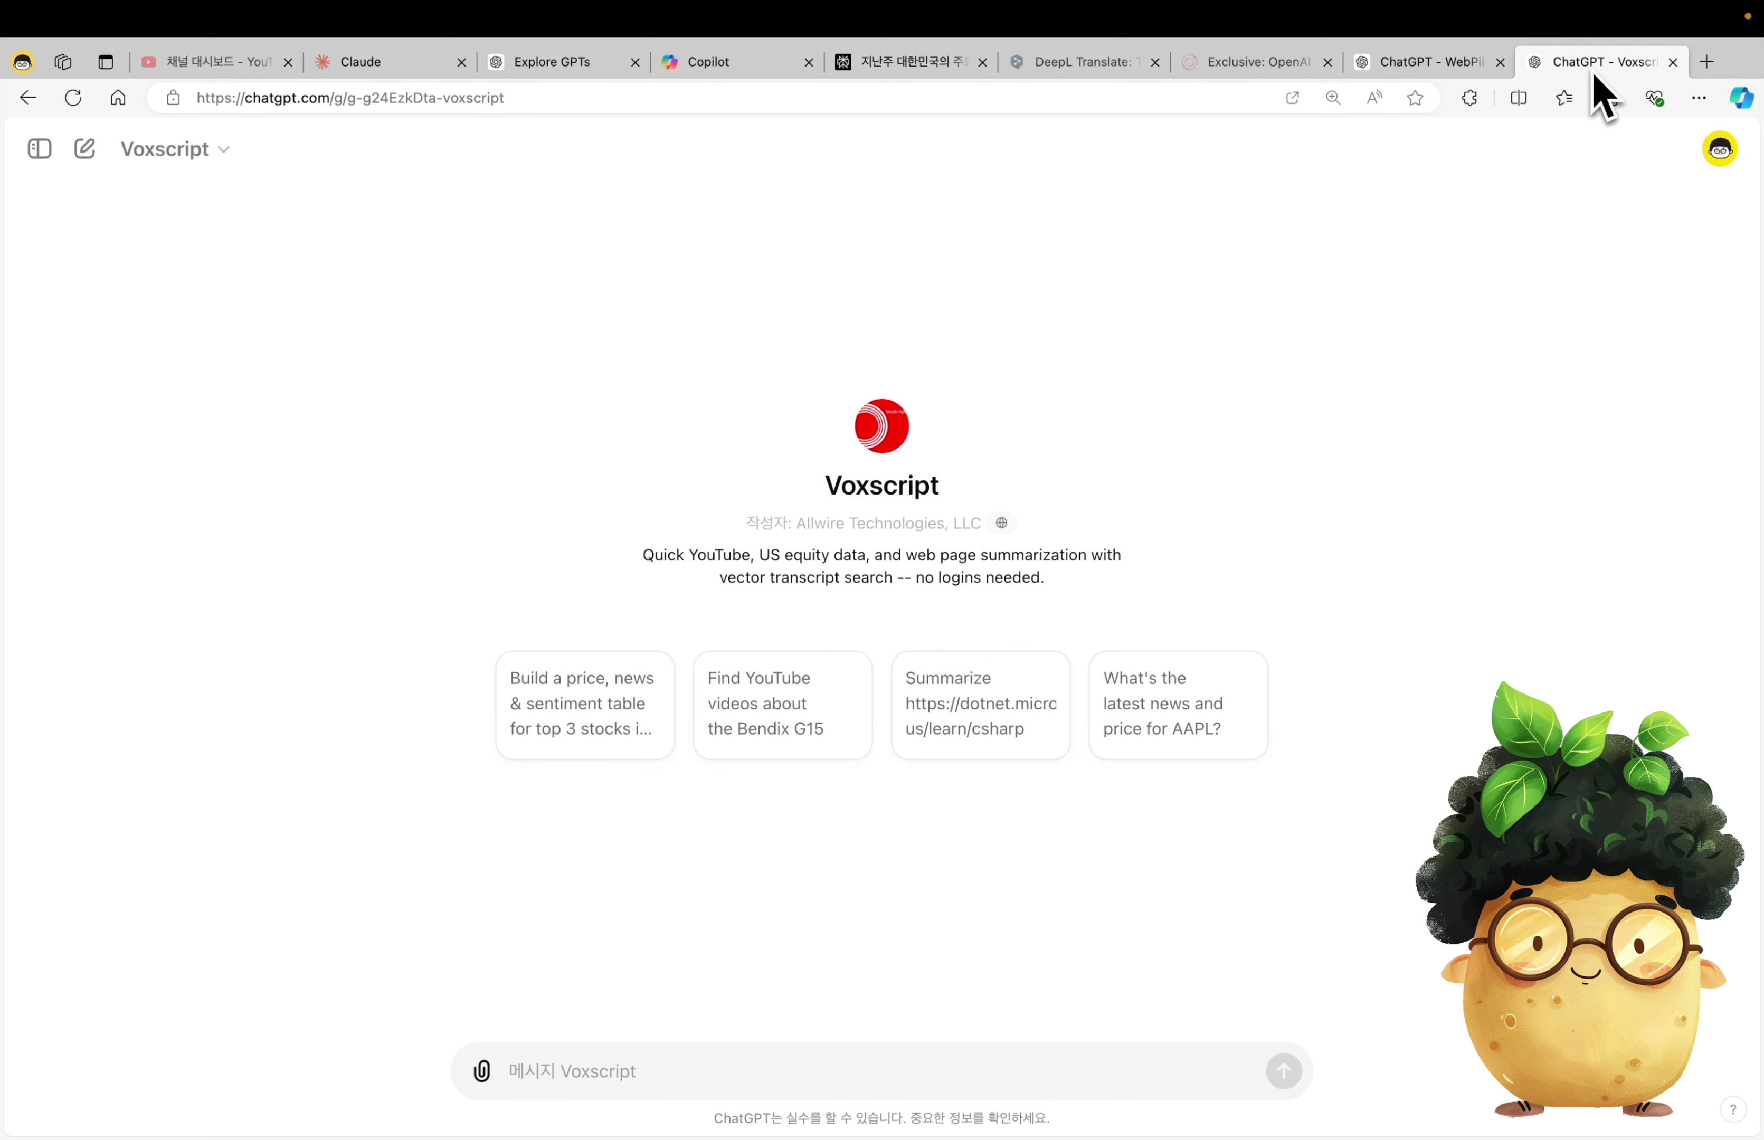
{"action": "left_click", "coordinate": [1424, 62]}
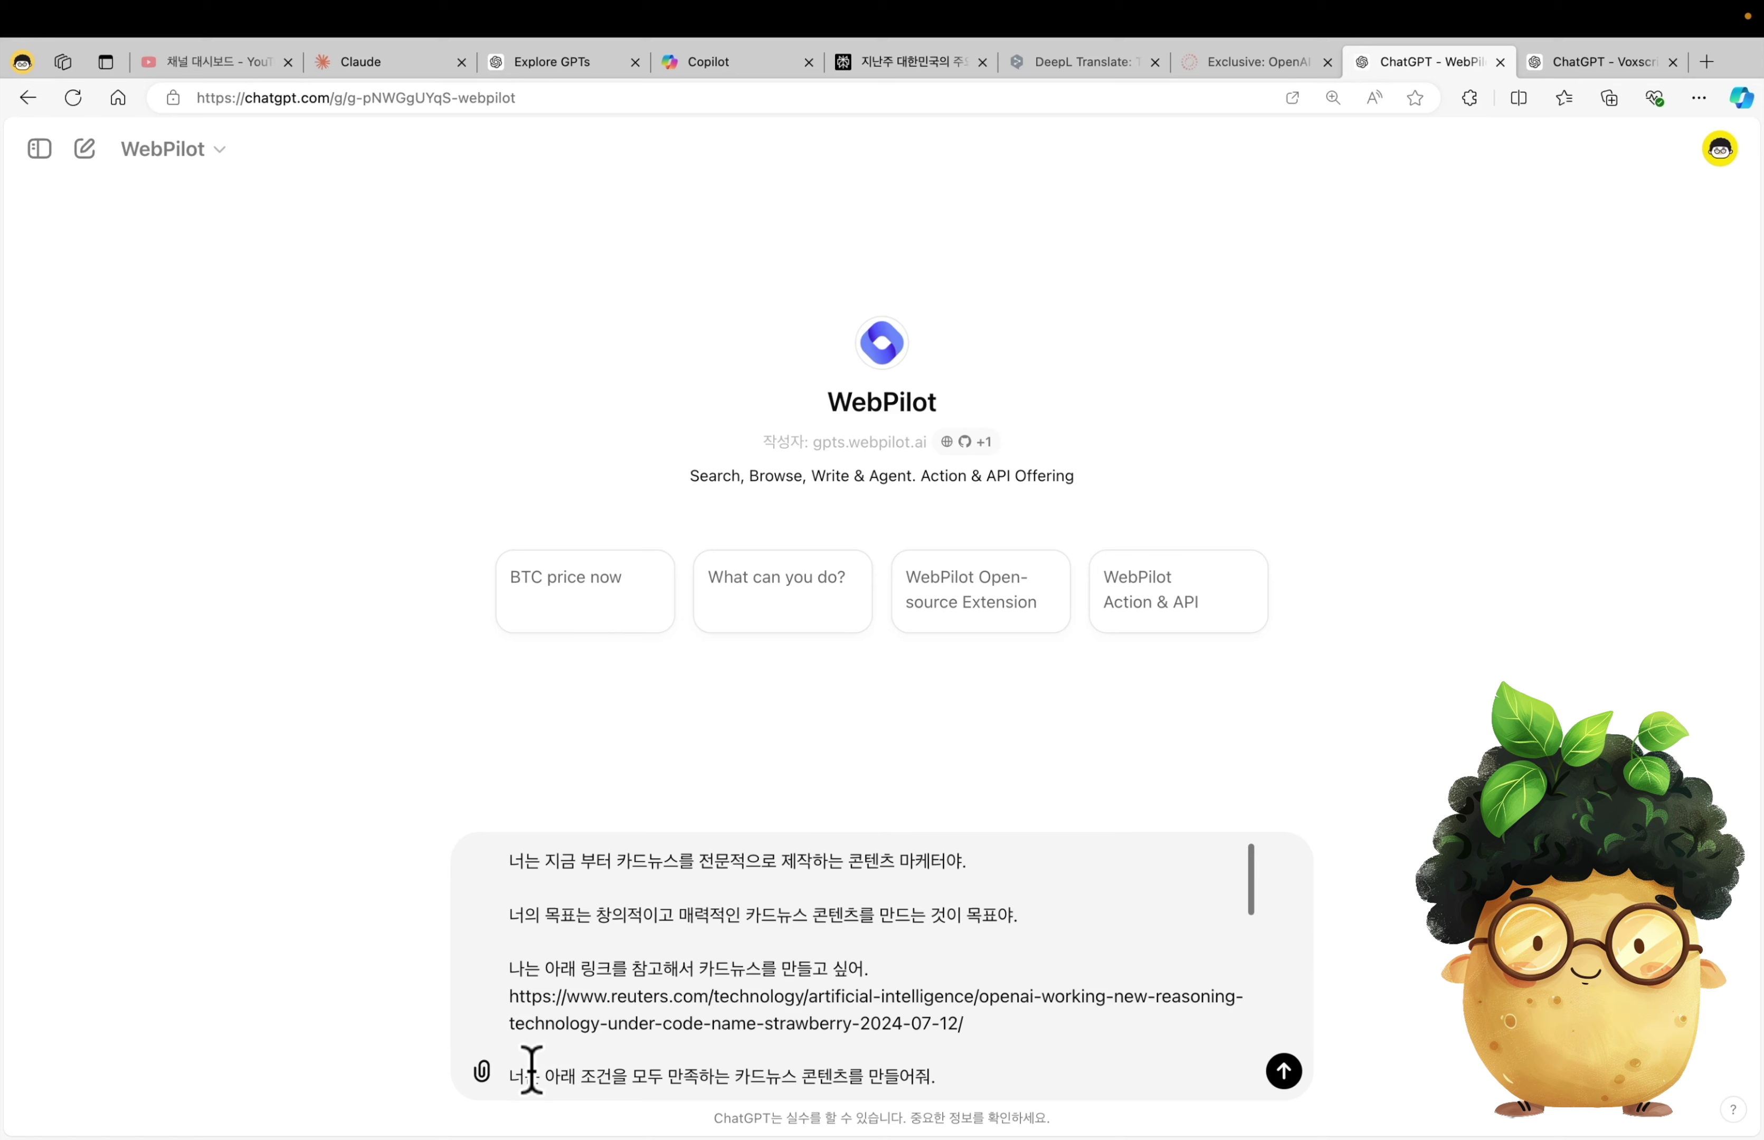
{"action": "key", "text": "Return"}
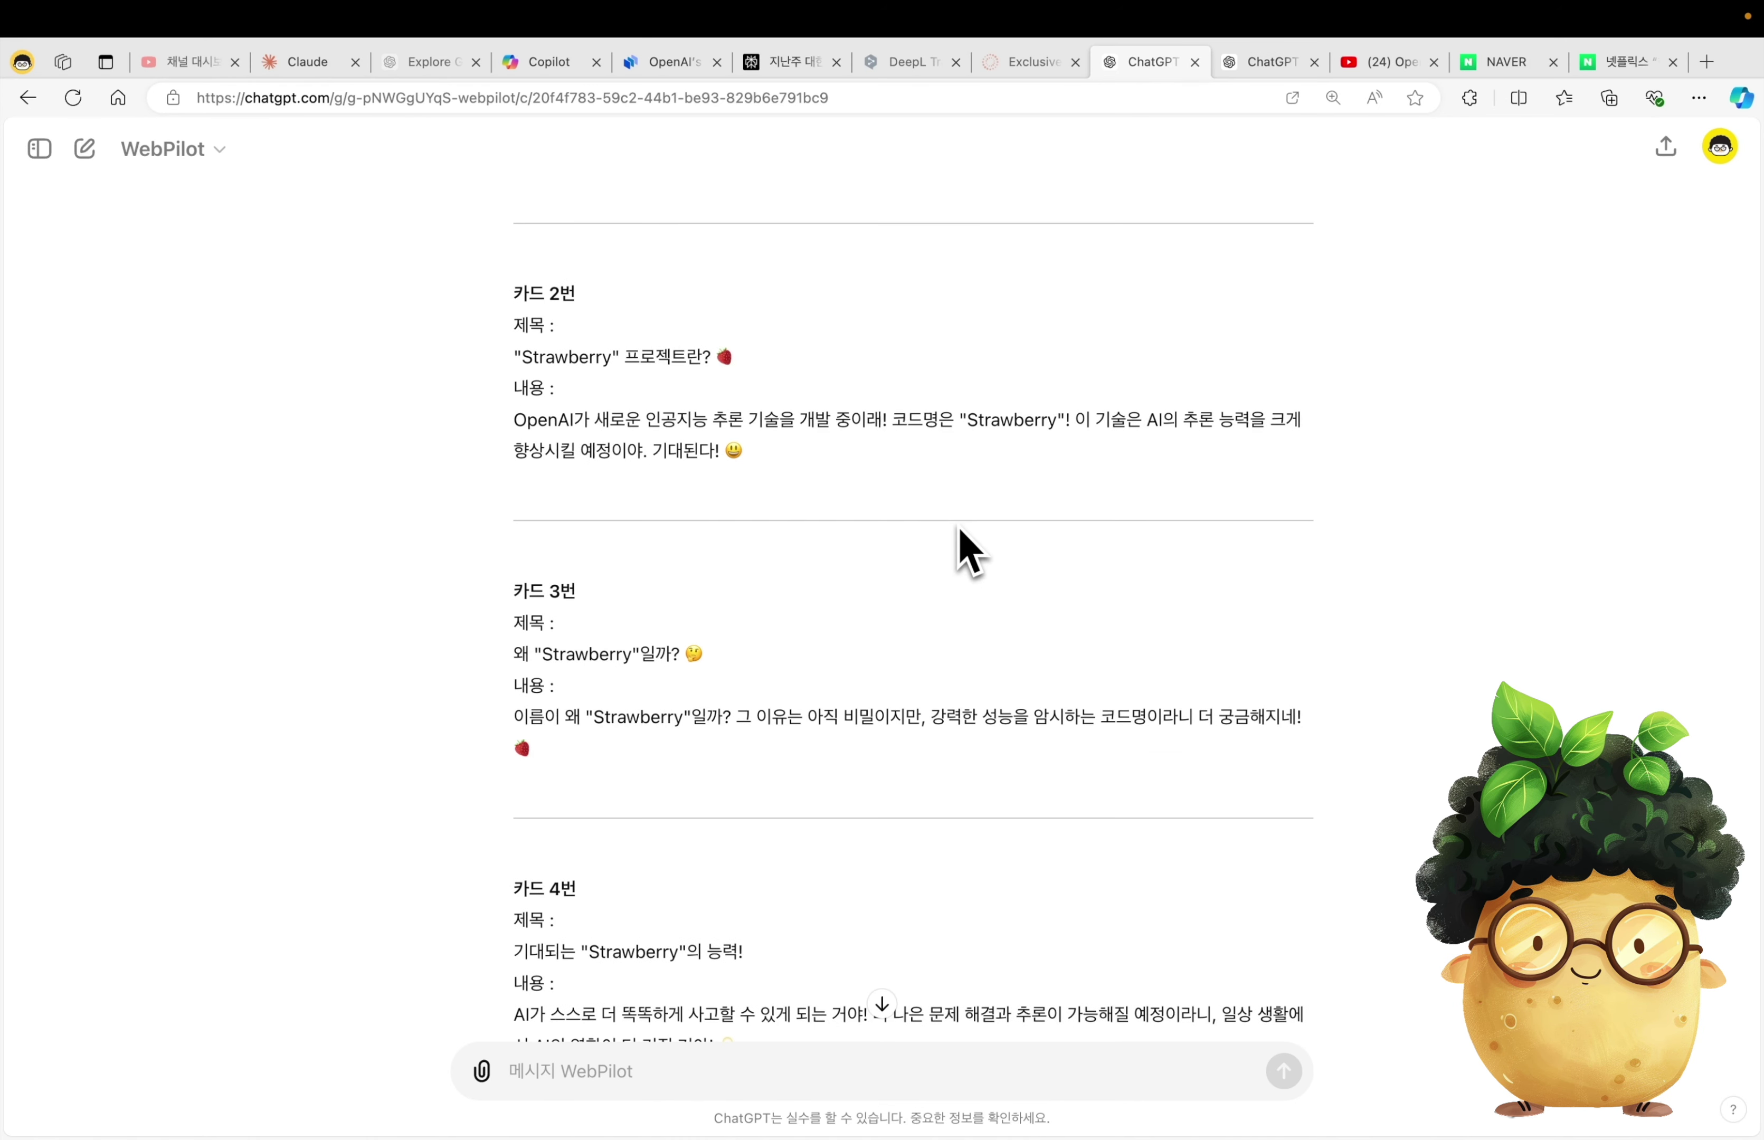
- Ask WebPilot "내용 부분을 3개 문장으로 간결하게 다시 구성해줘." and review the reworked cards
{"action": "scroll", "coordinate": [972, 553], "scroll_direction": "down", "scroll_amount": 5}
{"action": "left_click", "coordinate": [671, 1072]}
{"action": "type", "text": "내용 부분을 3개 문장으로 간결하게 다시 구성해줘."}
{"action": "key", "text": "Return"}
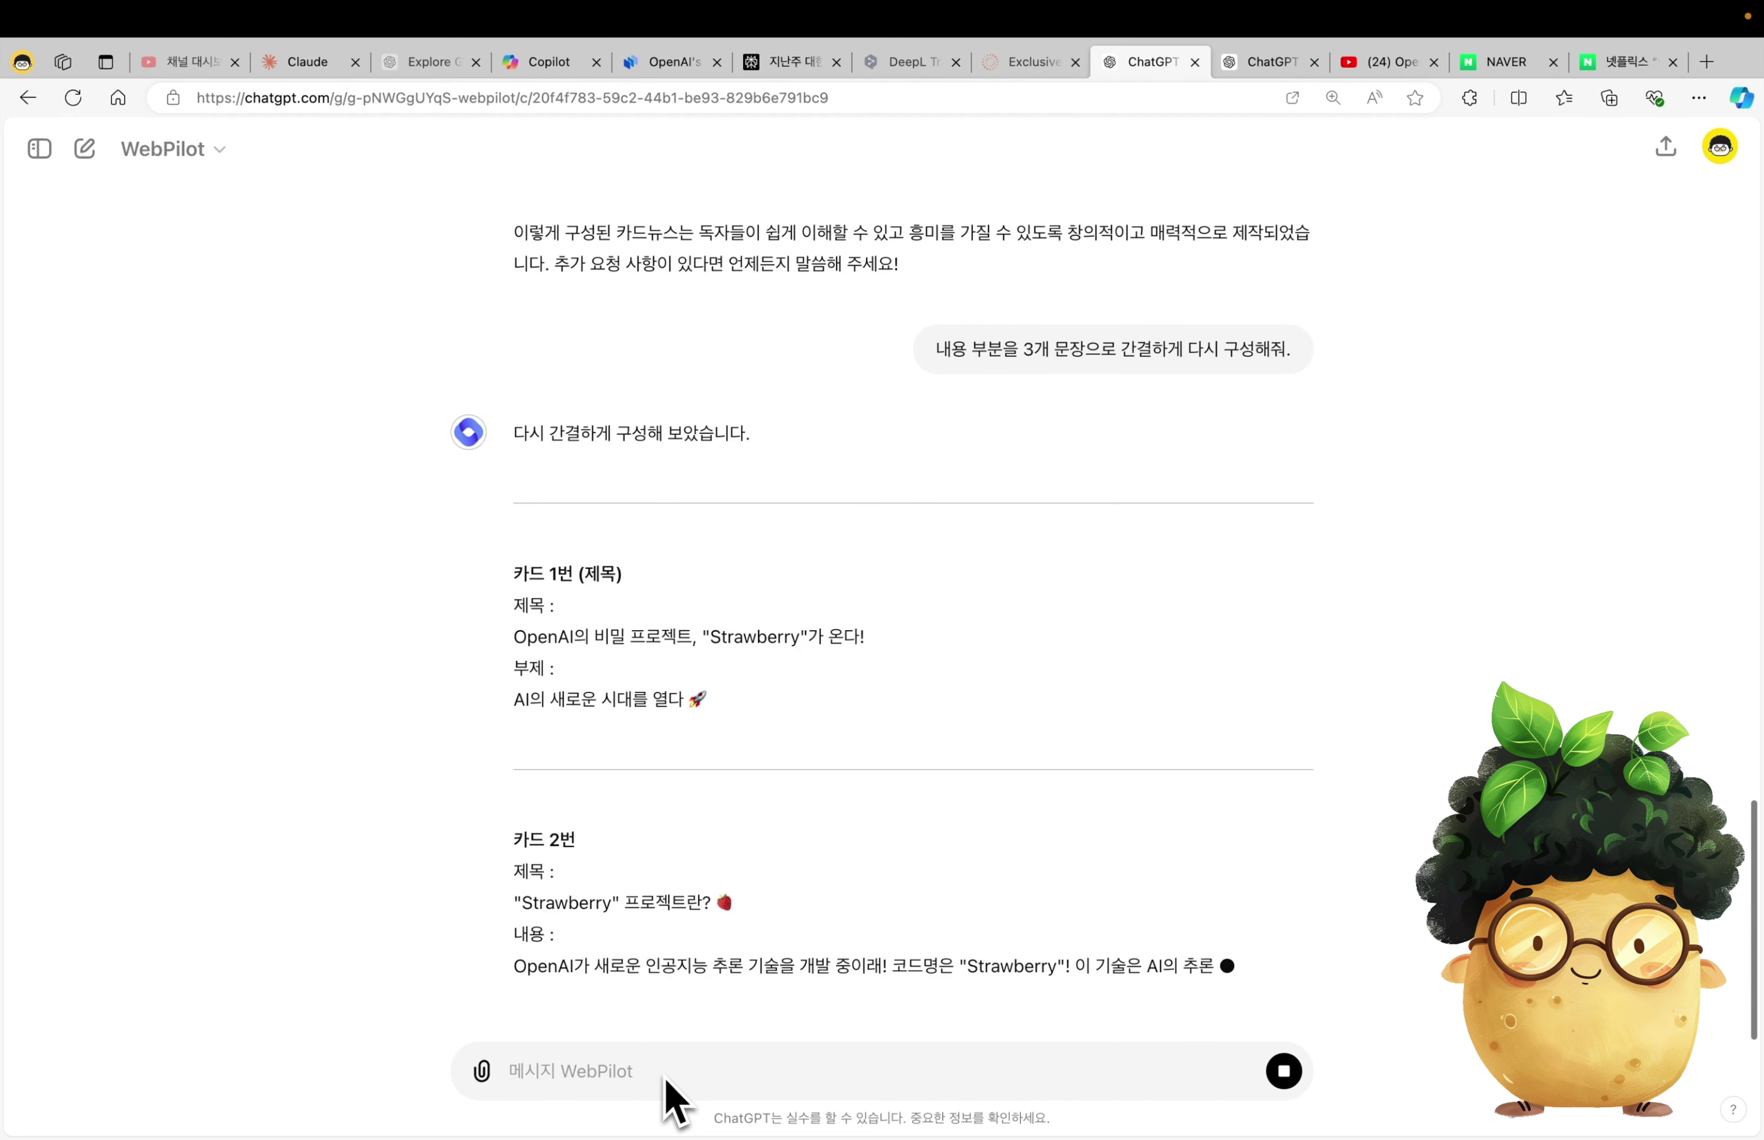
{"action": "scroll", "coordinate": [710, 806], "scroll_direction": "up", "scroll_amount": 8}
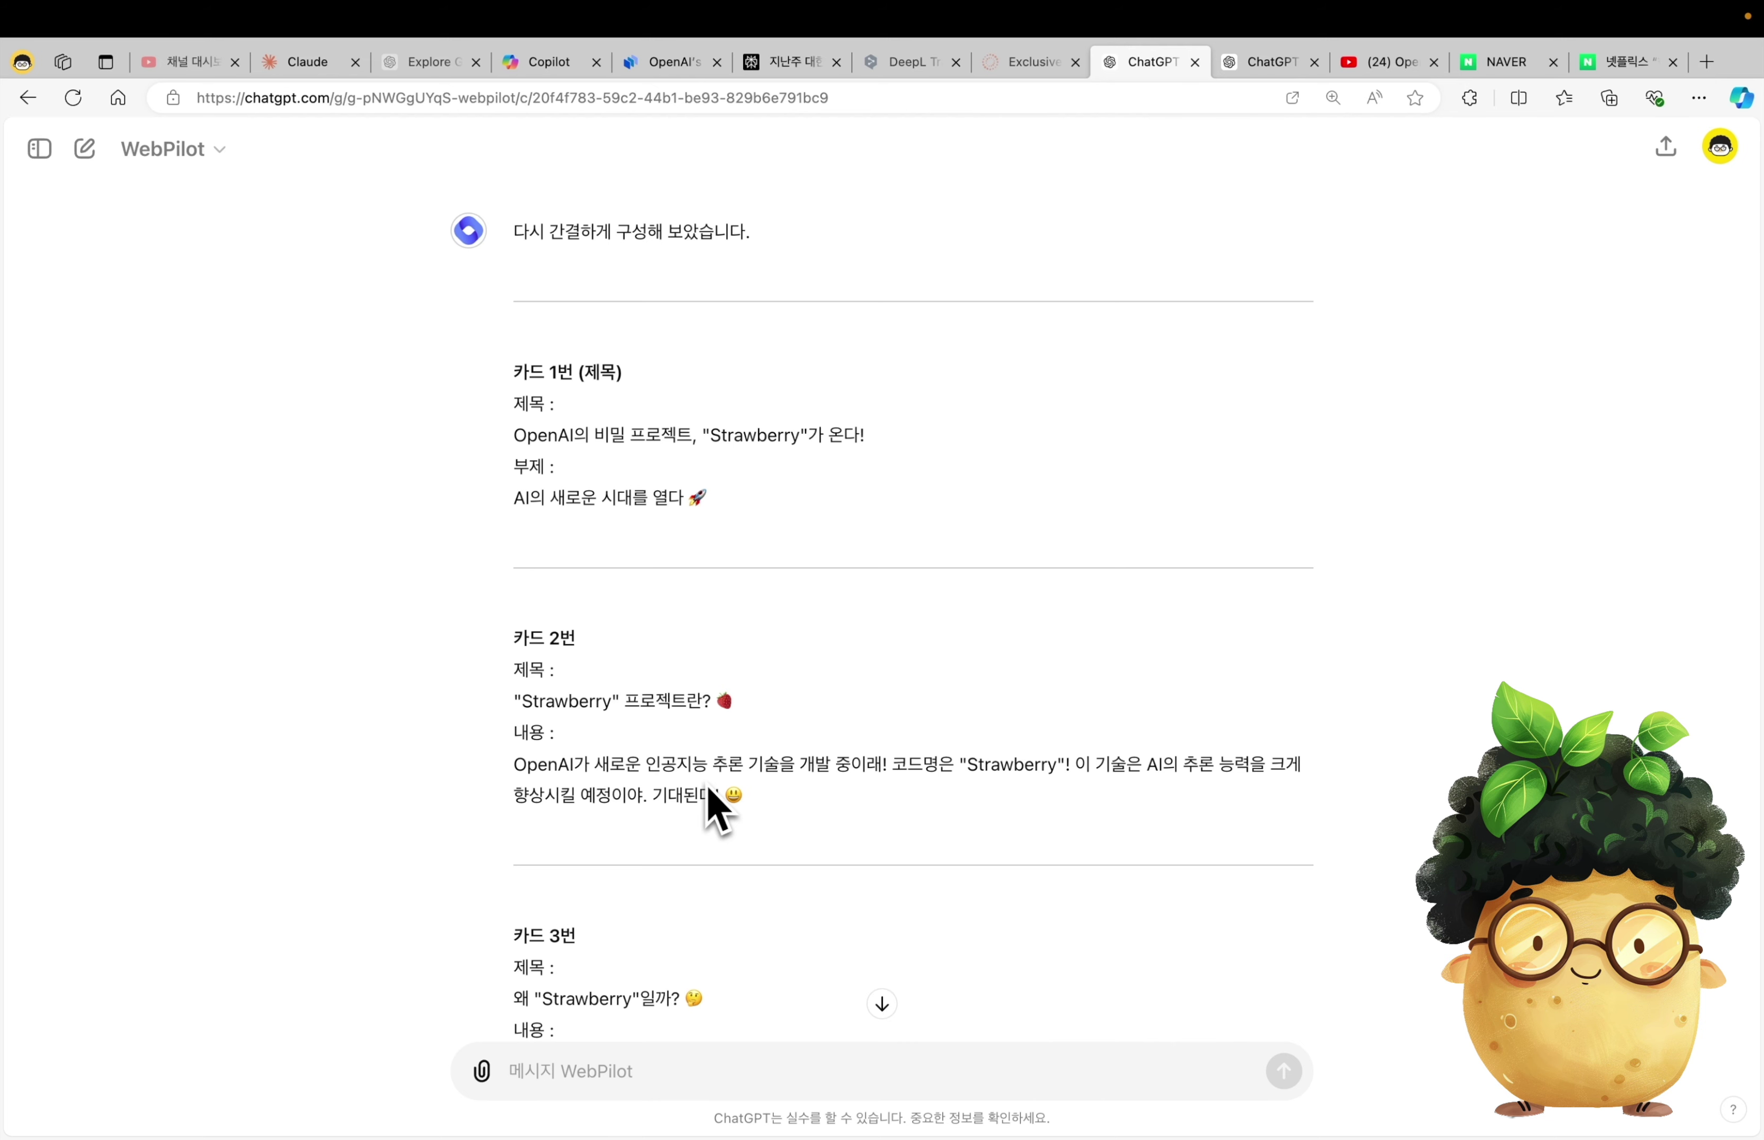
{"action": "scroll", "coordinate": [708, 790], "scroll_direction": "down", "scroll_amount": 12}
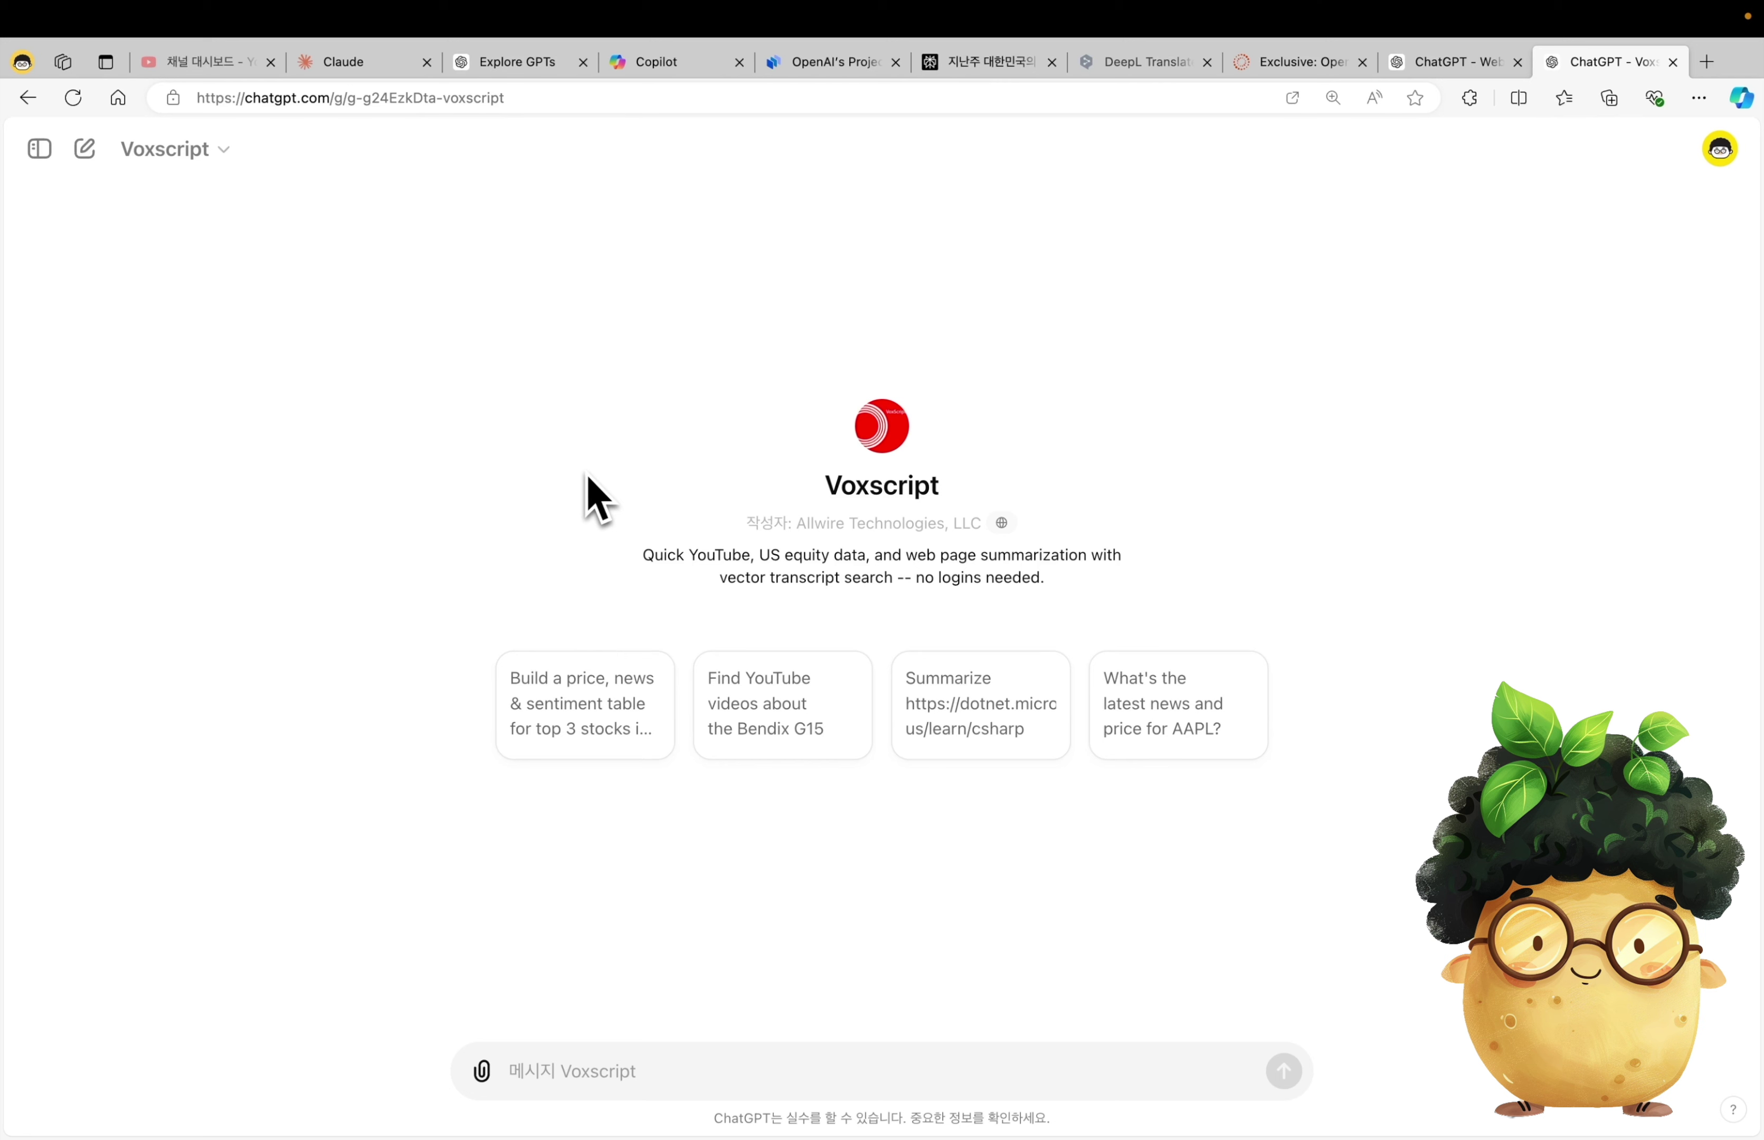
- Search YouTube for "OpenAI's Project Strawberry (Q*)" and copy the share link of "OpenAI Strawberry Leak — My First Thoughts — Q* is back???"
{"action": "double_click", "coordinate": [852, 488]}
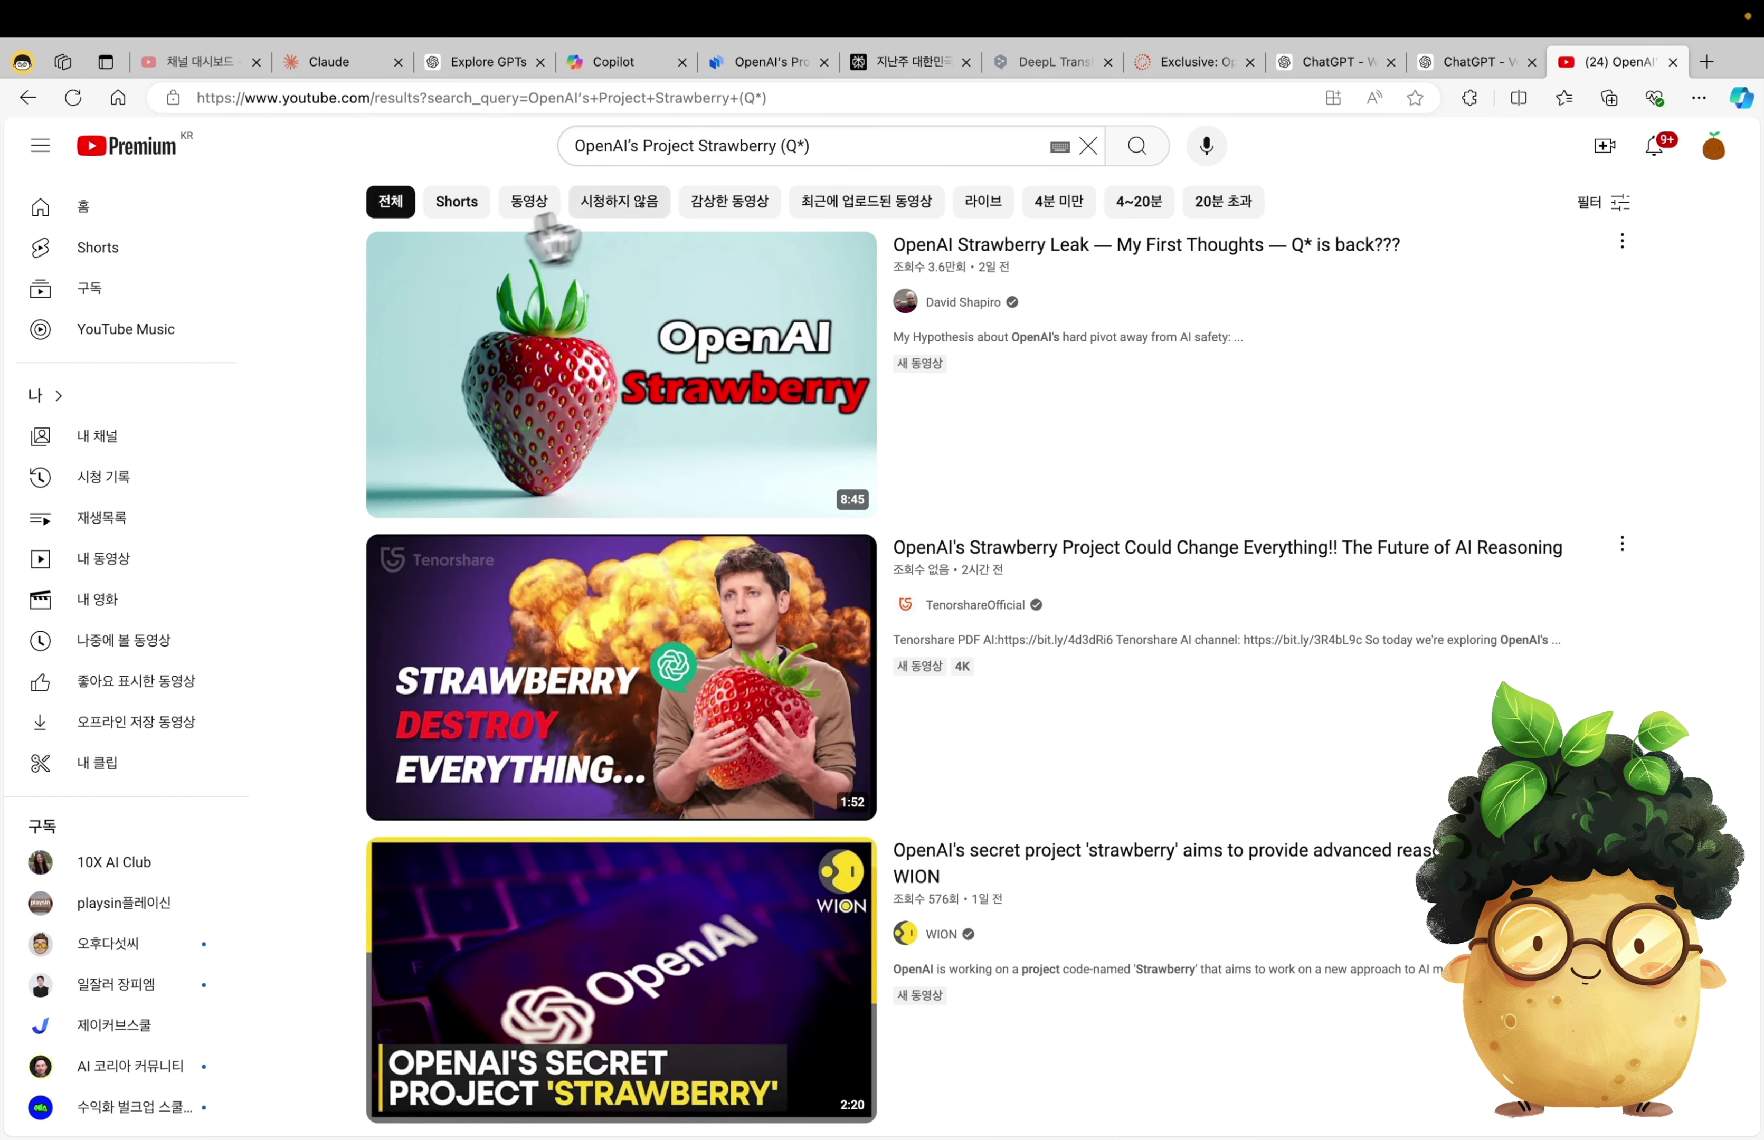
{"action": "mouse_move", "coordinate": [760, 268]}
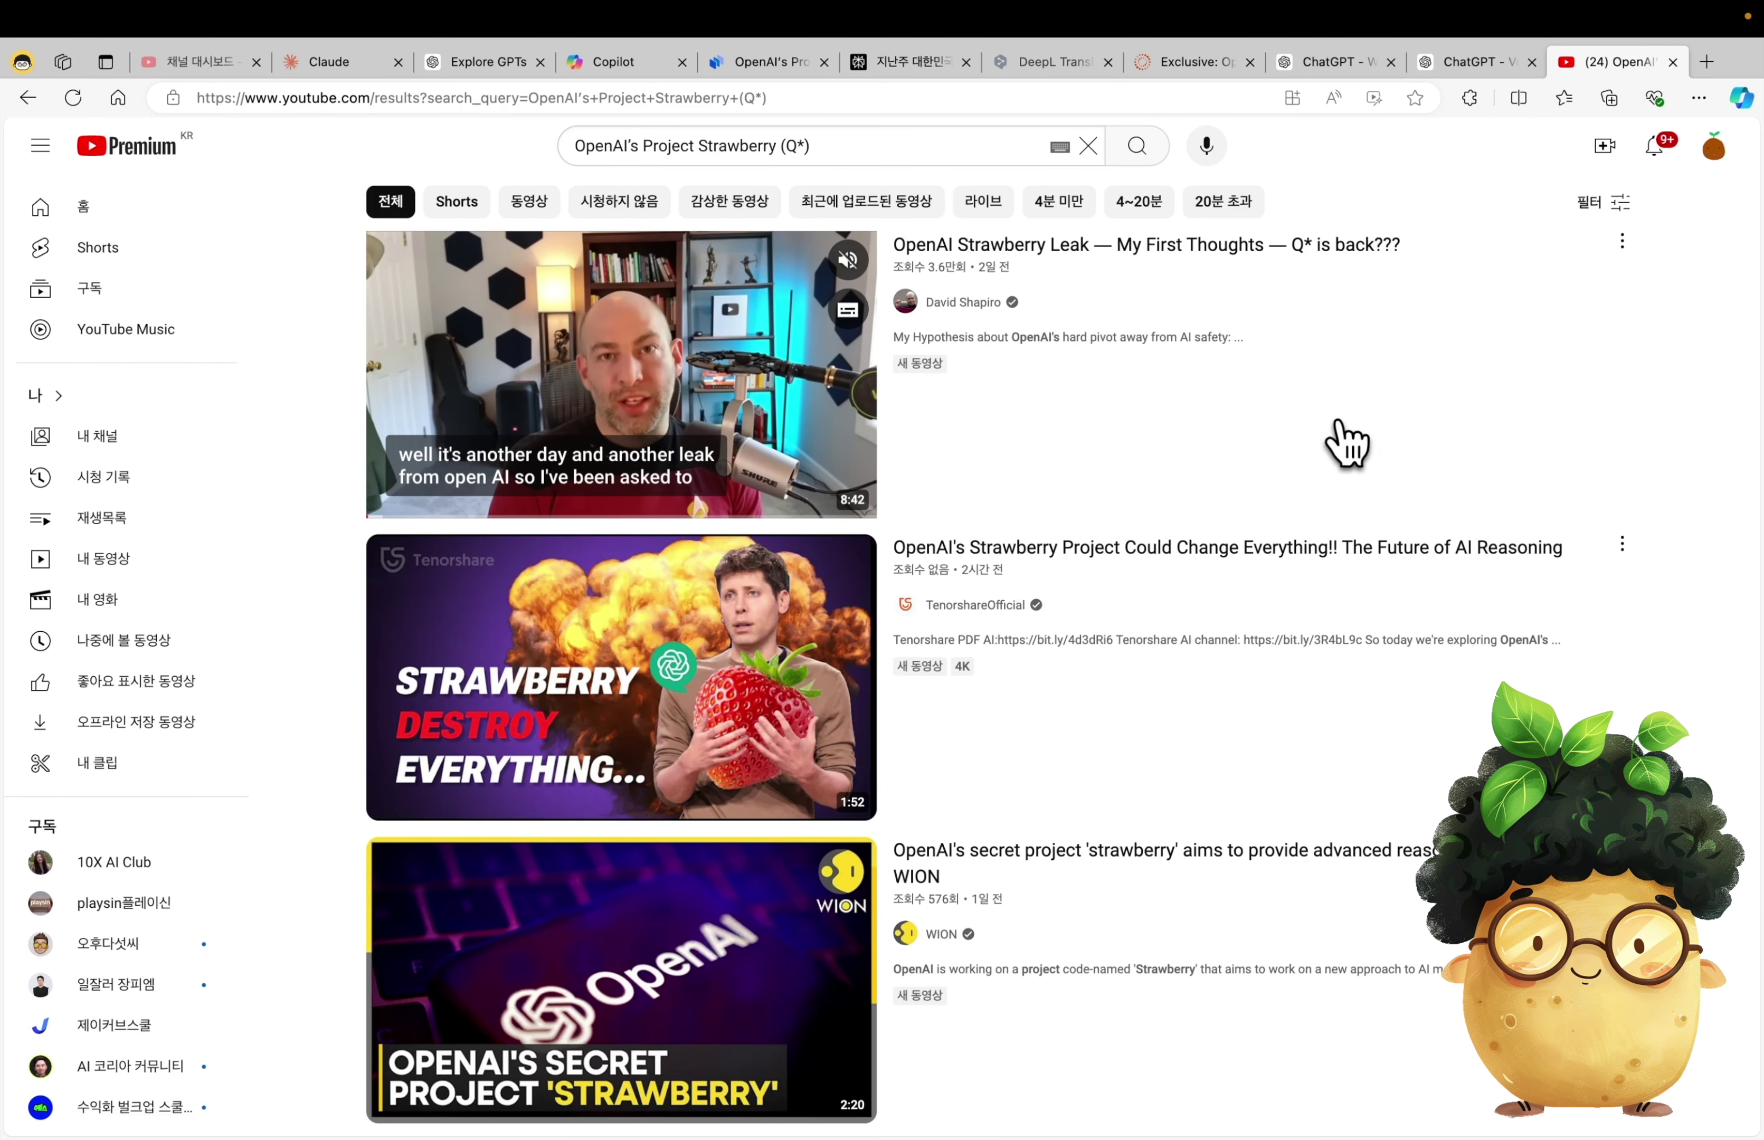
{"action": "left_click", "coordinate": [1051, 249]}
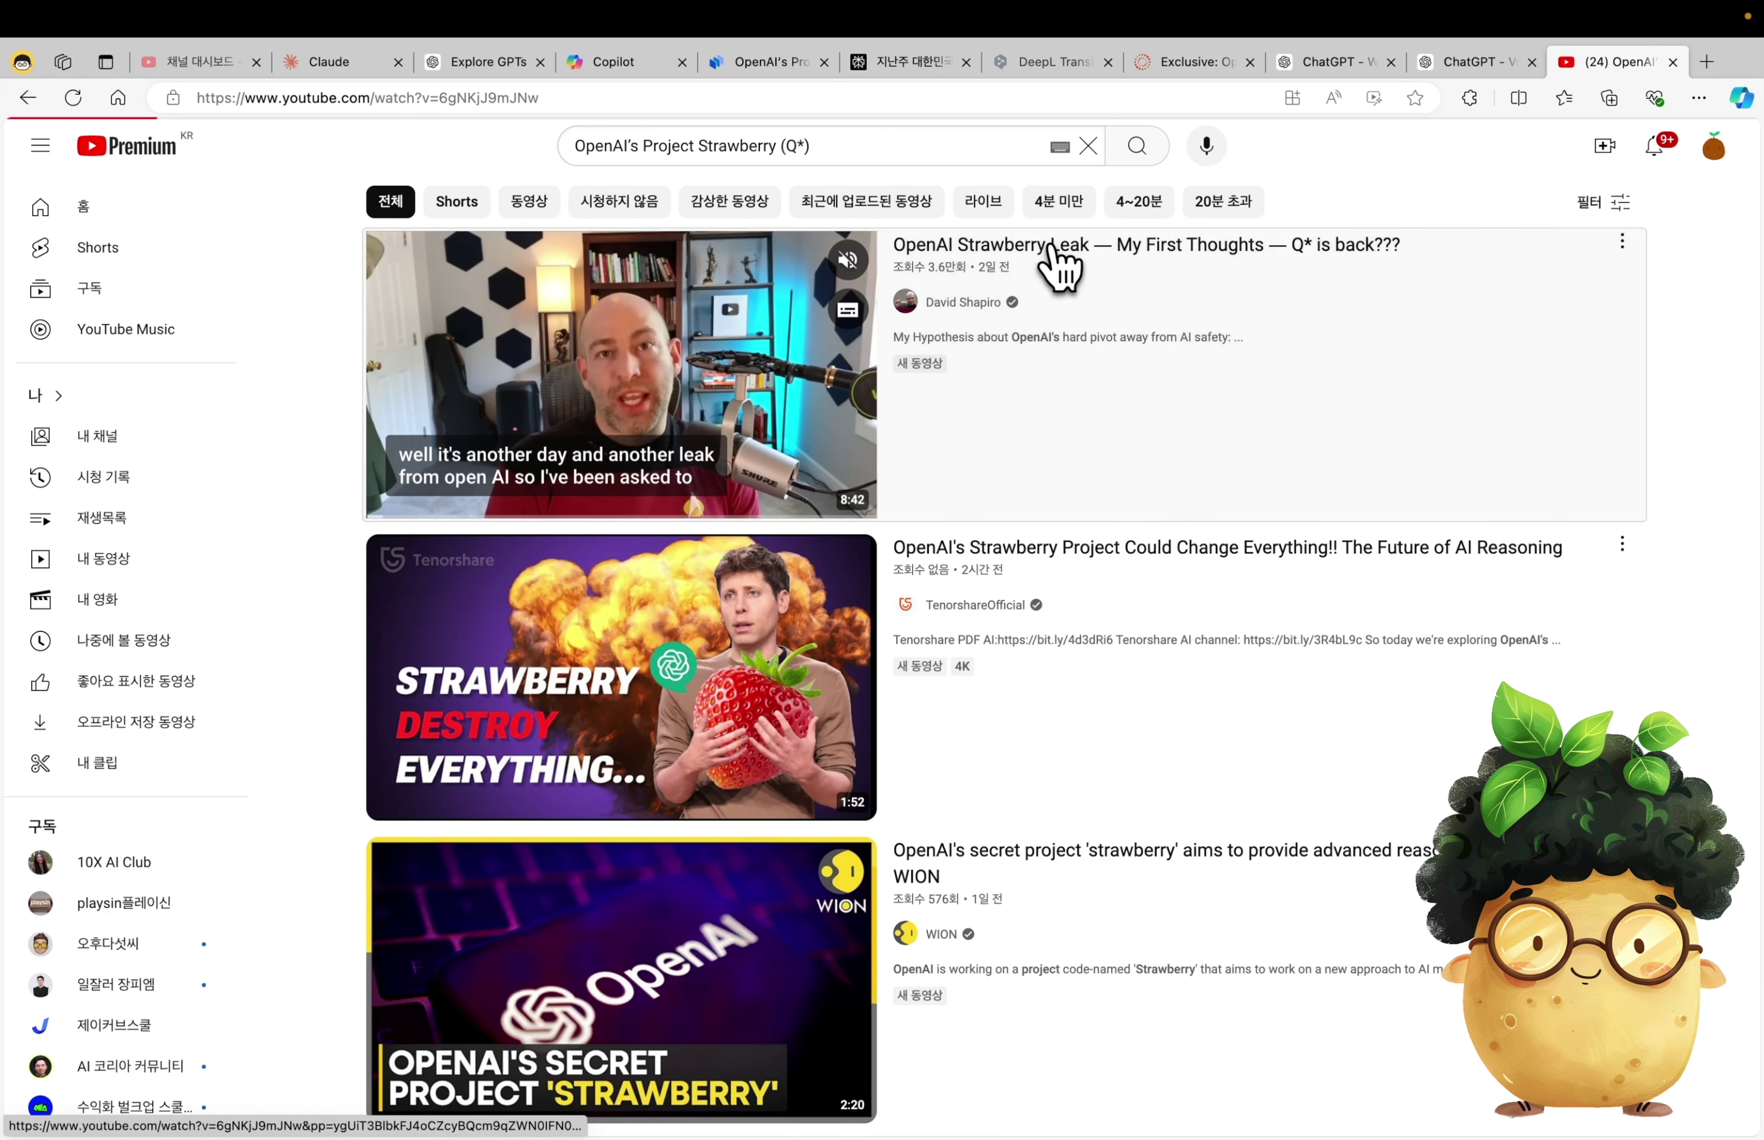
{"action": "left_click", "coordinate": [882, 987]}
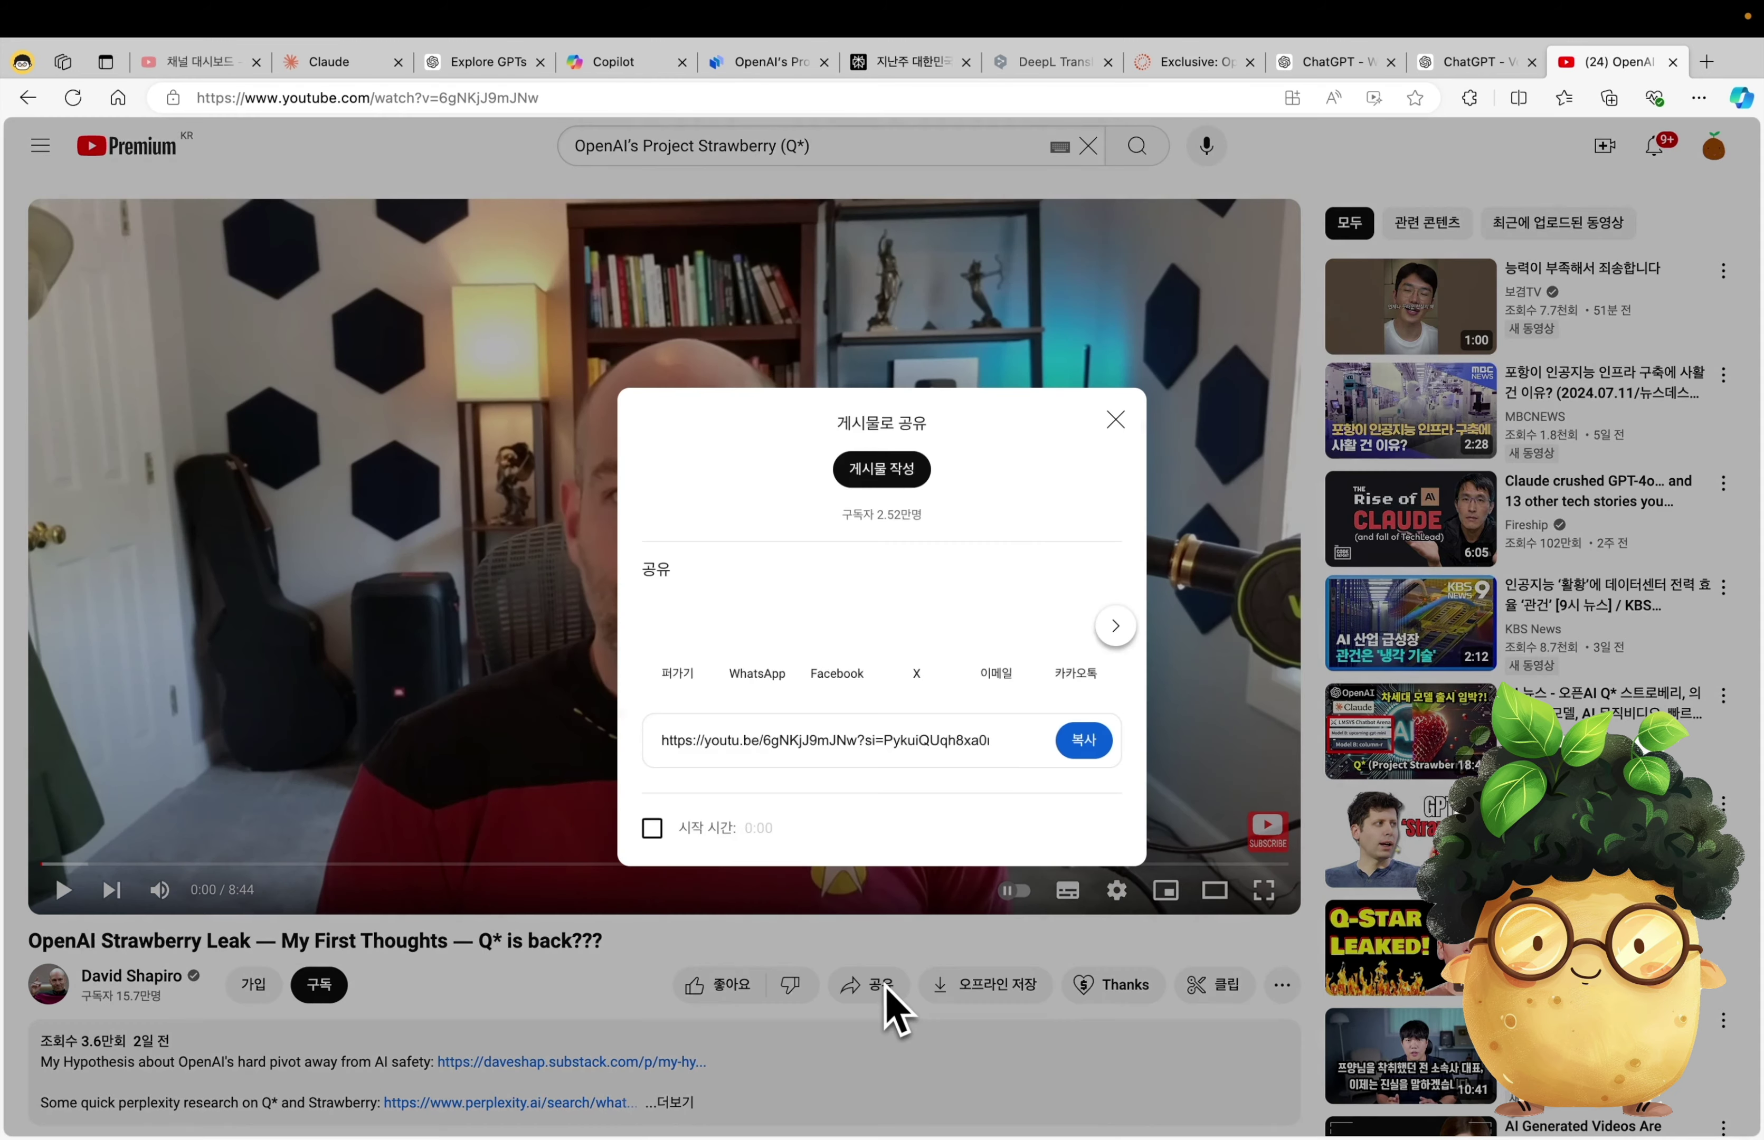
{"action": "left_click", "coordinate": [1084, 741]}
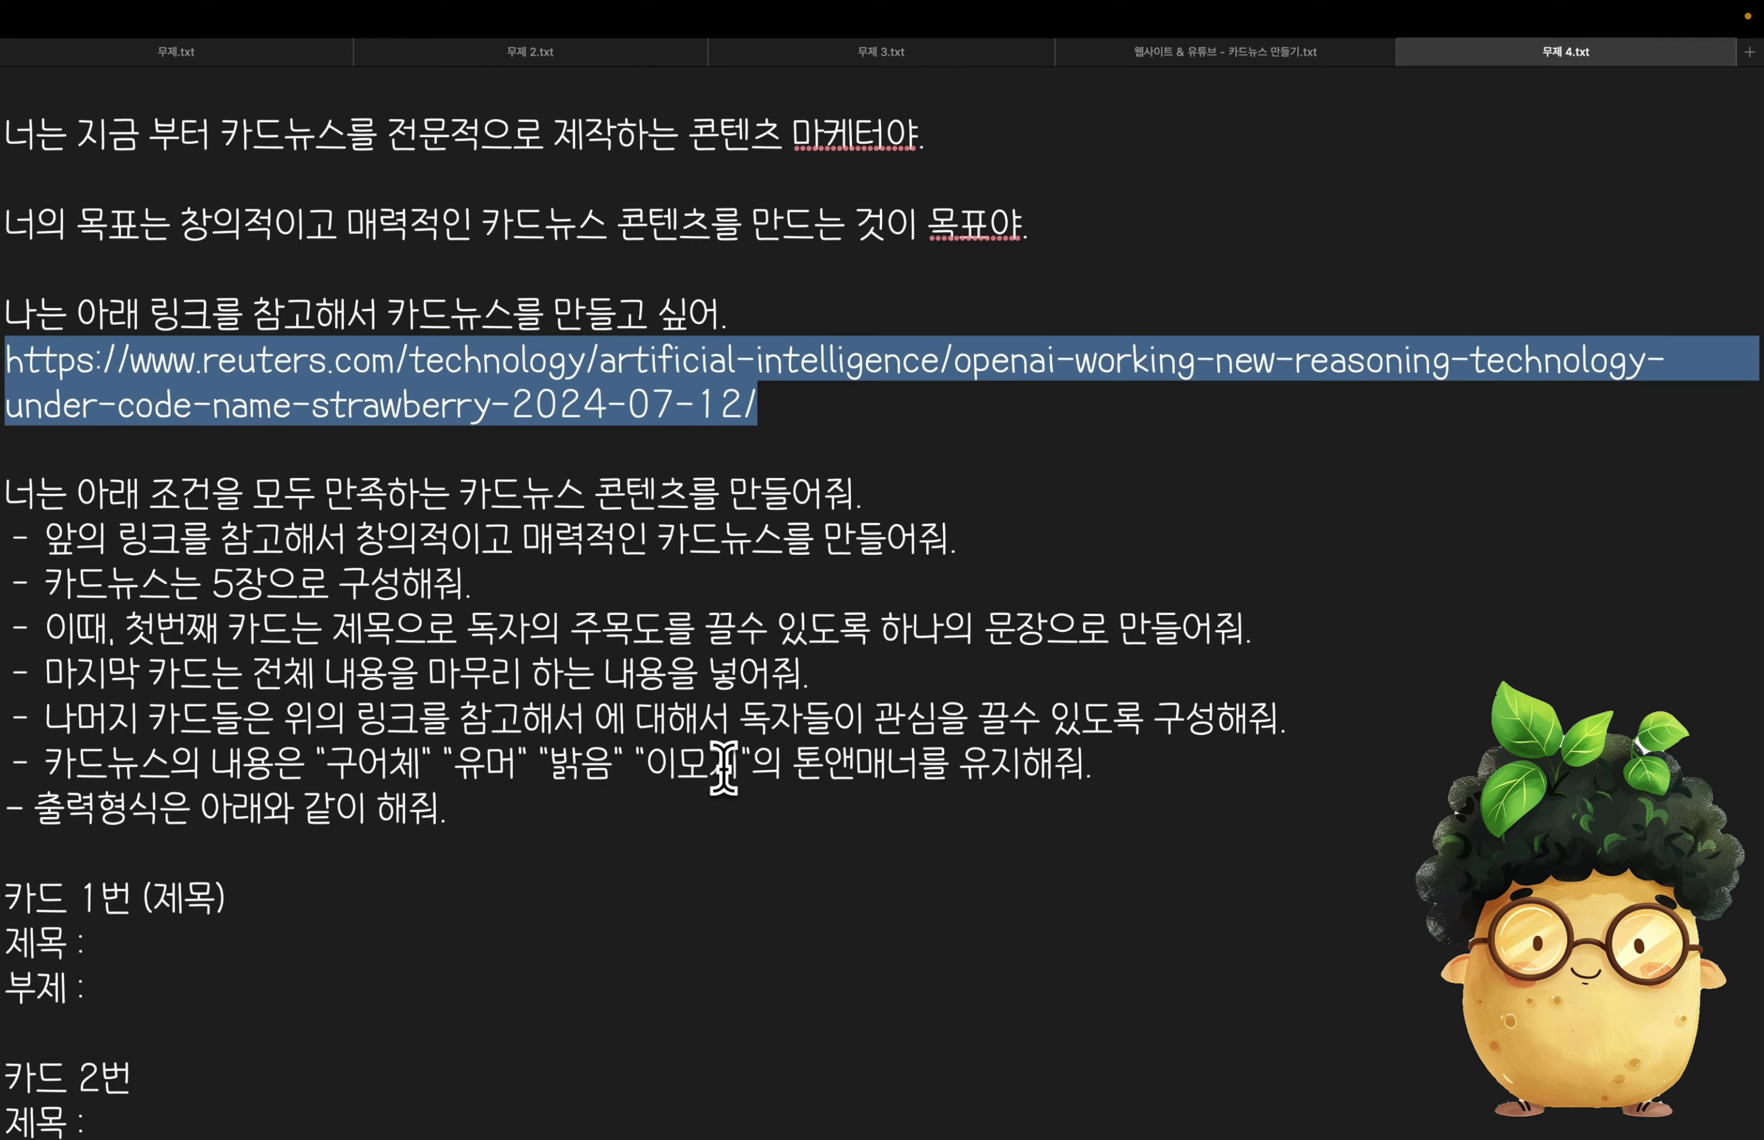
- Replace the Reuters link in the 무제 4.txt prompt with the copied YouTube link and send the whole prompt to Voxscript
{"action": "key", "text": "super+v"}
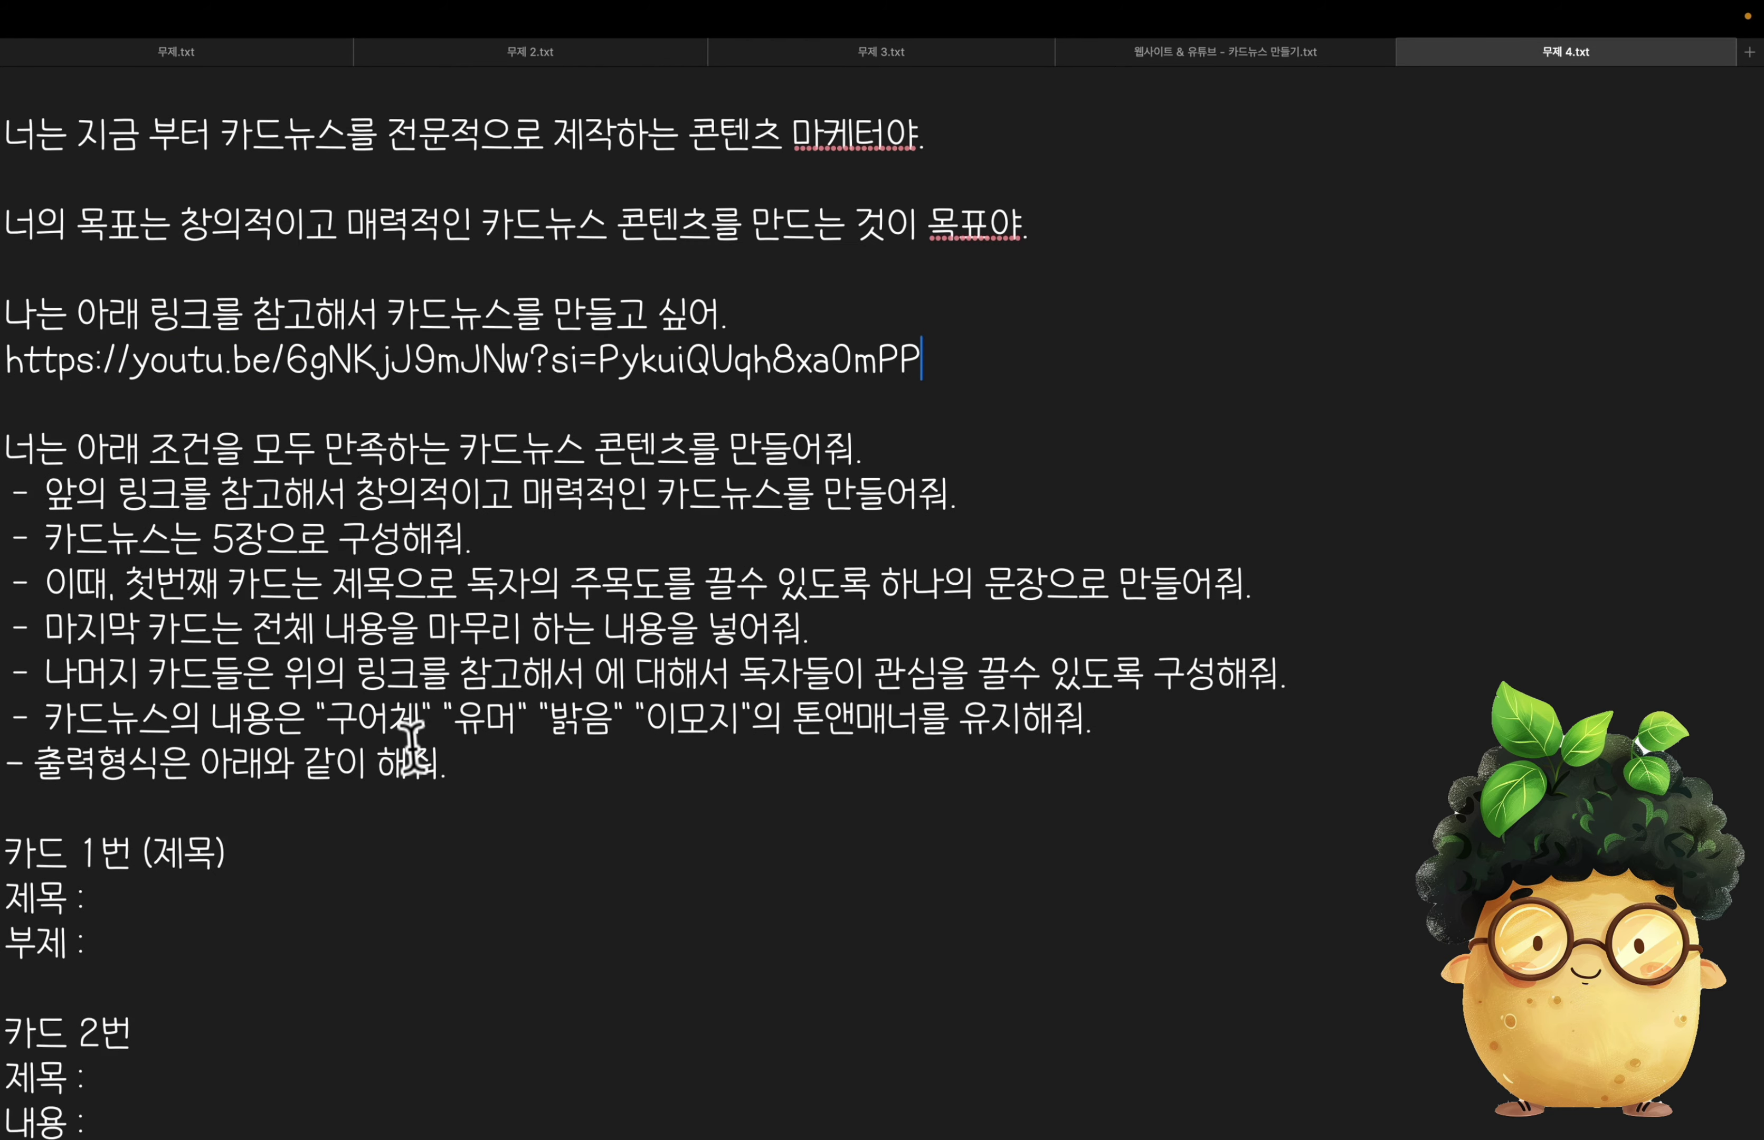
{"action": "key", "text": "super+a"}
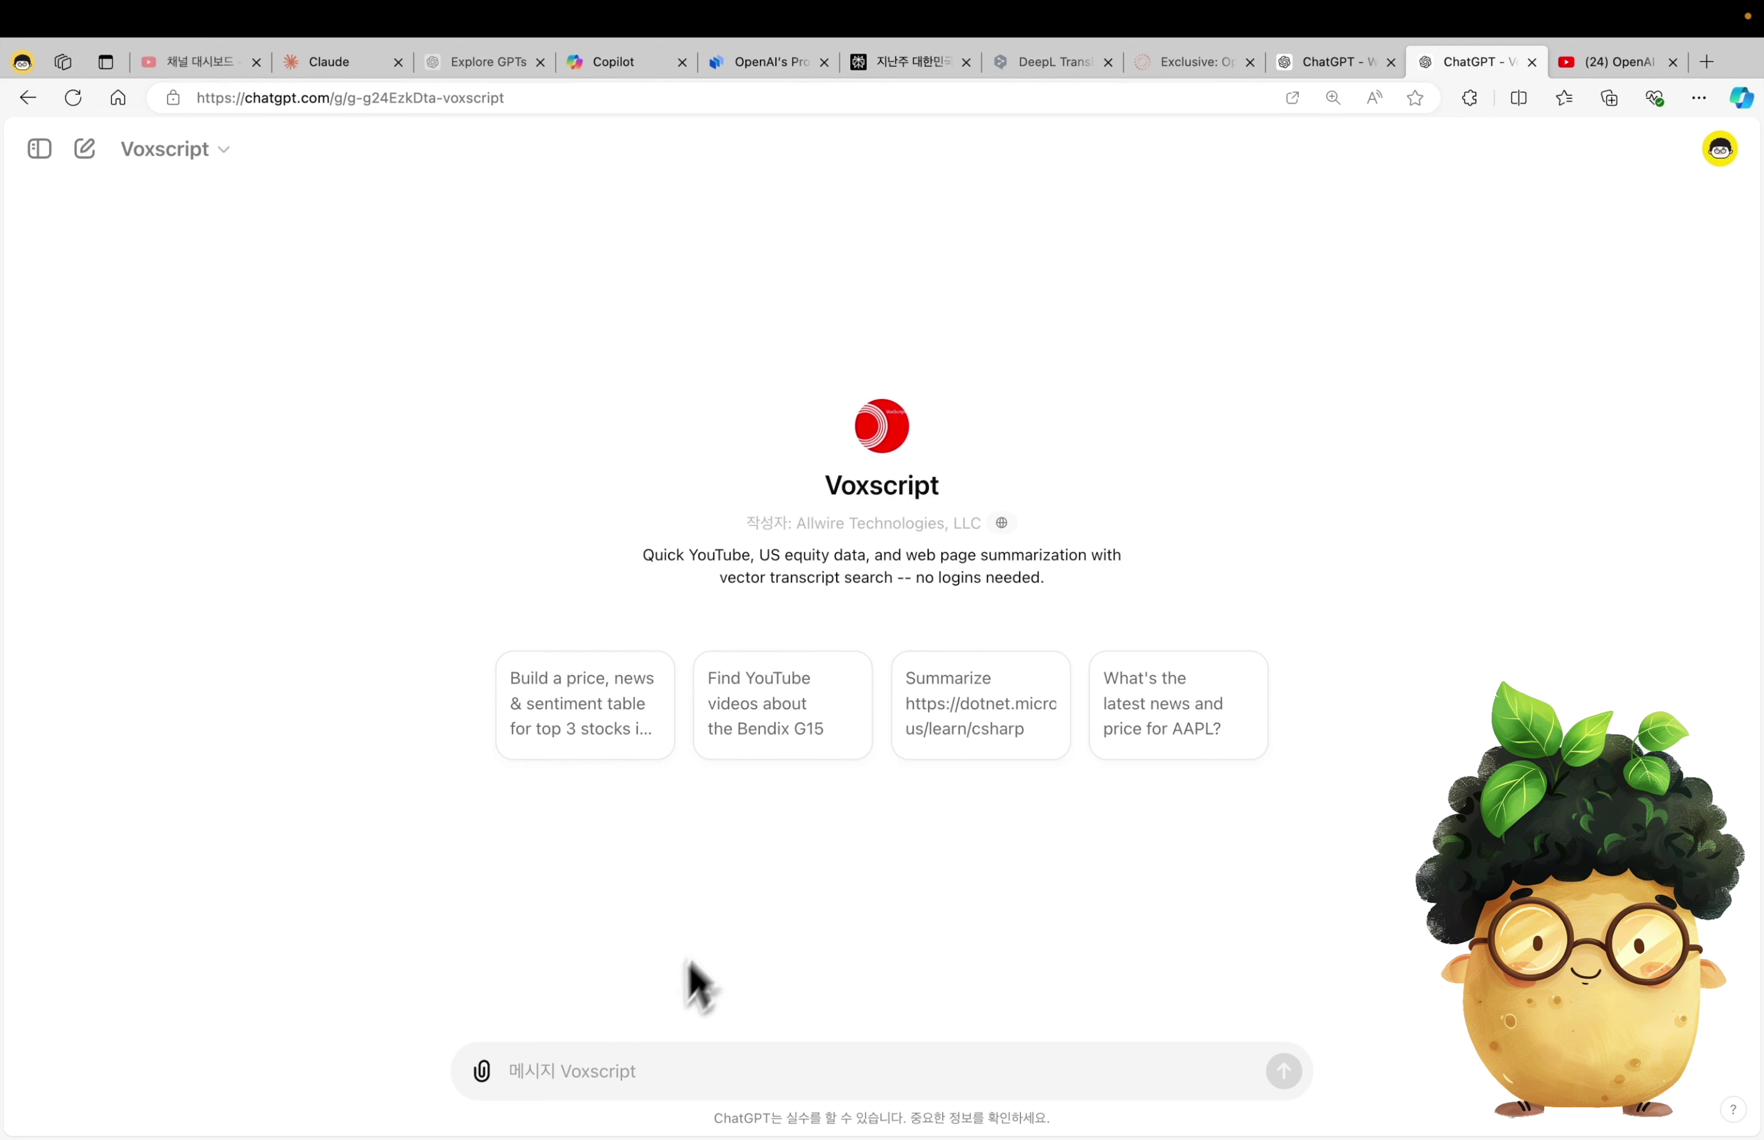
{"action": "left_click", "coordinate": [622, 1074]}
{"action": "key", "text": "super+v"}
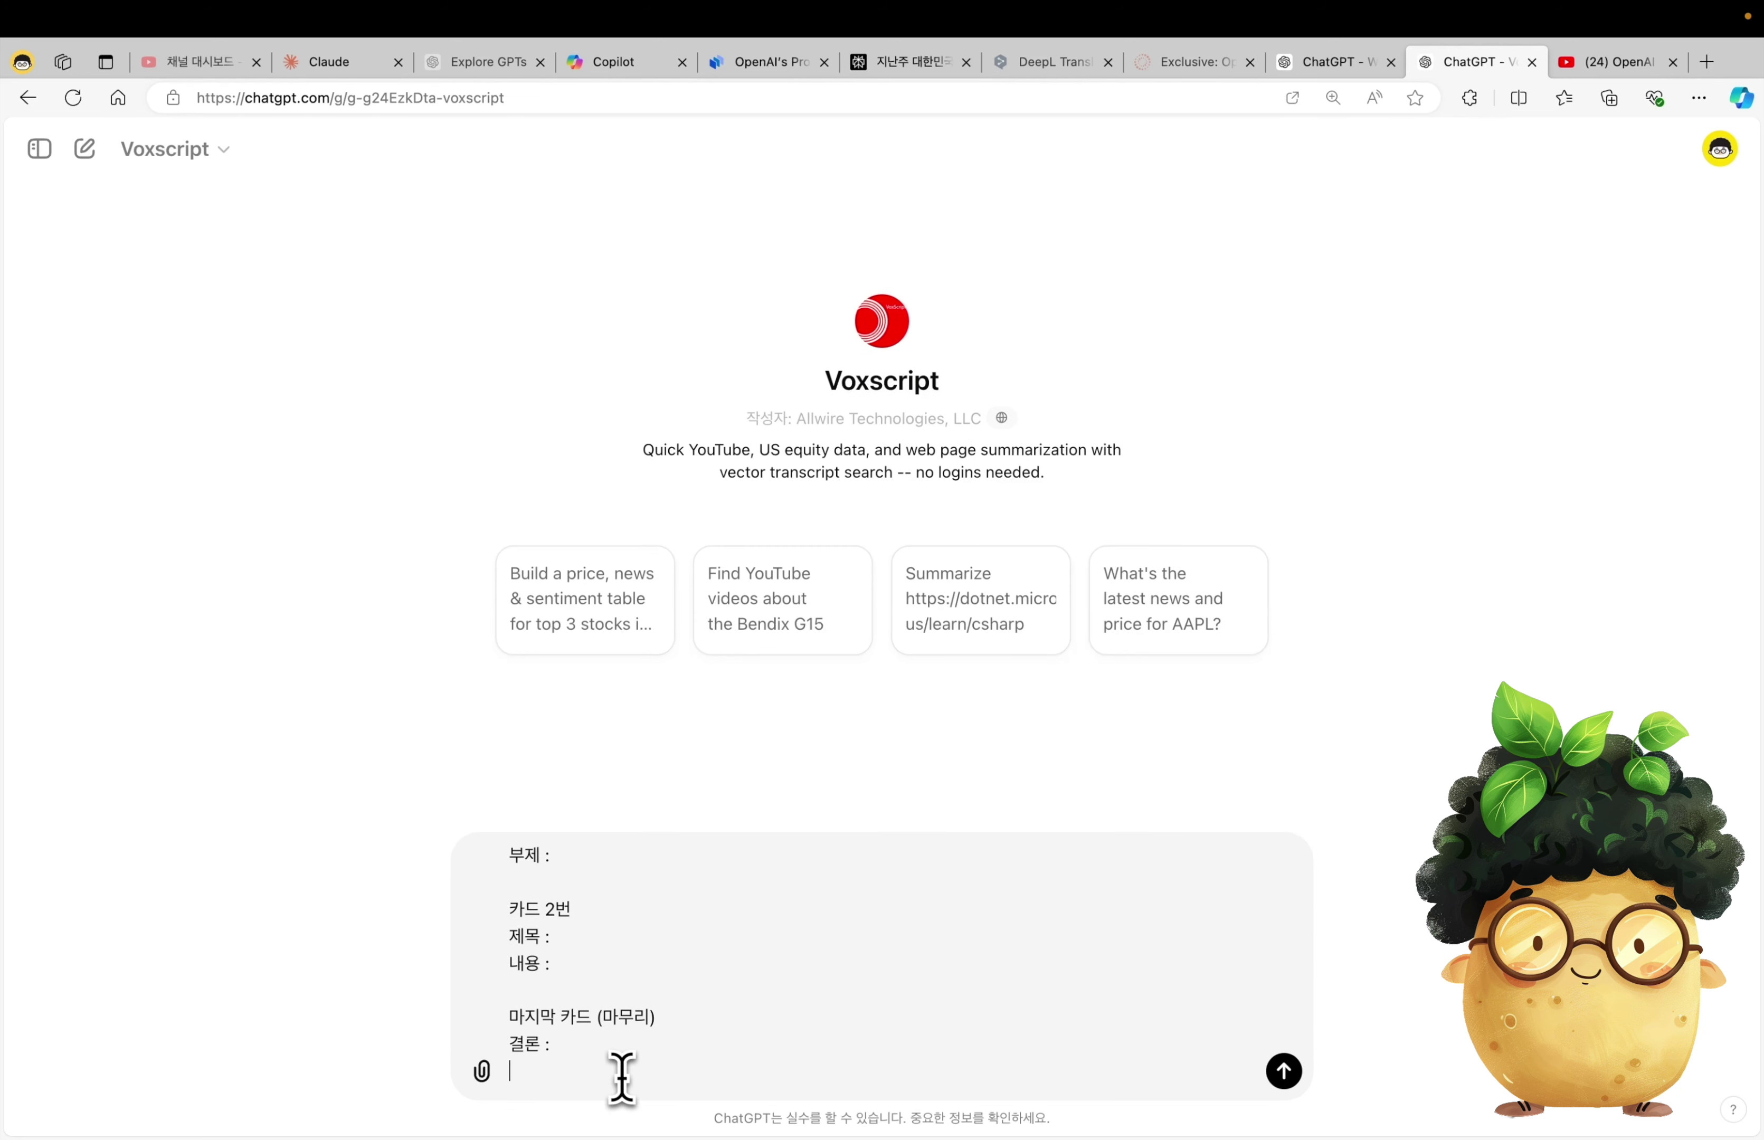
{"action": "key", "text": "Return"}
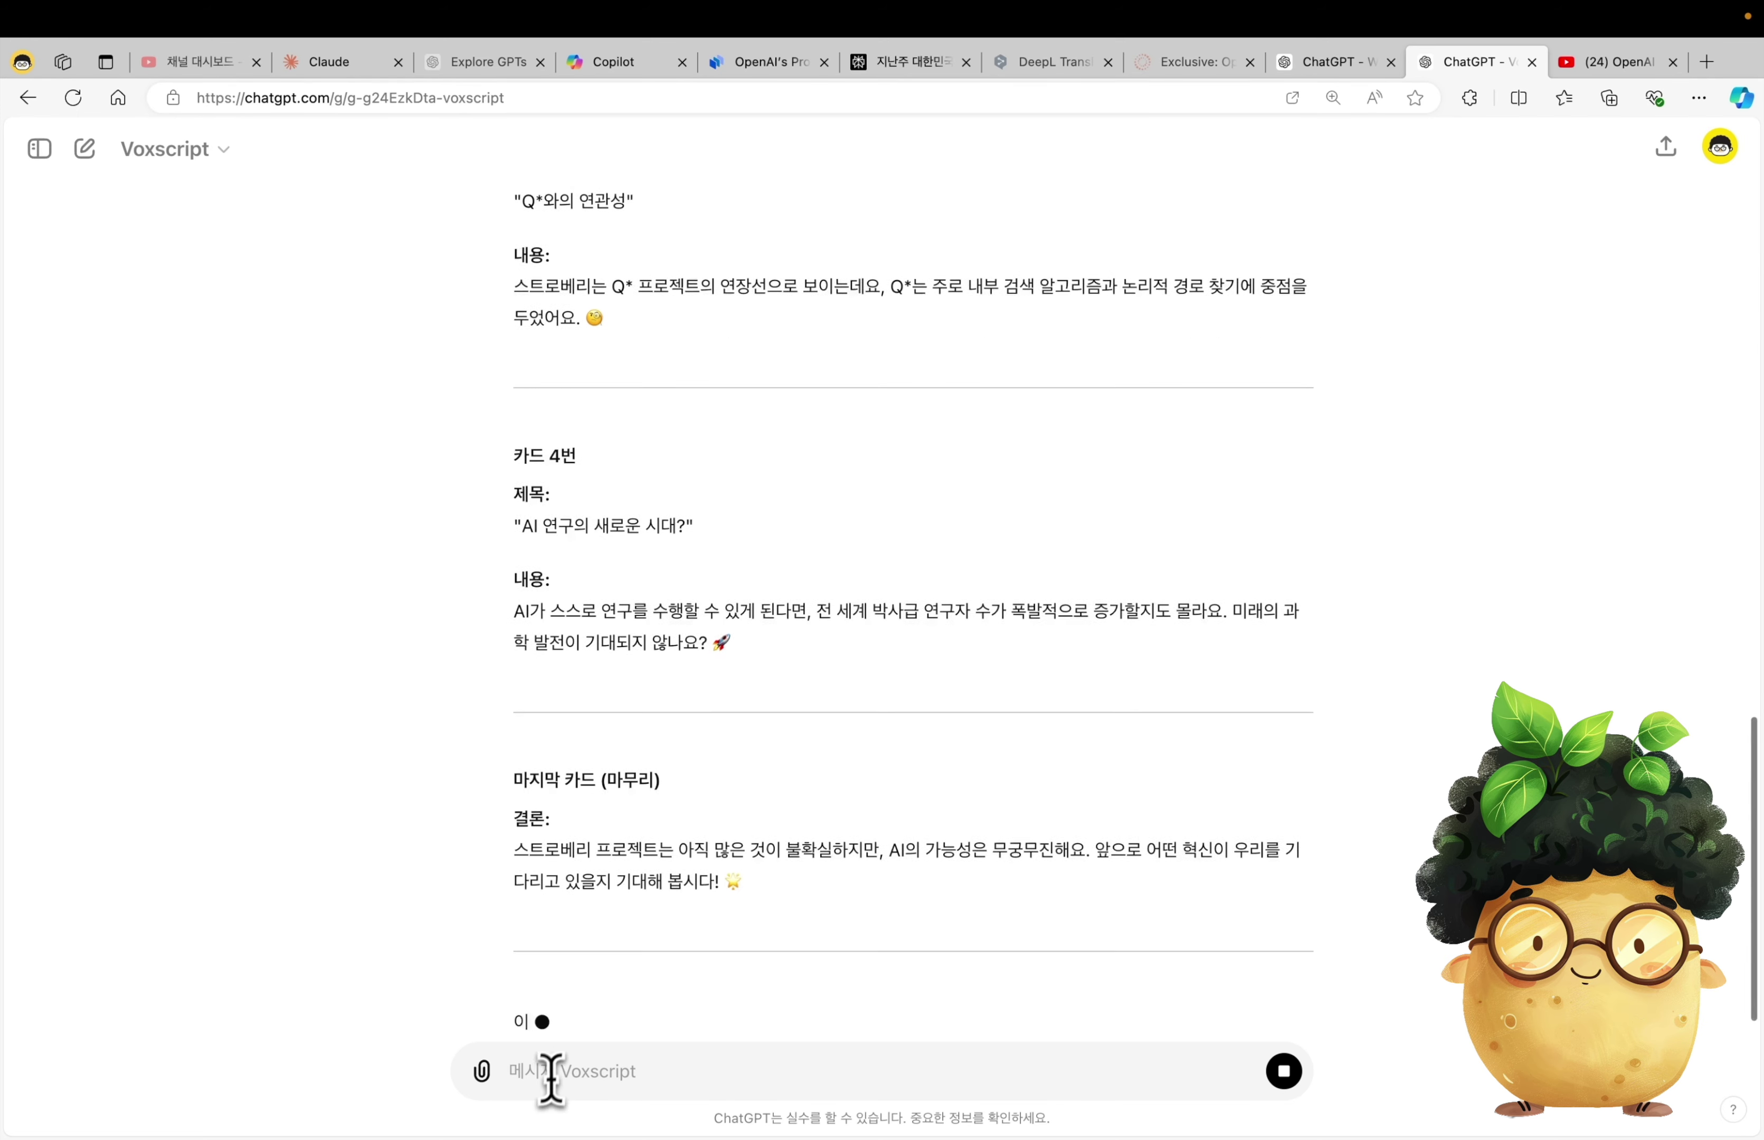
- Ask Voxscript "내용 부분을 간략하고 3개 문장으로 줄바꿈해서 만들어줘." and read through the revised cards
{"action": "key", "text": "super+v"}
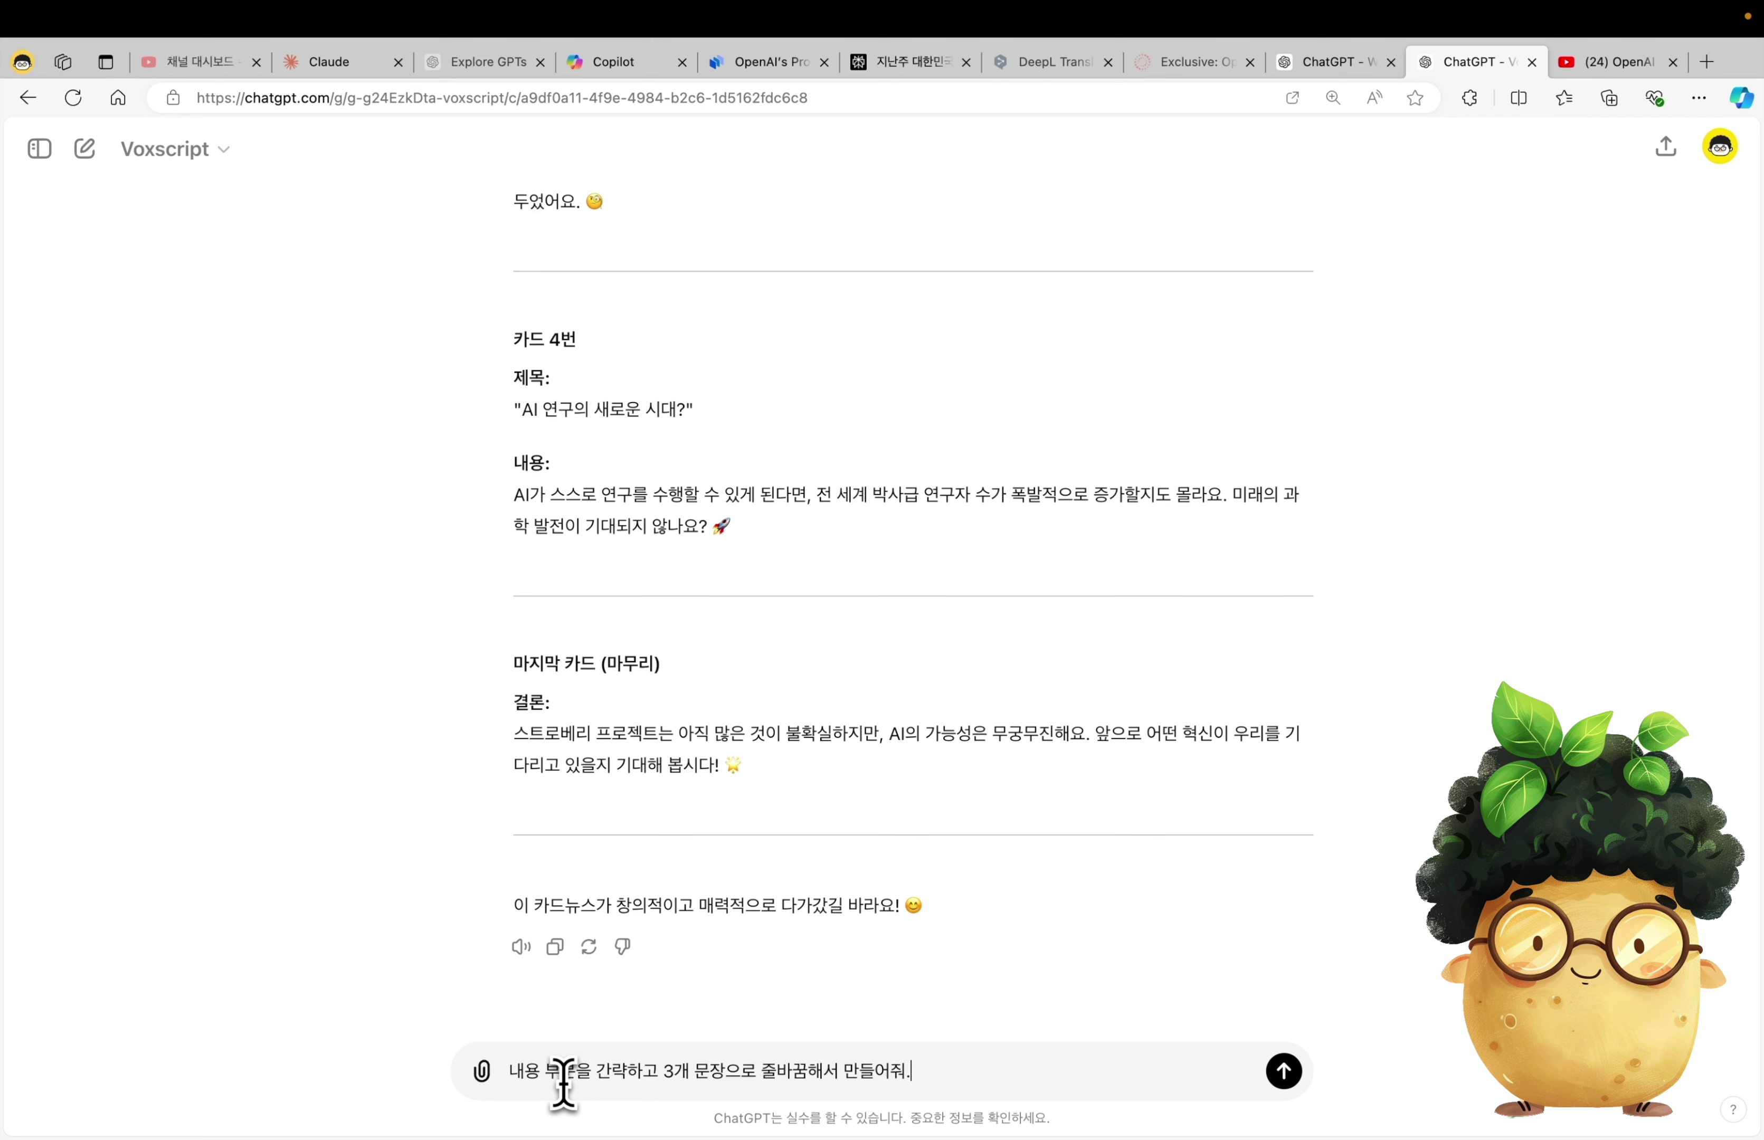
{"action": "key", "text": "Return"}
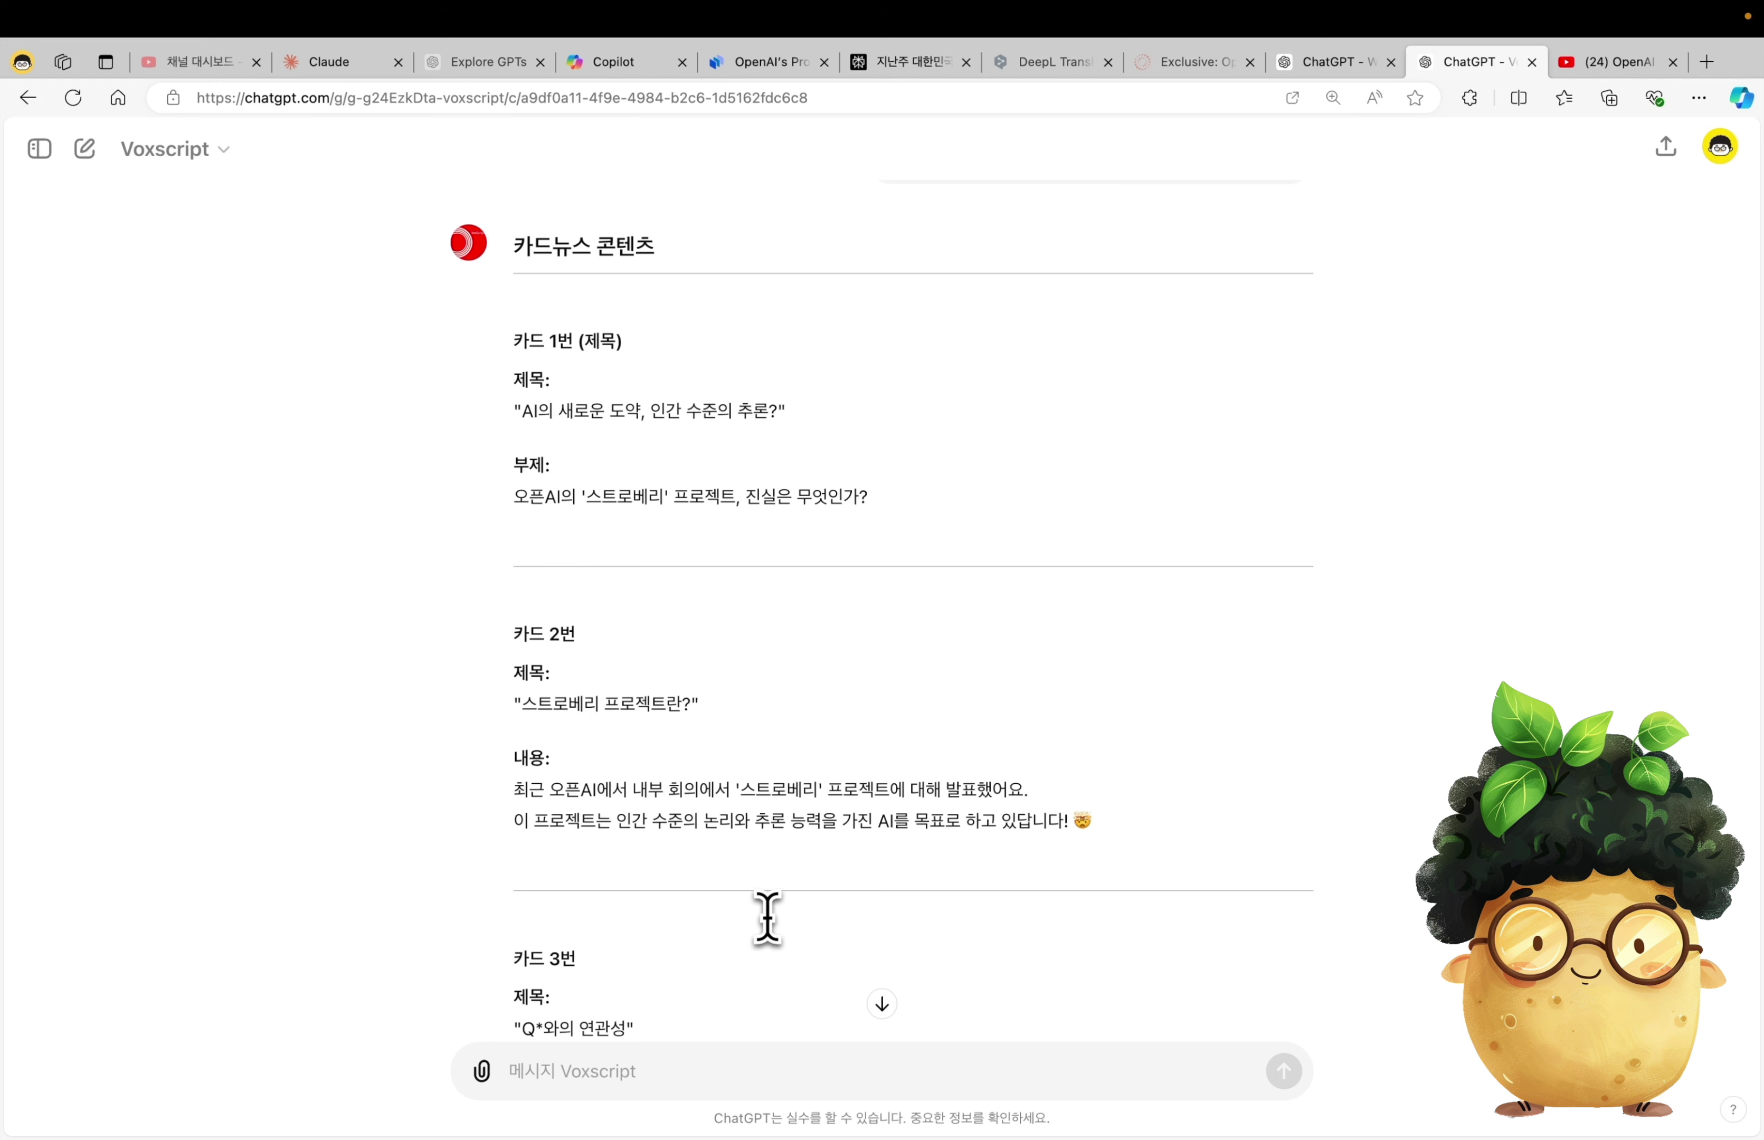
{"action": "scroll", "coordinate": [768, 919], "scroll_direction": "down", "scroll_amount": 10}
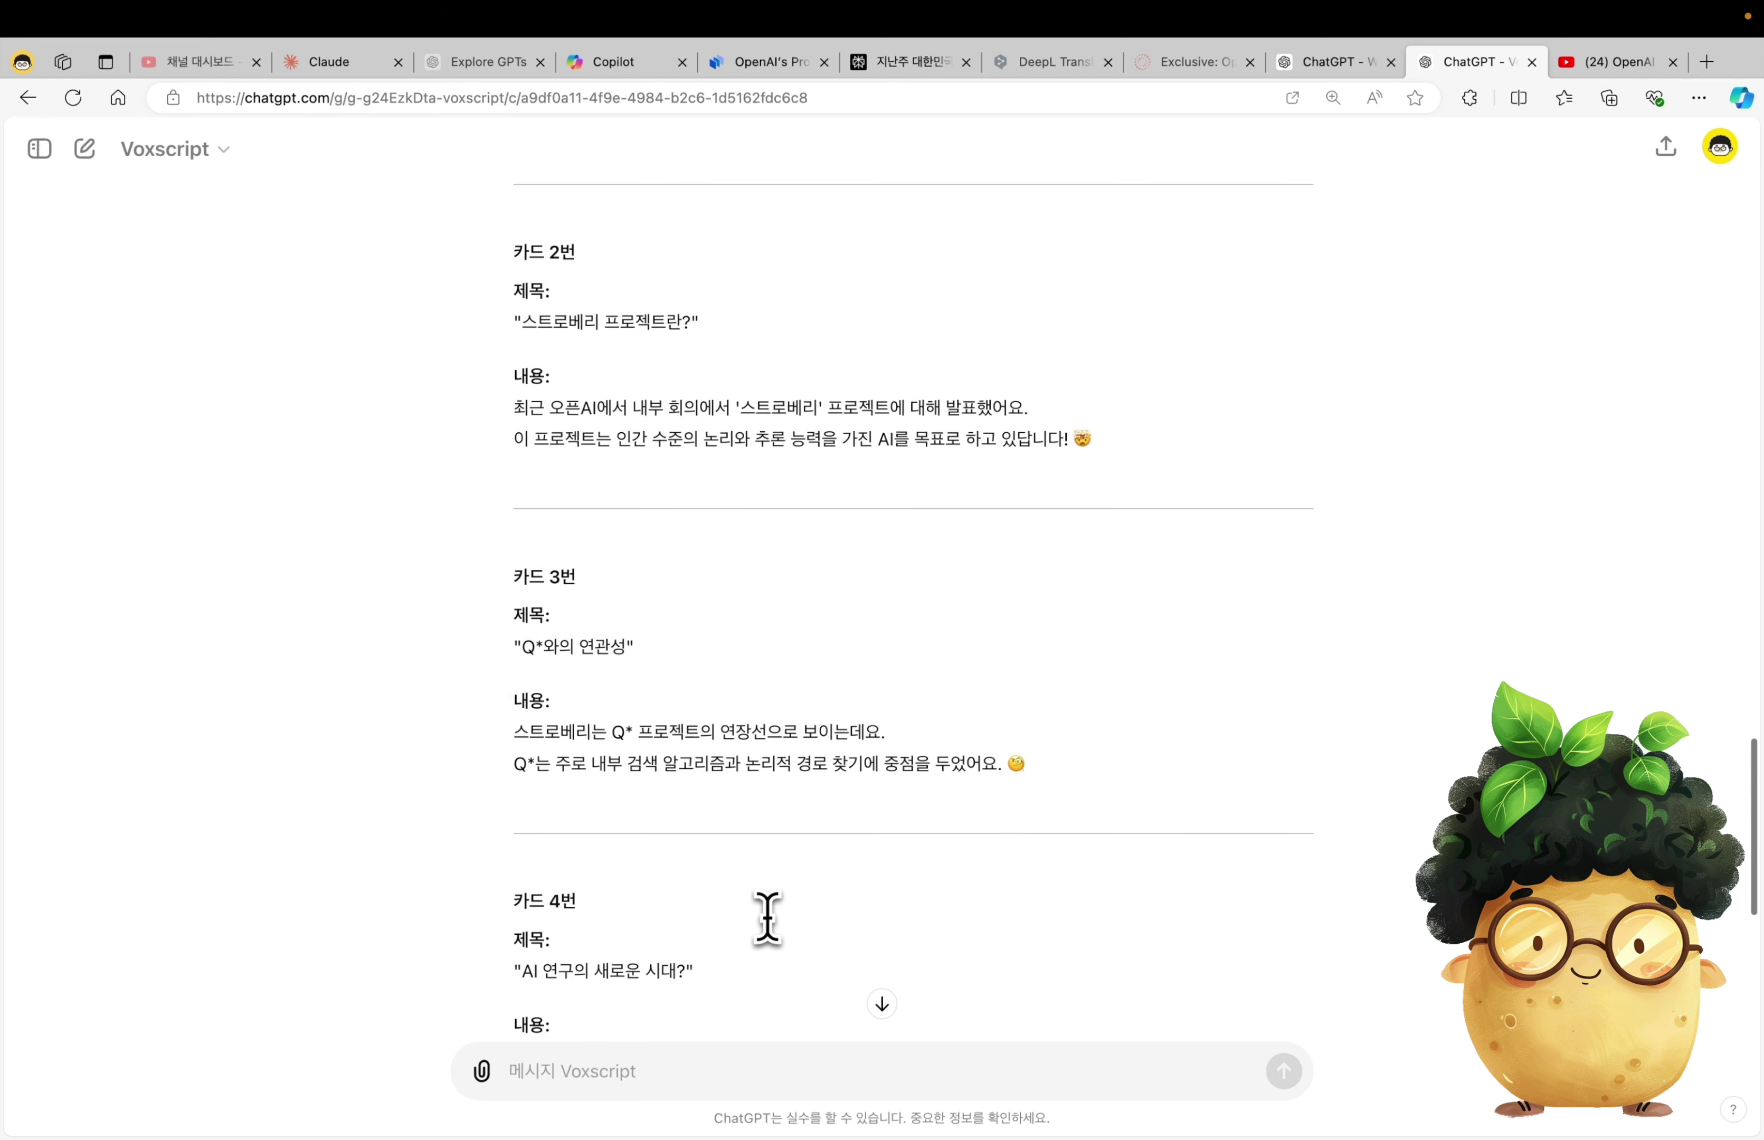
{"action": "scroll", "coordinate": [767, 919], "scroll_direction": "down", "scroll_amount": 3}
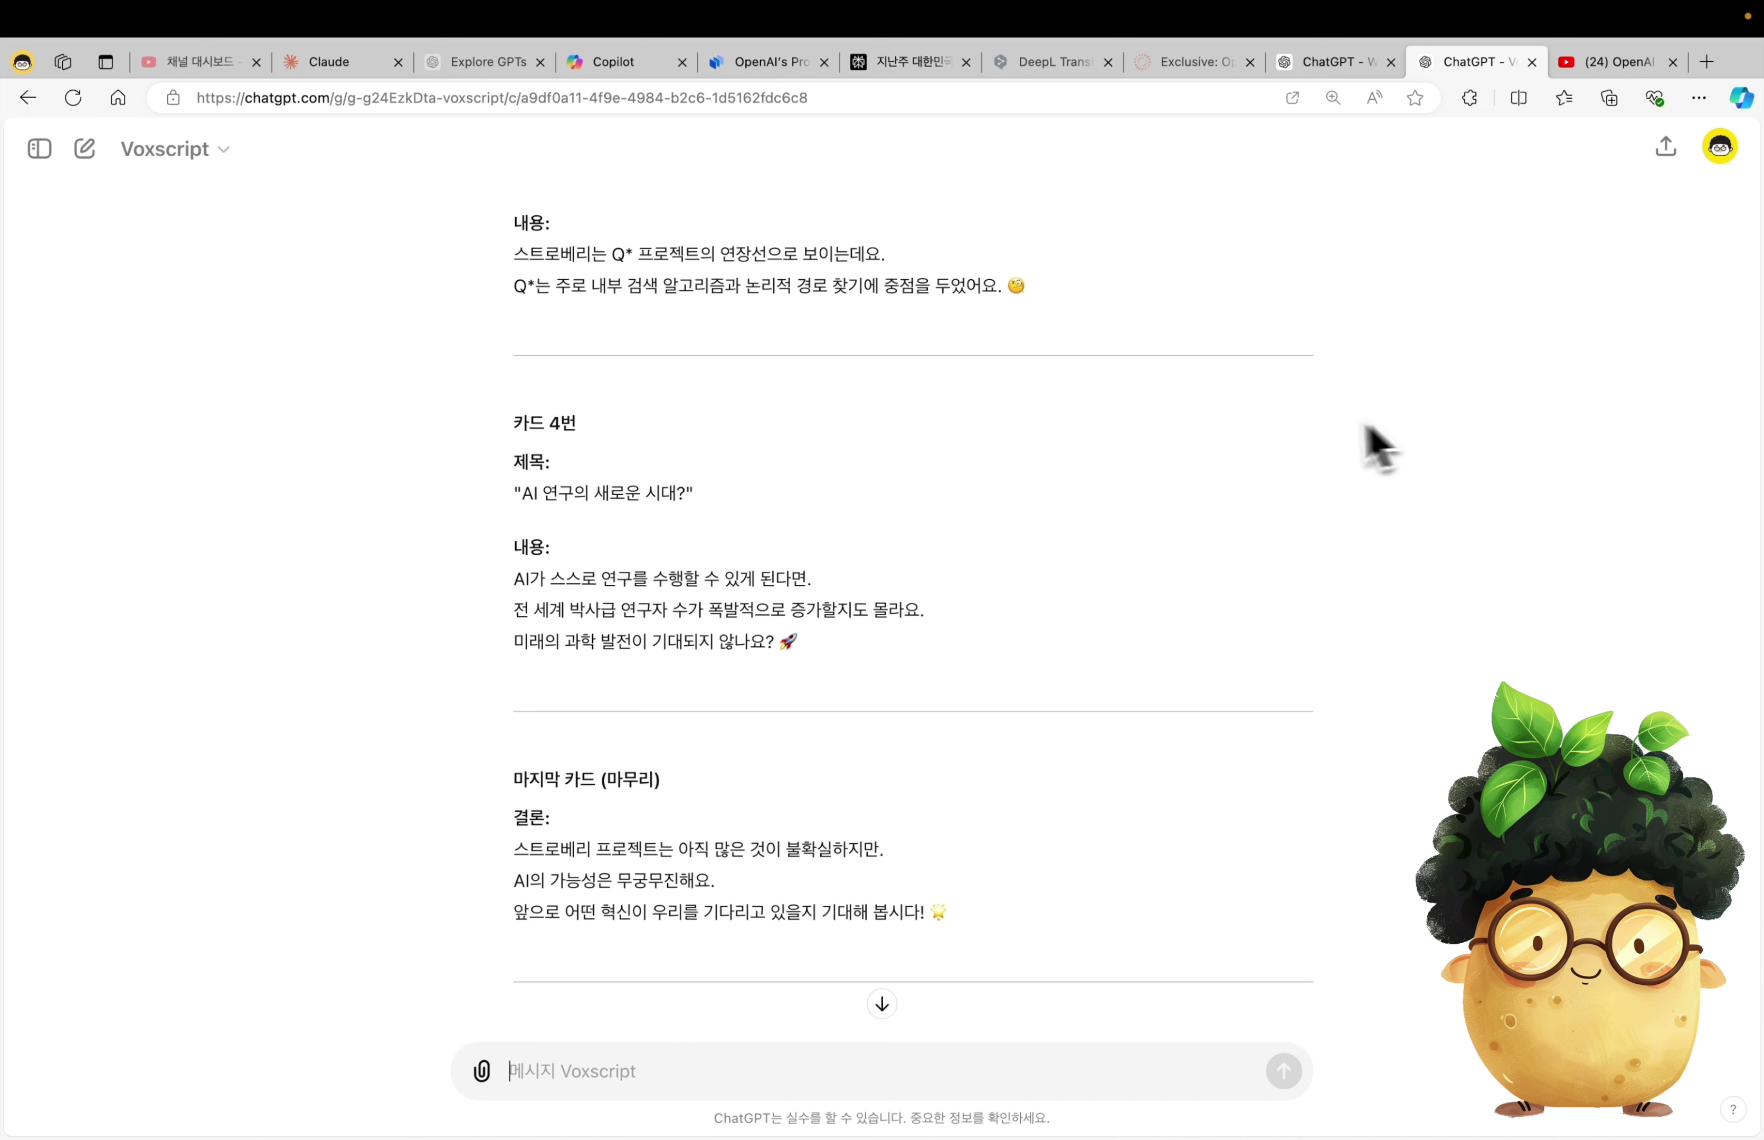
- Have WebPilot summarize the Naver Netflix article from its link, followed by the request "이 기사를 카드뉴스 형식으로 만들어줘."
{"action": "key", "text": "ctrl+shift+Tab"}
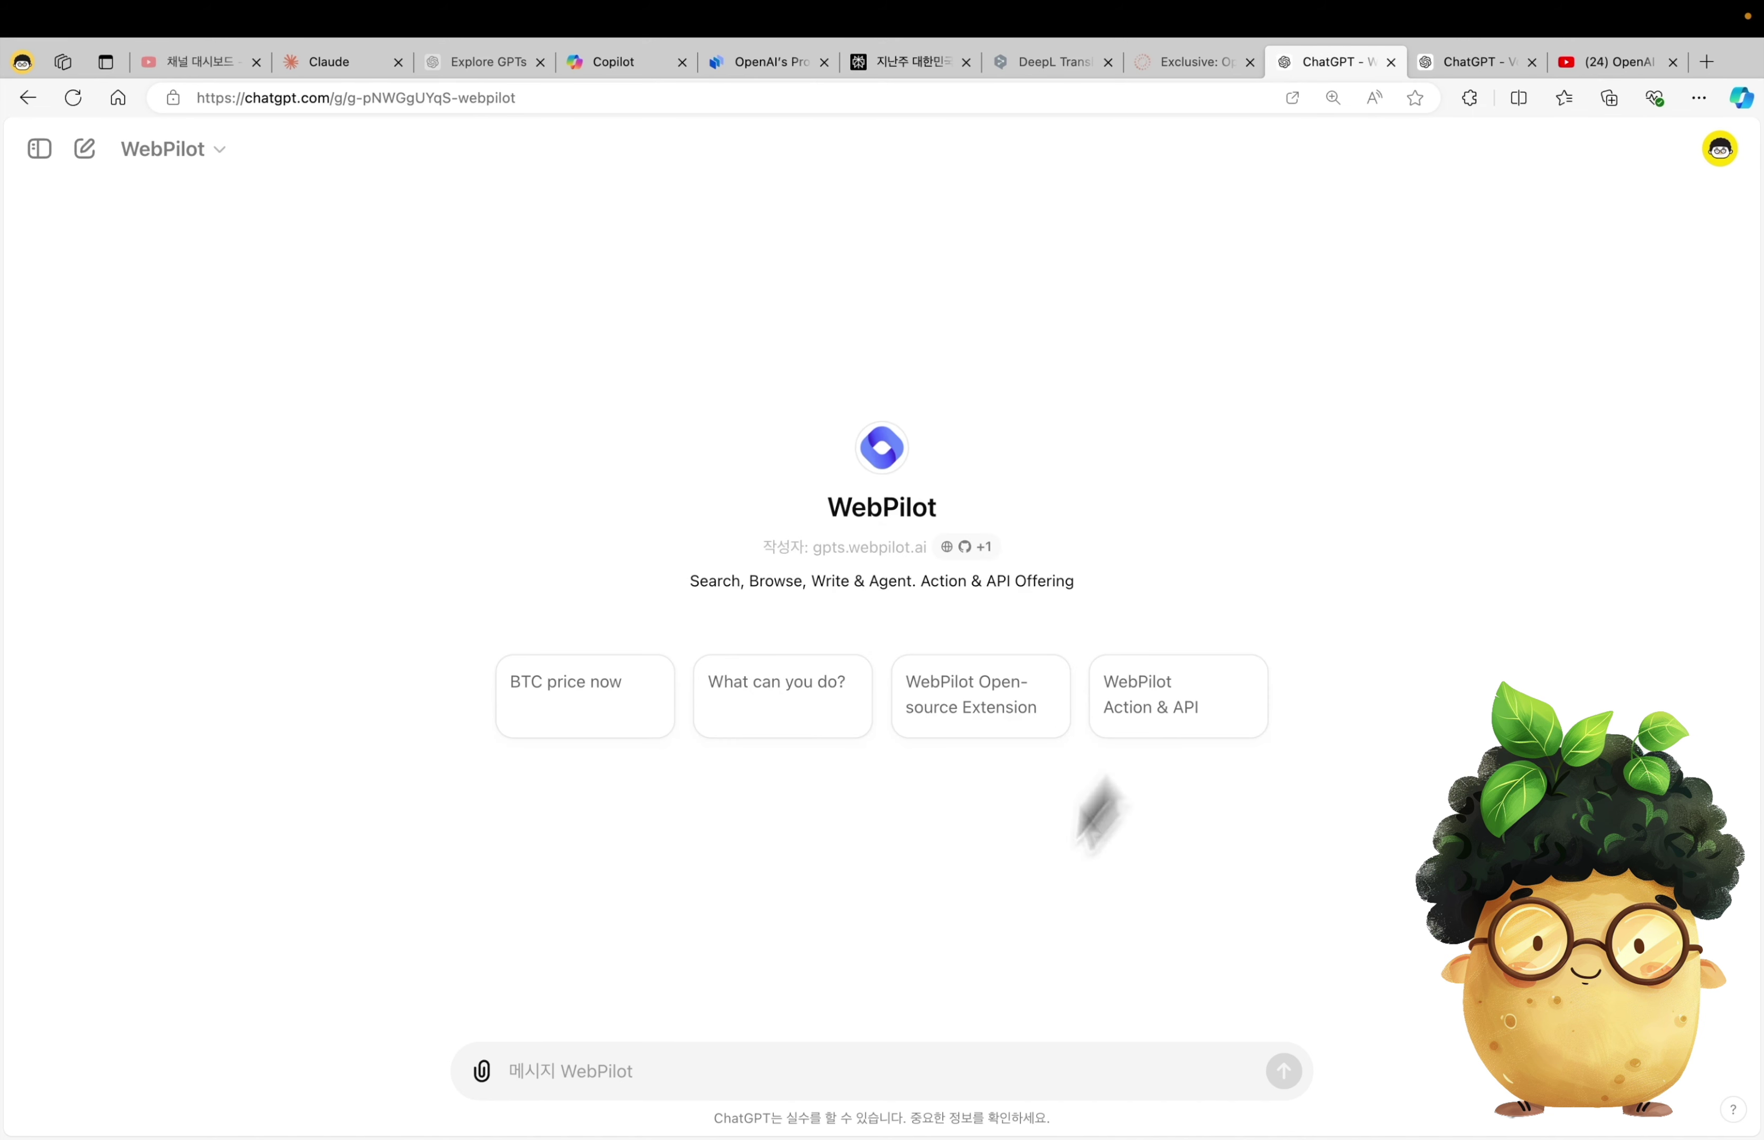
{"action": "left_click", "coordinate": [1472, 63]}
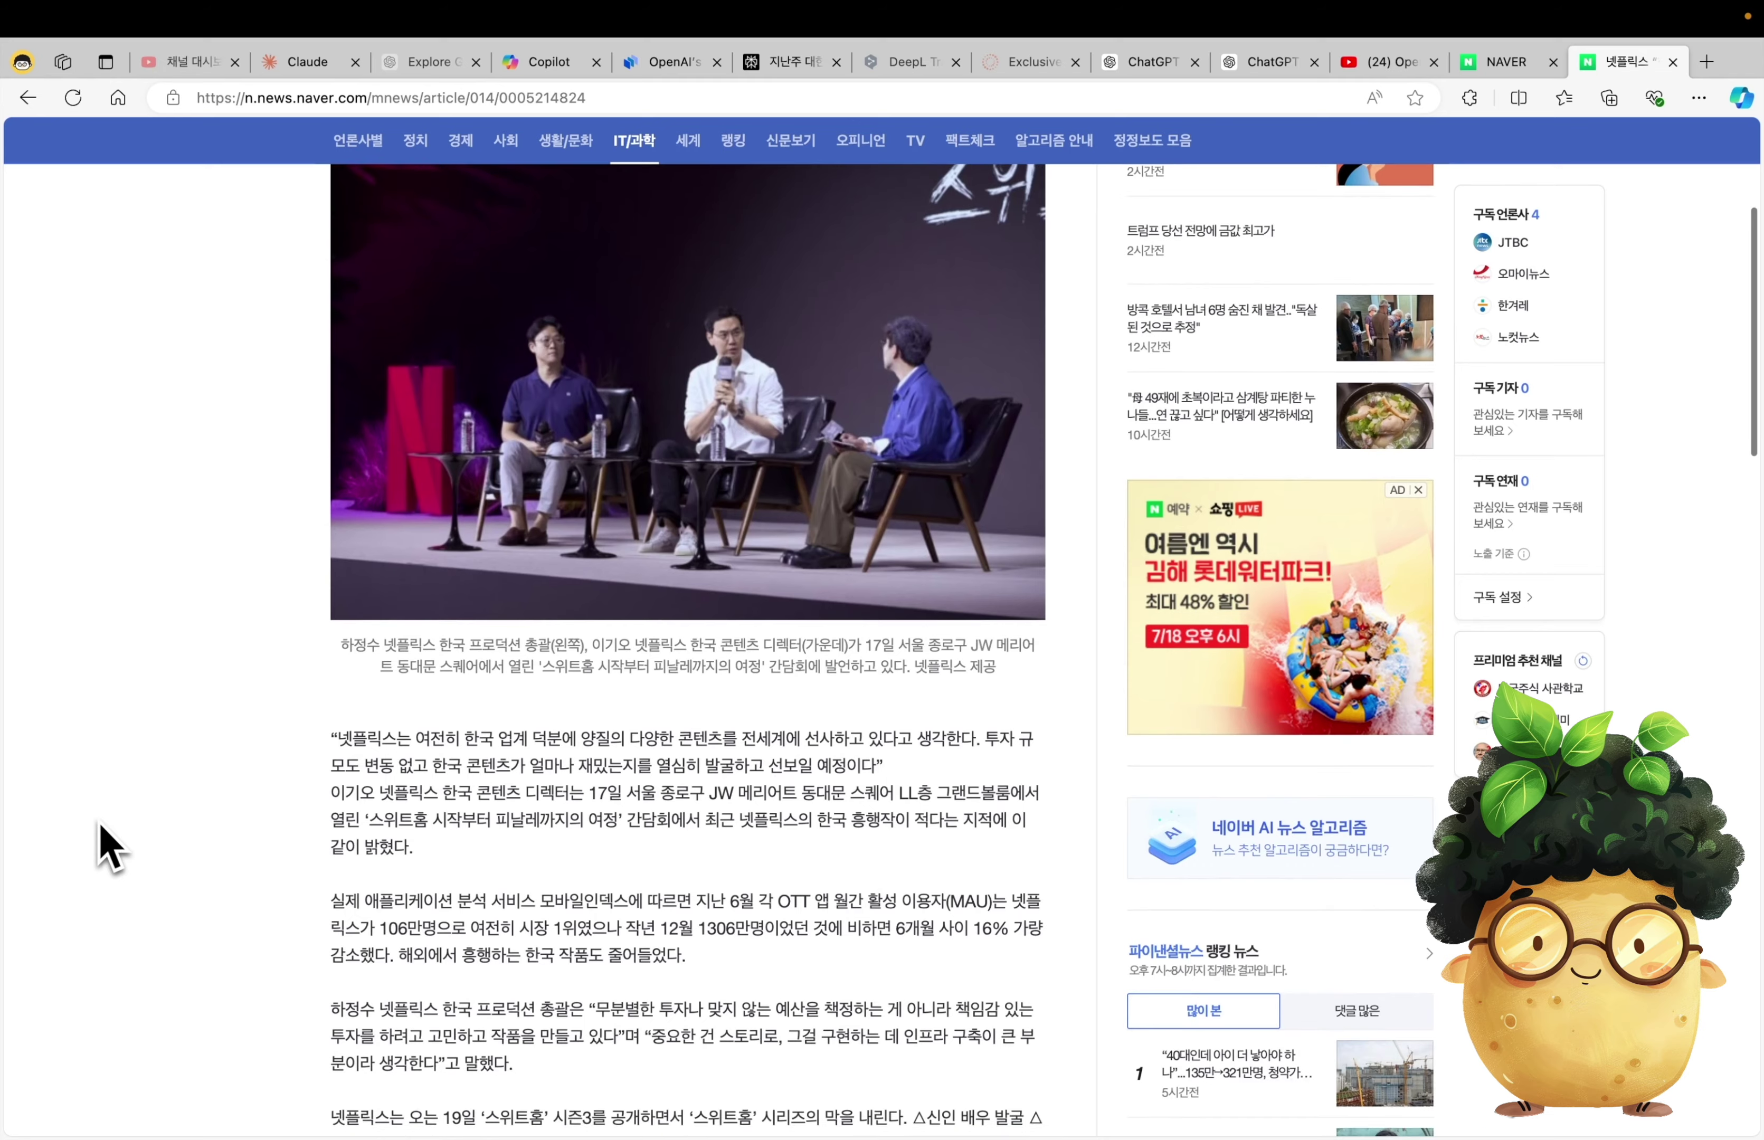
{"action": "scroll", "coordinate": [107, 849], "scroll_direction": "up", "scroll_amount": 5}
{"action": "left_click", "coordinate": [652, 98]}
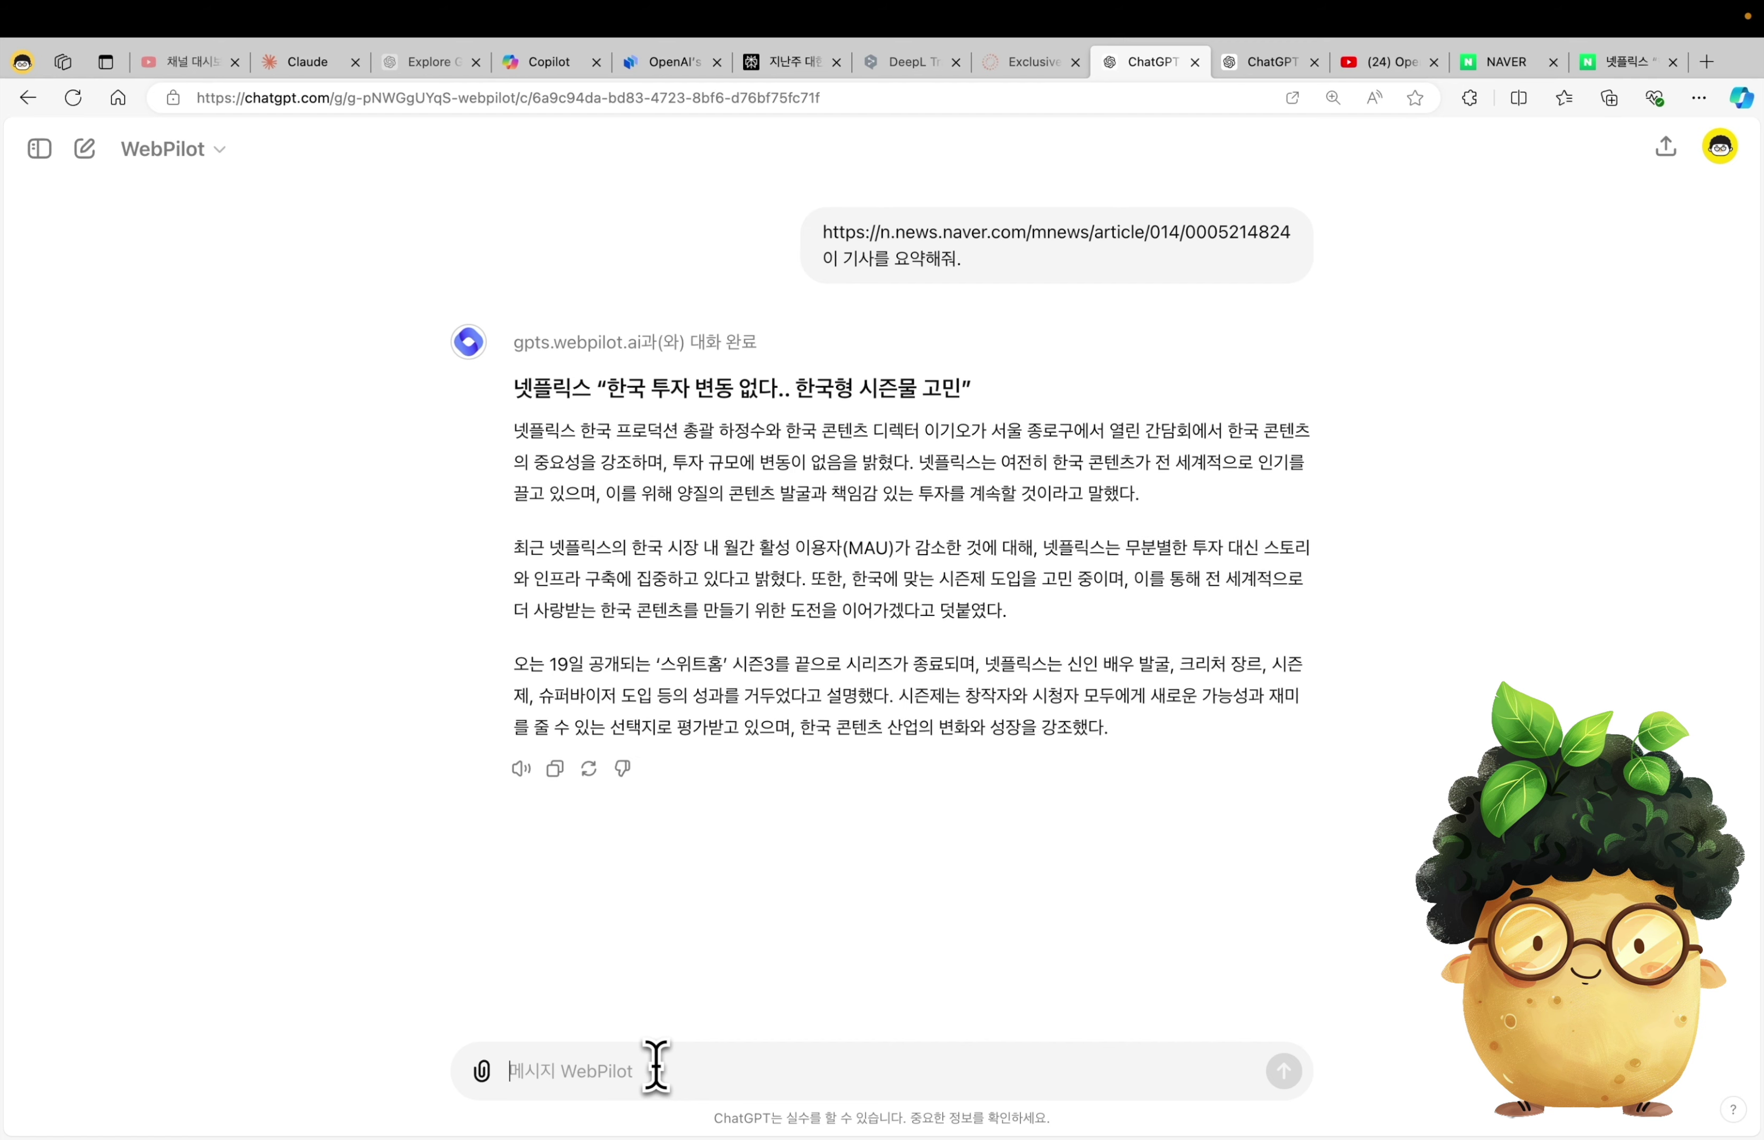
{"action": "type", "text": "이 기사를 카드뉴스 형식으로 만들어줘."}
{"action": "key", "text": "Return"}
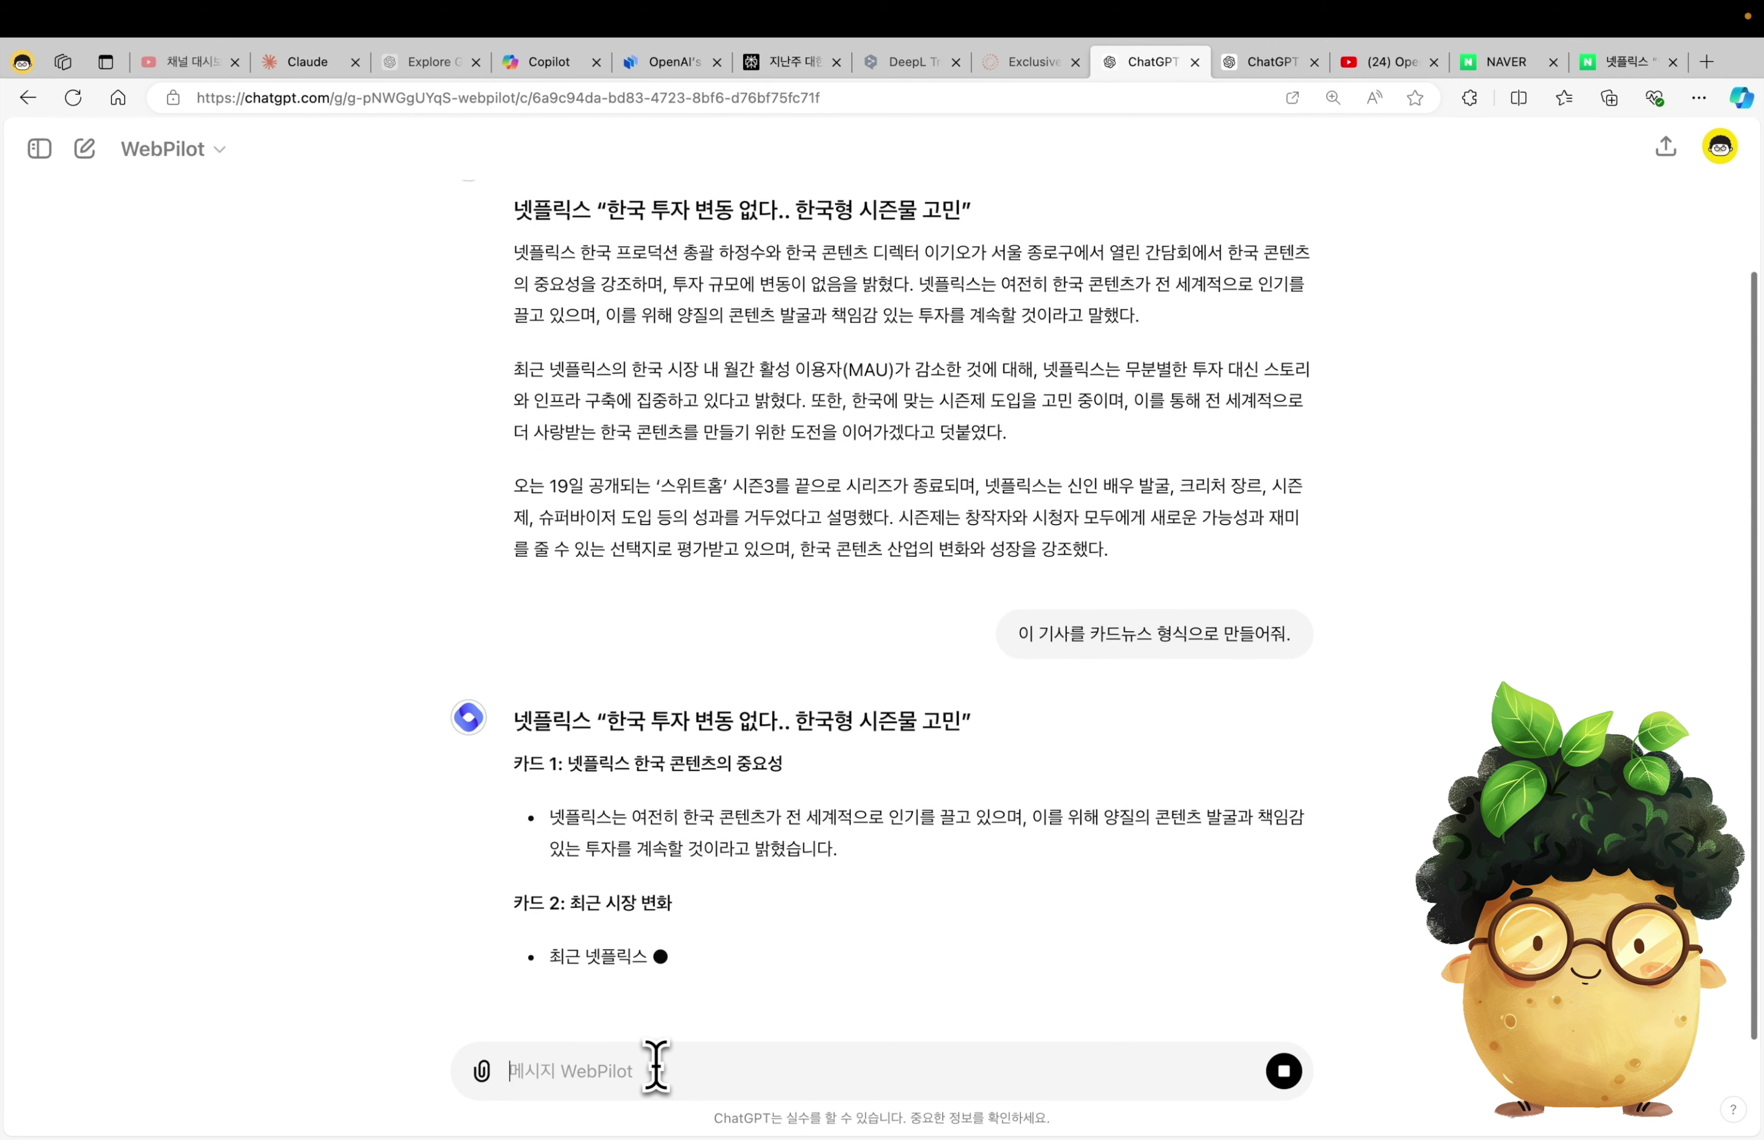
- Copy the Naver Netflix article's address and send it to Copilot with "이 기사를 요약해줘."
{"action": "key", "text": "super+4"}
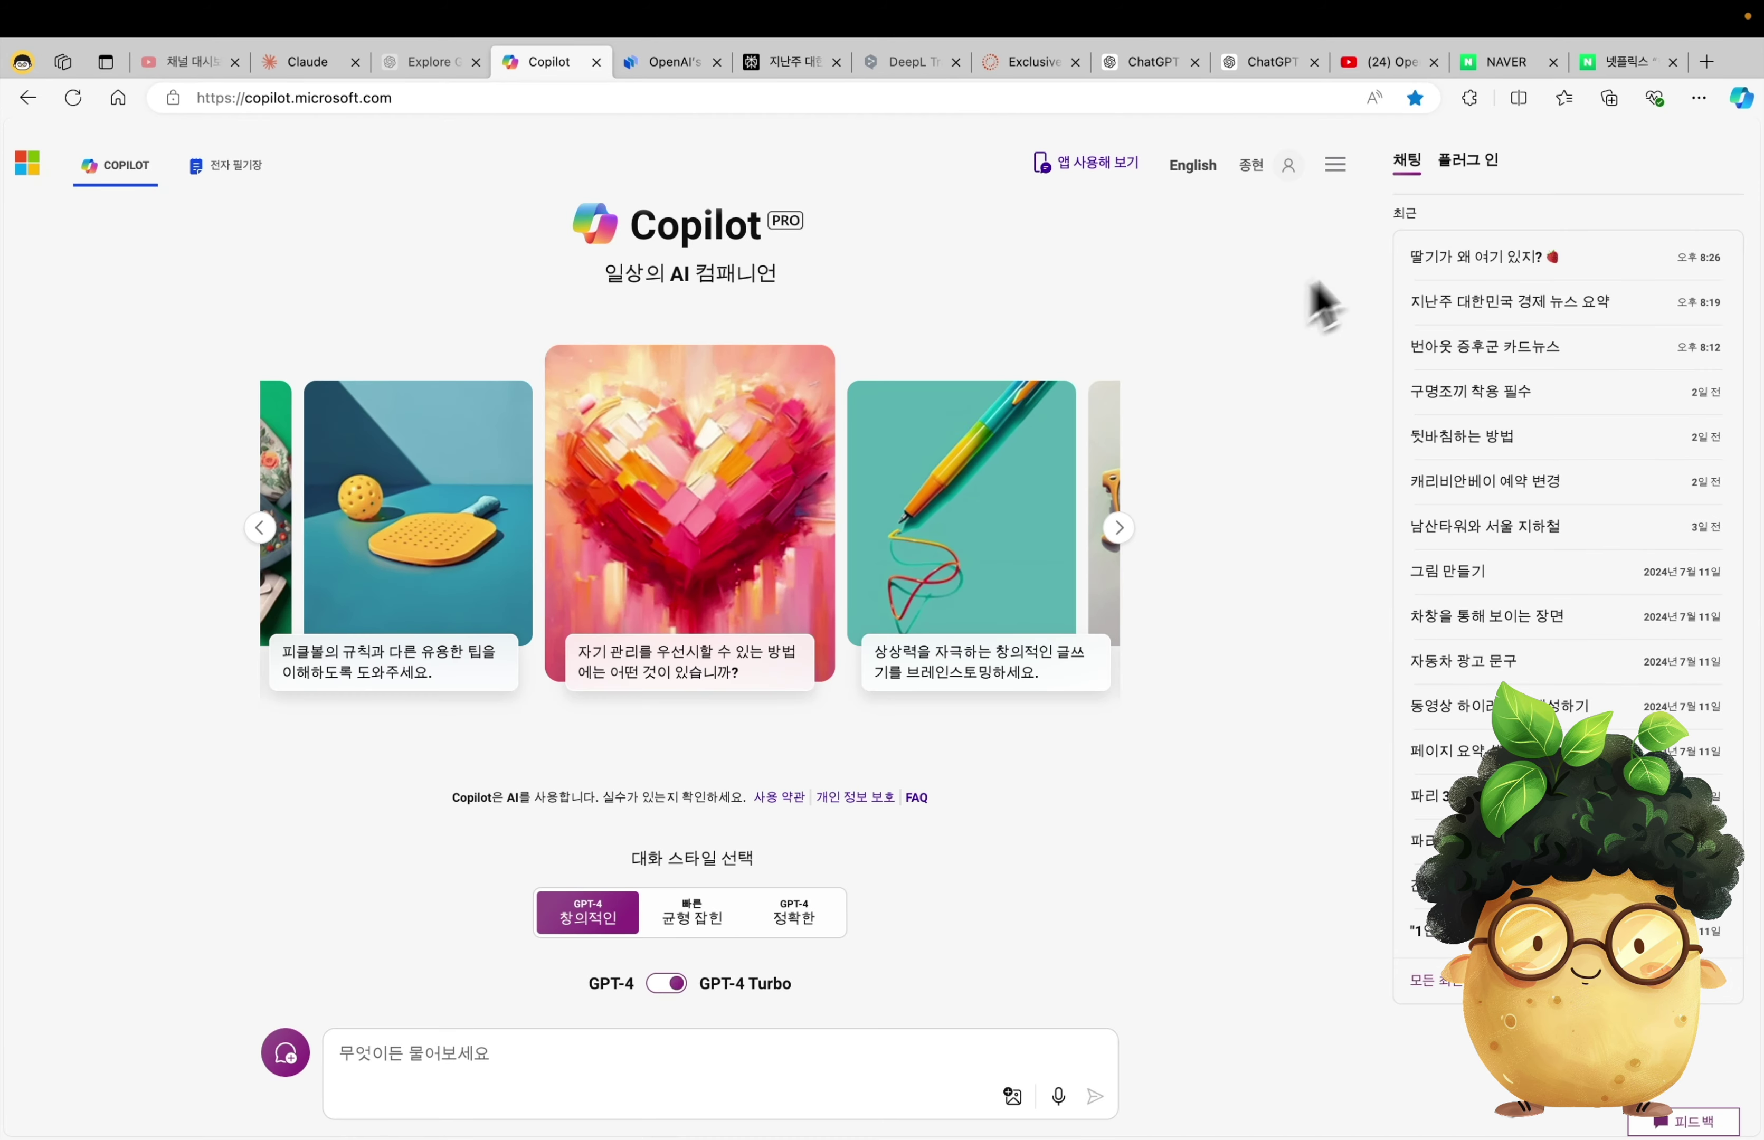
{"action": "key", "text": "super+9"}
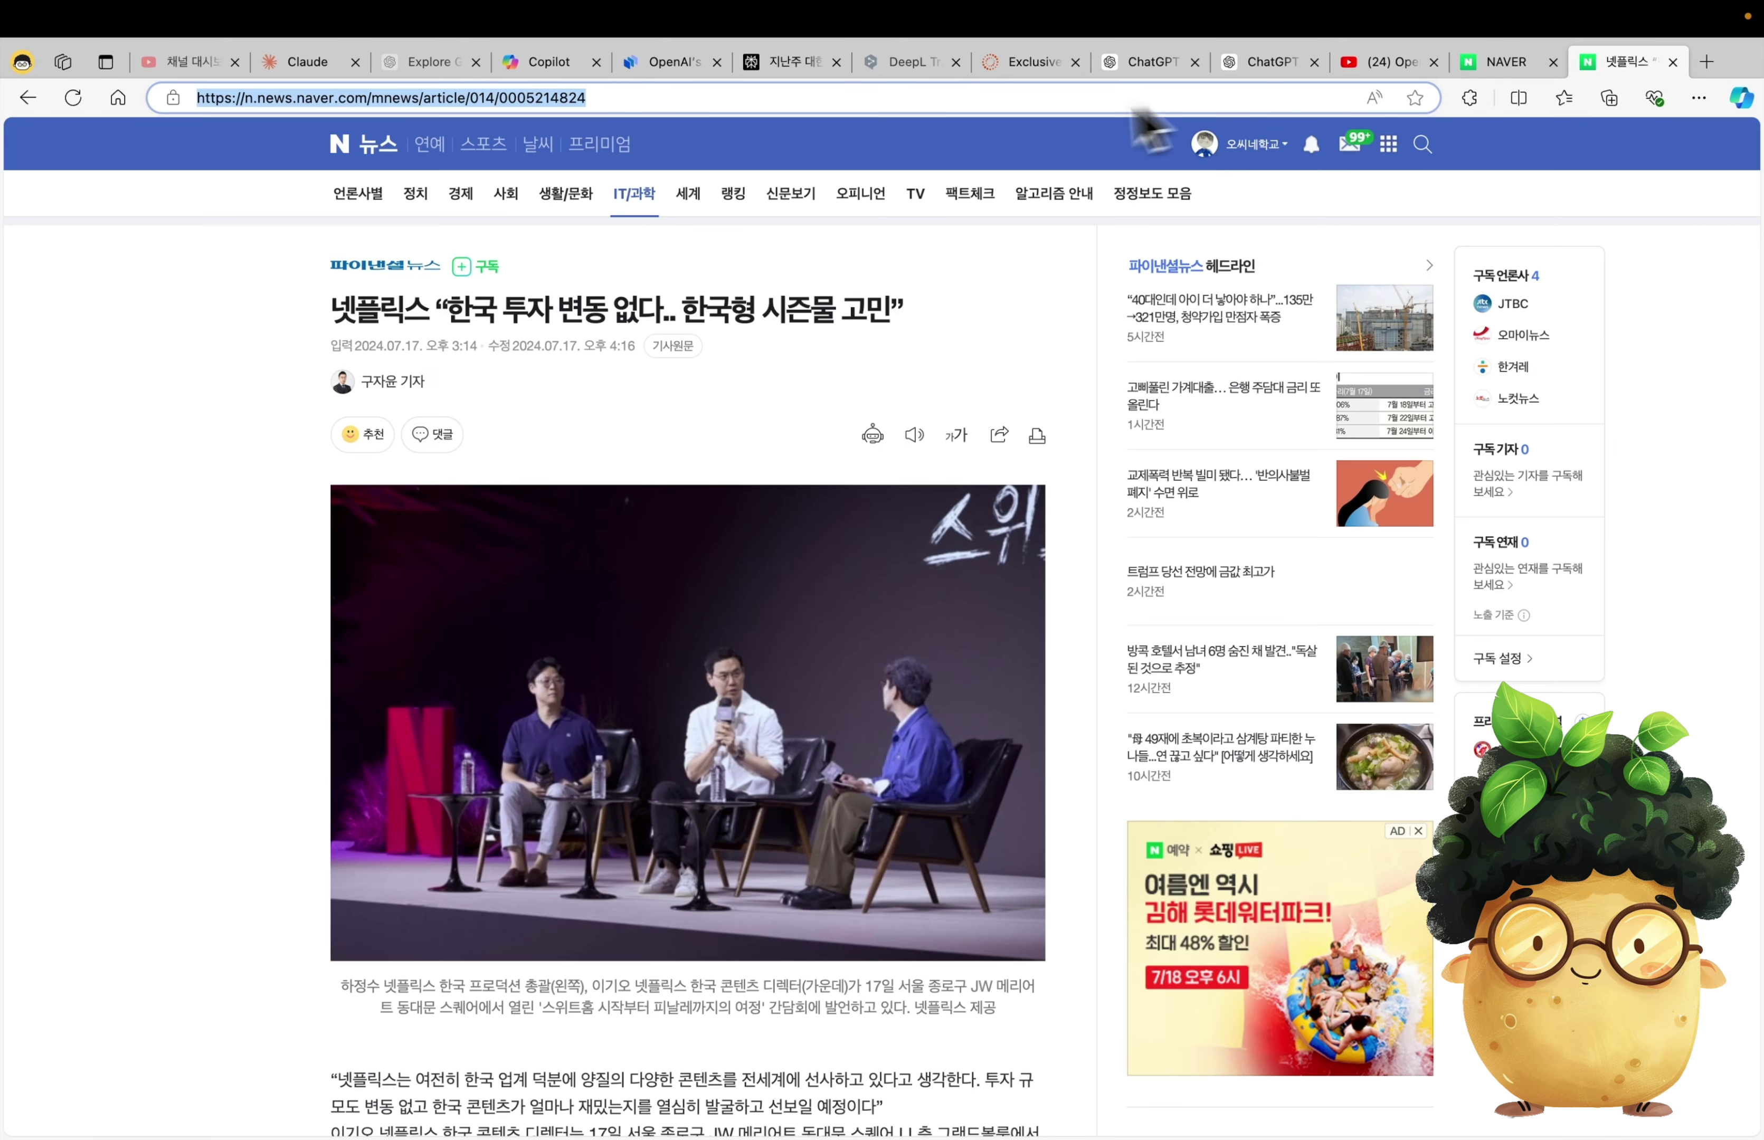
{"action": "key", "text": "super+c"}
{"action": "key", "text": "super+4"}
{"action": "key", "text": "super+v"}
{"action": "key", "text": "shift+Return"}
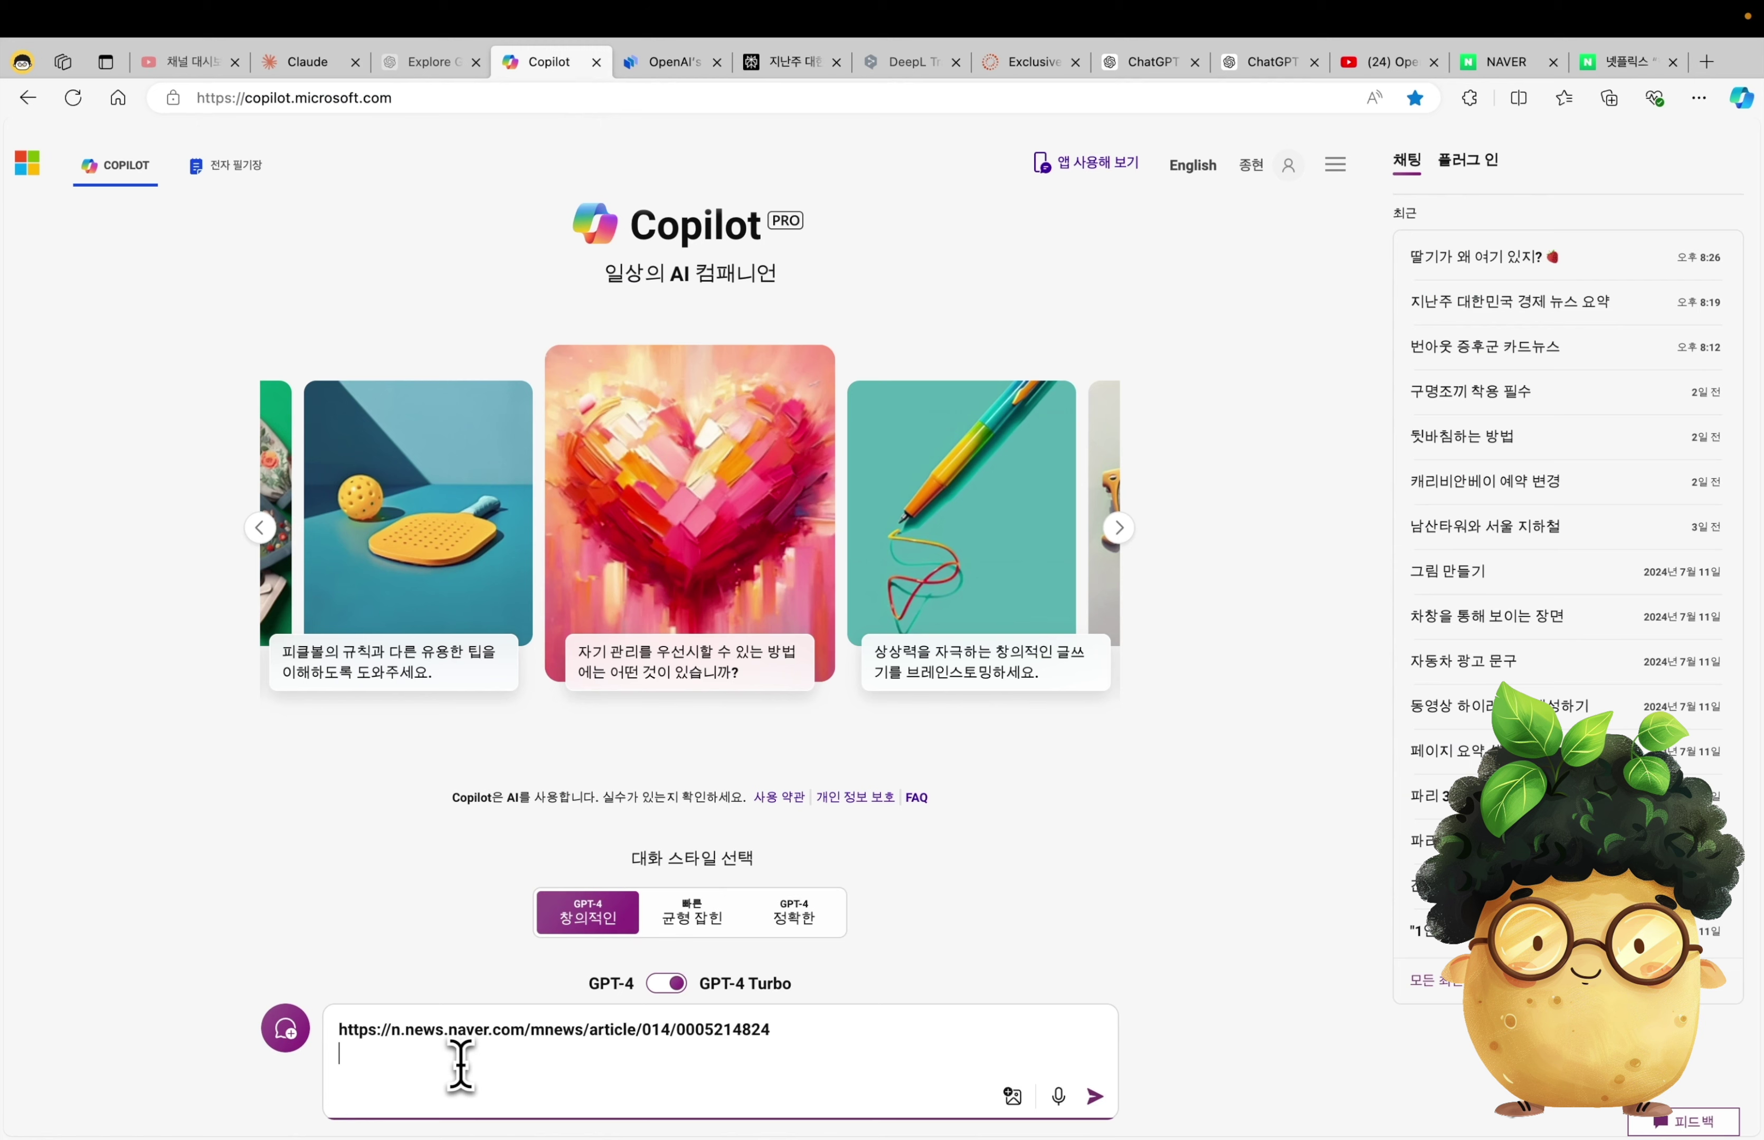
{"action": "type", "text": "이 기사를 요약해줘."}
{"action": "key", "text": "Return"}
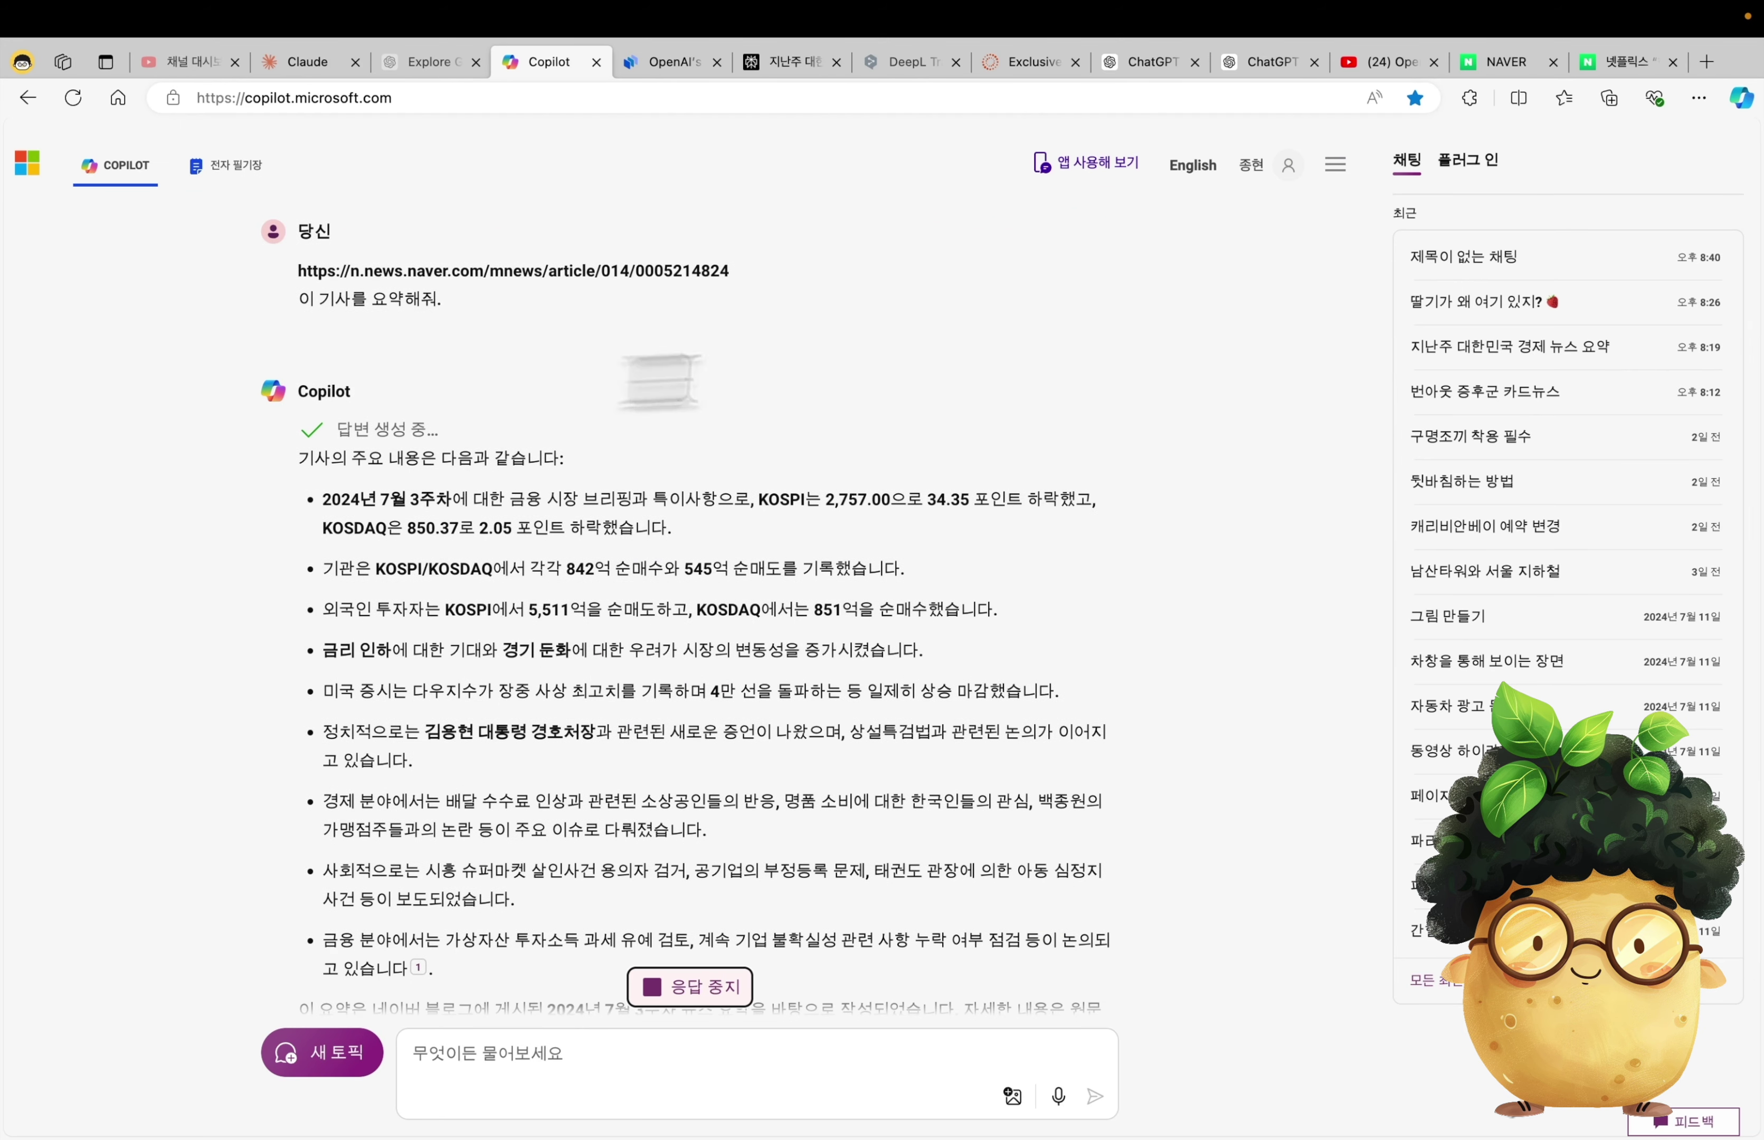
- Return to the Naver Netflix article and have Edge's built-in Copilot generate a page summary
{"action": "key", "text": "super+9"}
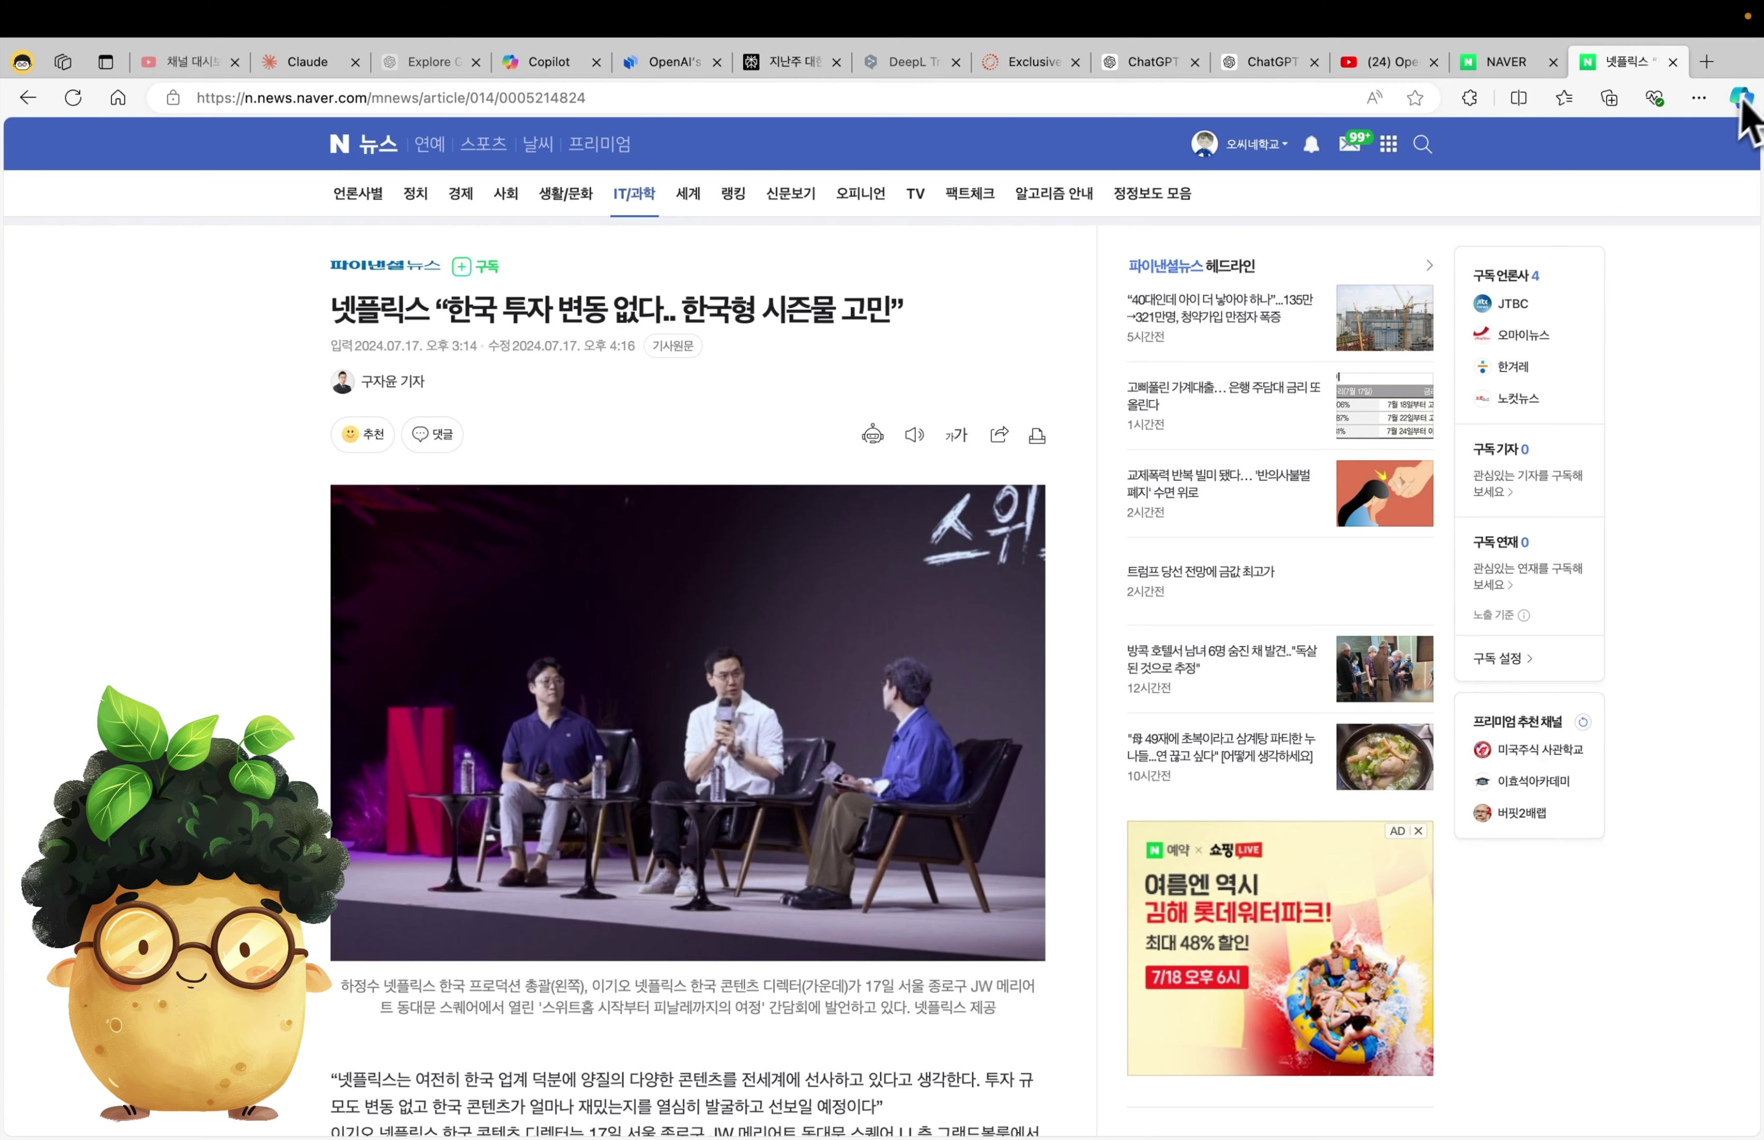
{"action": "left_click", "coordinate": [1742, 97]}
{"action": "left_click", "coordinate": [1464, 567]}
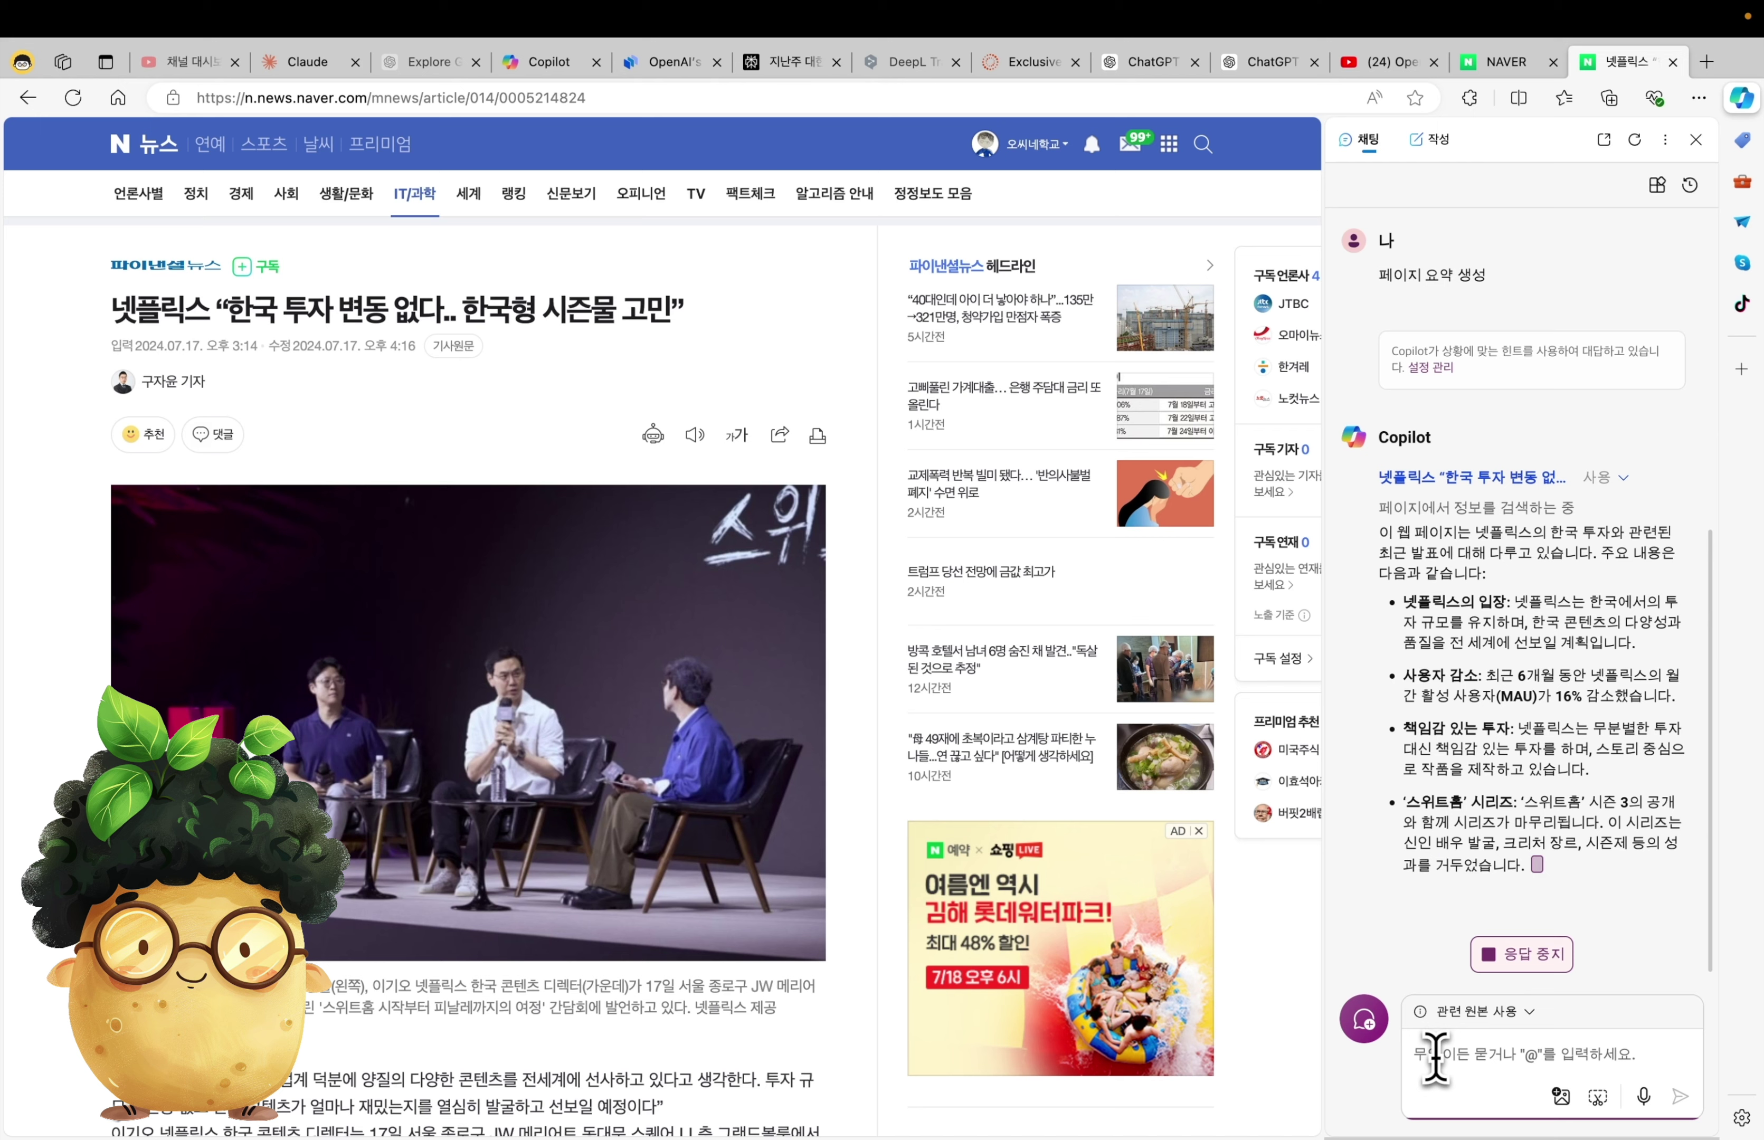
- Ask Copilot "카드뉴스를 만들어줘." about the article, followed by the copied card-format prompt with 카드 1번, 카드 2번 and 마지막 카드
{"action": "type", "text": "카드뉴스를 만들어줘."}
{"action": "key", "text": "Return"}
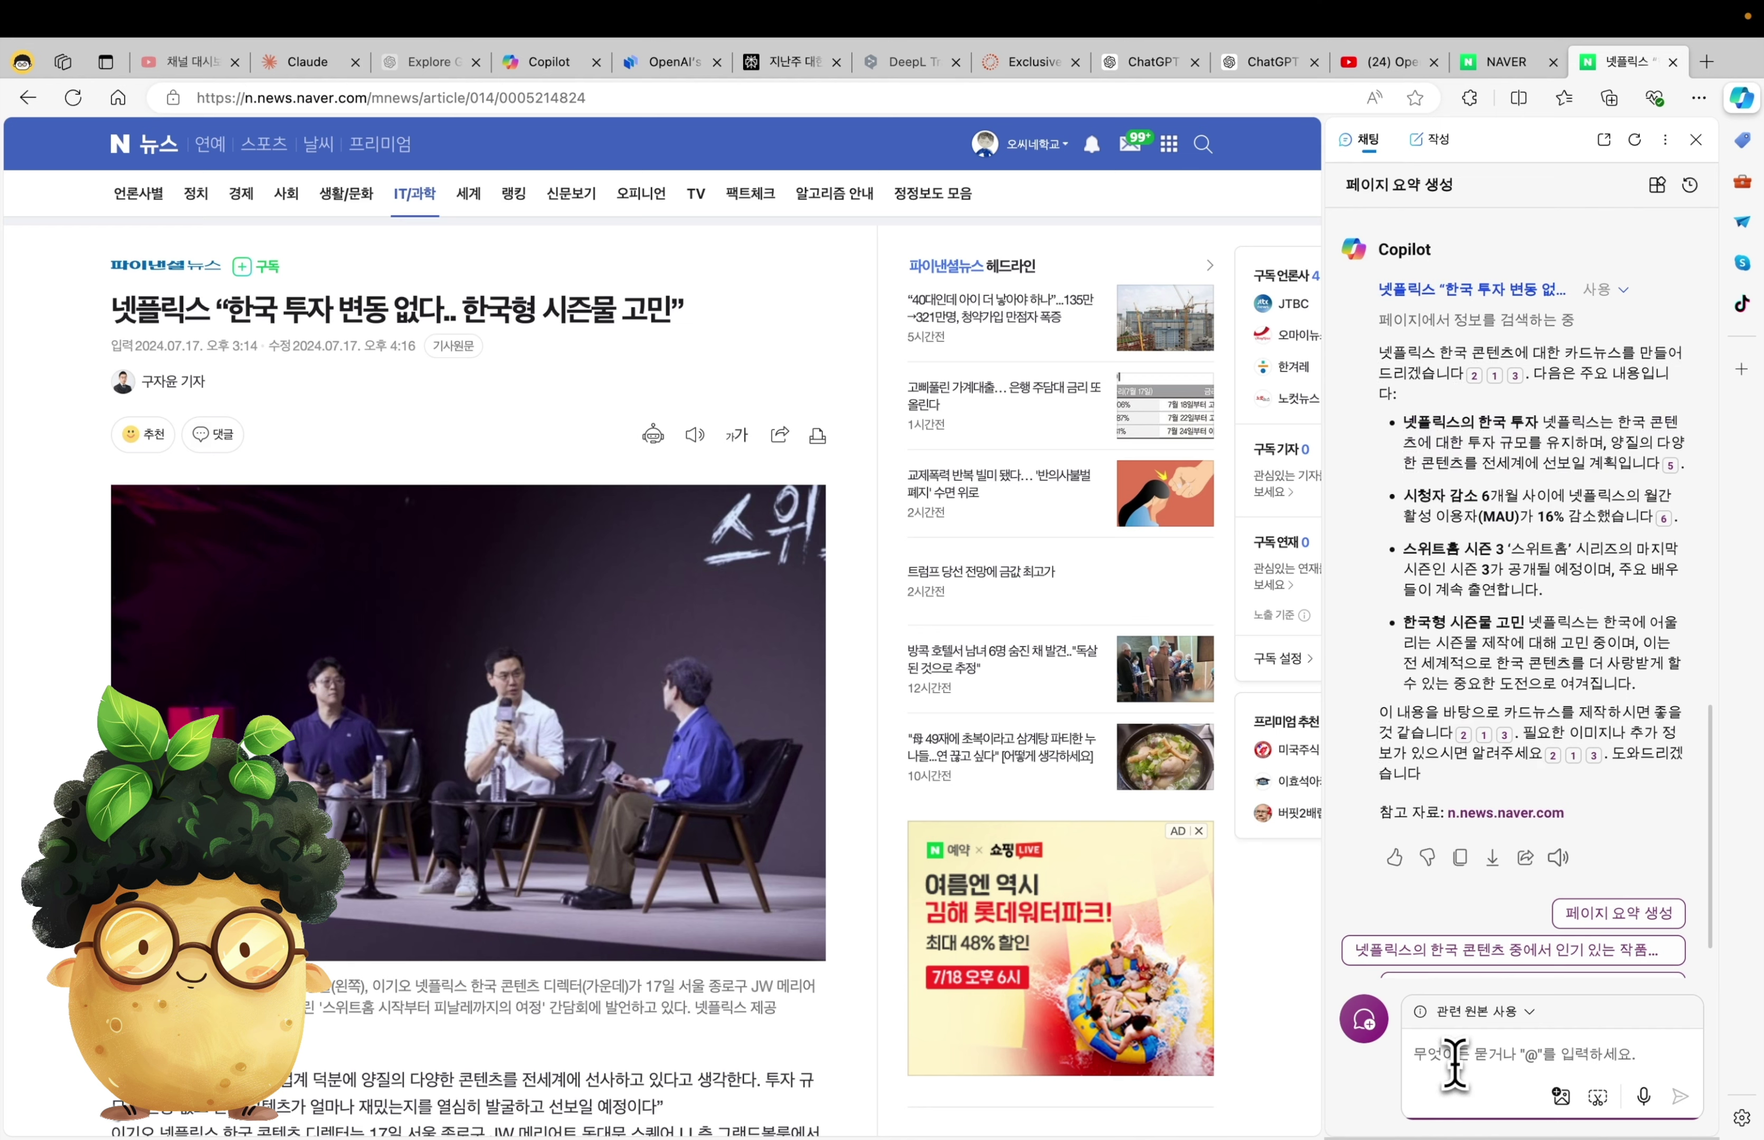
{"action": "key", "text": "super+v"}
{"action": "key", "text": "Return"}
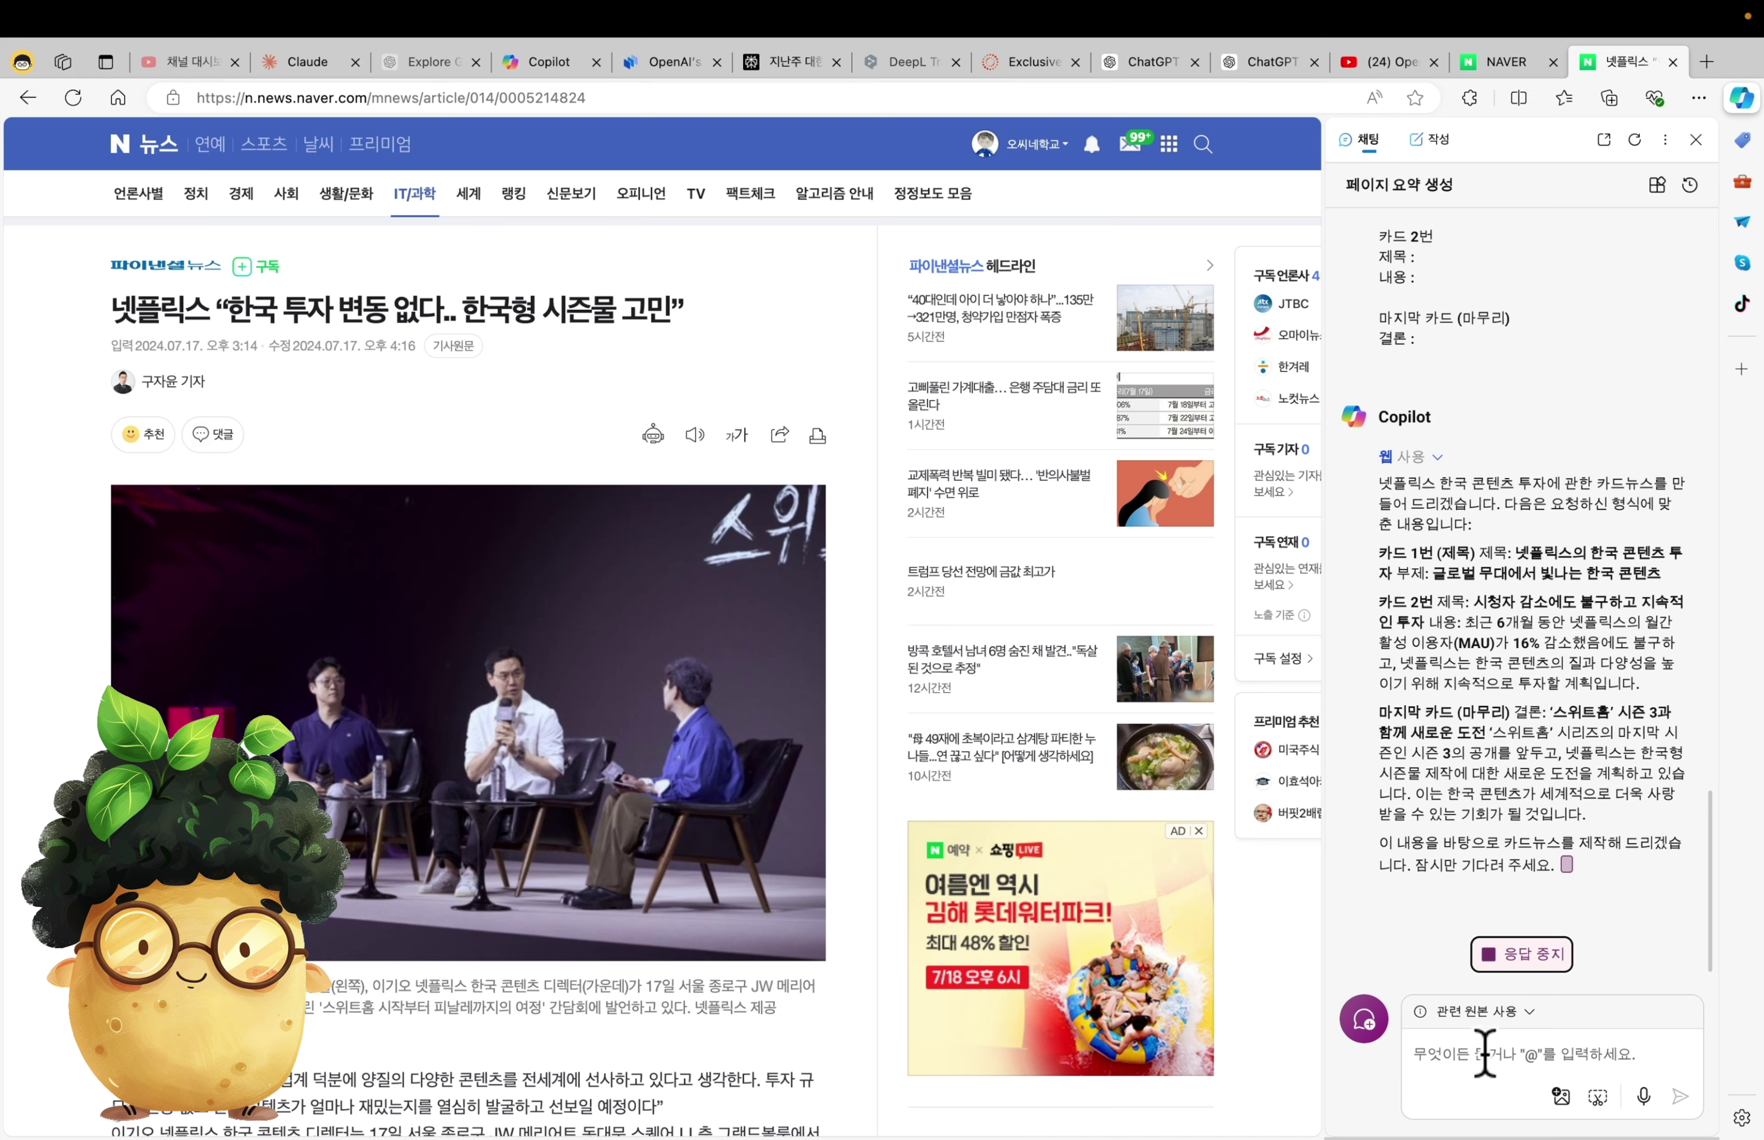
- Switch to the OpenAI Strawberry Leak video on YouTube and have Edge's Copilot generate the video highlights
{"action": "key", "text": "ctrl+shift+Tab"}
{"action": "key", "text": "ctrl+shift+Tab"}
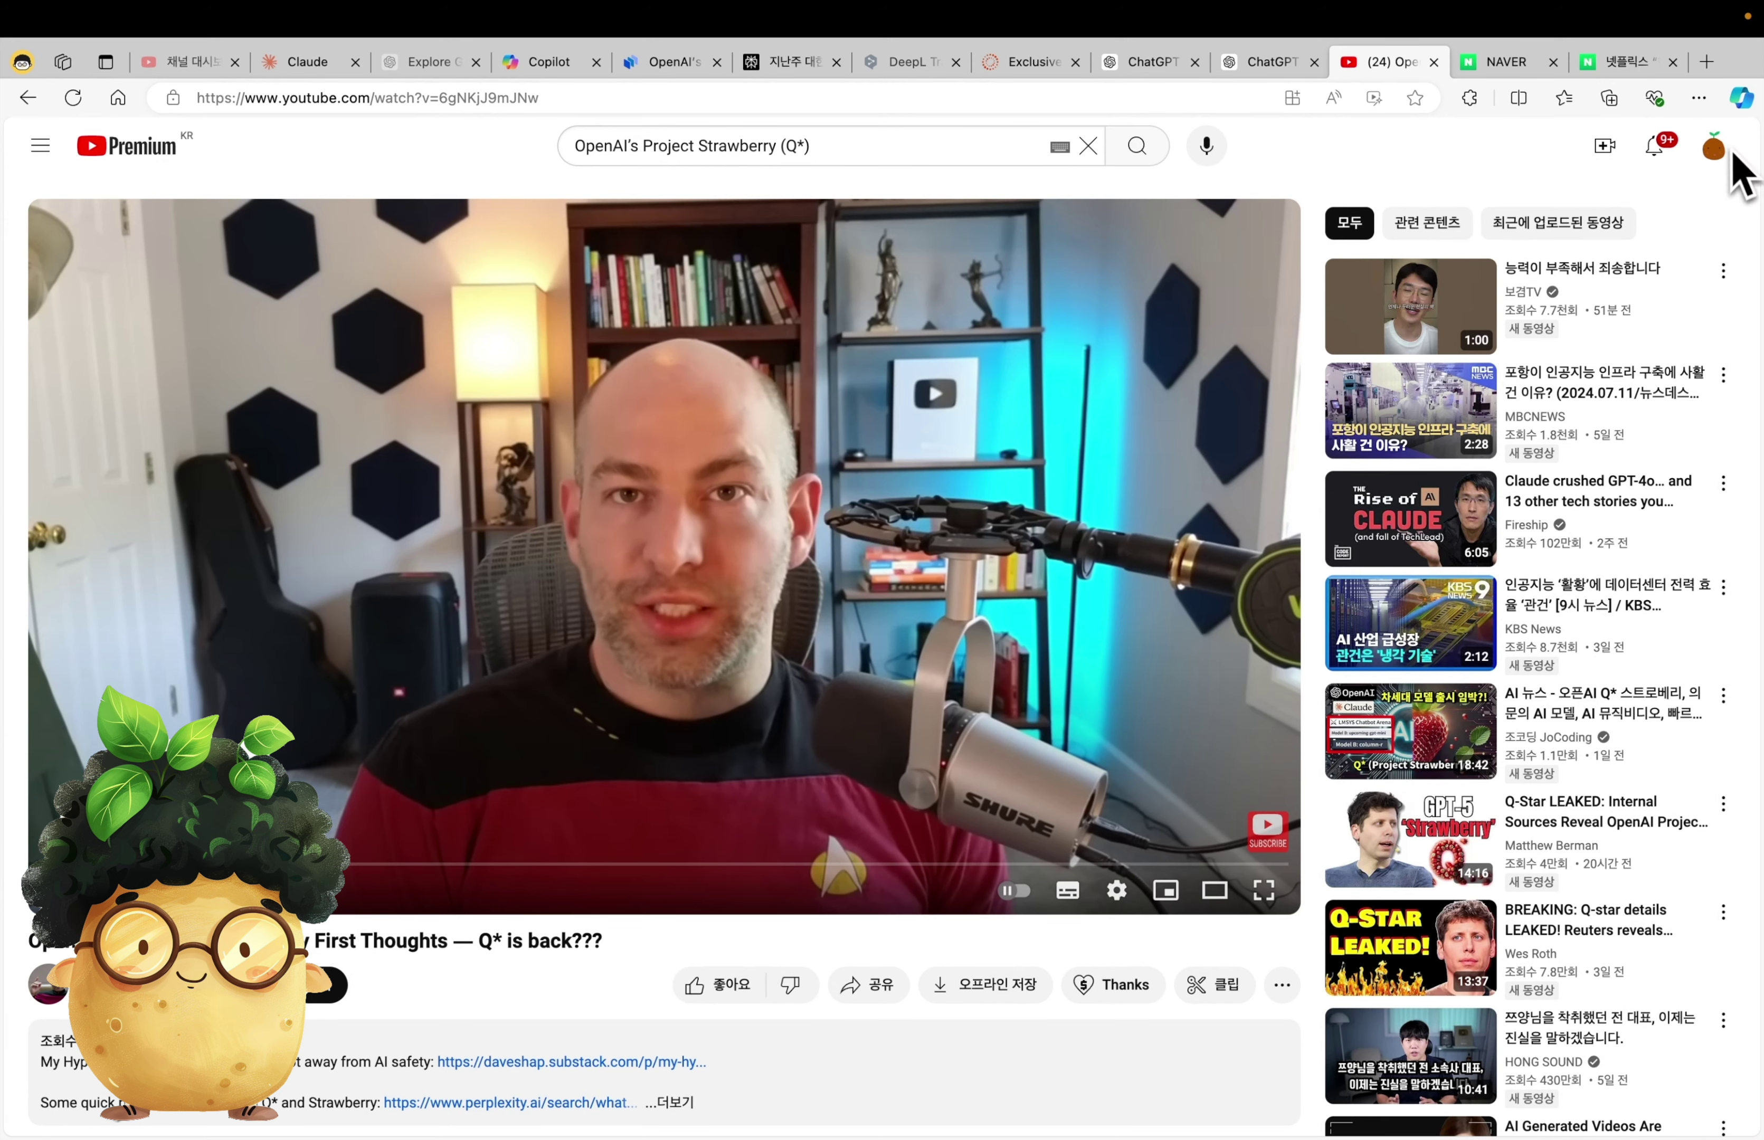
{"action": "left_click", "coordinate": [1742, 97]}
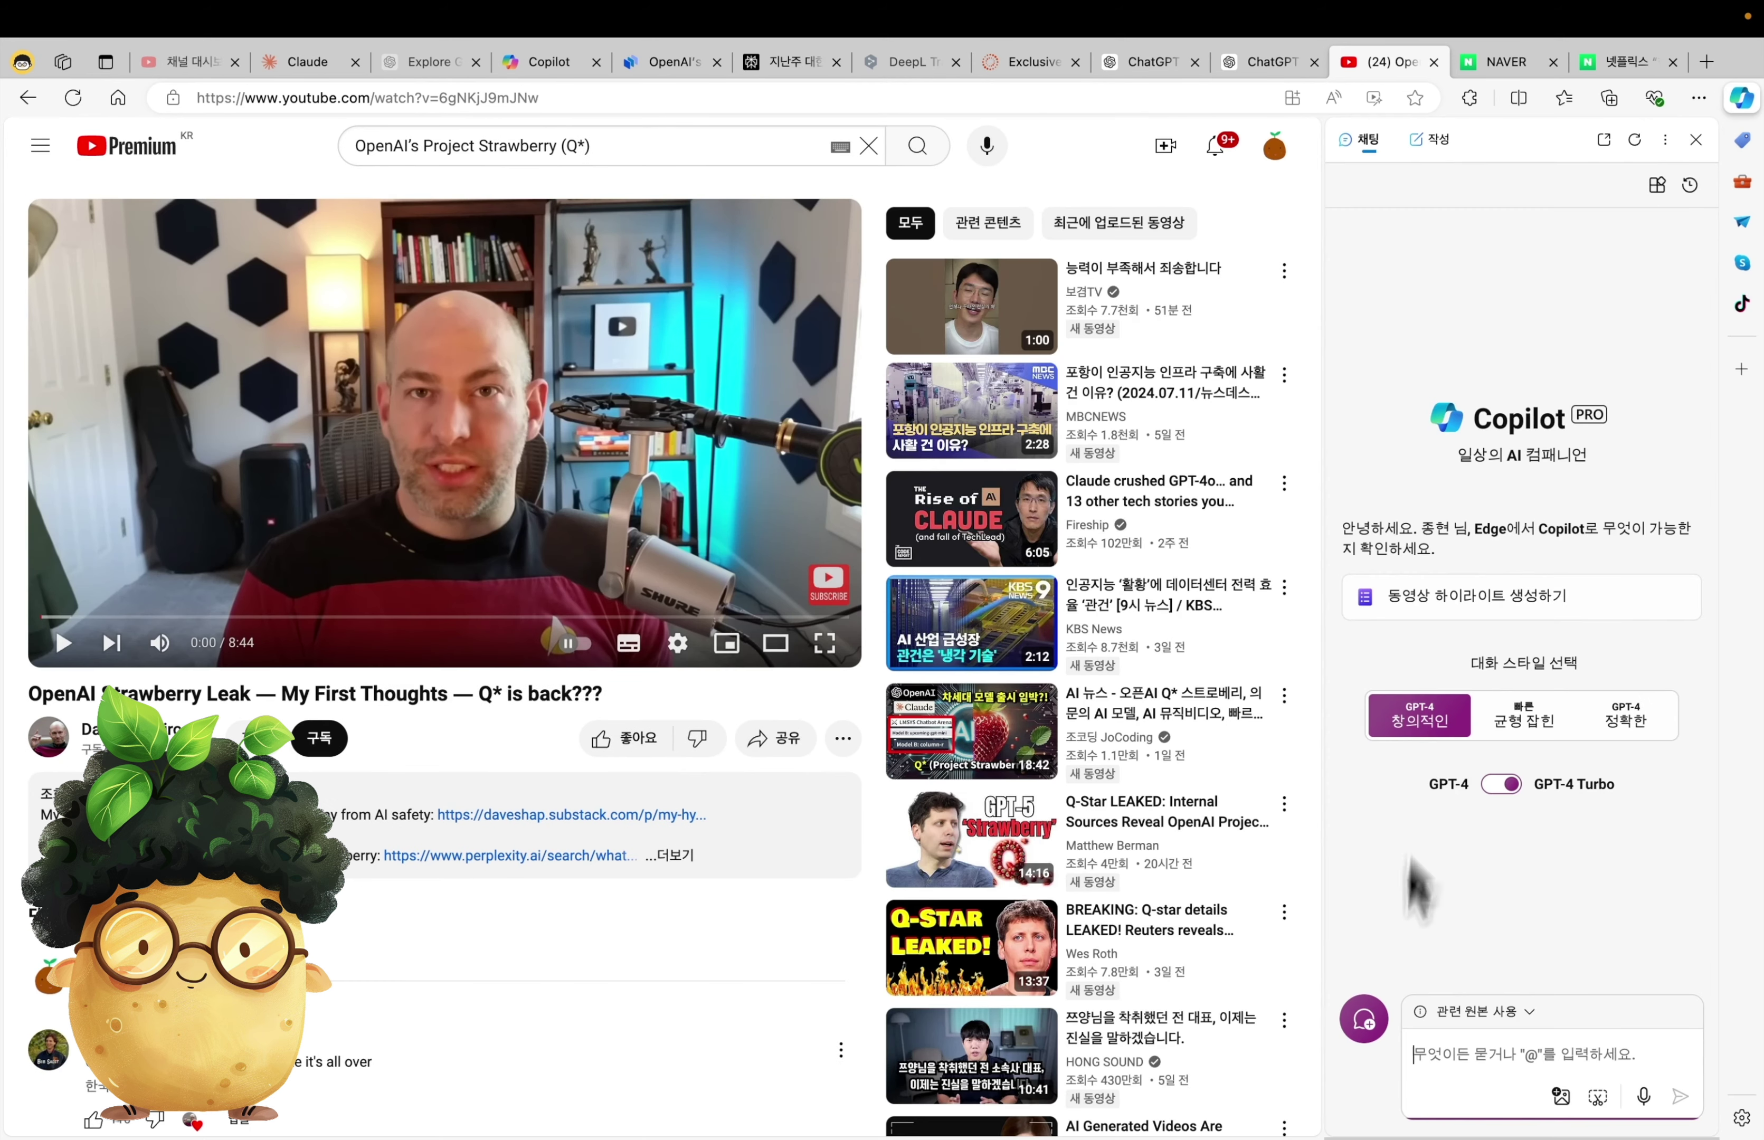
{"action": "left_click", "coordinate": [1513, 602]}
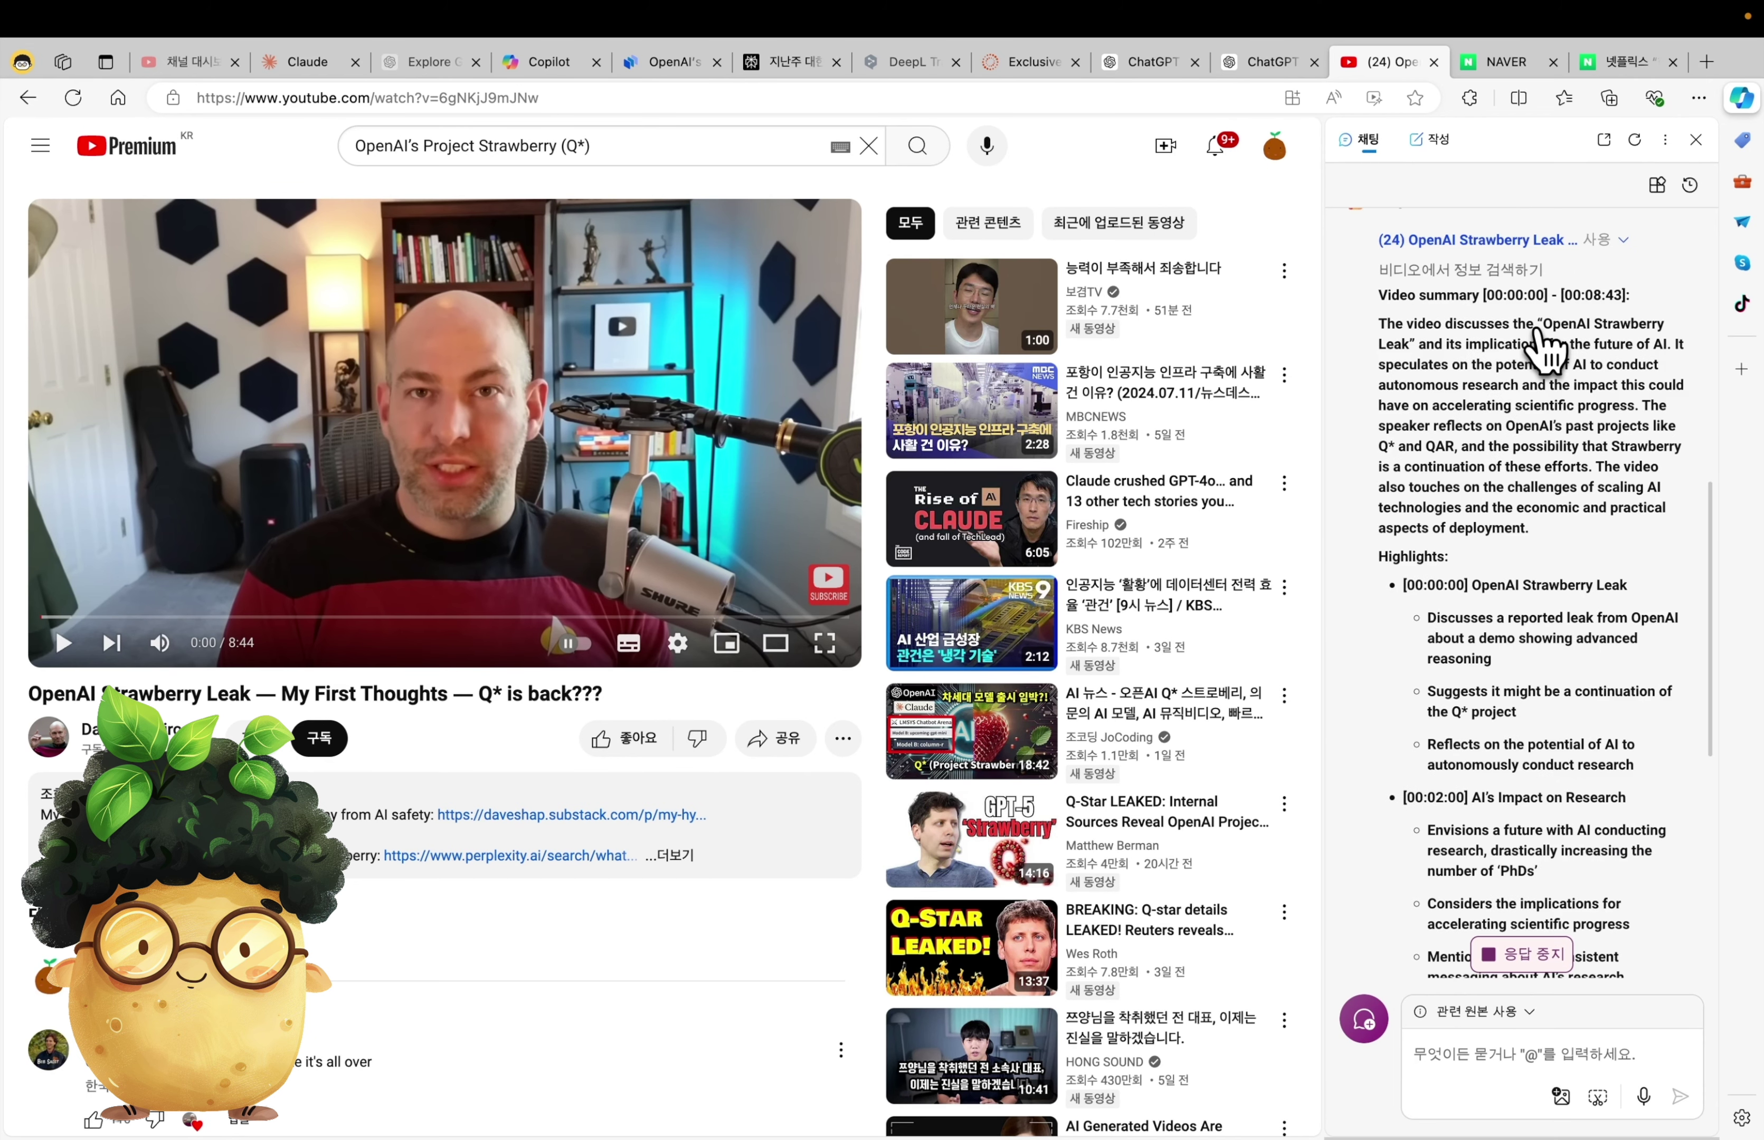
- Ask Copilot to translate the video highlights into Korean with "한글로 번역해줘"
{"action": "left_click", "coordinate": [1432, 1060]}
{"action": "type", "text": "한글로 번역해줘"}
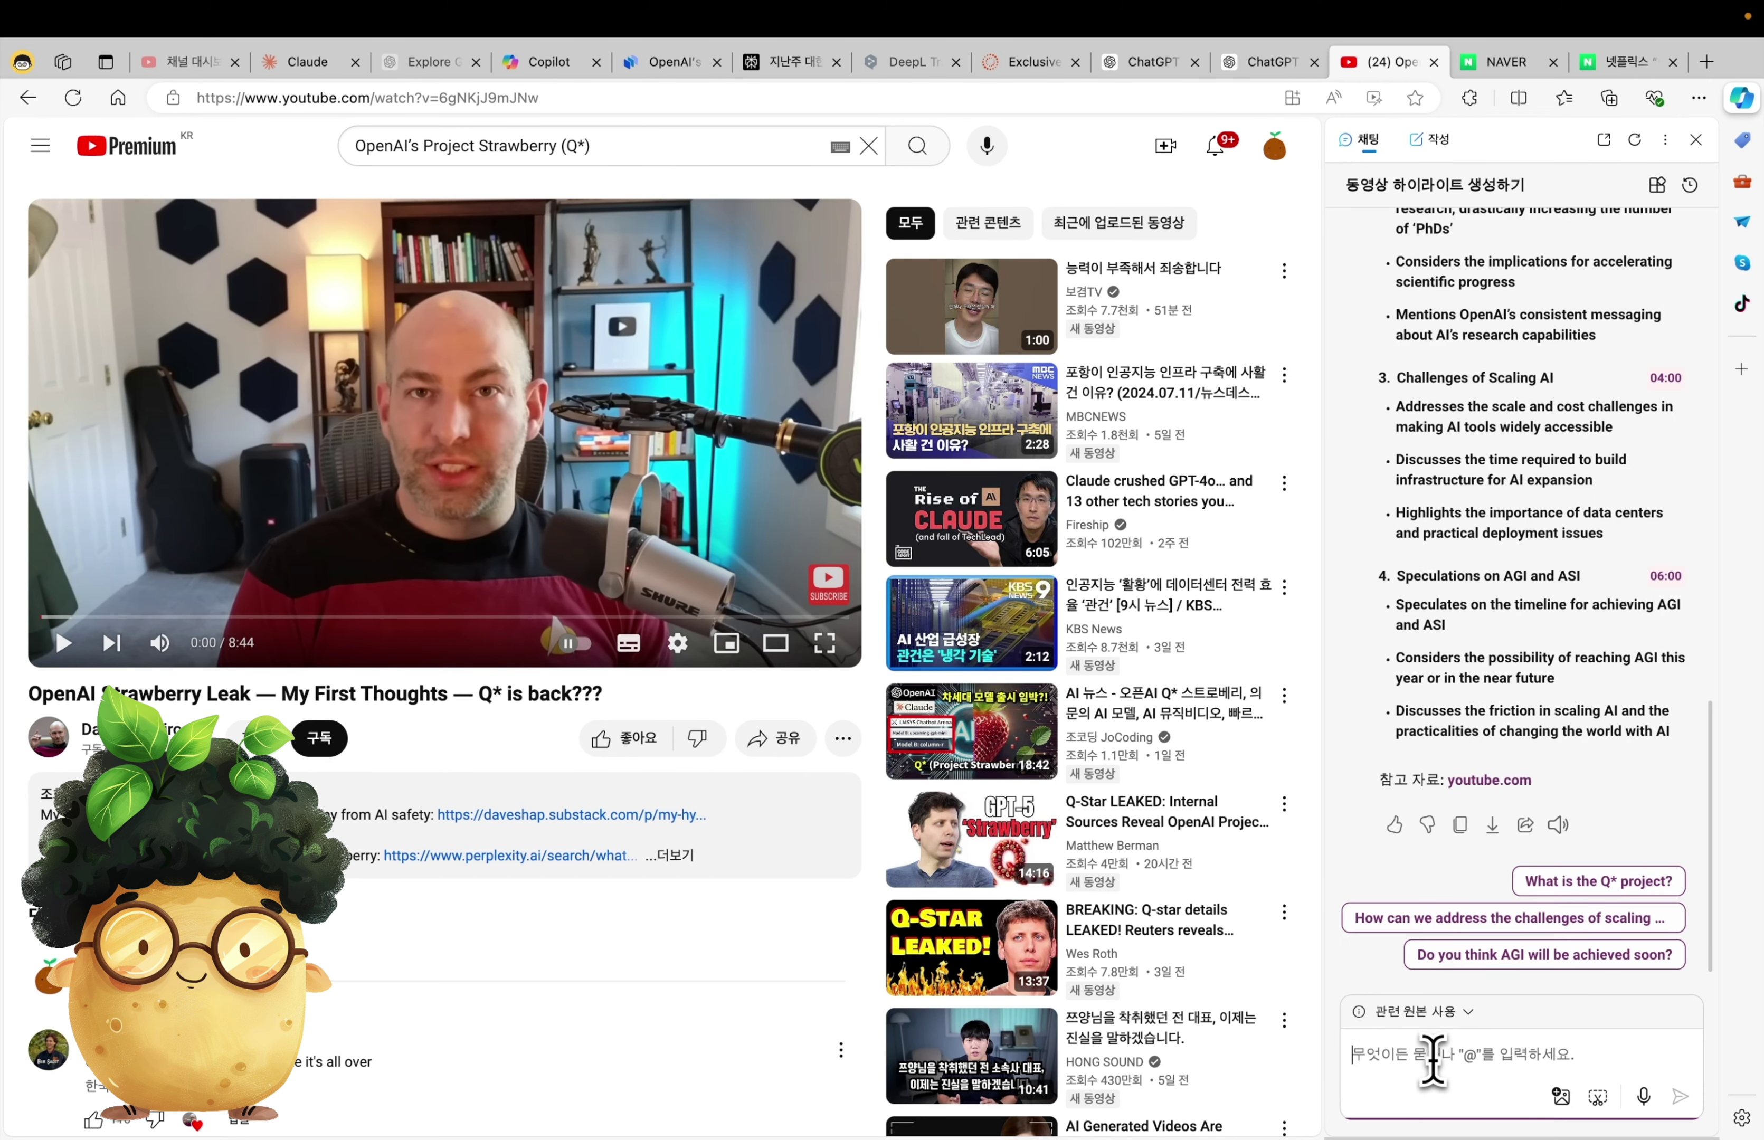
{"action": "key", "text": "Return"}
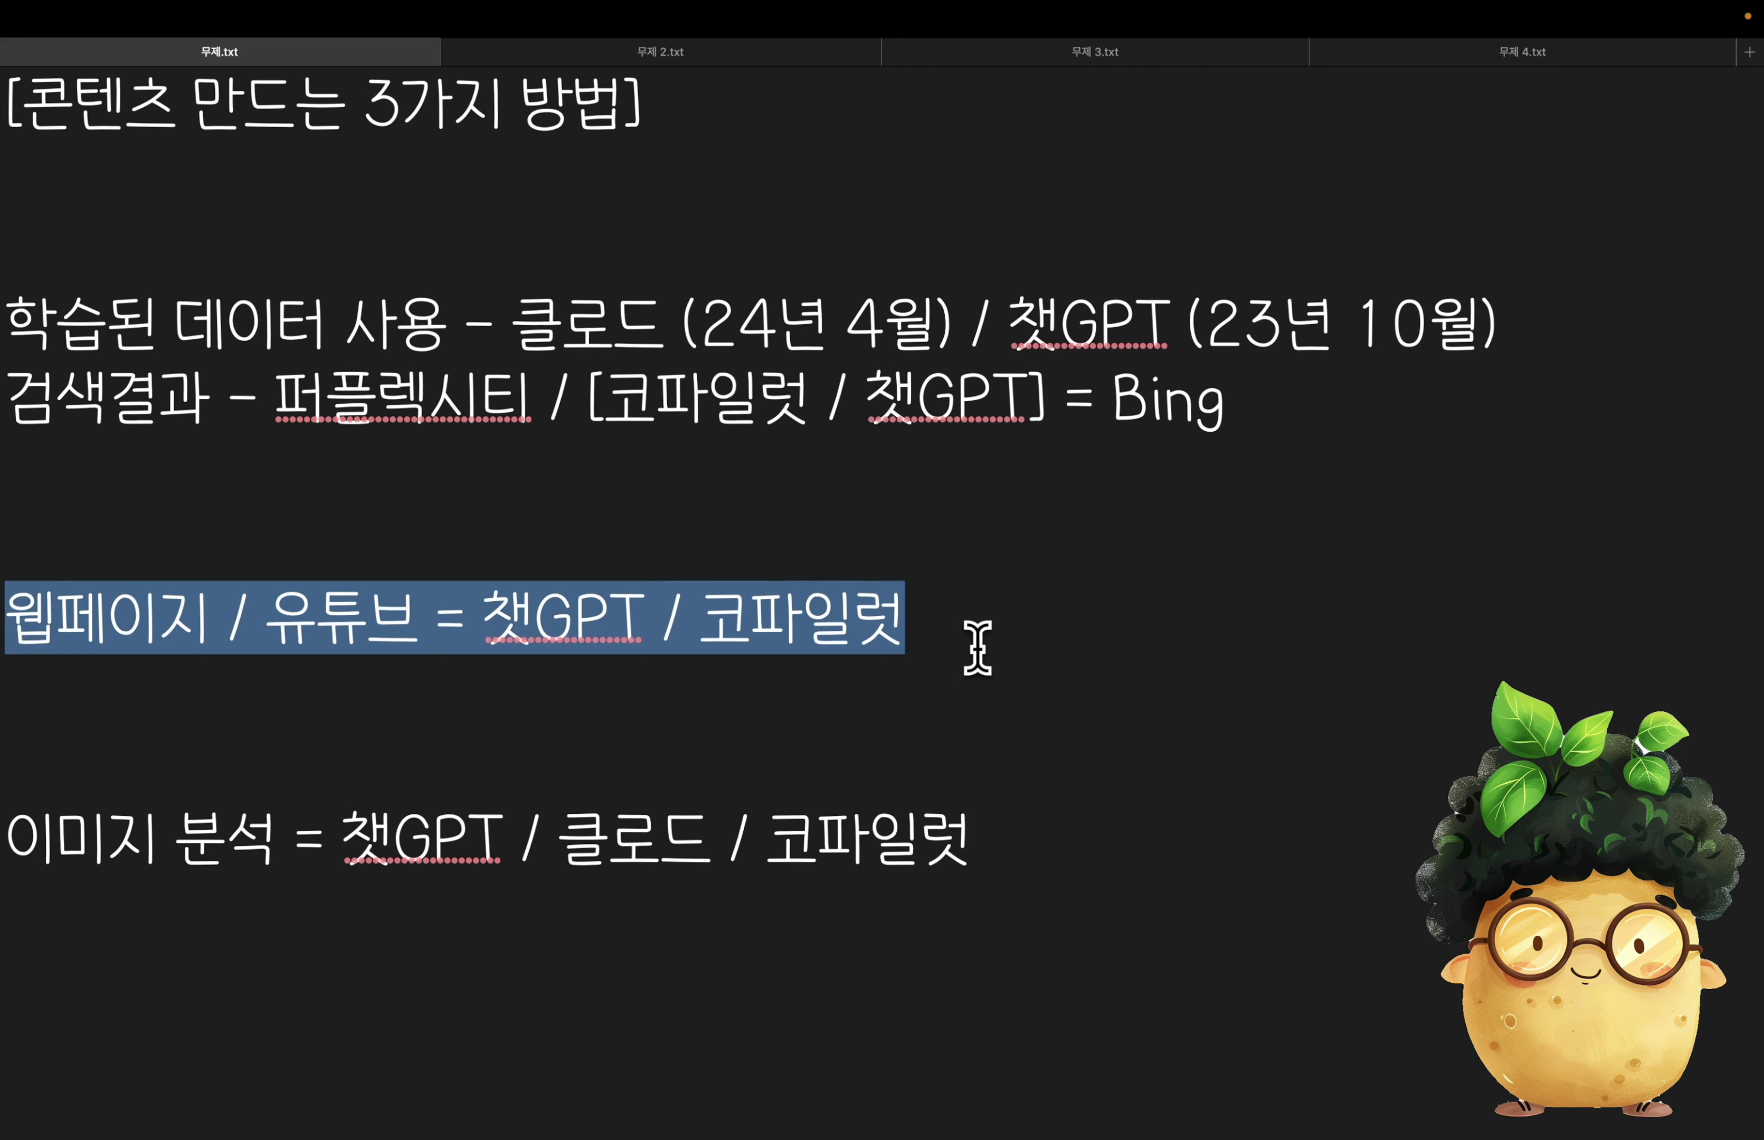
- In 무제.txt, add "with GPTs" after 챗GPT in the 웹페이지 / 유튜브 line, and highlight the tools listed for 이미지 분석
{"action": "left_click", "coordinate": [646, 620]}
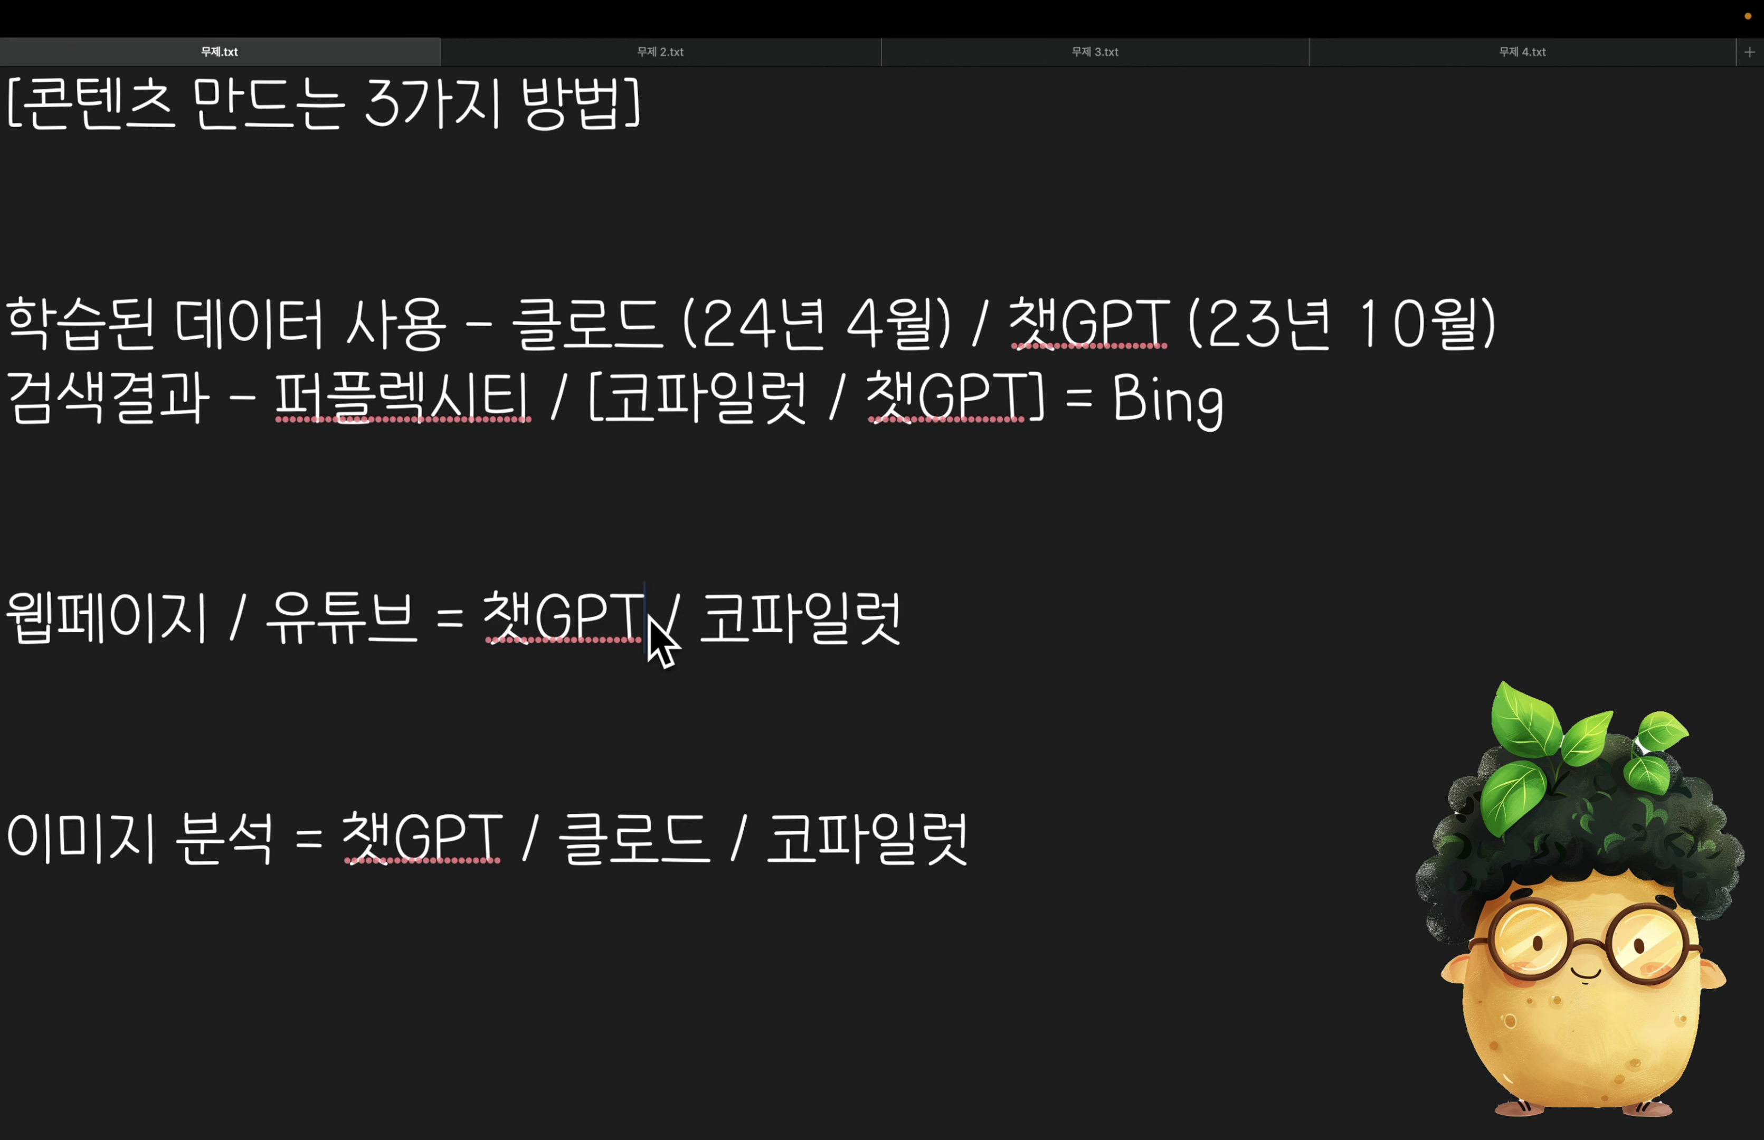
{"action": "type", "text": "with GPTs"}
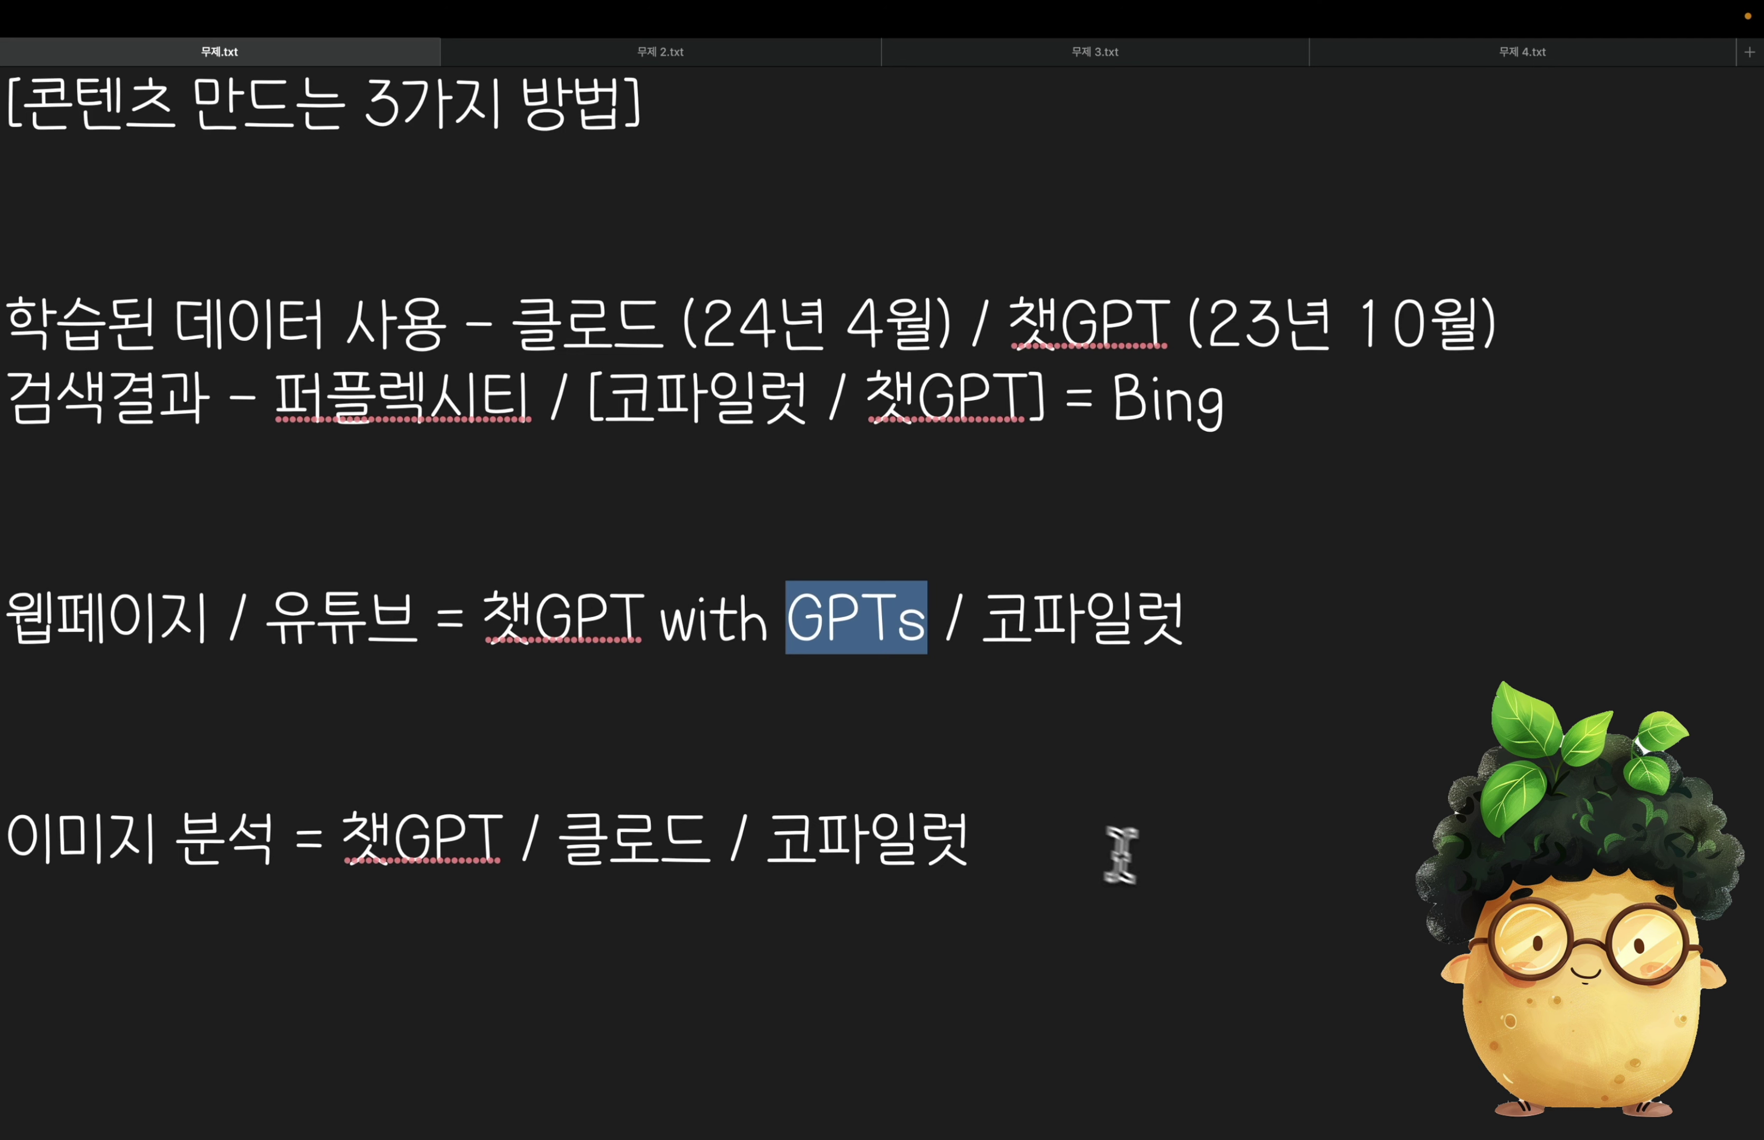
{"action": "left_click_drag", "start_coordinate": [1157, 872], "coordinate": [107, 845]}
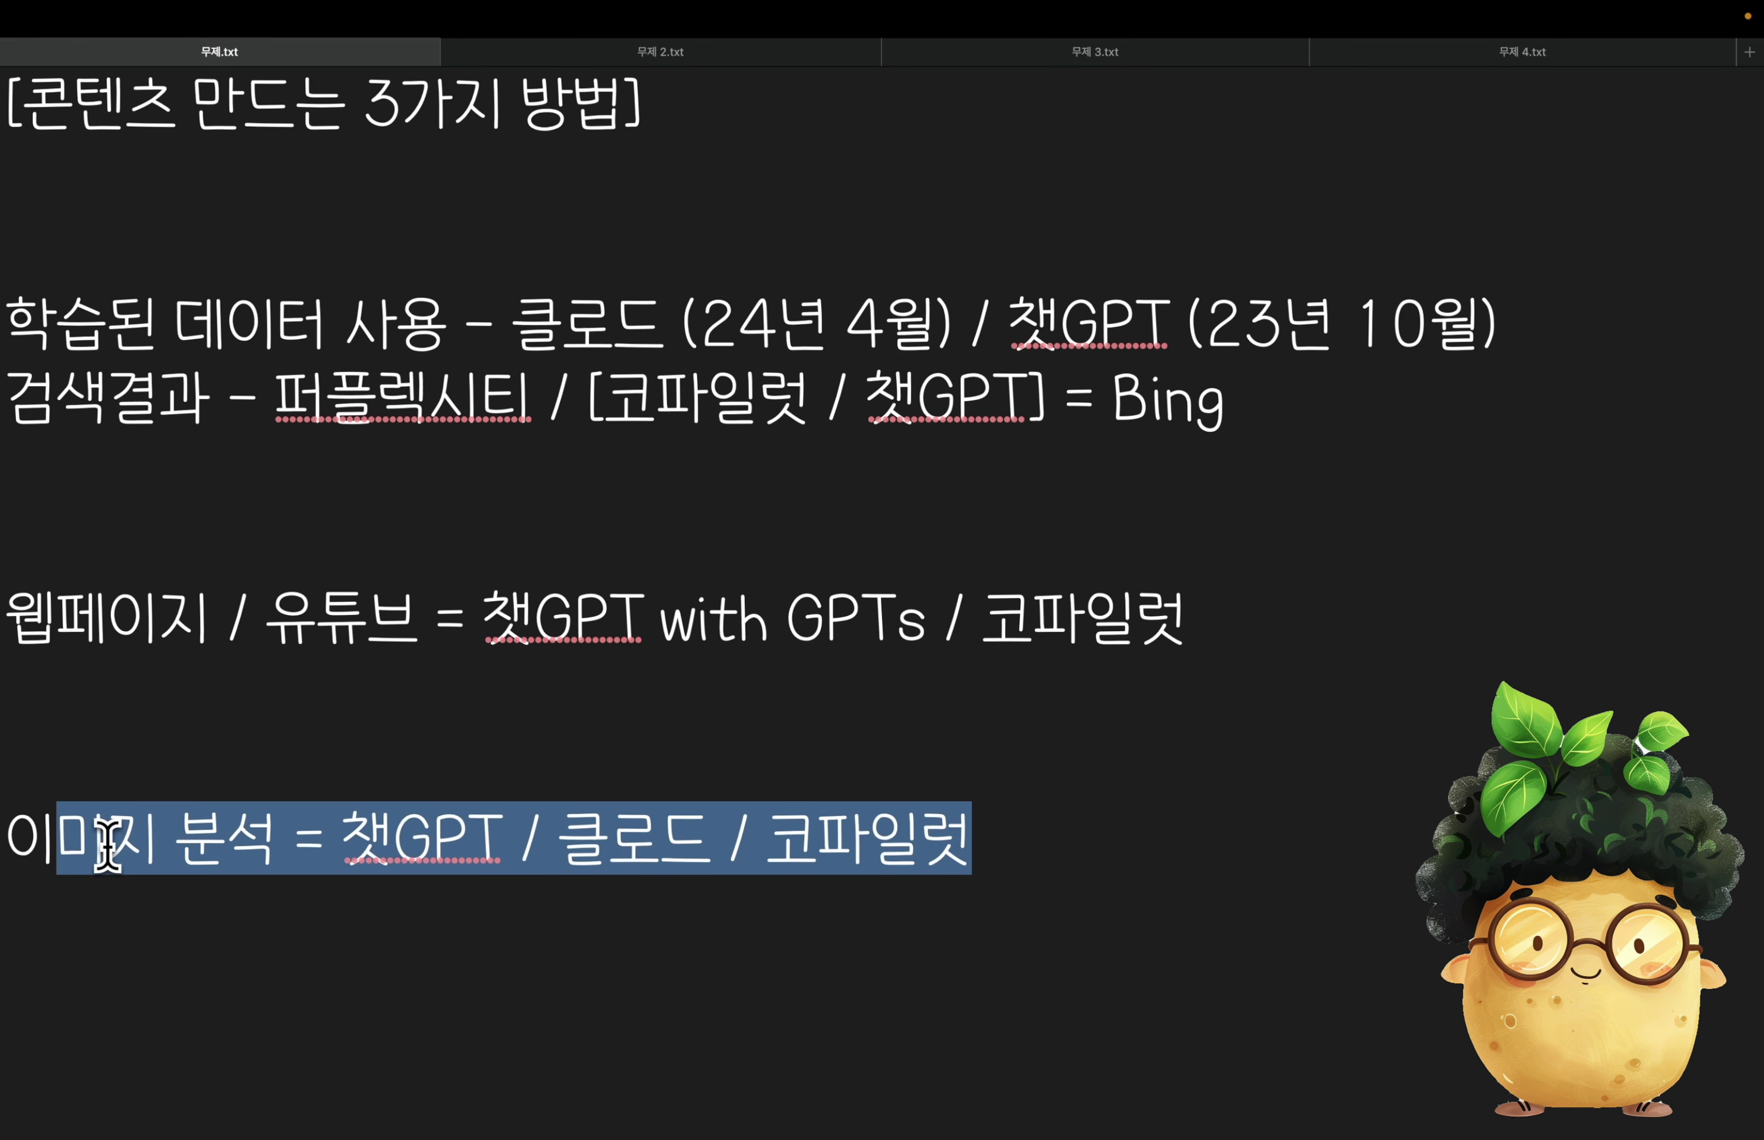
{"action": "left_click", "coordinate": [528, 867]}
{"action": "left_click_drag", "start_coordinate": [341, 838], "coordinate": [1185, 830]}
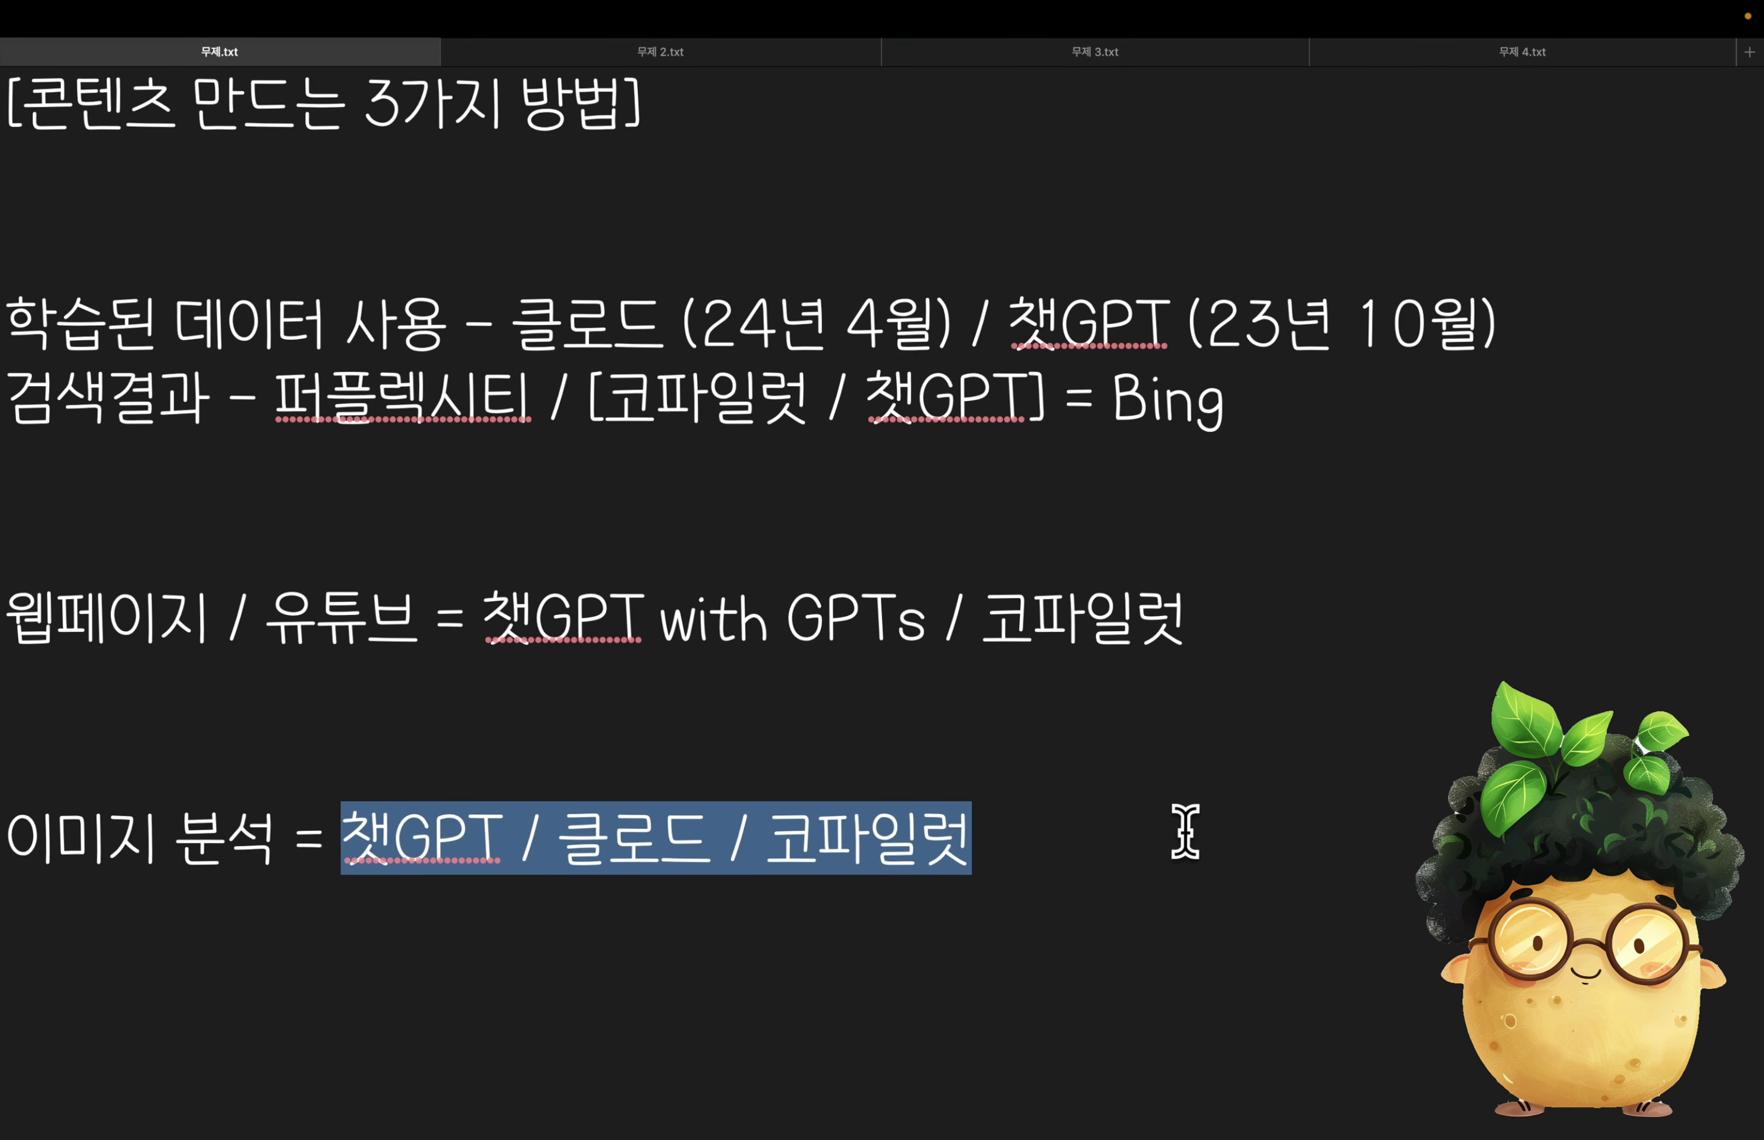